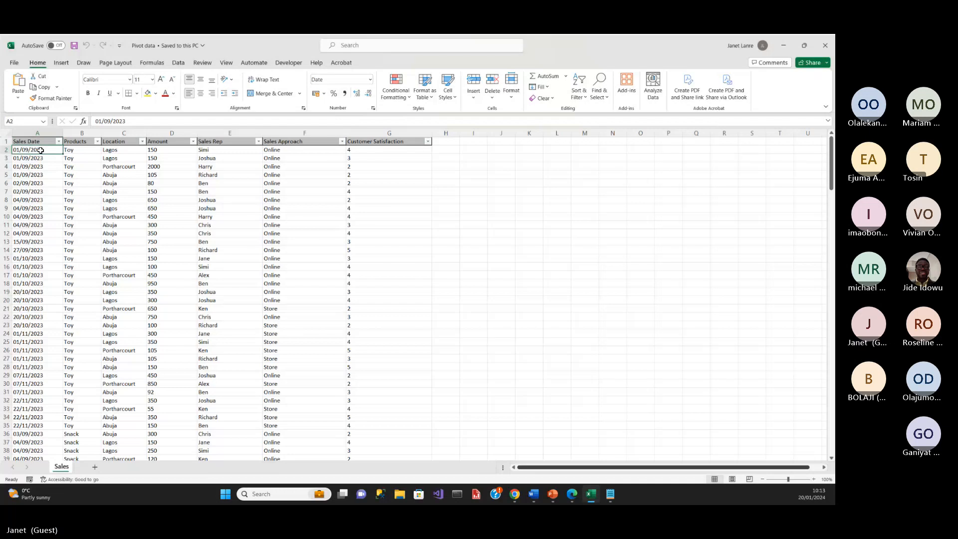
# Preview the recommended PivotTables for the sales data and close the suggestions without inserting one.
pyautogui.click(62, 63)
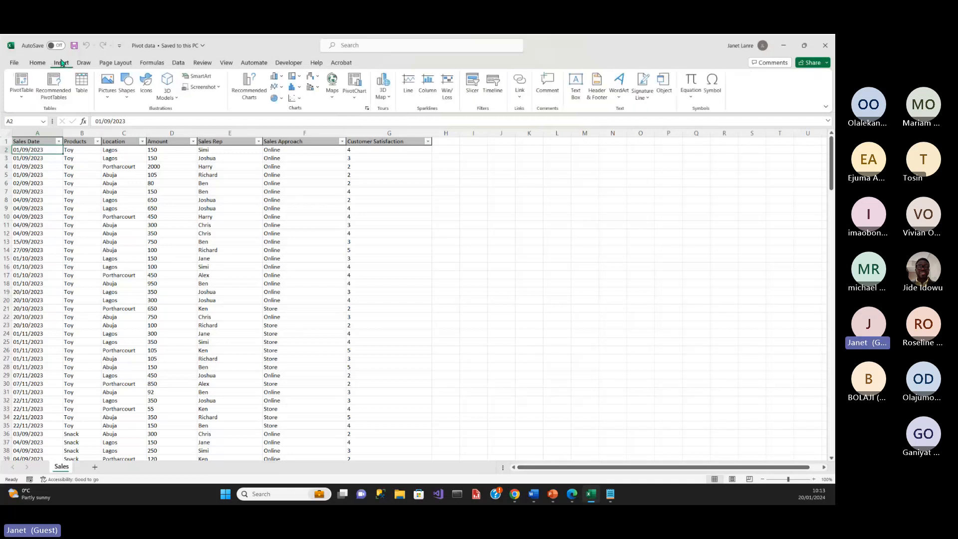
pyautogui.click(53, 91)
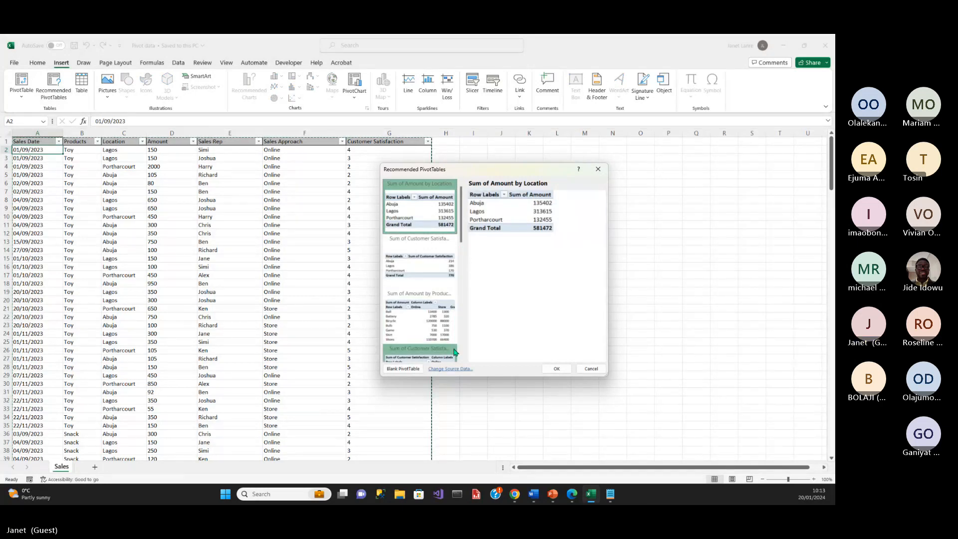
pyautogui.click(584, 369)
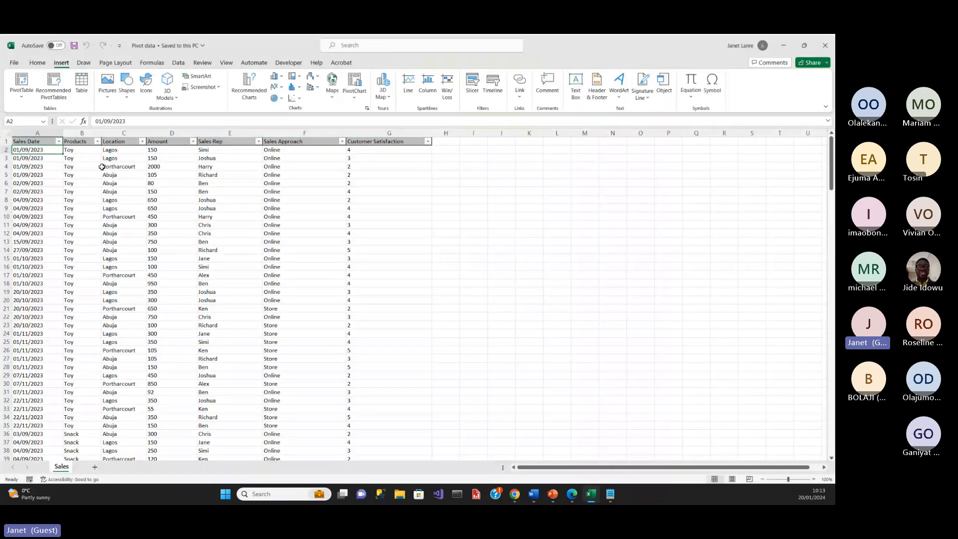
# Check the proposed PivotTable source range, cancel, and compare it with the last filled row of the Customer Satisfaction column.
pyautogui.click(22, 97)
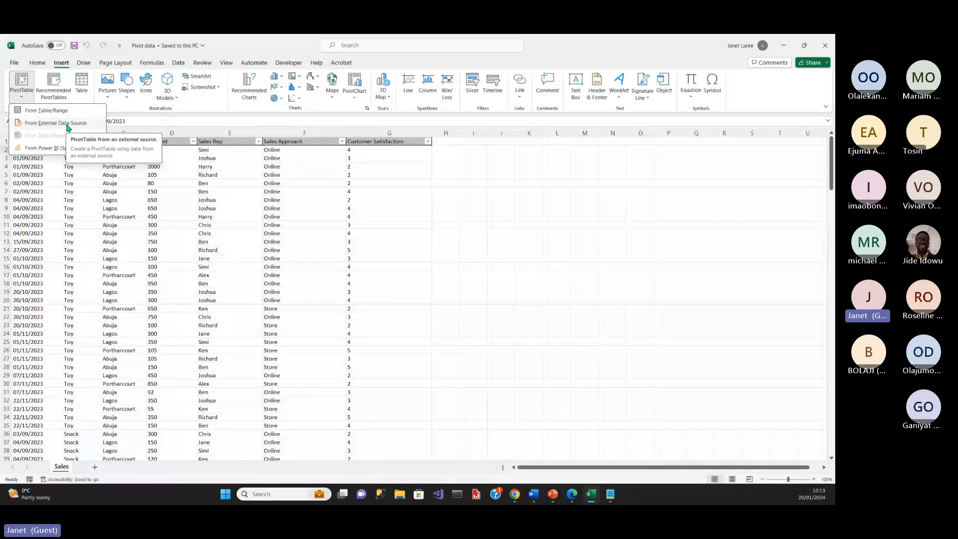
pyautogui.click(46, 111)
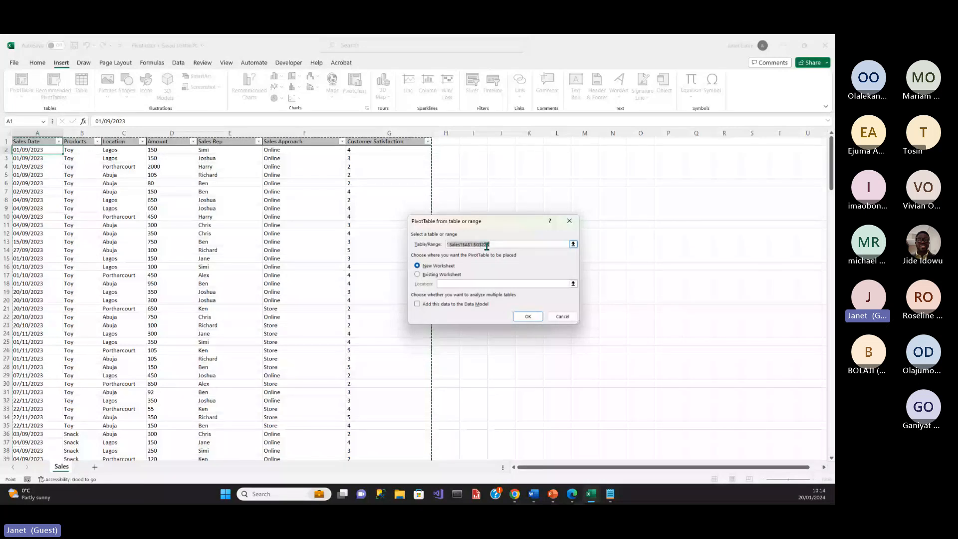
pyautogui.press('Escape')
pyautogui.click(381, 140)
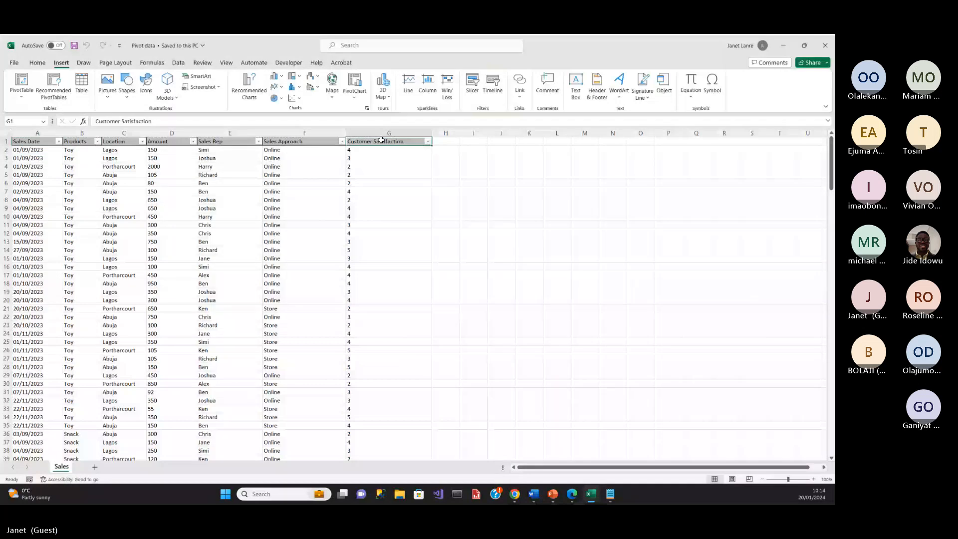
pyautogui.hotkey('ctrl', 'shift', 'Down')
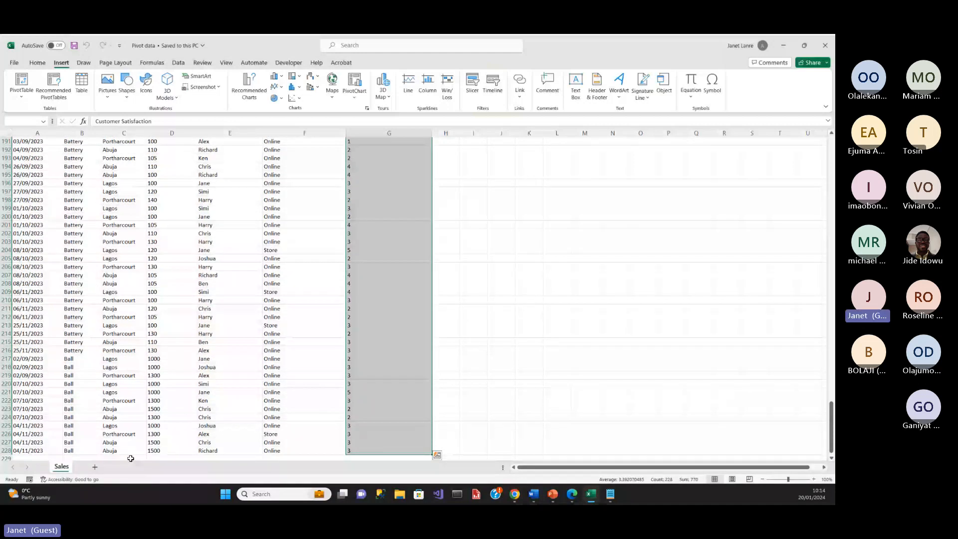
pyautogui.hotkey('ctrl', 'Up')
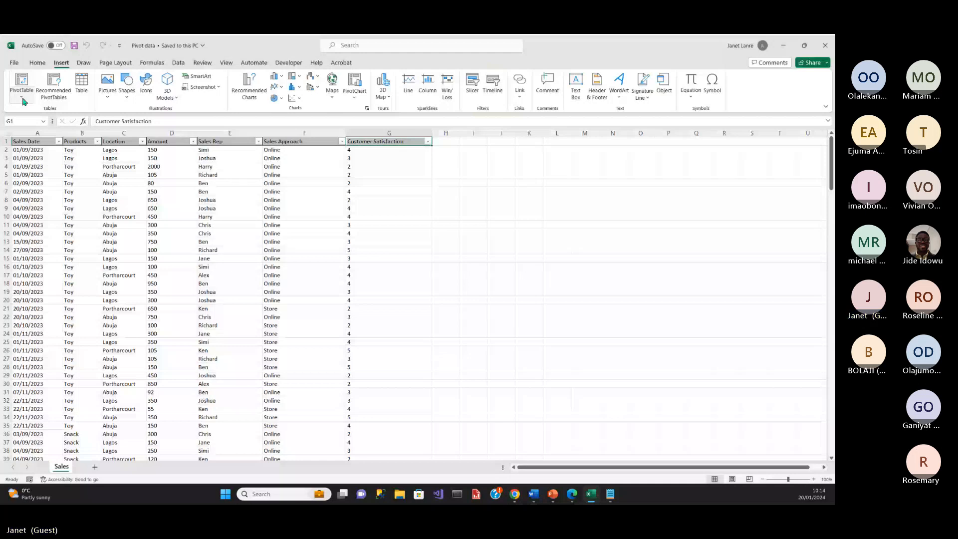
# Create a PivotTable from the range Sales!$A$1:$G$228 on a new worksheet.
pyautogui.click(23, 102)
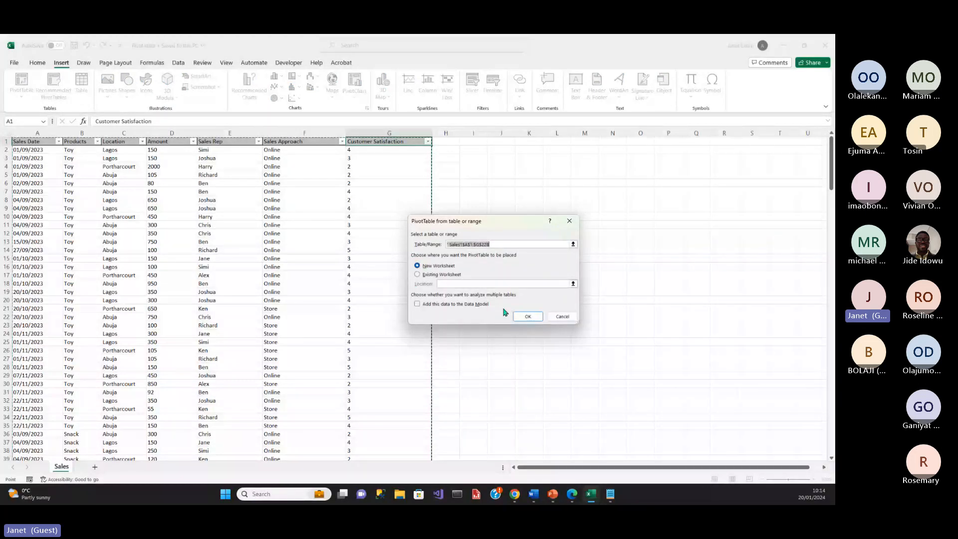
pyautogui.click(528, 318)
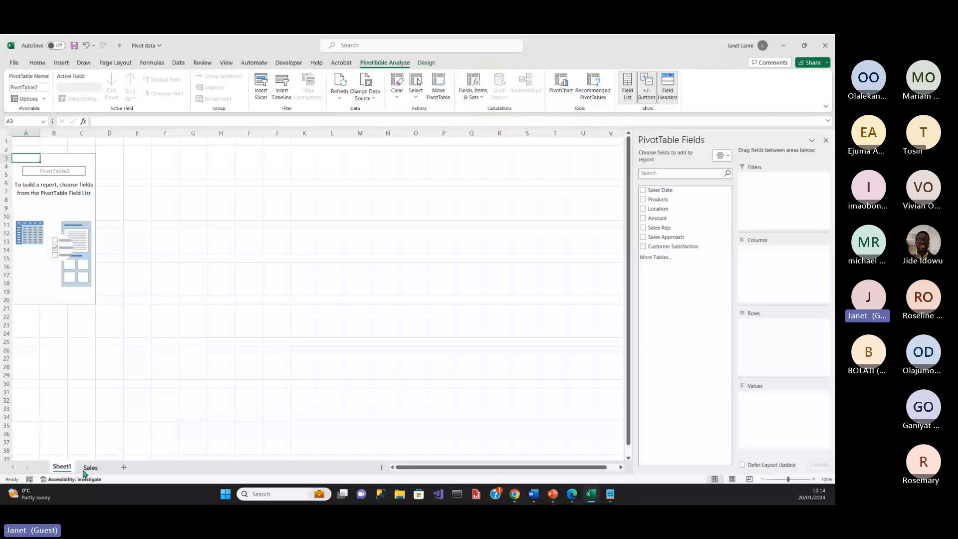
# Insert another PivotTable from the Sales data, placed on the existing Sales worksheet at cell I4.
pyautogui.click(85, 469)
pyautogui.click(65, 64)
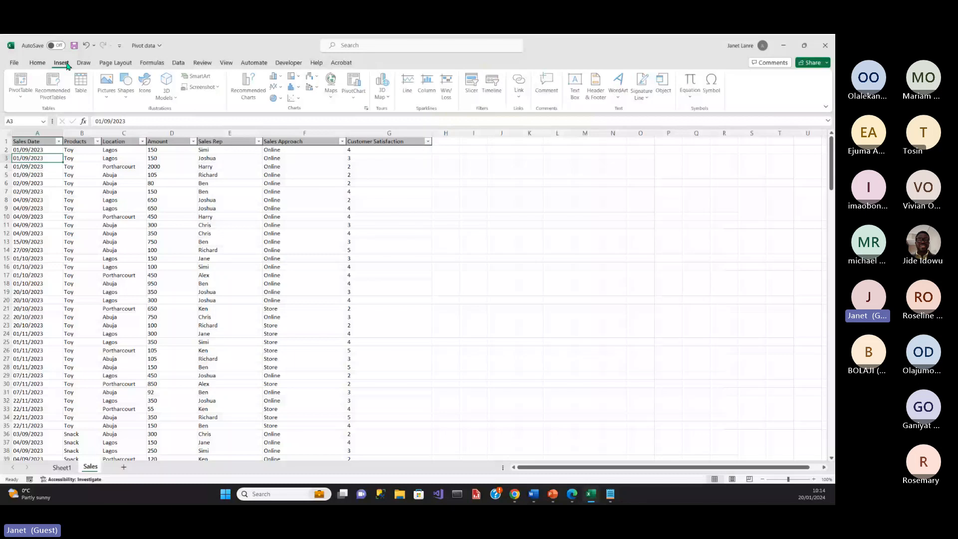
pyautogui.click(21, 87)
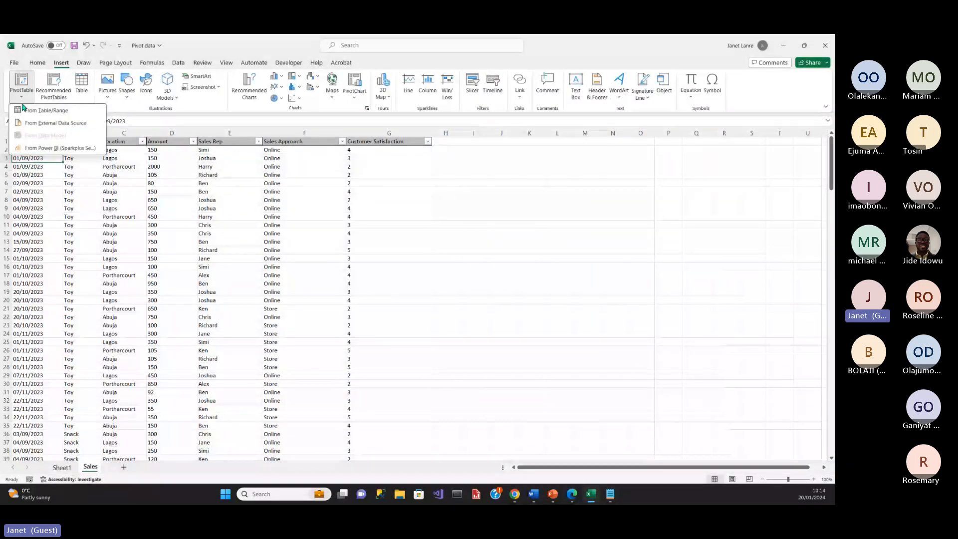
pyautogui.click(24, 110)
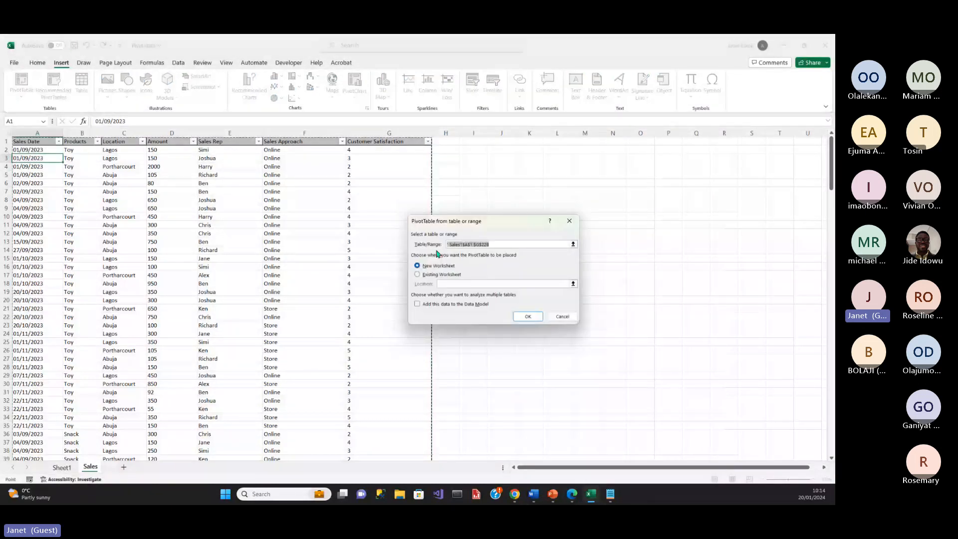
pyautogui.click(418, 275)
pyautogui.click(473, 167)
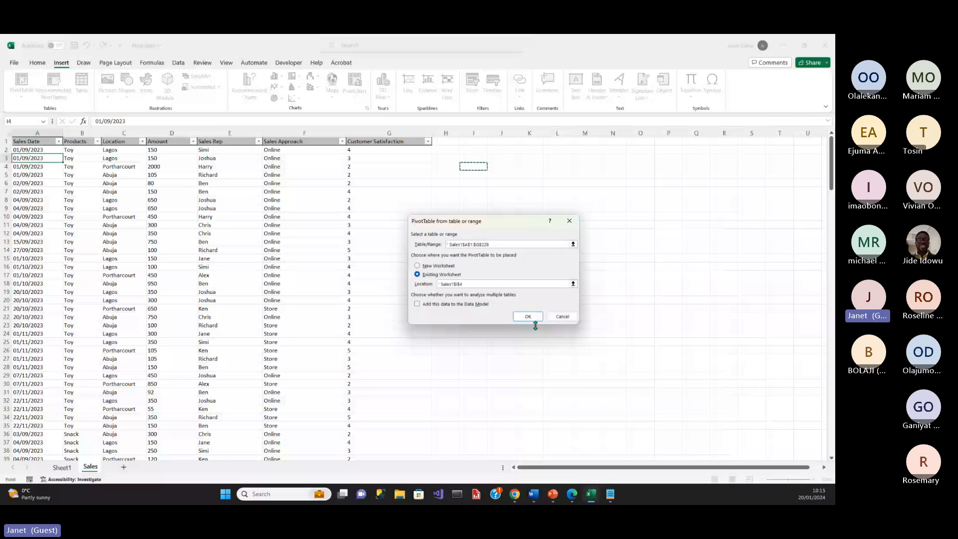
pyautogui.click(528, 317)
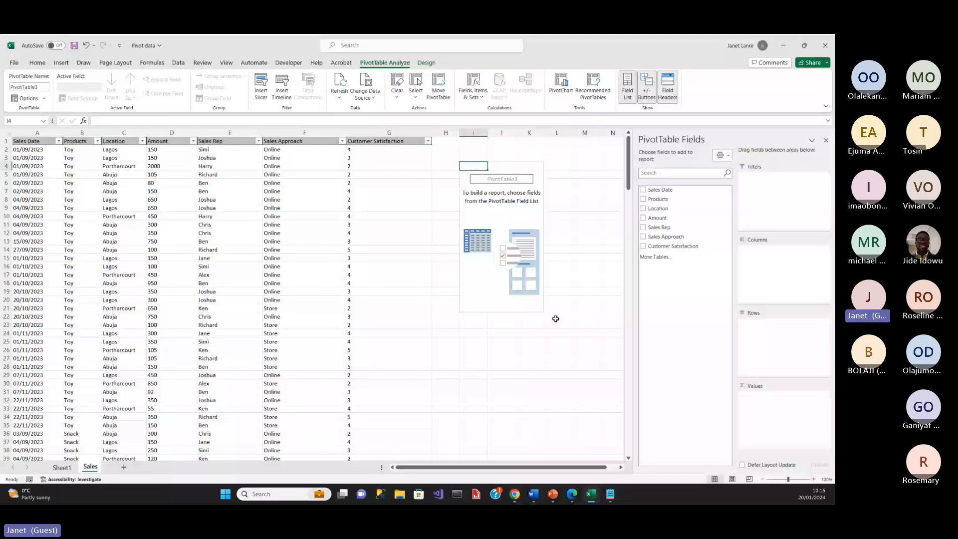
# Build the Sheet1 PivotTable with Sales Rep as columns, Products as rows and the sum of Amount as values.
pyautogui.click(62, 467)
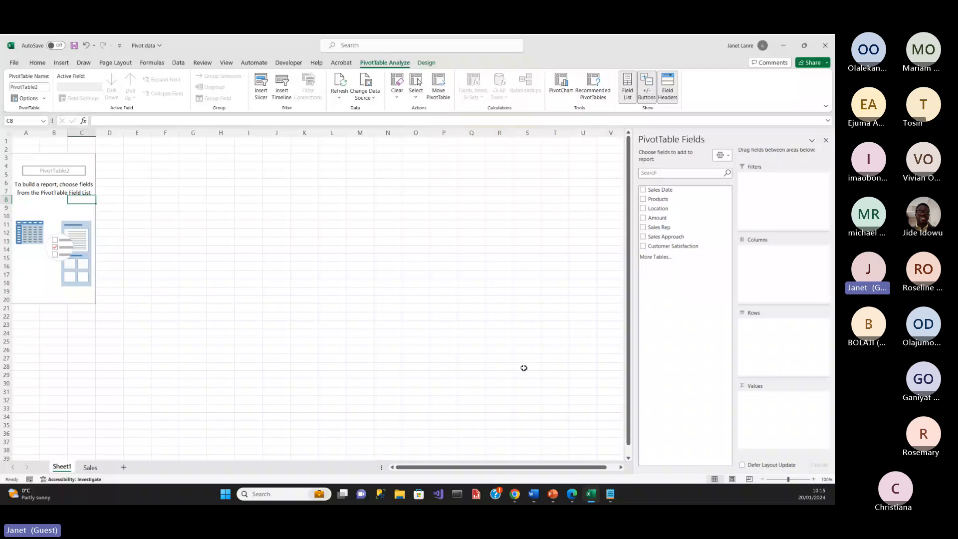
pyautogui.click(774, 188)
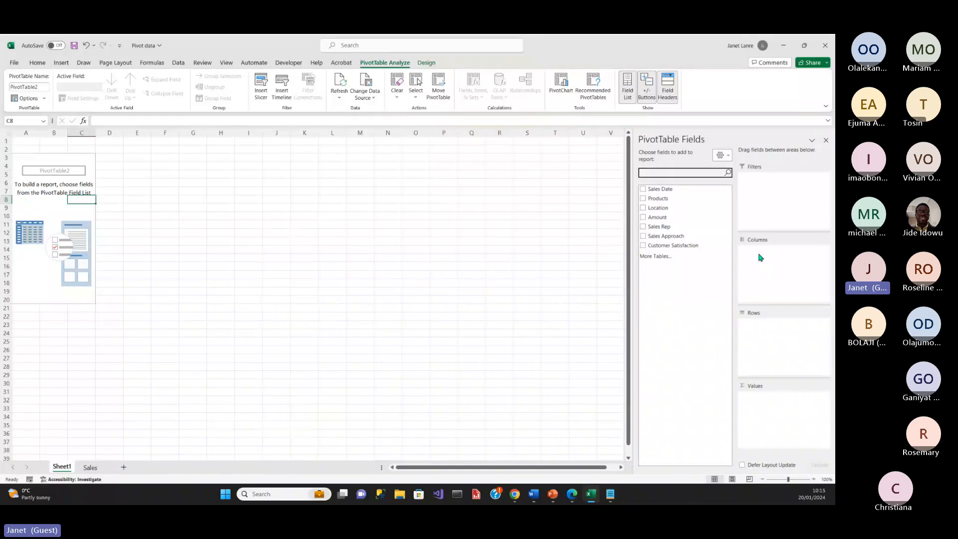
pyautogui.click(120, 190)
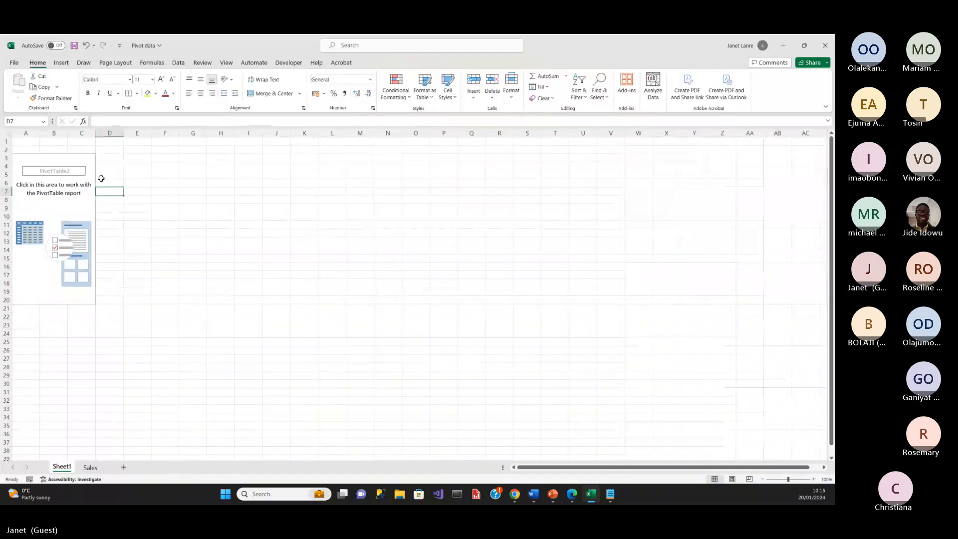
pyautogui.click(54, 275)
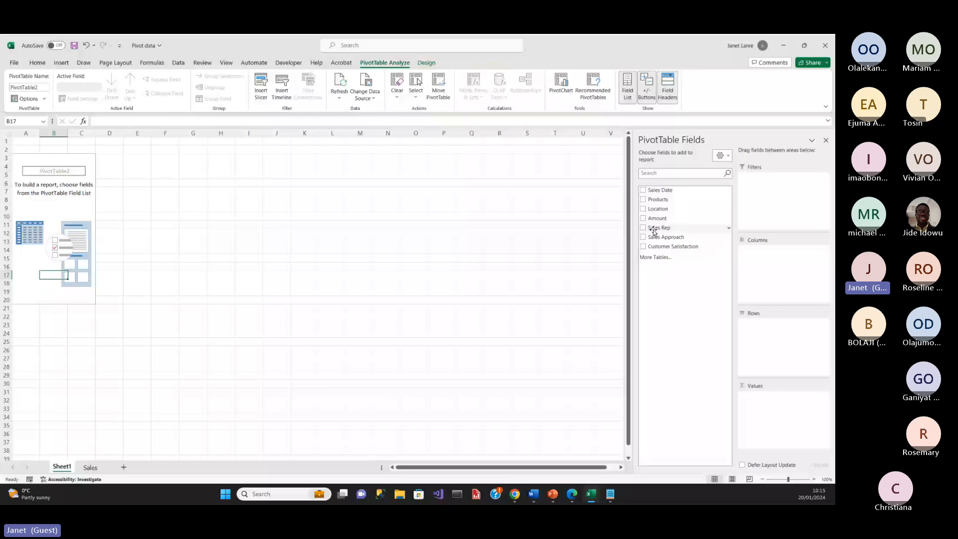
pyautogui.moveTo(653, 231); pyautogui.dragTo(771, 264)
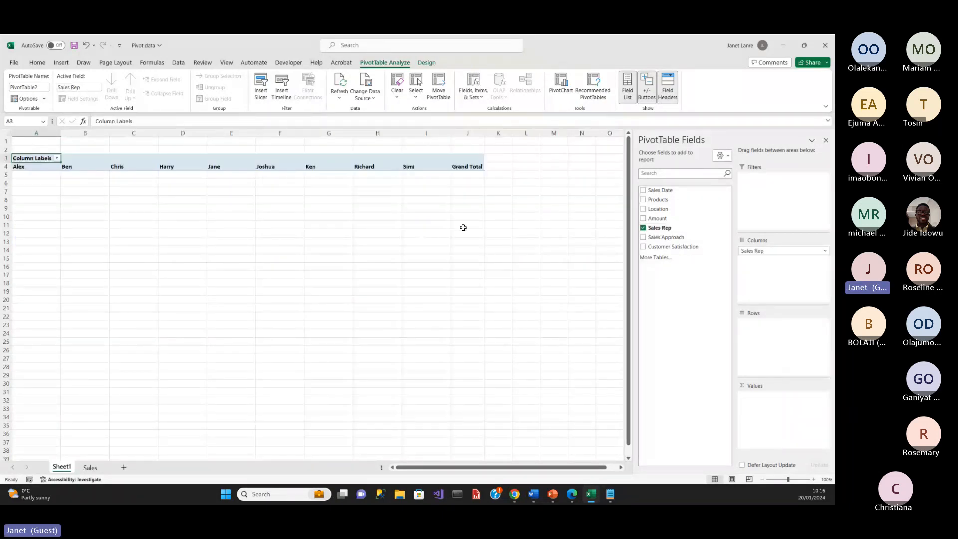
pyautogui.moveTo(657, 199); pyautogui.dragTo(756, 338)
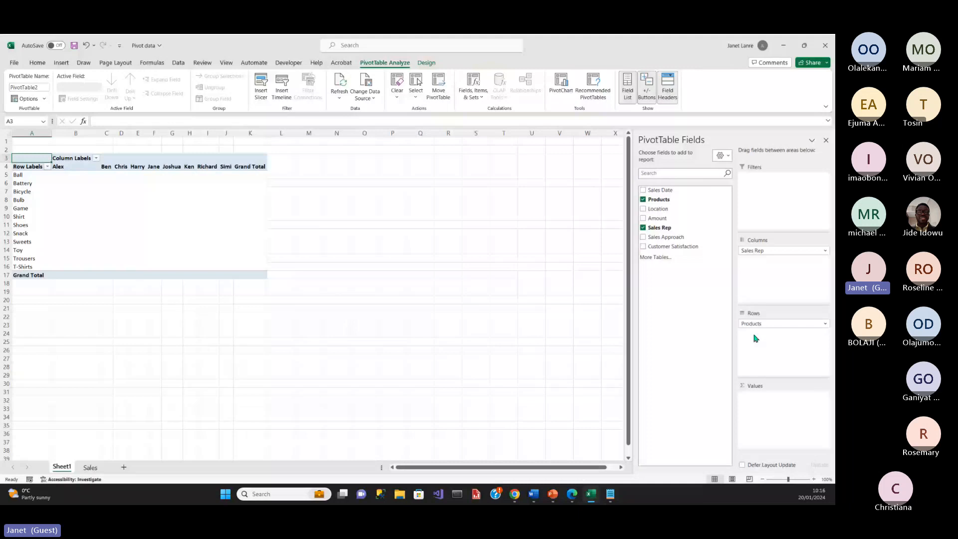
pyautogui.moveTo(657, 218); pyautogui.dragTo(754, 400)
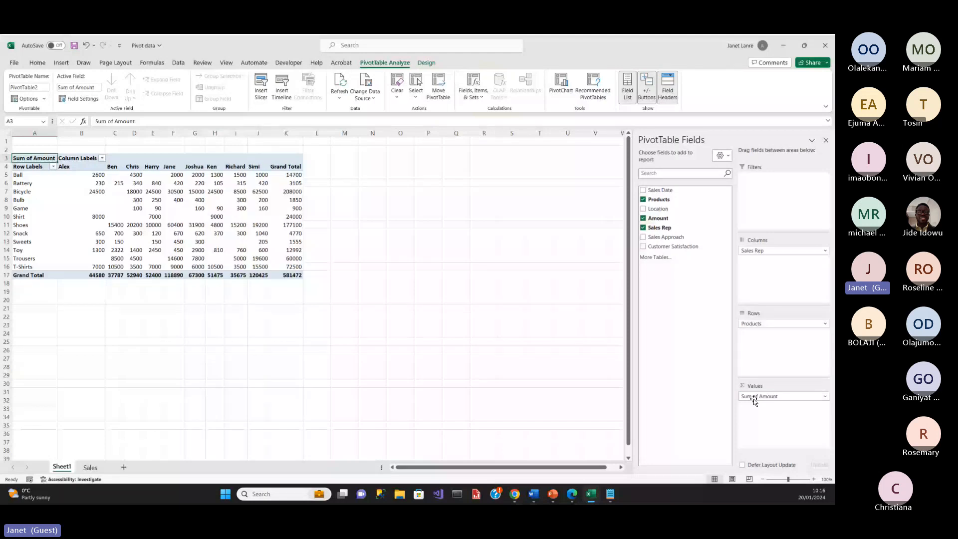
# Review the summary calculation options for Amount without changing them, and inspect the last sales rep's grand total.
pyautogui.click(753, 398)
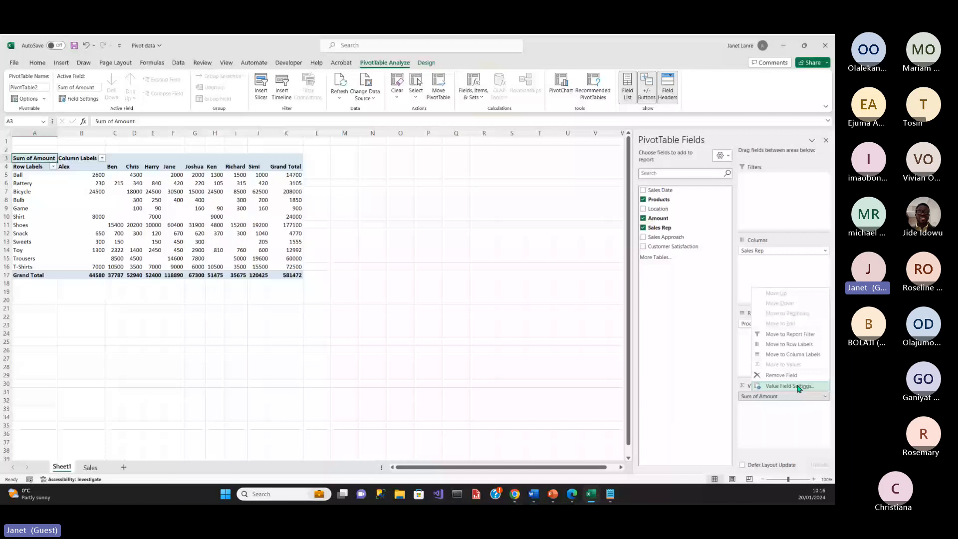
pyautogui.click(789, 386)
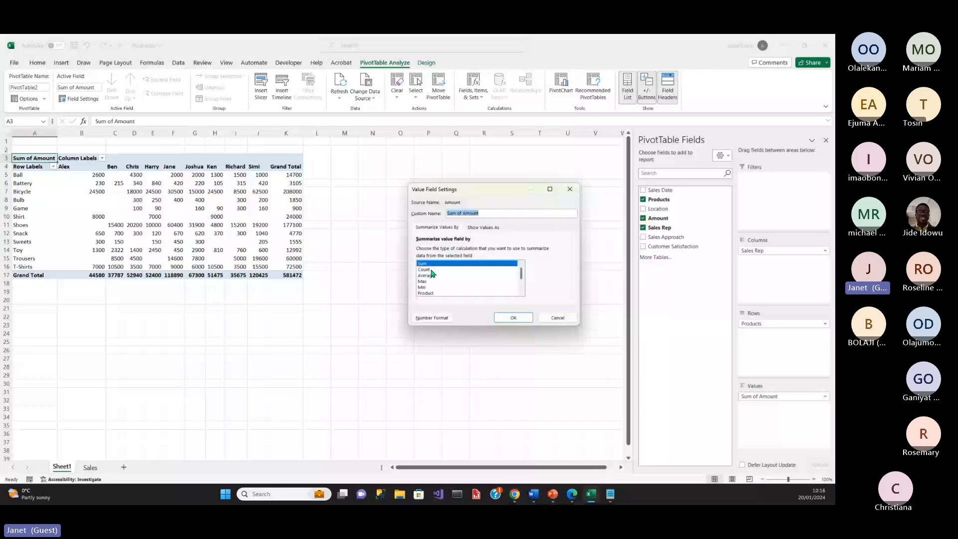
pyautogui.click(554, 318)
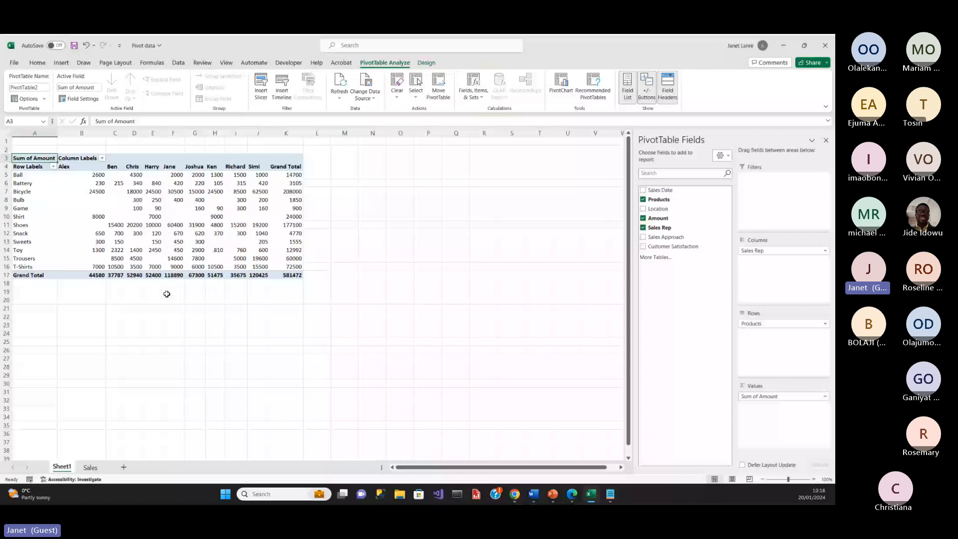
pyautogui.moveTo(259, 274)
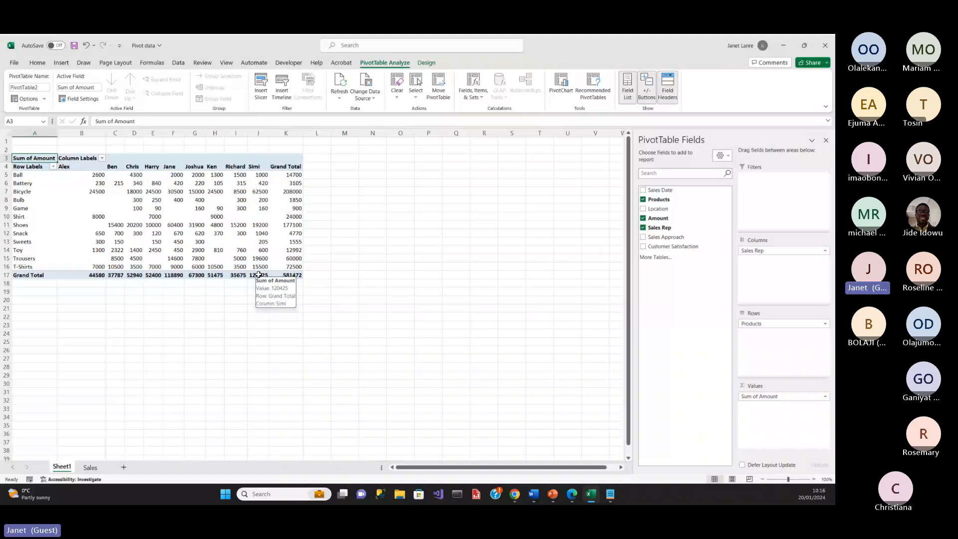
pyautogui.click(258, 273)
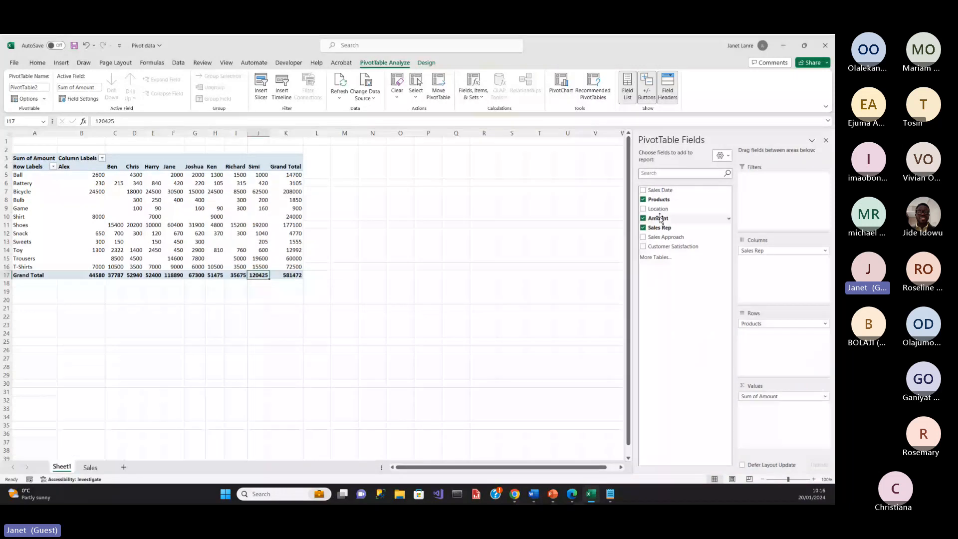
# Replace Products with Sales Date in the PivotTable rows.
pyautogui.moveTo(660, 190); pyautogui.dragTo(761, 339)
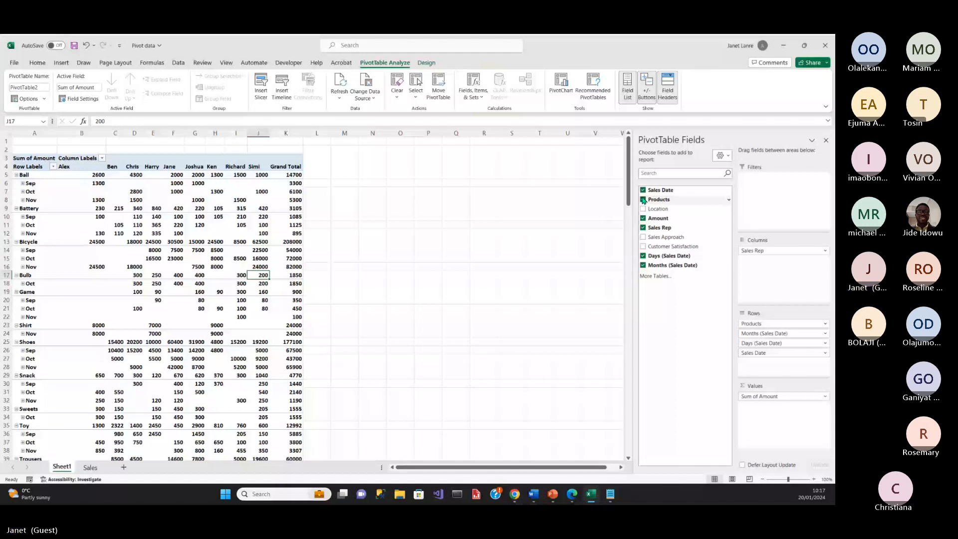
pyautogui.click(643, 200)
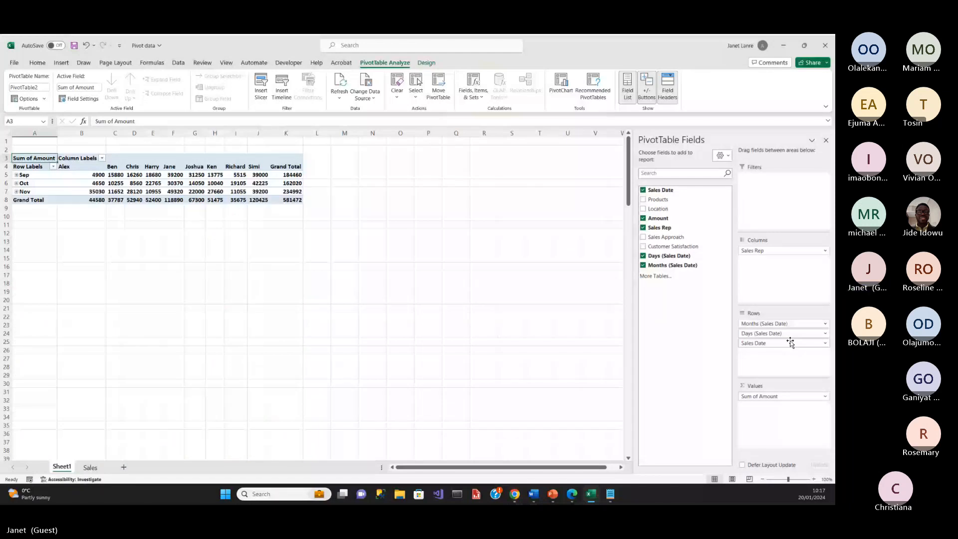
# Rearrange the PivotTable with Sales Rep in rows and Months (Sales Date) in columns, removing the Sales Date and Days (Sales Date) fields.
pyautogui.moveTo(790, 342); pyautogui.dragTo(778, 269)
pyautogui.moveTo(770, 251); pyautogui.dragTo(765, 349)
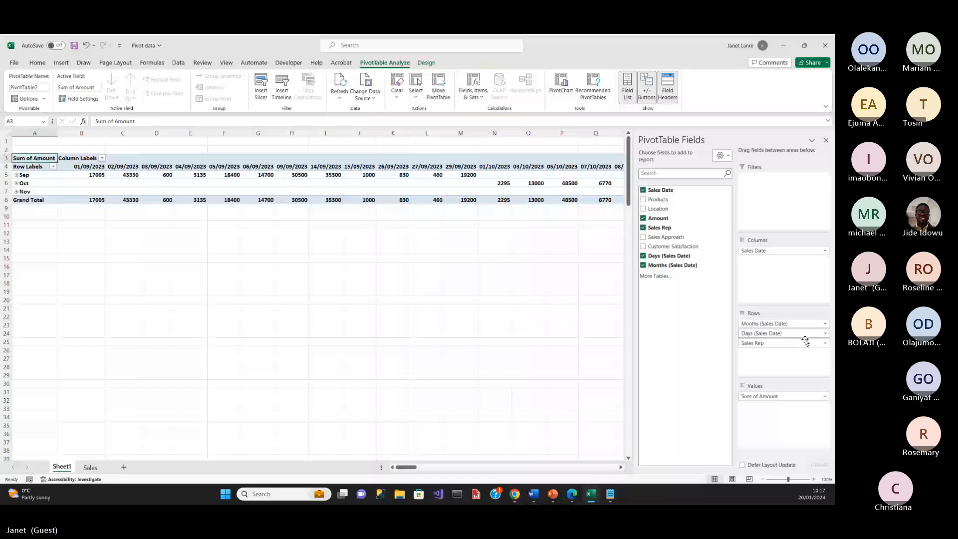
pyautogui.click(642, 190)
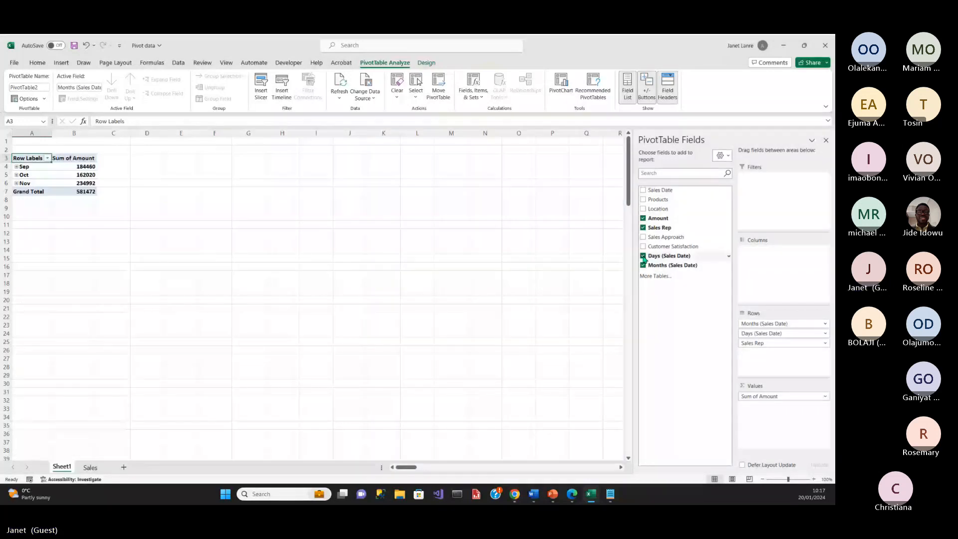
pyautogui.click(643, 256)
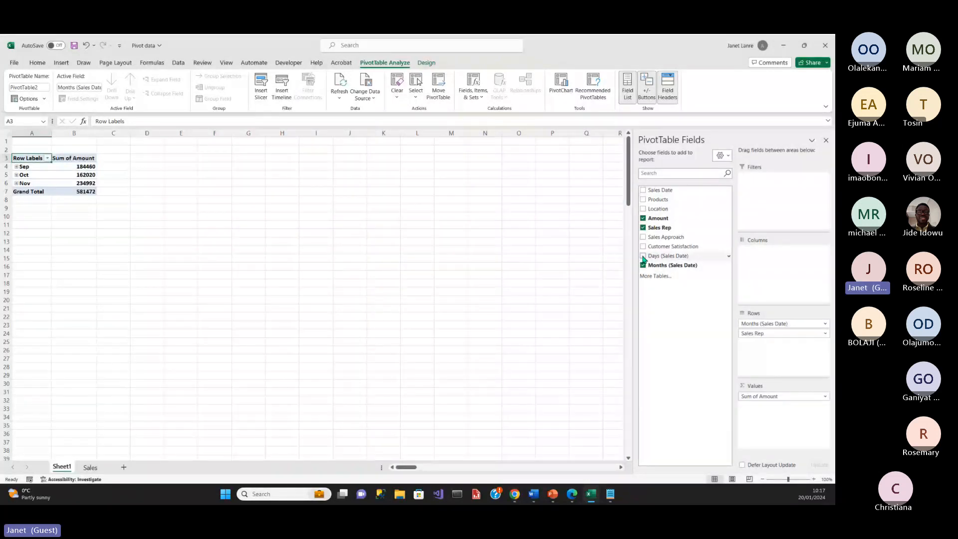
pyautogui.moveTo(758, 323); pyautogui.dragTo(778, 259)
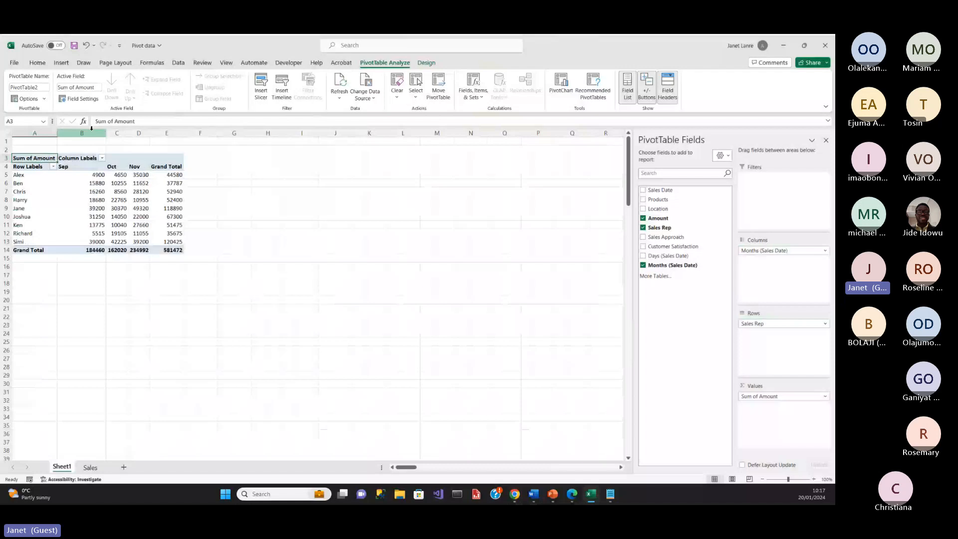
# Widen columns B, C and D of the PivotTable and select the overall grand total cell.
pyautogui.moveTo(106, 134); pyautogui.dragTo(124, 134)
pyautogui.moveTo(147, 134); pyautogui.dragTo(177, 136)
pyautogui.moveTo(198, 136); pyautogui.dragTo(226, 139)
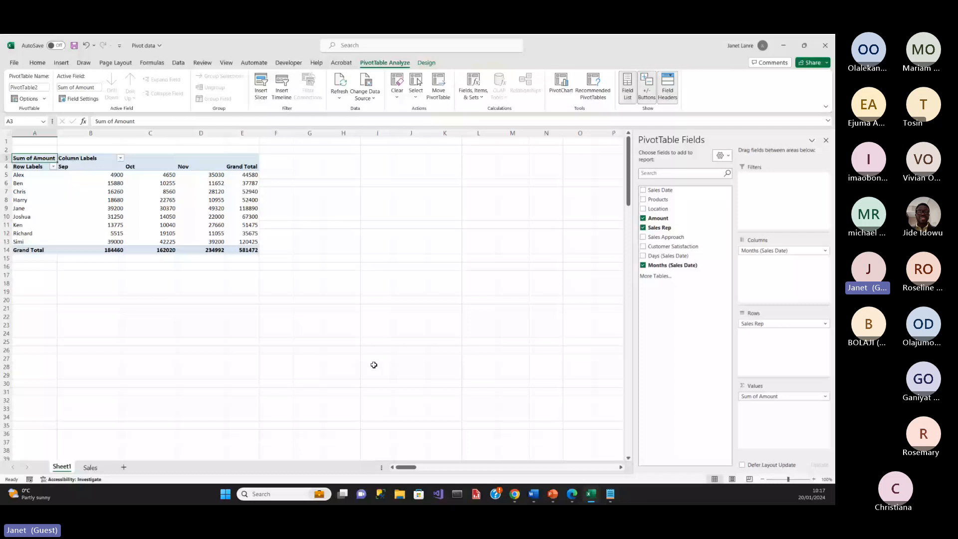
pyautogui.click(246, 251)
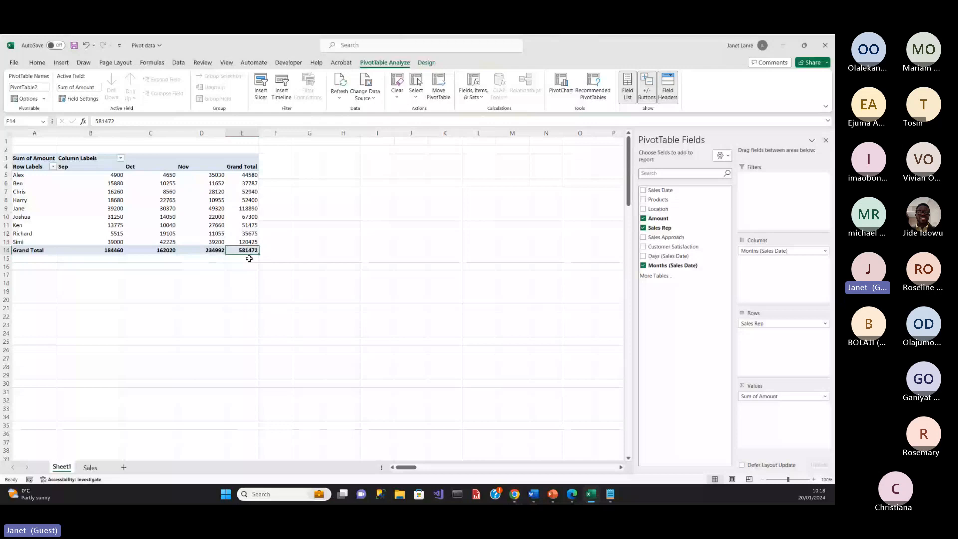
# Inspect a sales rep's September amount, the Months (Sales Date) field options and the source dates on the Sales sheet.
pyautogui.click(105, 210)
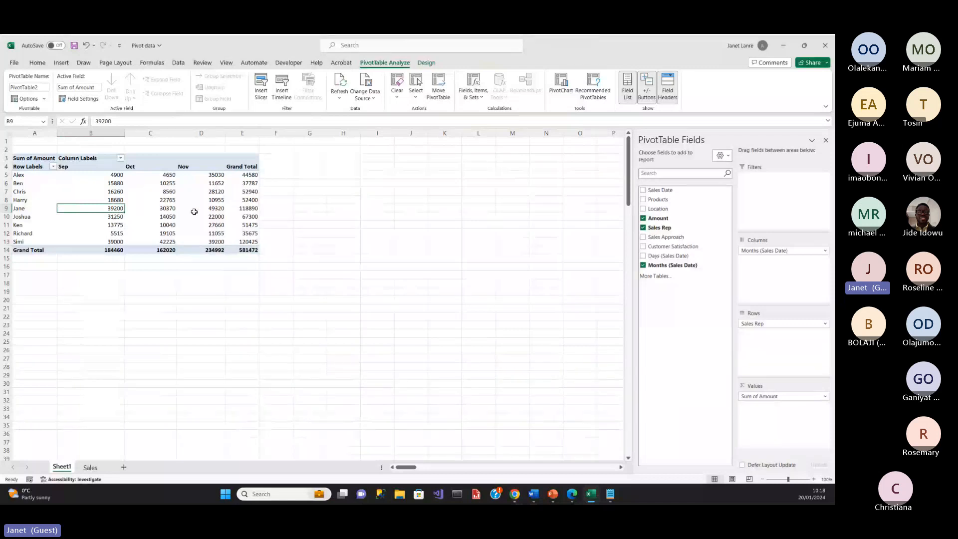
pyautogui.moveTo(221, 215)
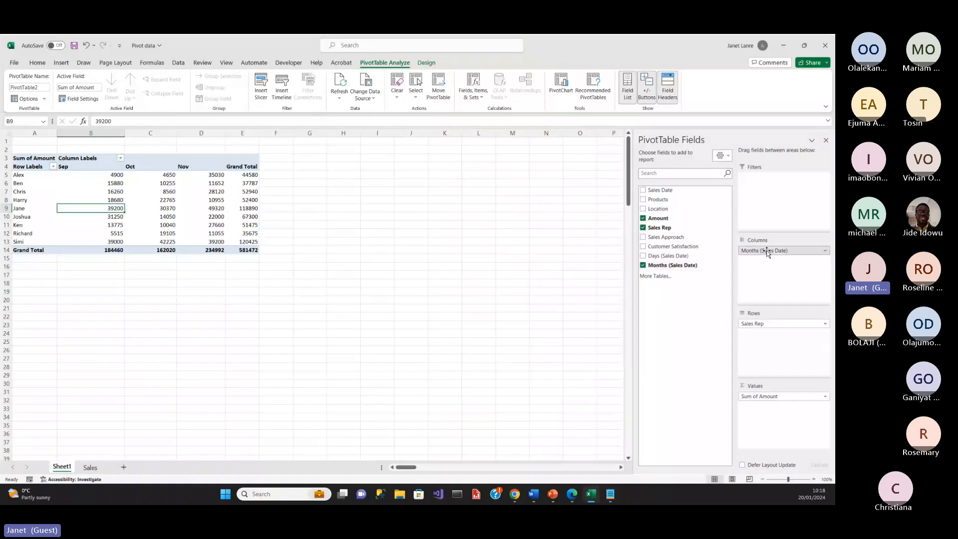
pyautogui.click(749, 251)
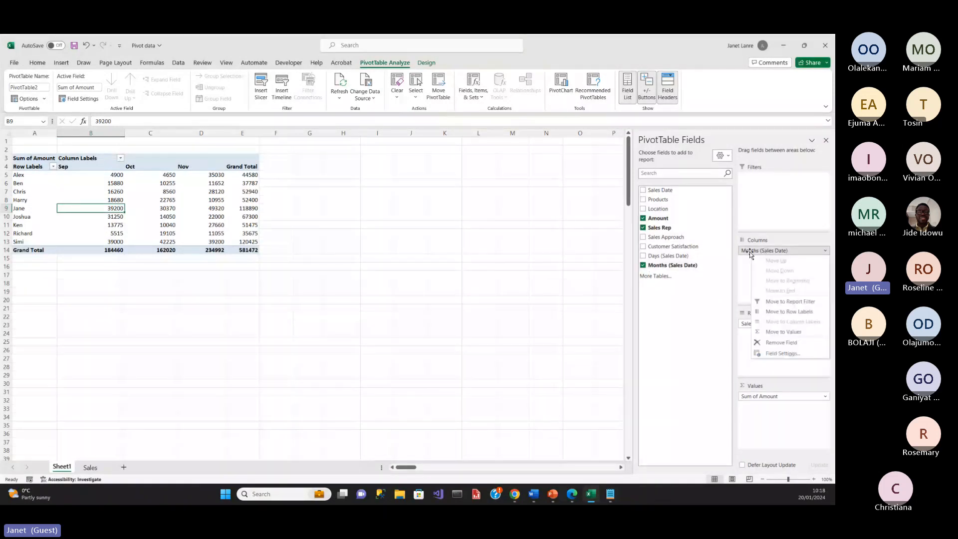
pyautogui.click(750, 254)
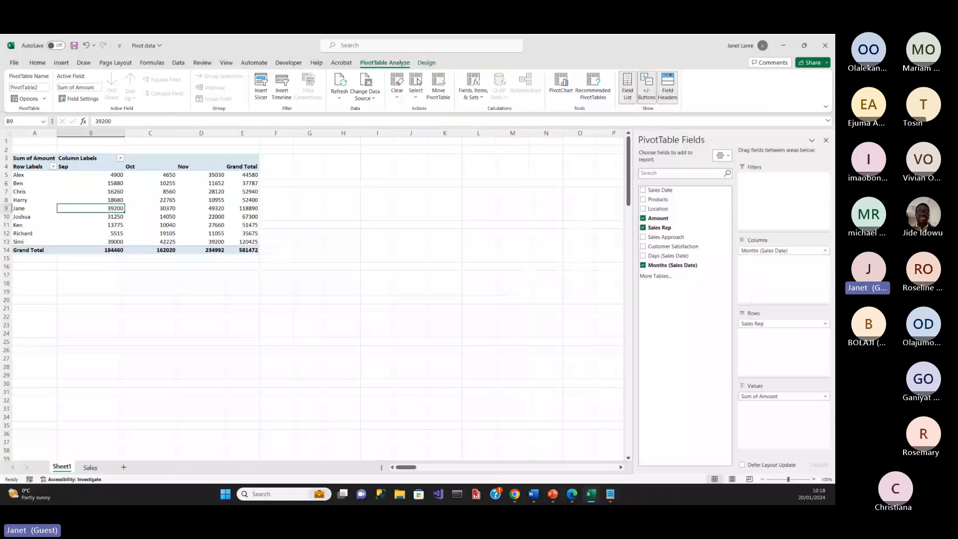
pyautogui.click(90, 467)
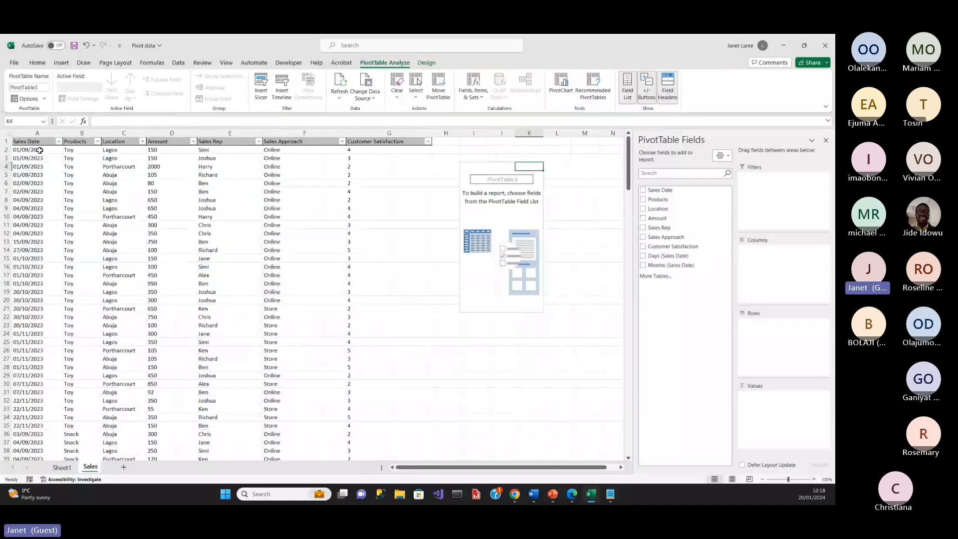
pyautogui.click(49, 466)
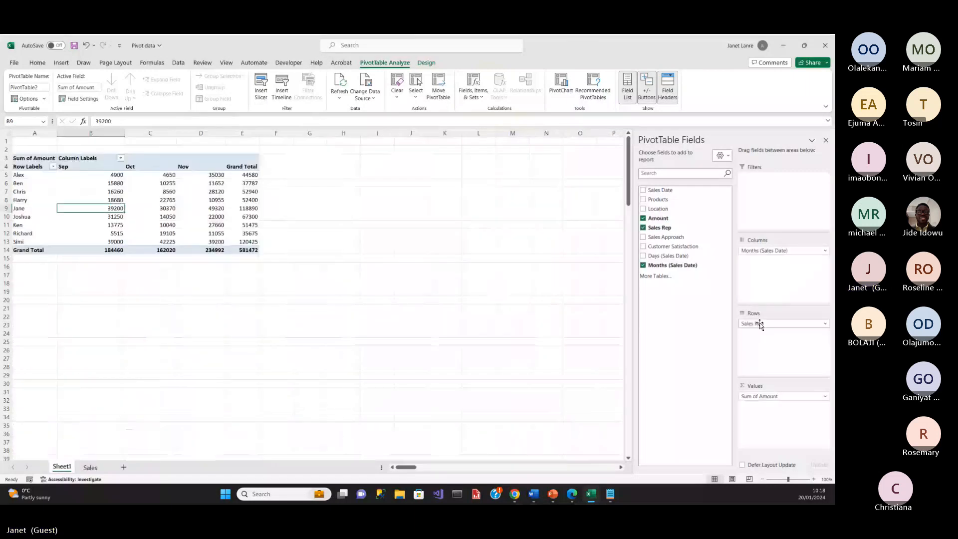
# Ungroup the month column labels in the PivotTable on Sheet1.
pyautogui.click(77, 167)
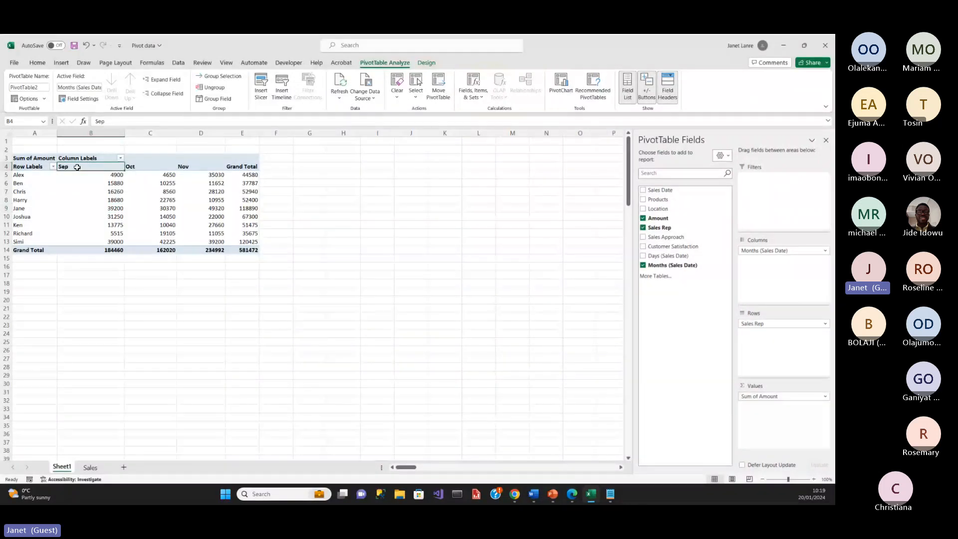
pyautogui.rightClick(77, 166)
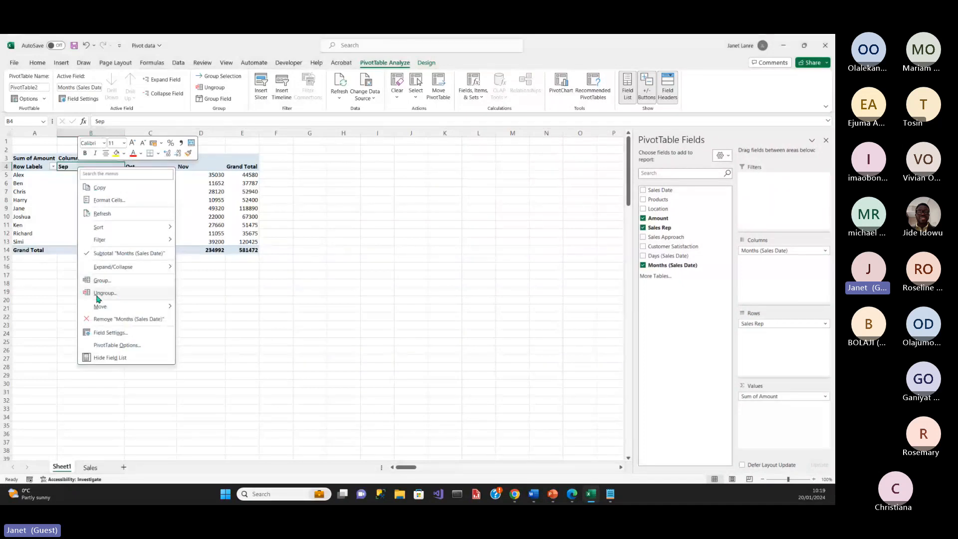
pyautogui.click(97, 295)
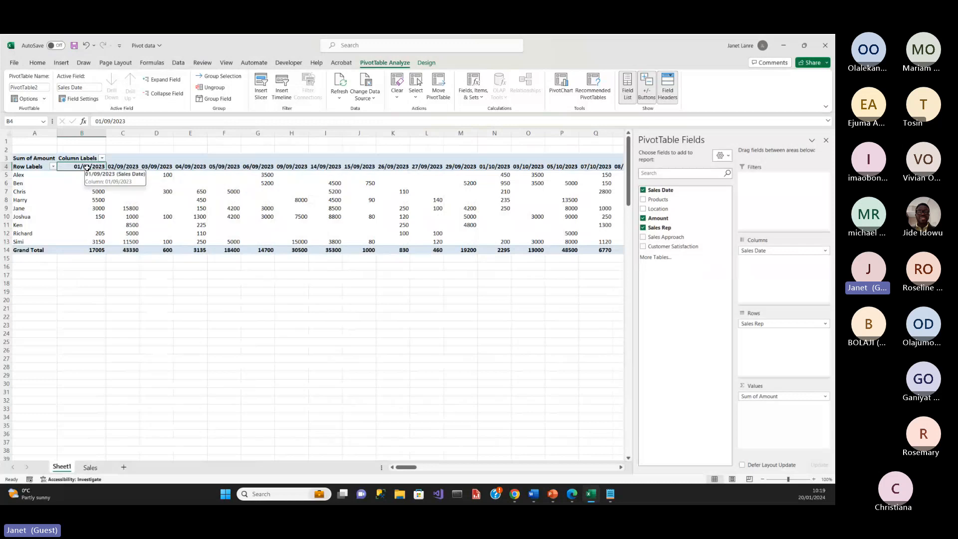
# Group the sales date column labels by Months only and widen columns B, C and D of the PivotTable.
pyautogui.rightClick(89, 168)
pyautogui.moveTo(95, 242)
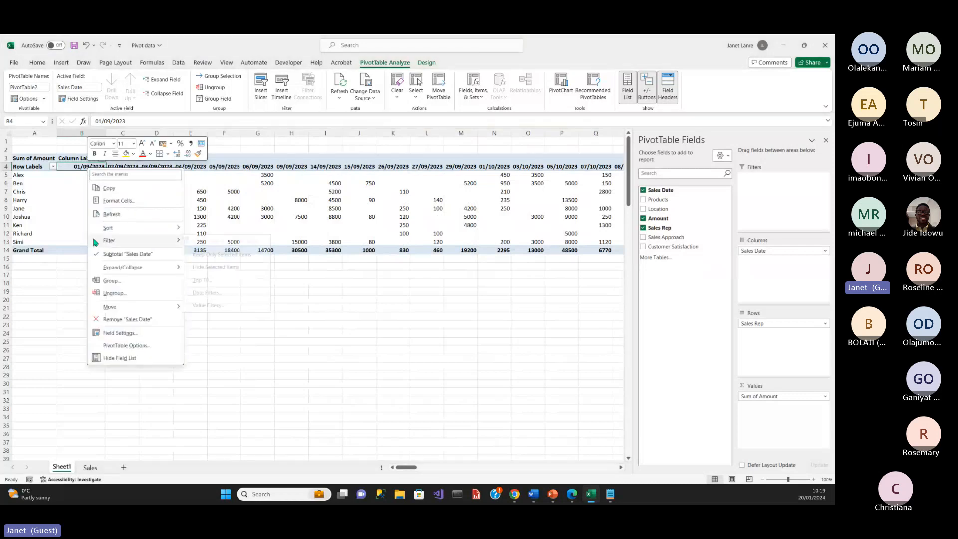
pyautogui.click(110, 281)
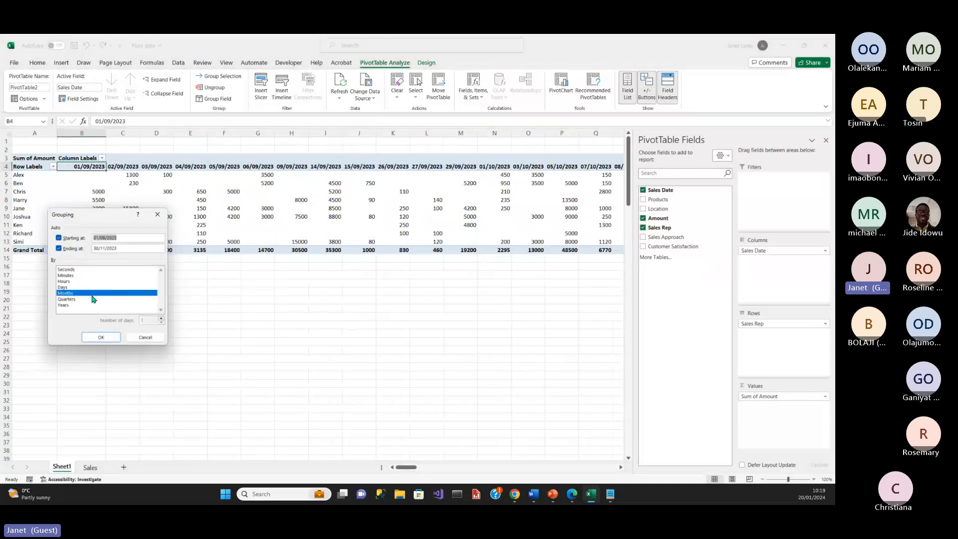
pyautogui.click(73, 294)
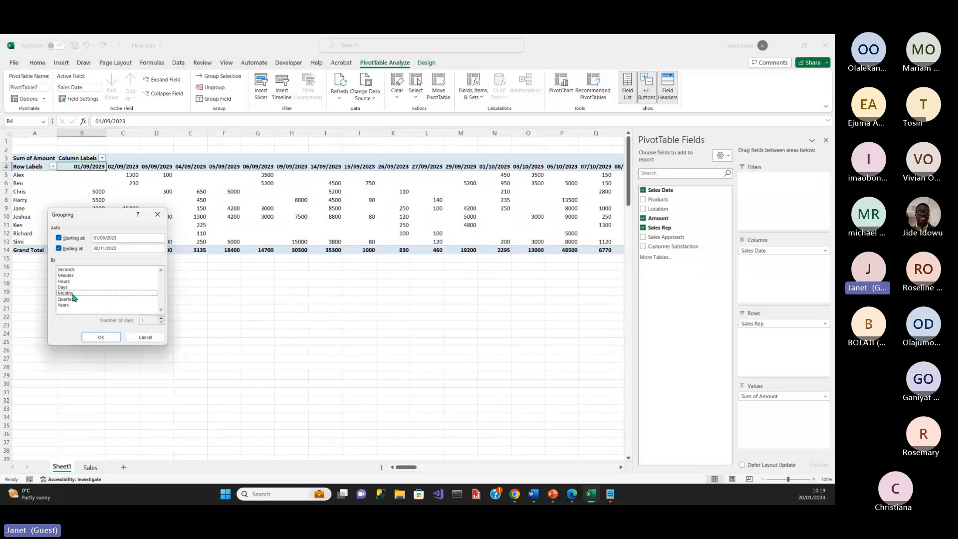
pyautogui.click(74, 294)
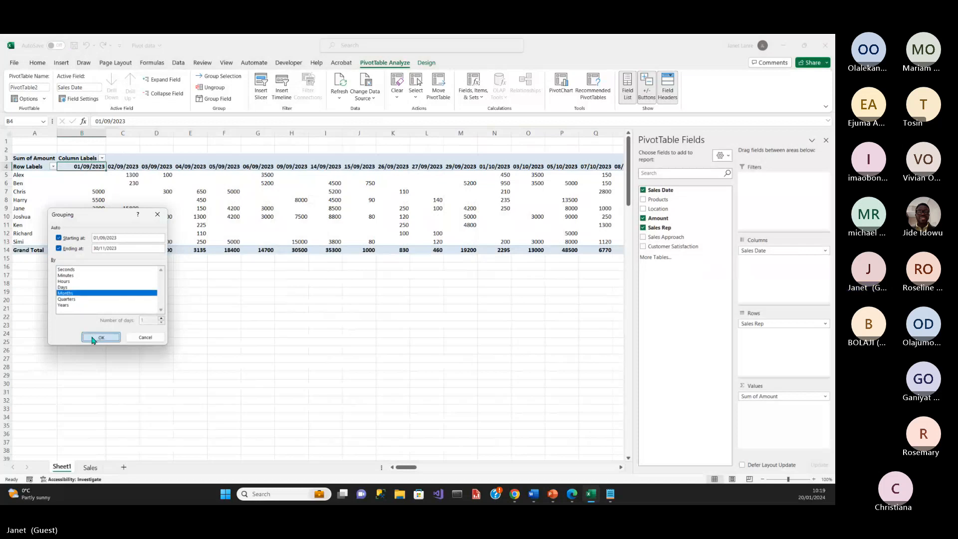
pyautogui.click(93, 338)
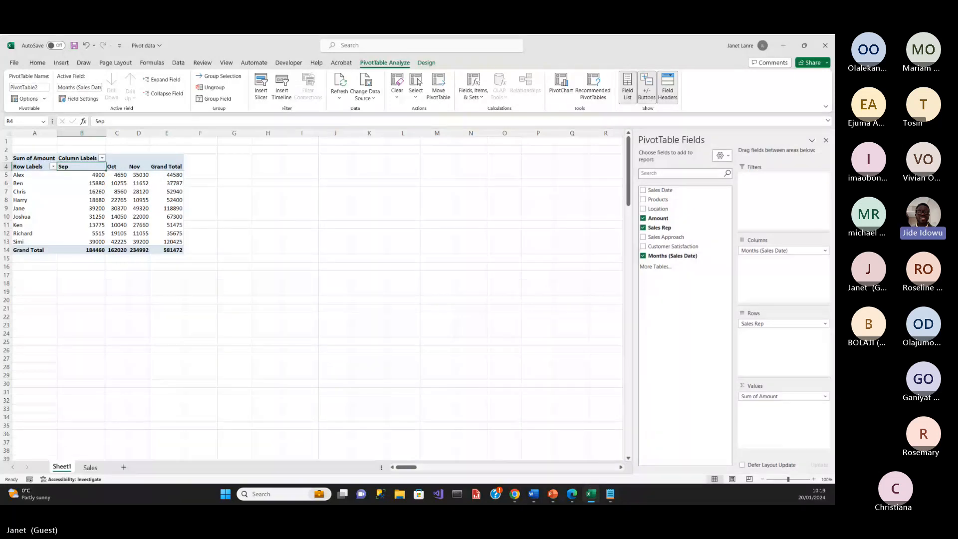
pyautogui.moveTo(106, 132); pyautogui.dragTo(160, 132)
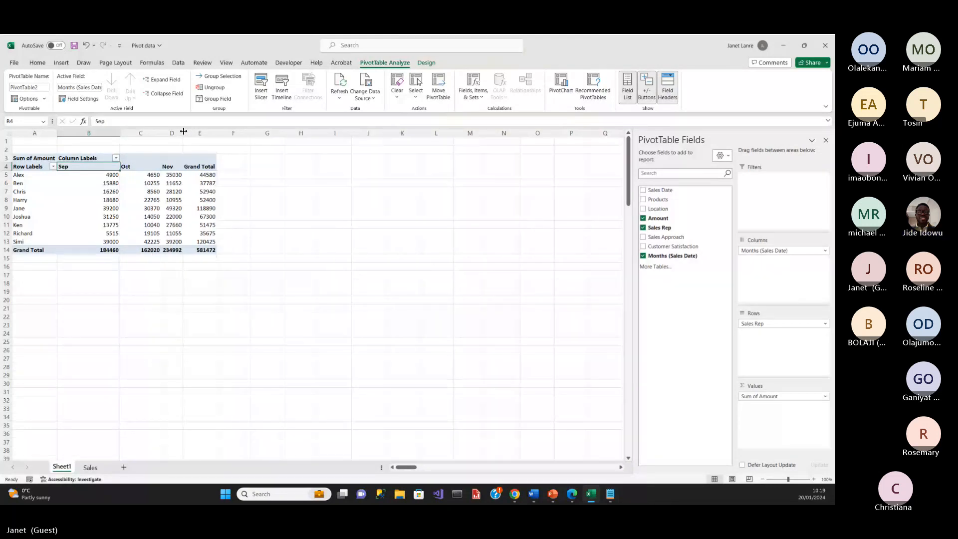
pyautogui.moveTo(183, 131); pyautogui.dragTo(199, 131)
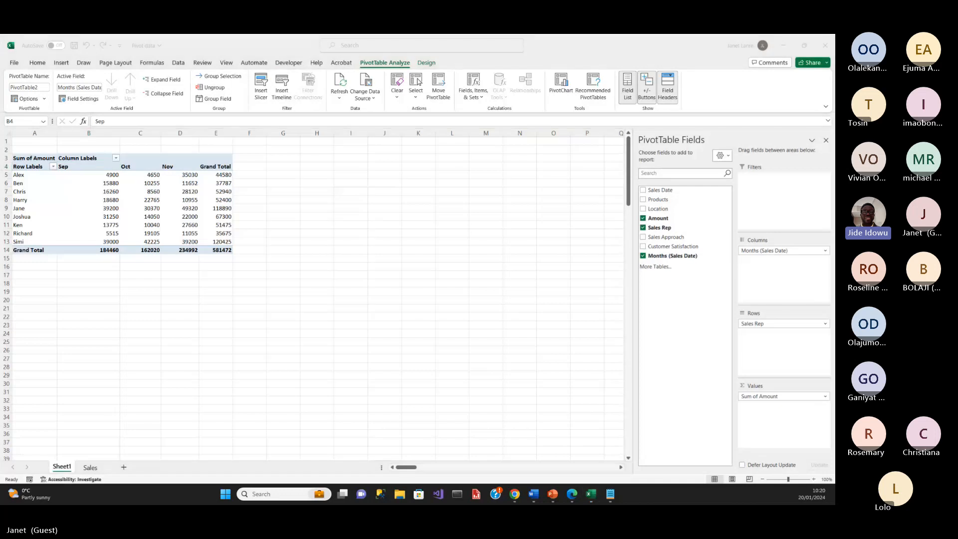
pyautogui.press('super+d')
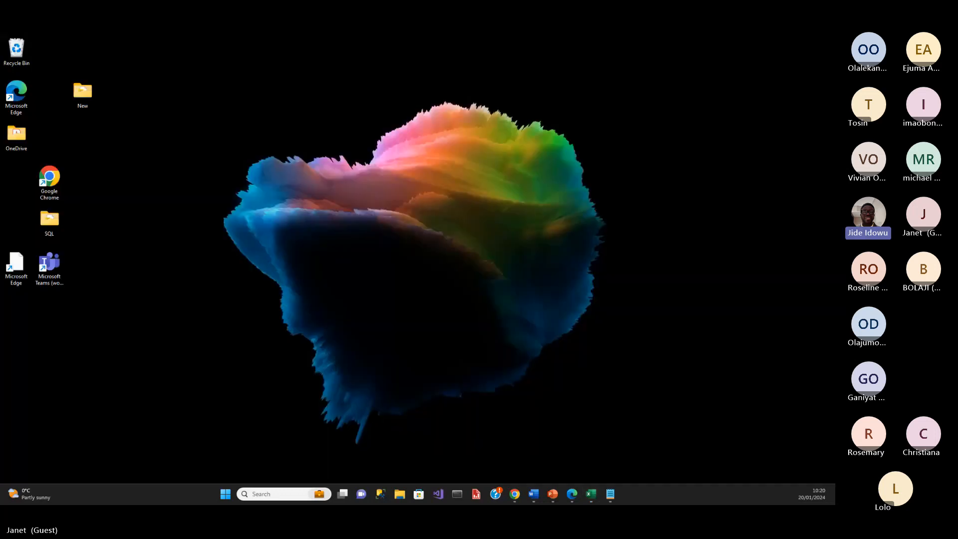
pyautogui.press('super+d')
pyautogui.press('super+d')
pyautogui.press('super+d')
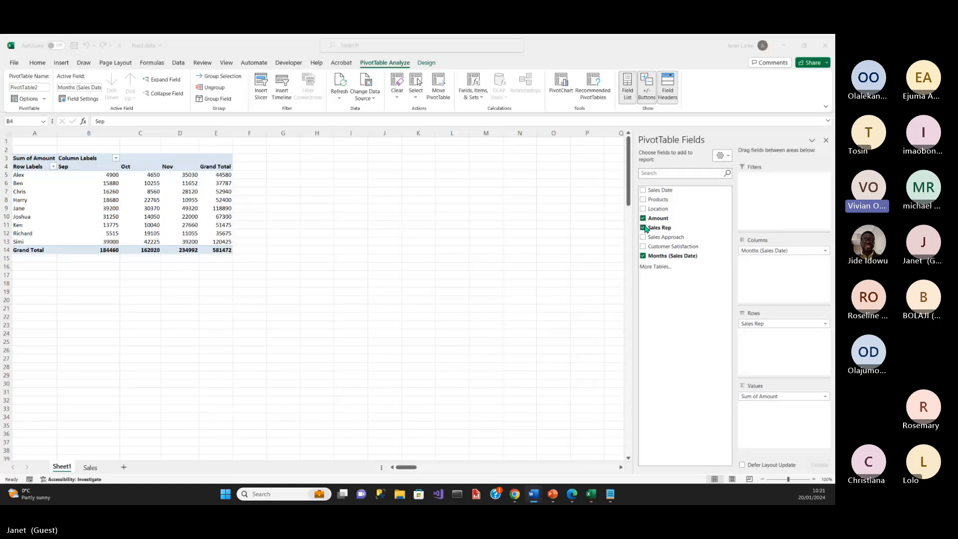
# Replace Sales Rep with Products in the PivotTable rows.
pyautogui.click(642, 229)
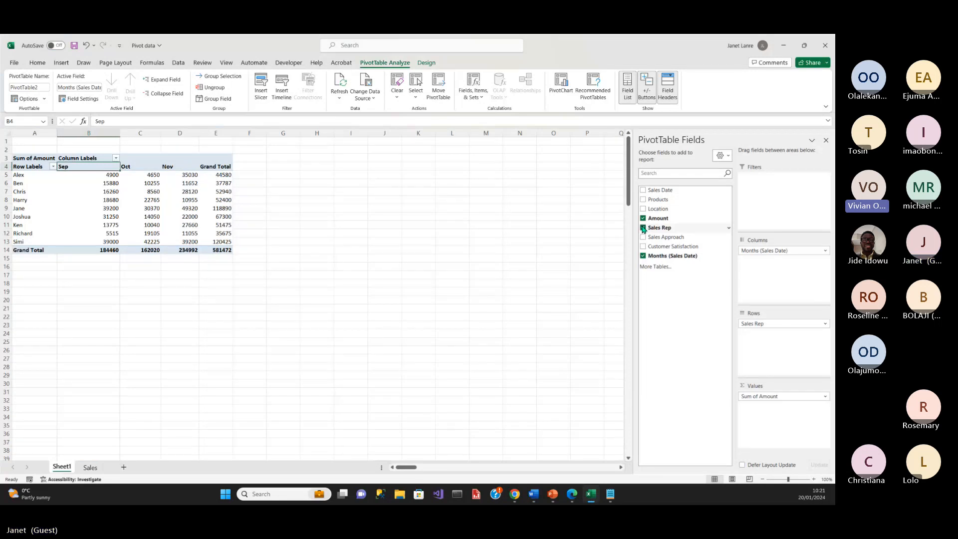
pyautogui.click(643, 227)
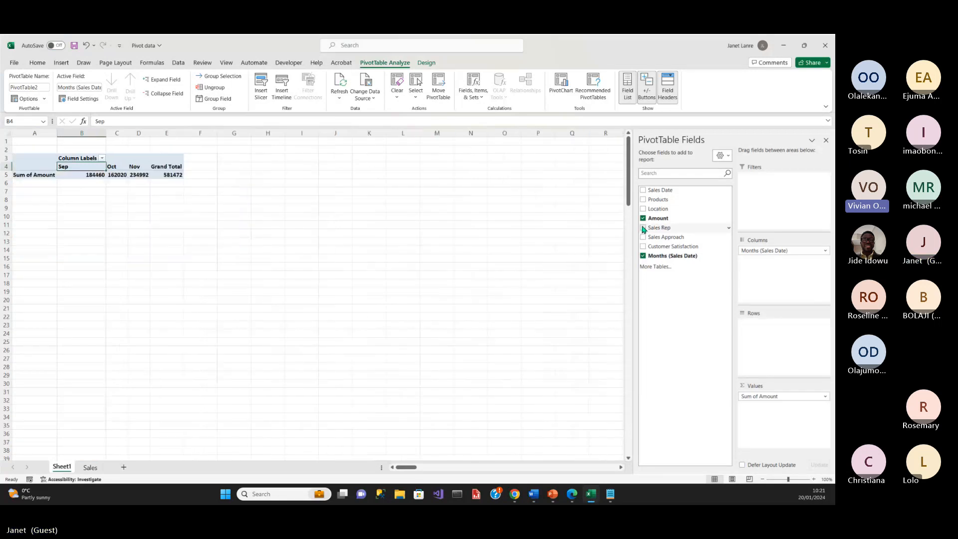
pyautogui.moveTo(652, 196); pyautogui.dragTo(767, 333)
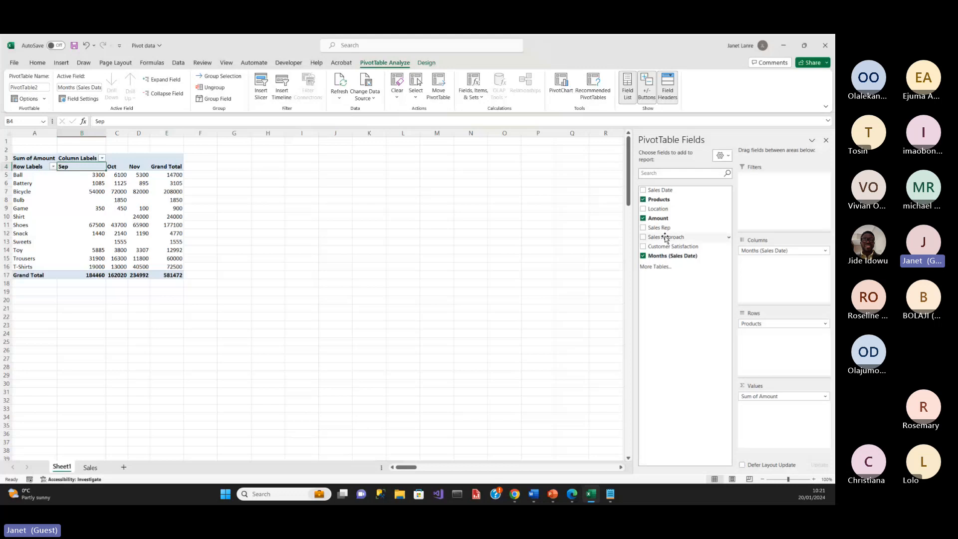
# Swap Products for Sales Rep in the PivotTable rows and switch the rows back to Products.
pyautogui.click(642, 200)
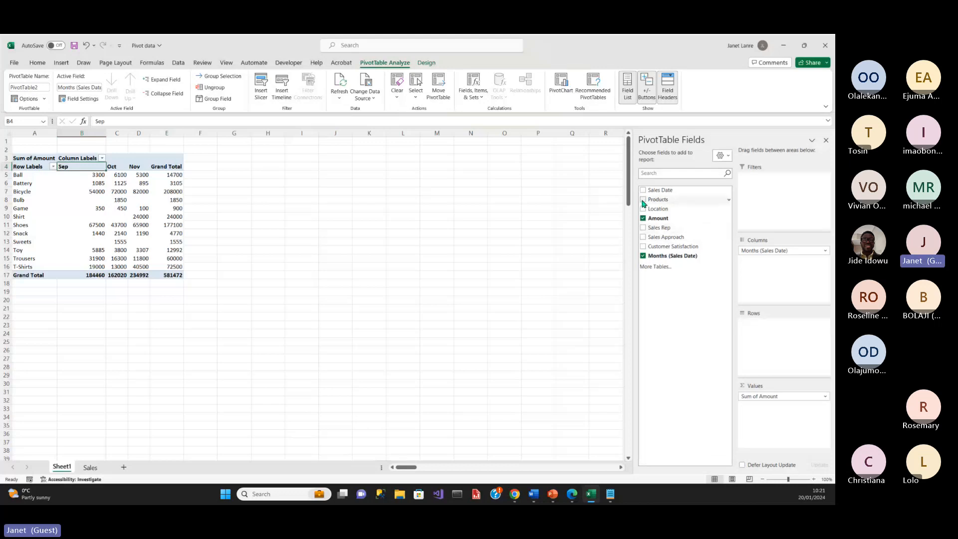
pyautogui.moveTo(656, 228); pyautogui.dragTo(771, 344)
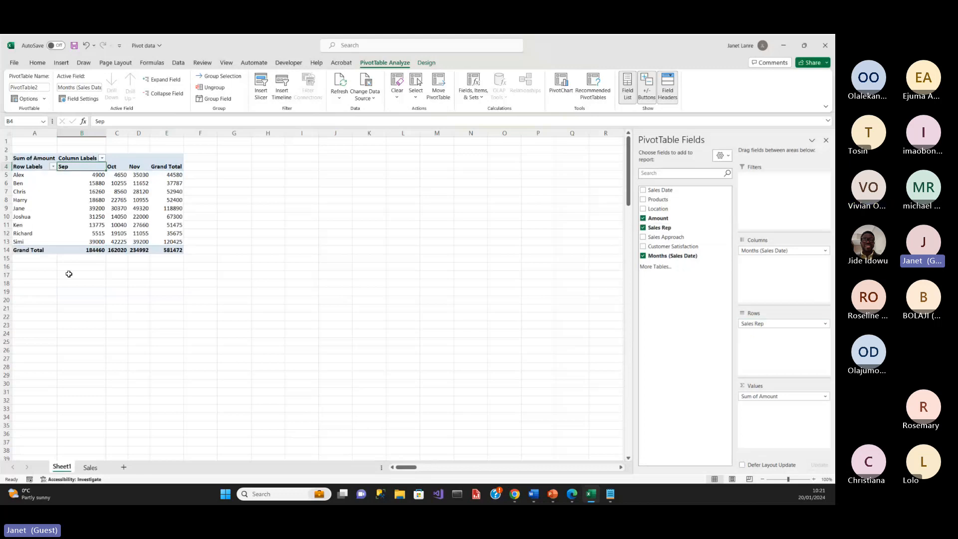
pyautogui.click(643, 227)
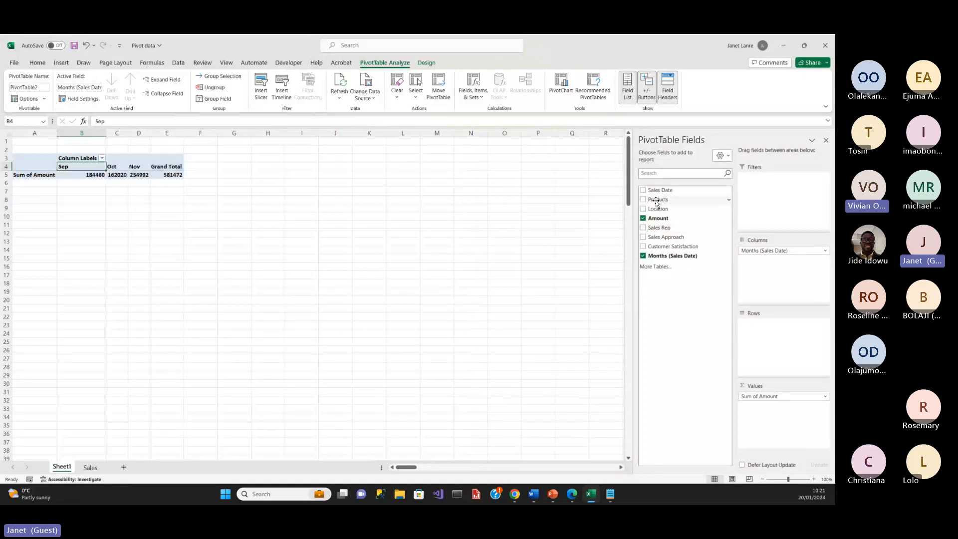
pyautogui.moveTo(656, 202); pyautogui.dragTo(761, 333)
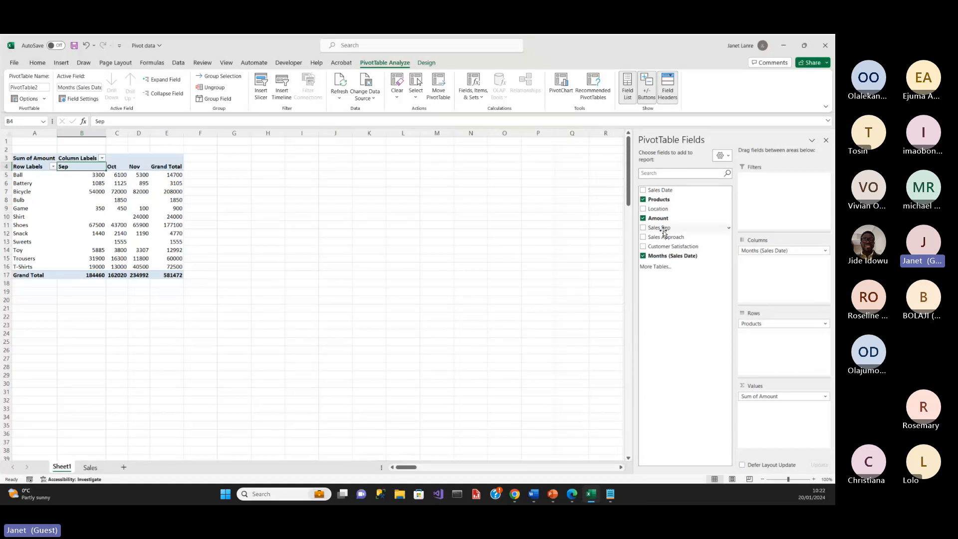
# Nest Sales Rep below Products in the PivotTable rows and inspect individual Ball and Bicycle amounts and totals.
pyautogui.moveTo(663, 232); pyautogui.dragTo(758, 338)
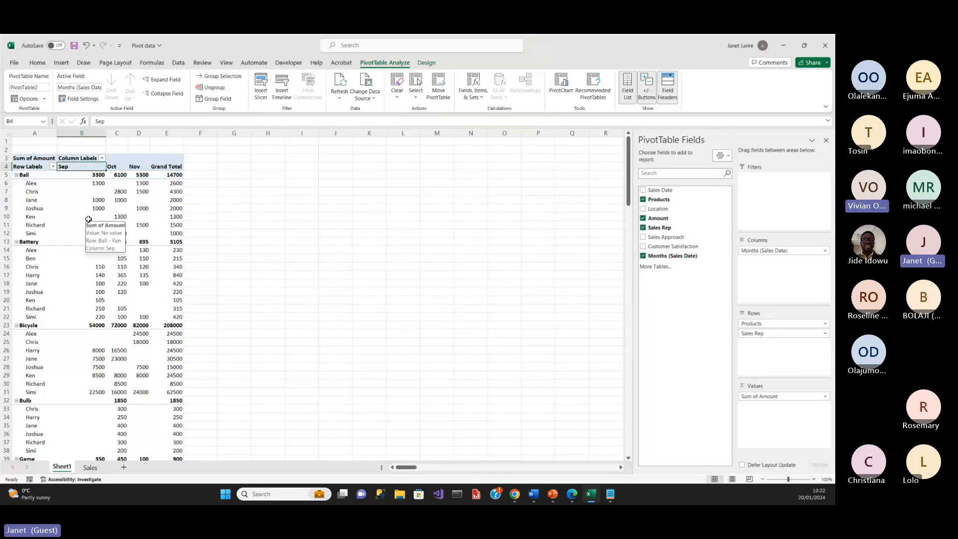
pyautogui.click(175, 192)
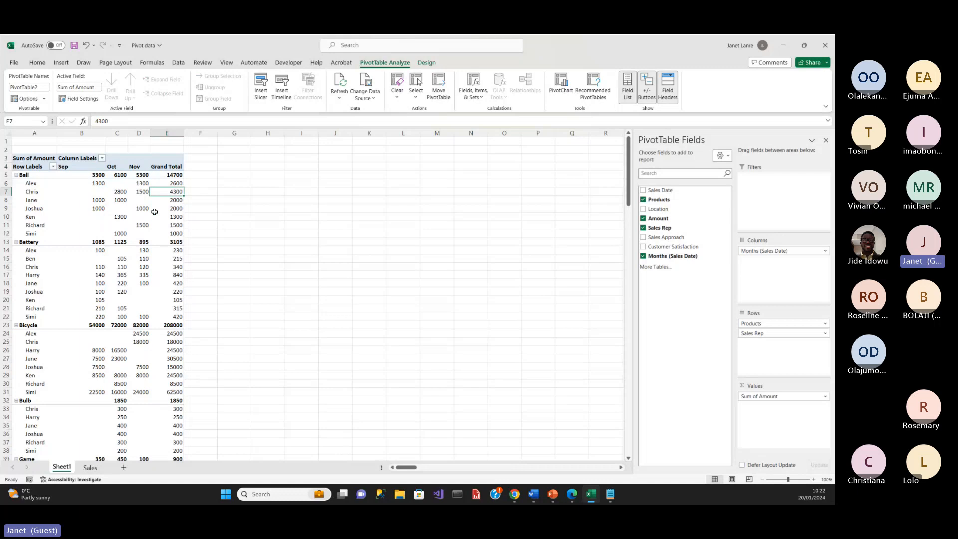
pyautogui.click(121, 192)
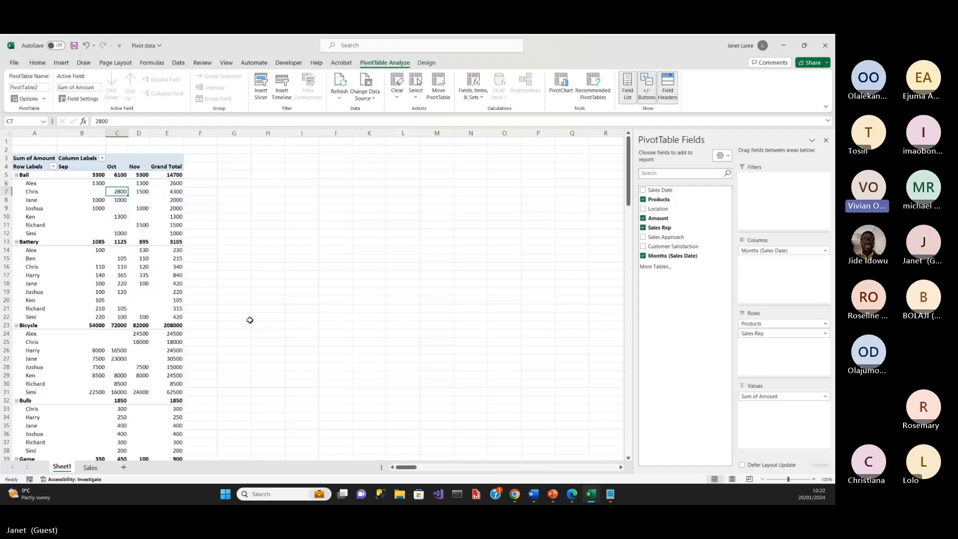
pyautogui.click(166, 325)
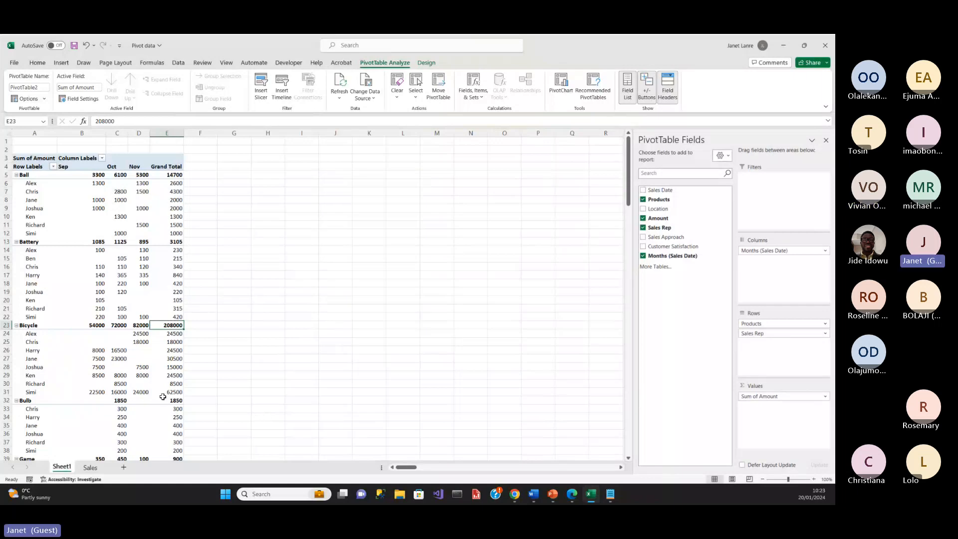
pyautogui.moveTo(155, 389)
pyautogui.click(171, 391)
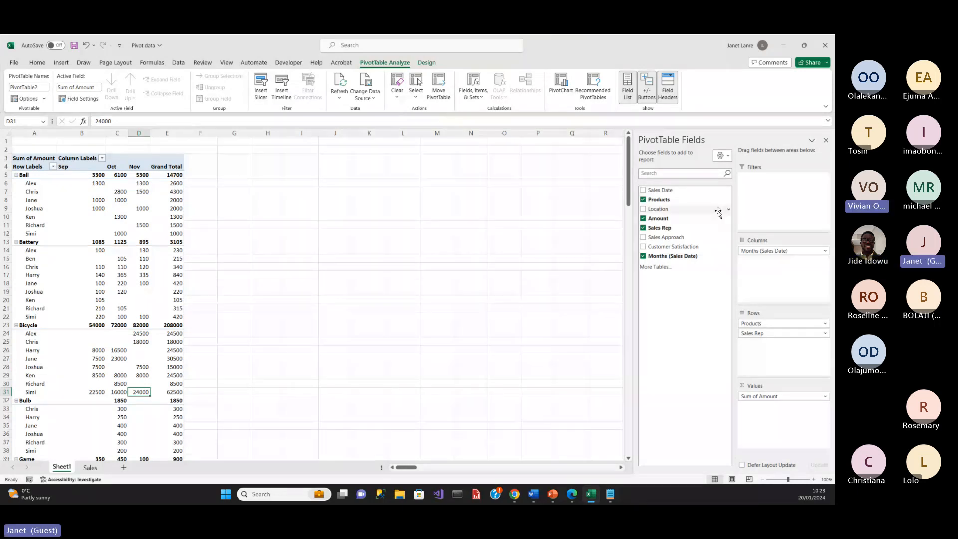
# Close the PivotTable field list and permanently delete Sheet1.
pyautogui.click(825, 140)
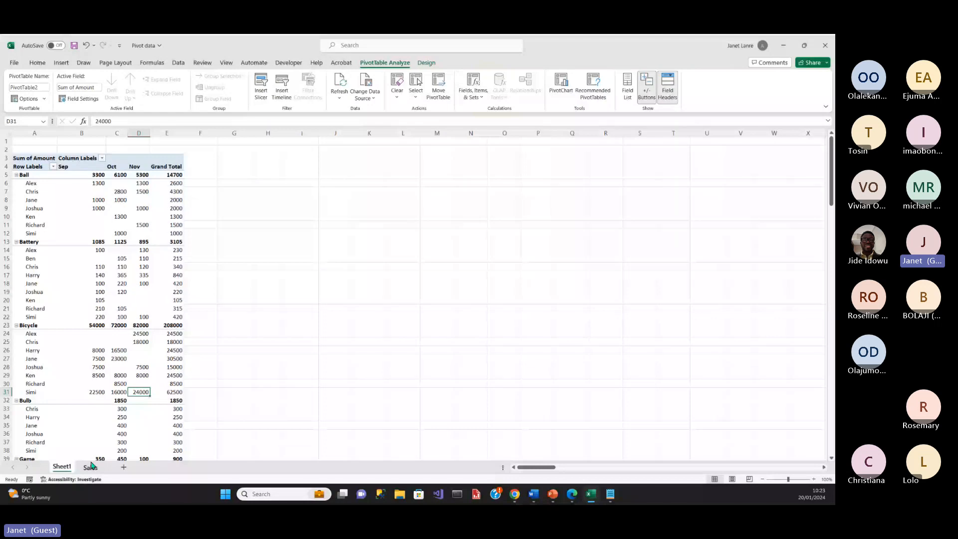
pyautogui.click(94, 351)
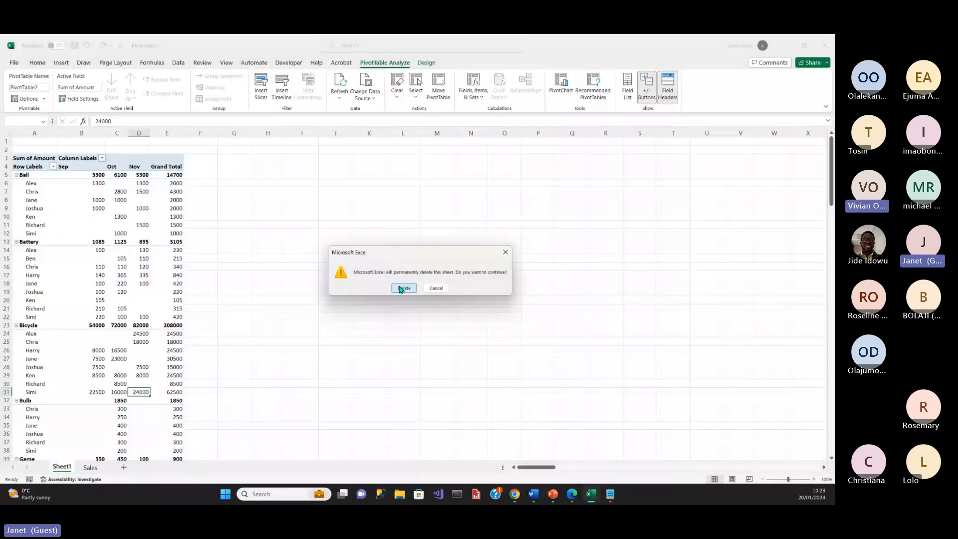
pyautogui.click(402, 289)
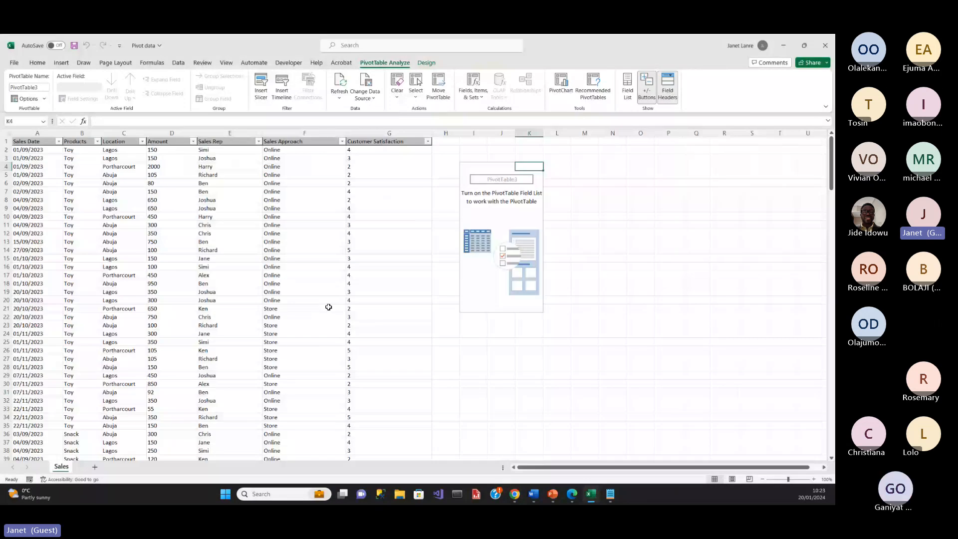
# Try to delete the empty PivotTable beside the data on the Sales sheet.
pyautogui.rightClick(463, 159)
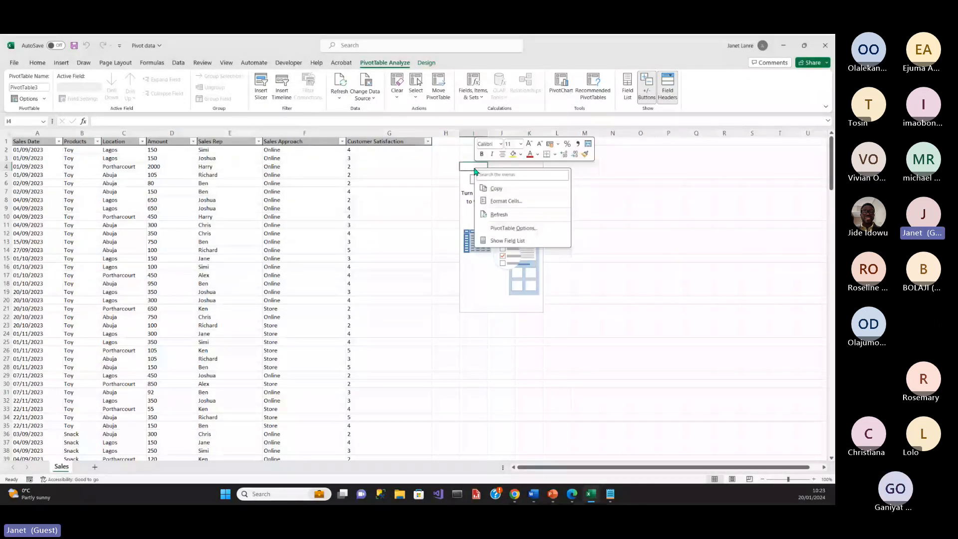
pyautogui.click(535, 299)
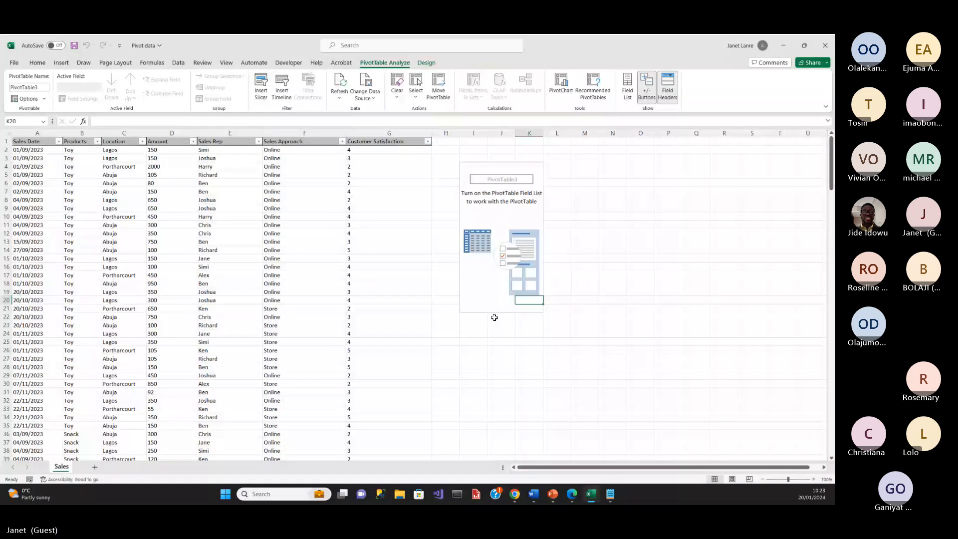
pyautogui.press('Delete')
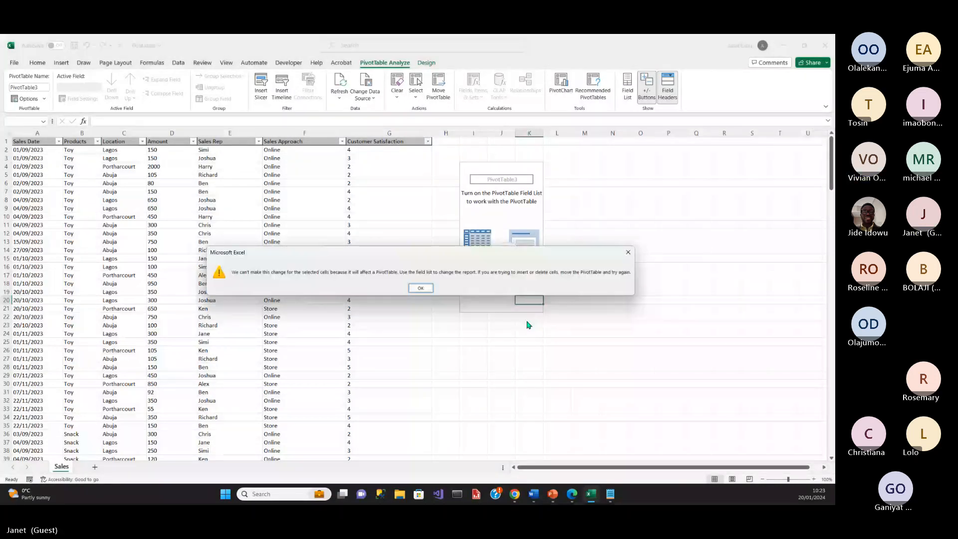
pyautogui.press('Return')
pyautogui.click(469, 166)
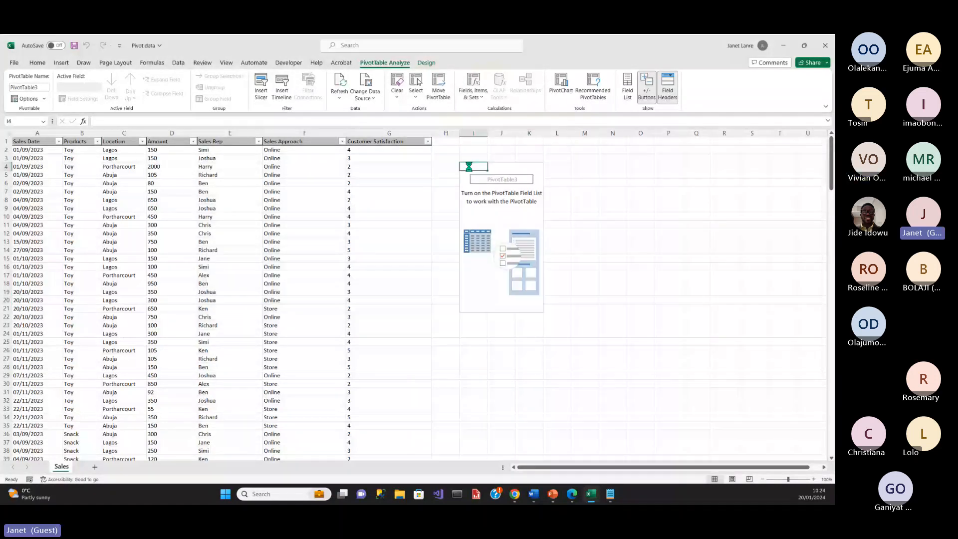
pyautogui.press('Delete')
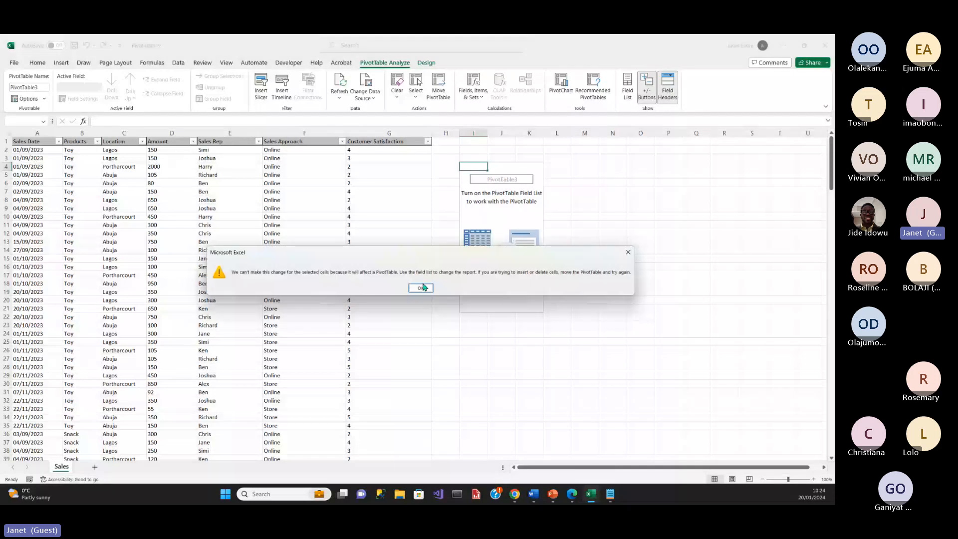
pyautogui.click(421, 287)
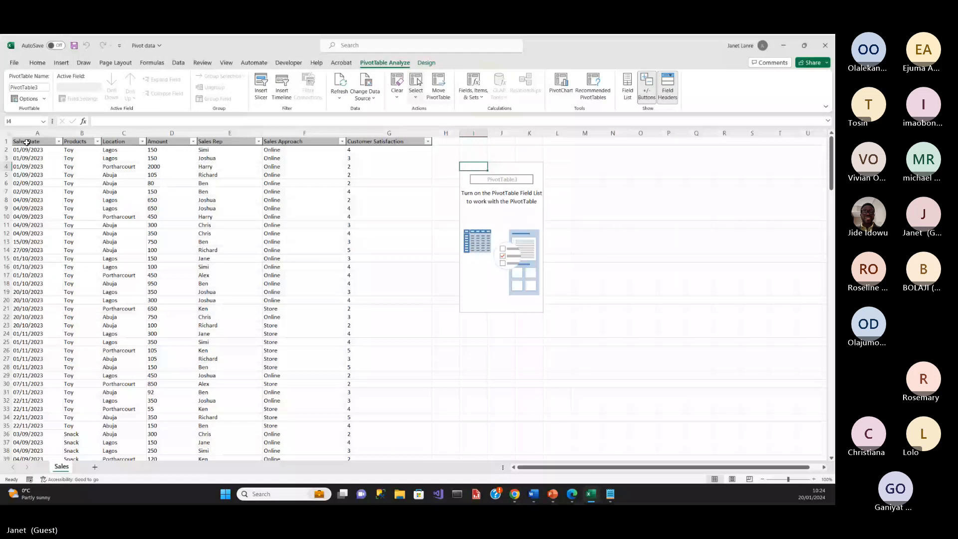
# Create a PivotTable from the Sales data table on a new worksheet.
pyautogui.click(36, 149)
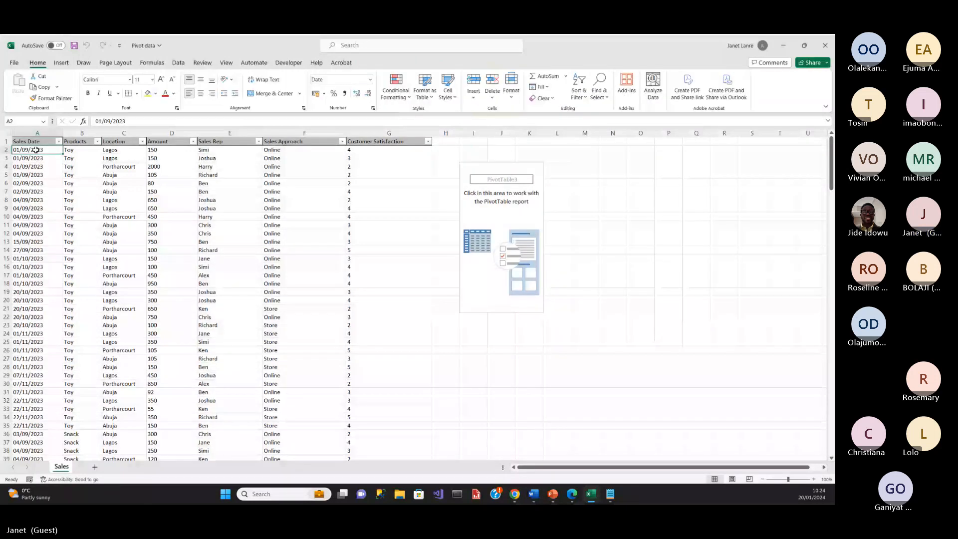
pyautogui.click(62, 67)
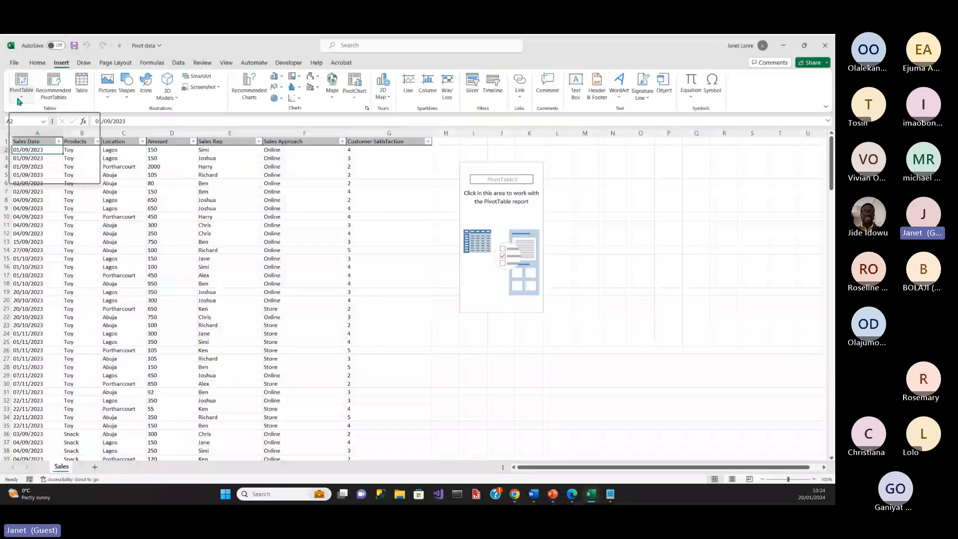
pyautogui.click(20, 98)
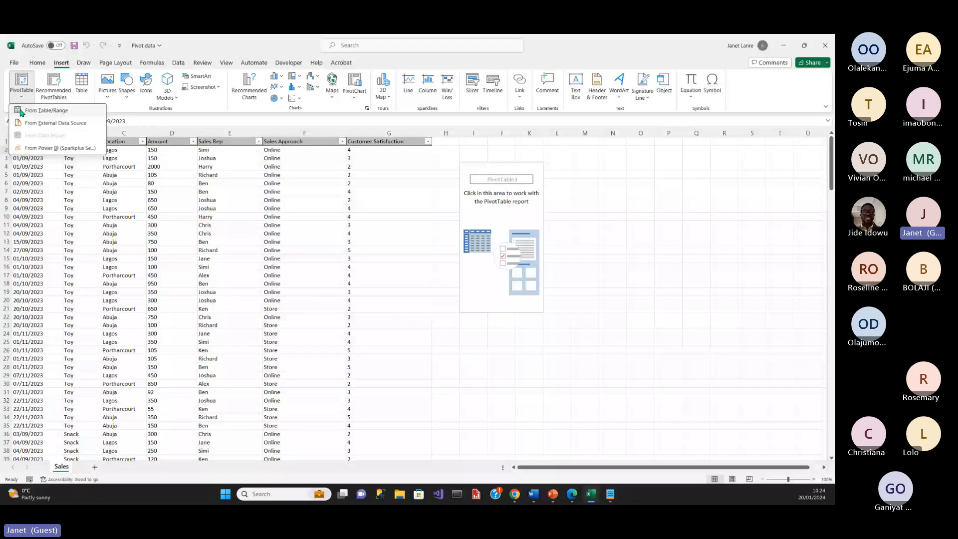
pyautogui.click(21, 111)
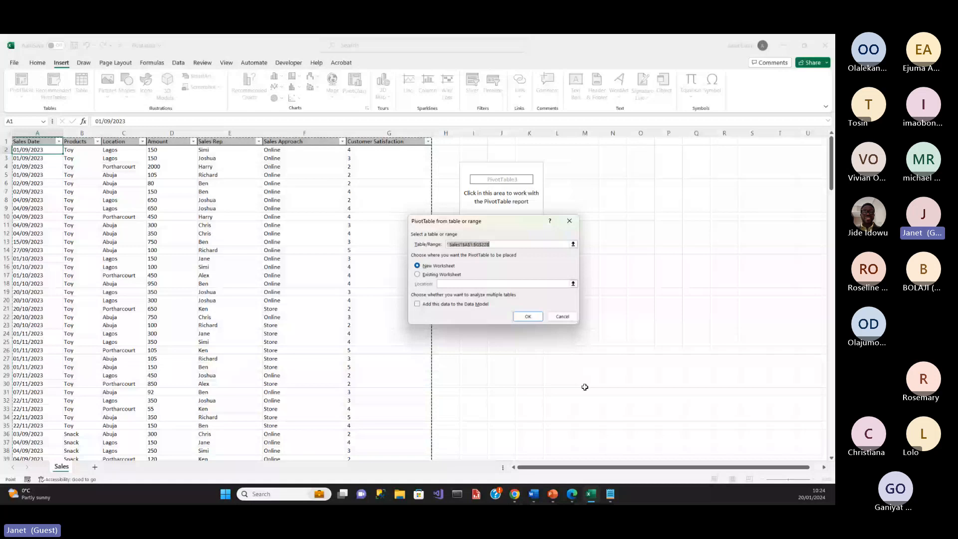
pyautogui.press('Return')
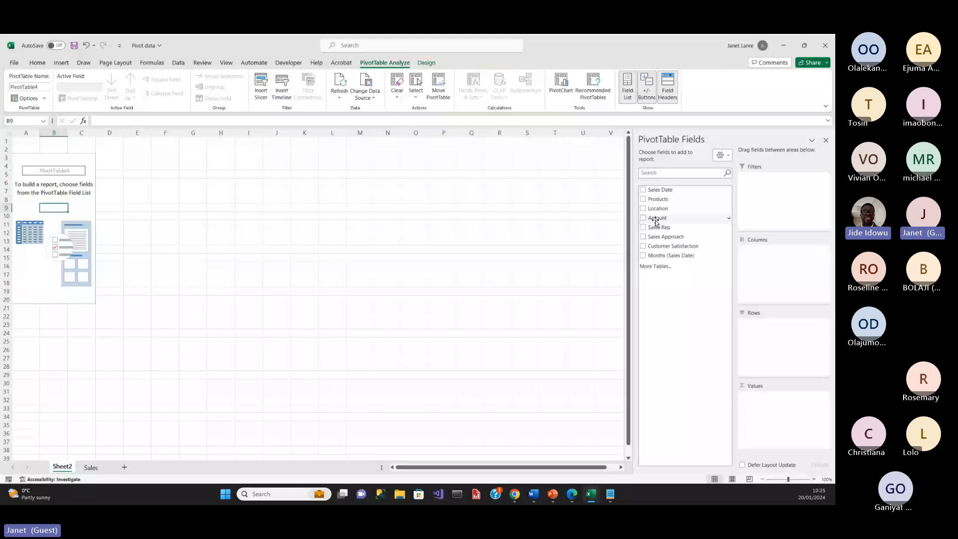
# Summarise Amount in the PivotTable values, with Sales Rep as rows and Months (Sales Date) as columns.
pyautogui.moveTo(657, 221); pyautogui.dragTo(776, 416)
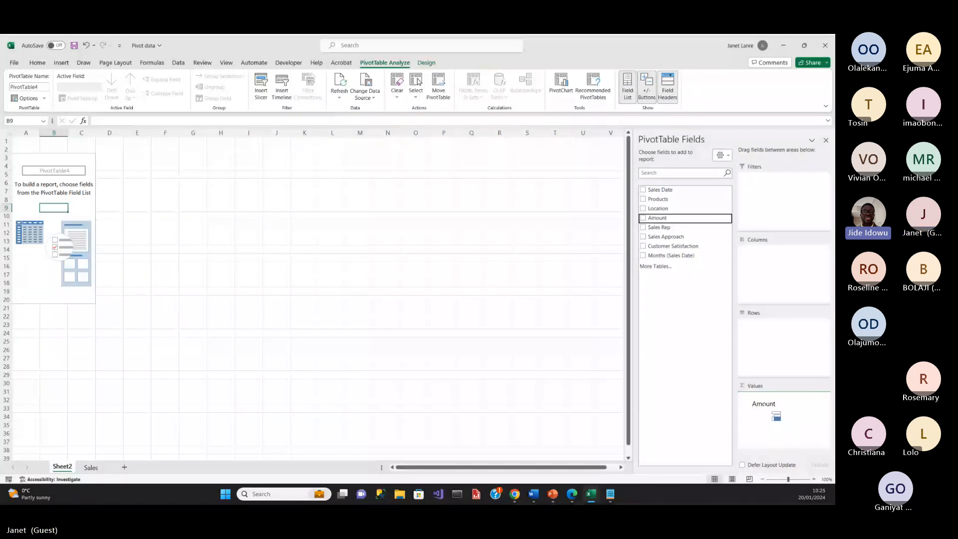
pyautogui.moveTo(776, 416); pyautogui.dragTo(776, 413)
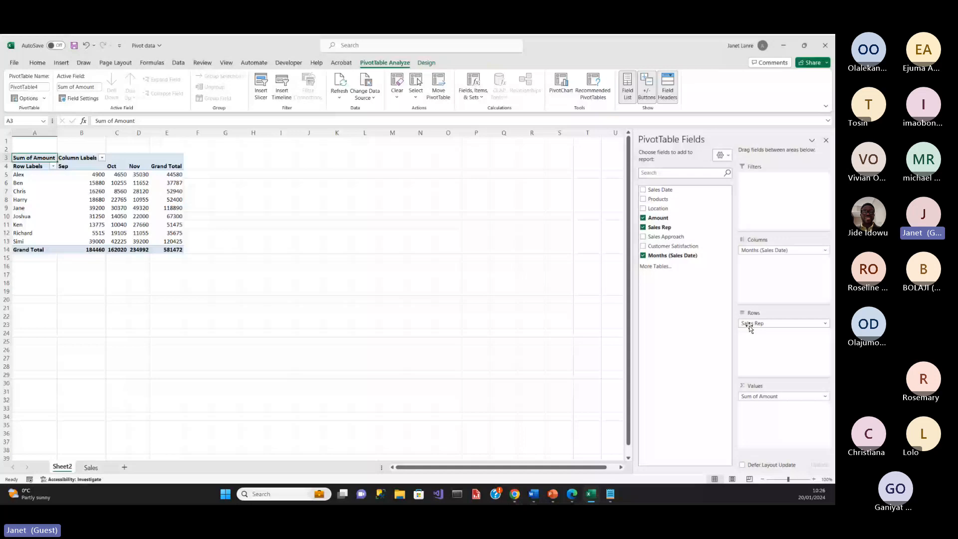
# Move Sales Rep to the PivotTable columns, add Products to the rows, and remove Months (Sales Date).
pyautogui.moveTo(750, 324); pyautogui.dragTo(758, 259)
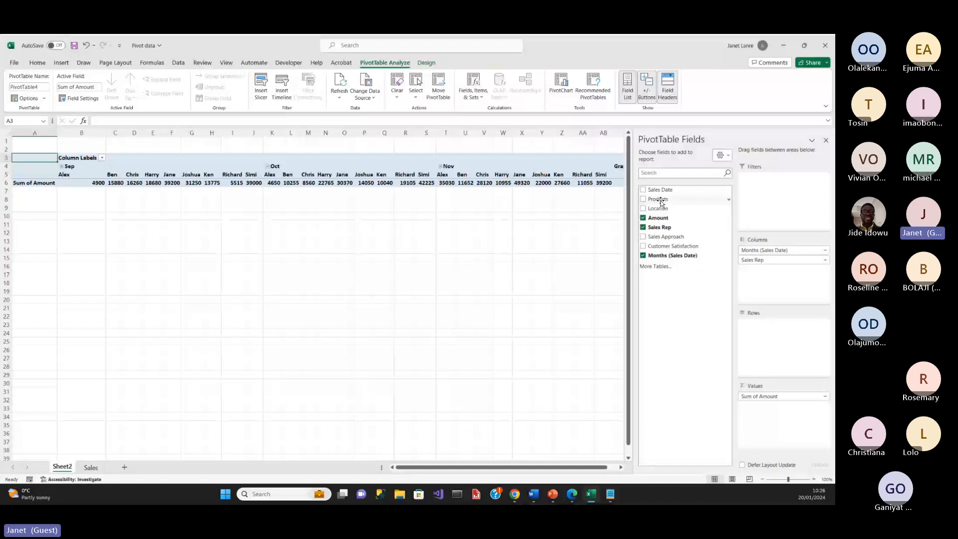
pyautogui.moveTo(661, 202); pyautogui.dragTo(753, 339)
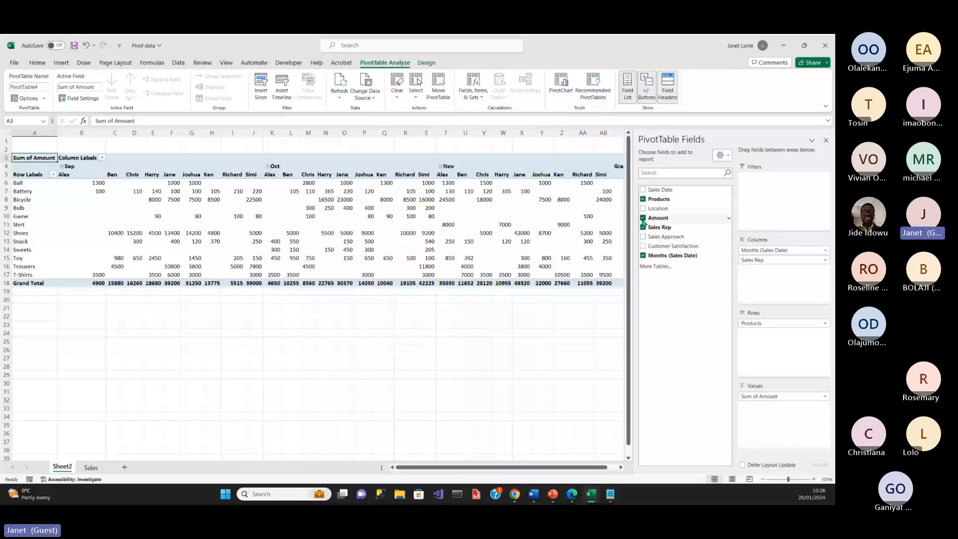
pyautogui.click(642, 256)
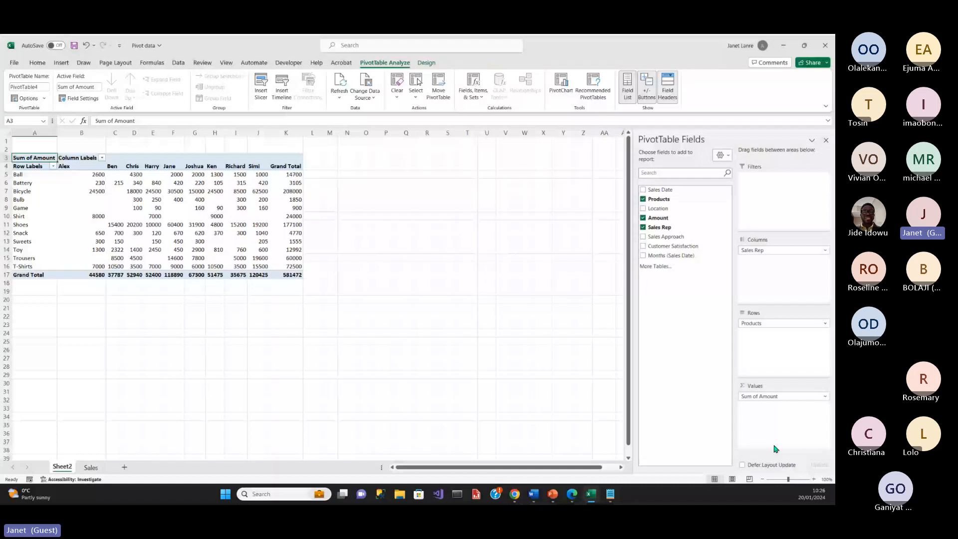
# Remove Amount and Sales Rep from the PivotTable, and try Months (Sales Date) as a value before removing it.
pyautogui.click(643, 218)
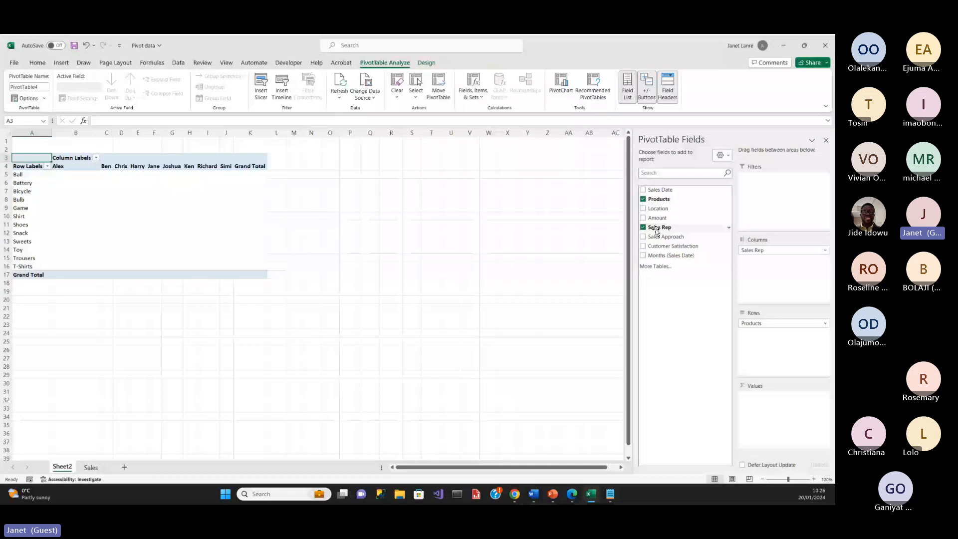
pyautogui.click(643, 228)
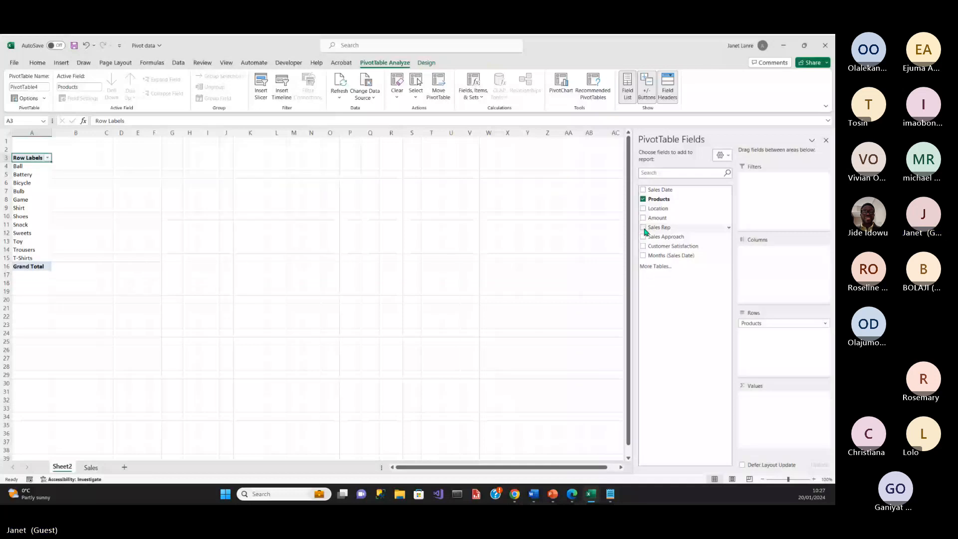
pyautogui.moveTo(671, 255); pyautogui.dragTo(783, 399)
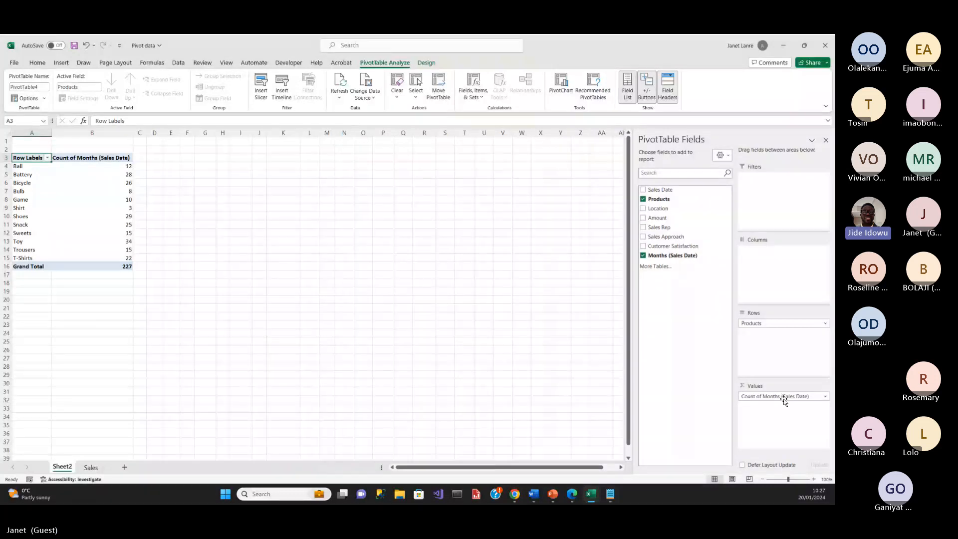
pyautogui.click(643, 255)
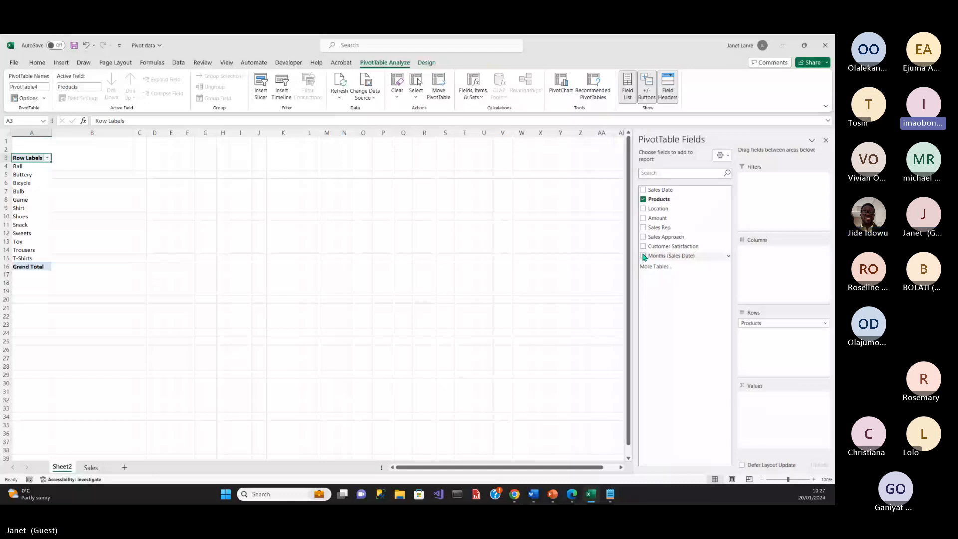
# Add Sales Rep to the PivotTable rows and Amount to the values, nesting Products beneath Sales Rep.
pyautogui.moveTo(658, 227); pyautogui.dragTo(757, 339)
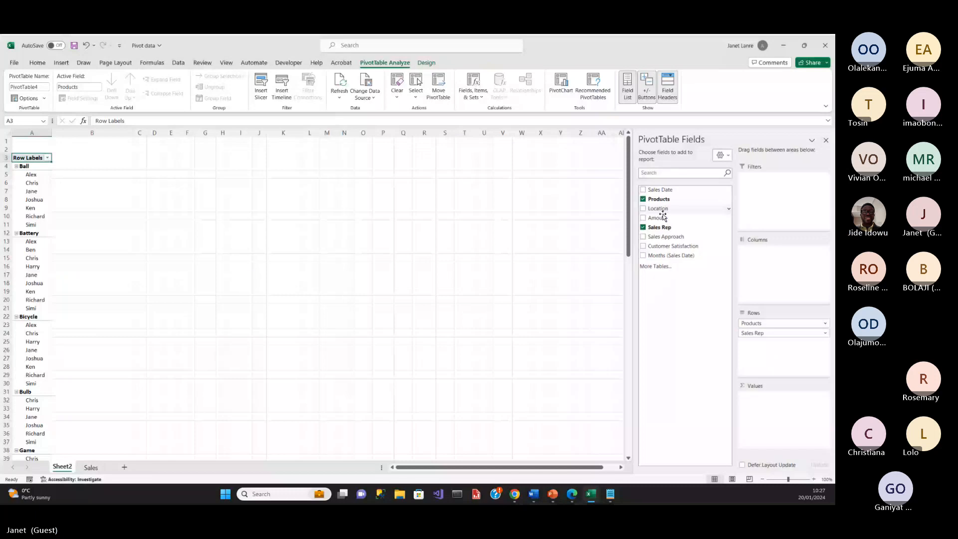
pyautogui.moveTo(663, 217); pyautogui.dragTo(768, 415)
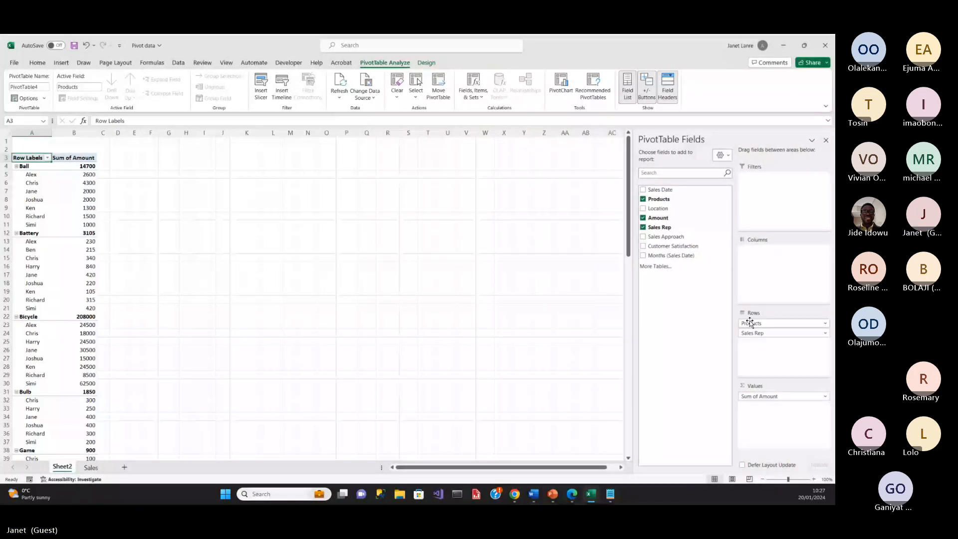
pyautogui.moveTo(749, 322); pyautogui.dragTo(759, 345)
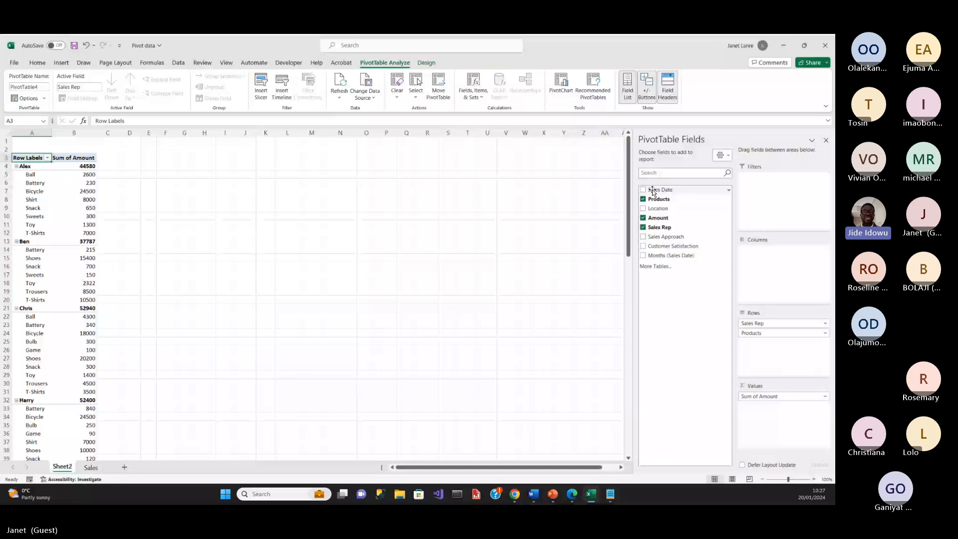
# Add Sales Date to the PivotTable columns and remove Products from the rows.
pyautogui.moveTo(653, 191); pyautogui.dragTo(781, 269)
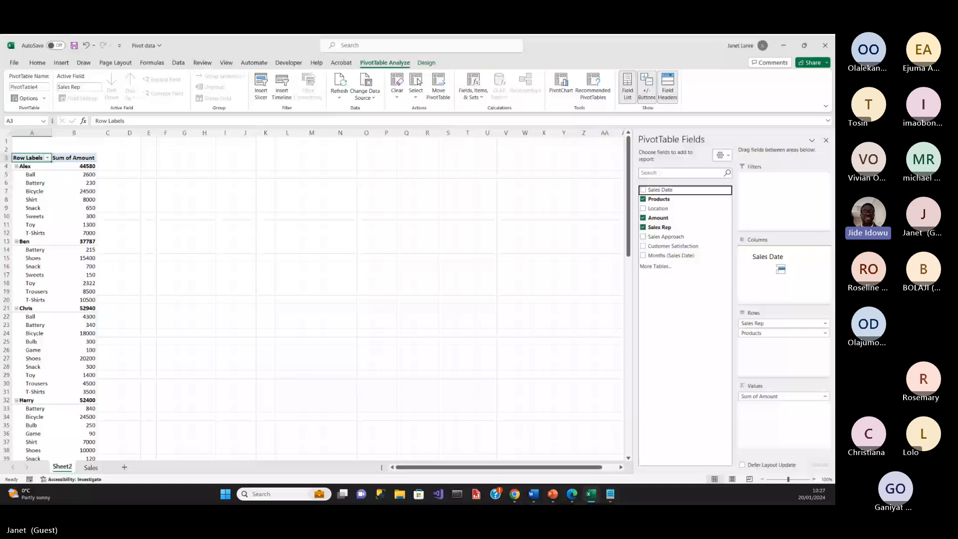
pyautogui.moveTo(781, 269); pyautogui.dragTo(780, 270)
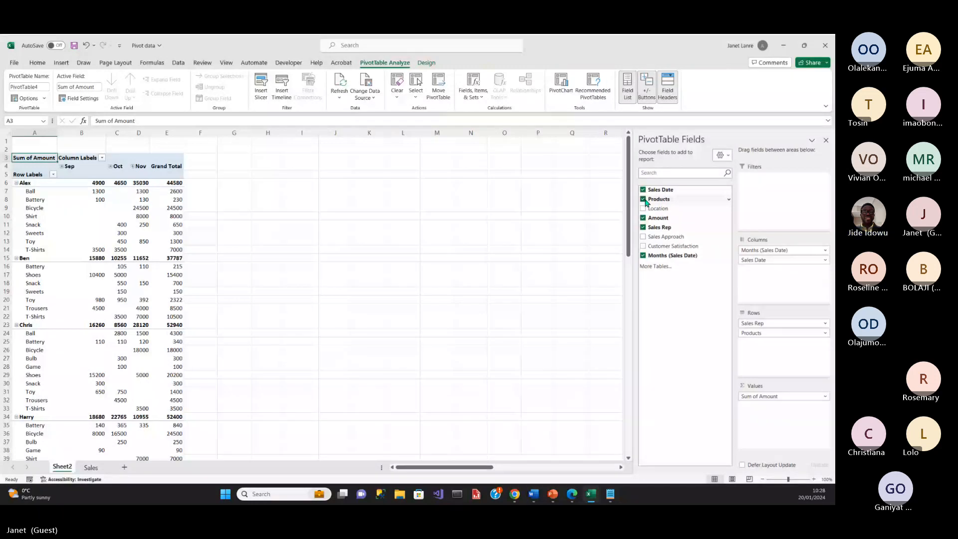
pyautogui.click(642, 199)
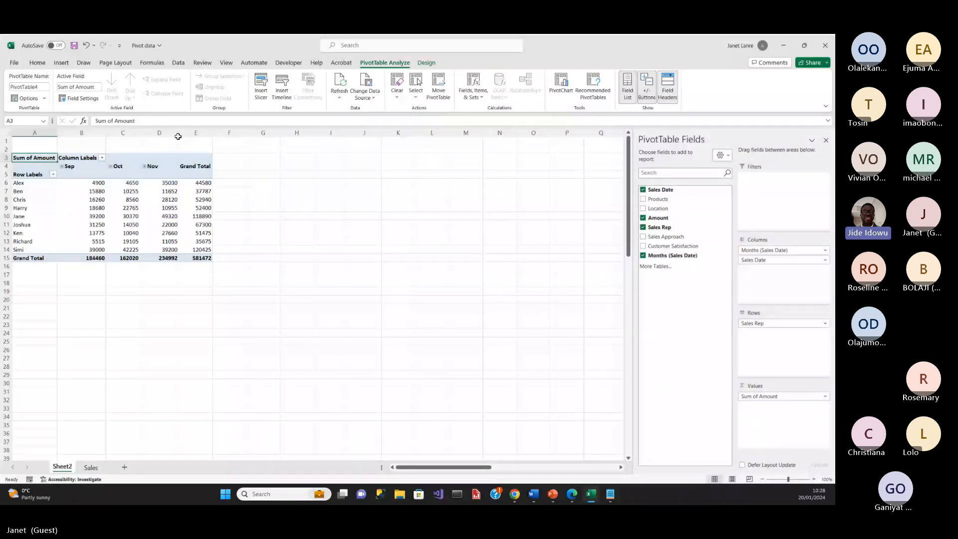
# Widen the Nov and Oct columns of the PivotTable.
pyautogui.moveTo(178, 134); pyautogui.dragTo(186, 133)
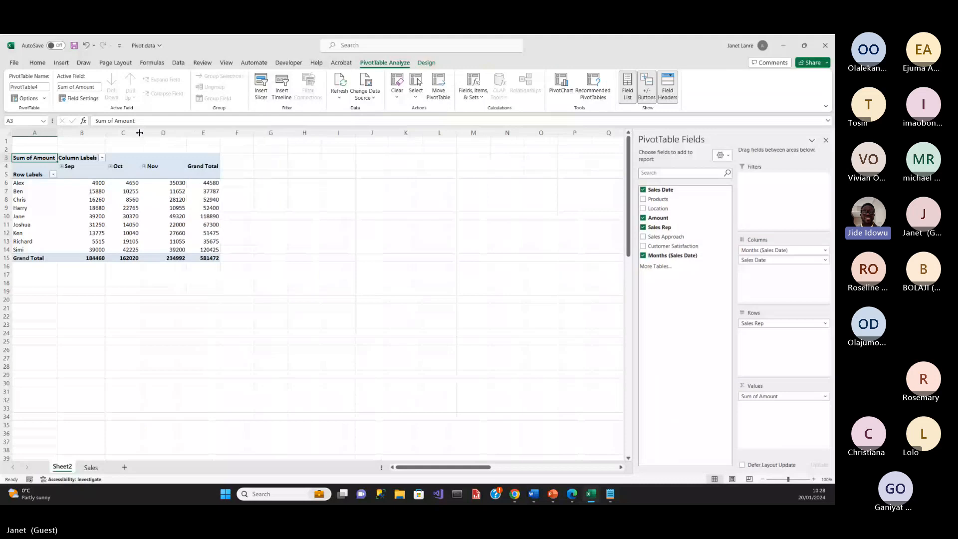
pyautogui.moveTo(140, 133); pyautogui.dragTo(154, 134)
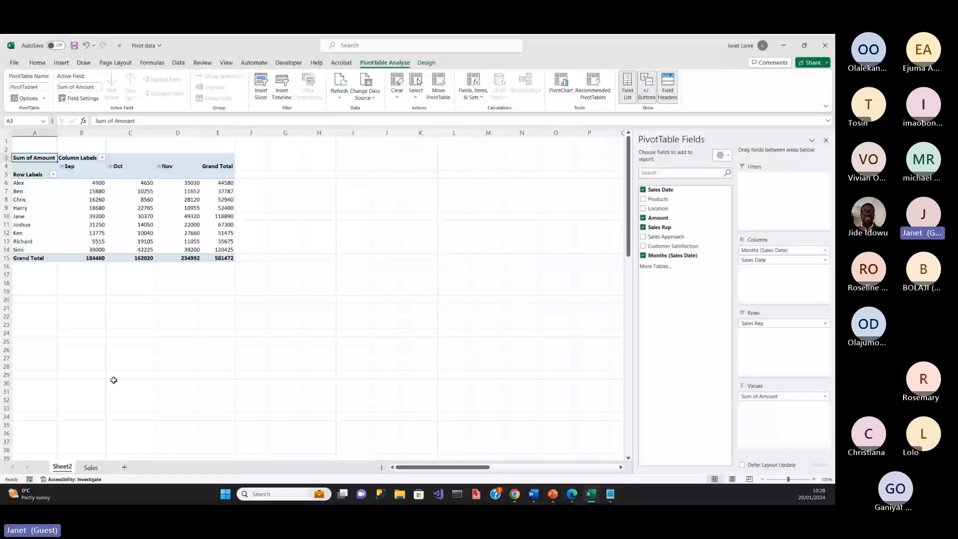
# Create another PivotTable from the Sales sheet's data on a new worksheet.
pyautogui.hotkey('ctrl', 'pagedown')
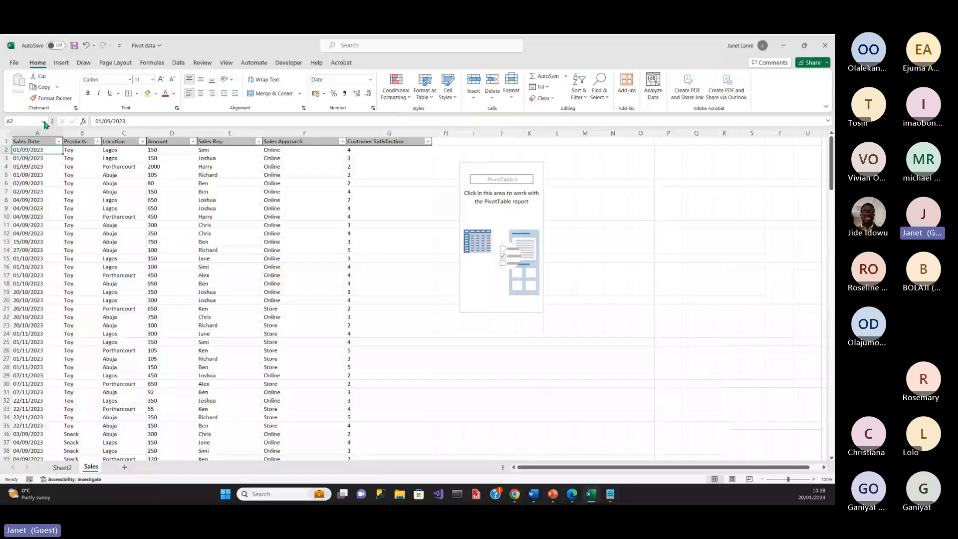
pyautogui.click(28, 143)
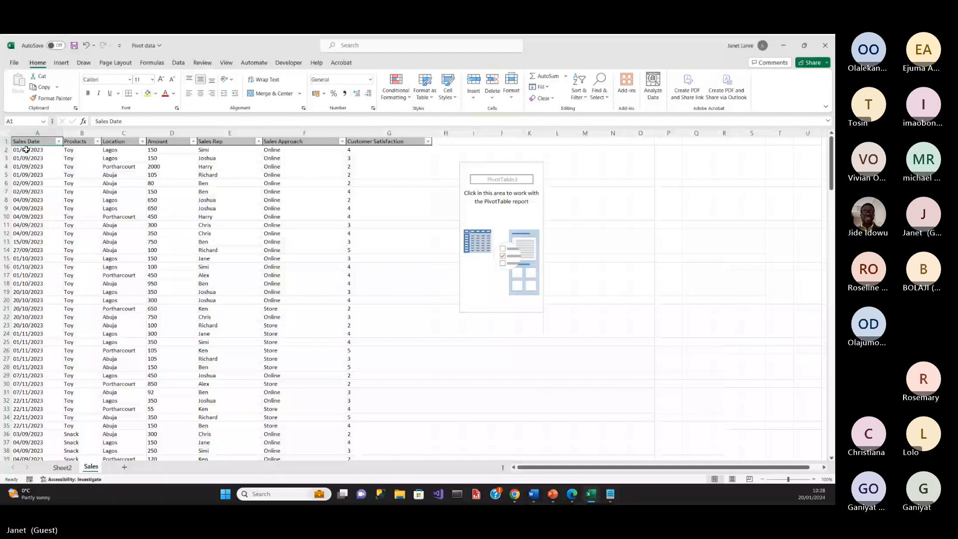
pyautogui.click(26, 149)
pyautogui.click(62, 63)
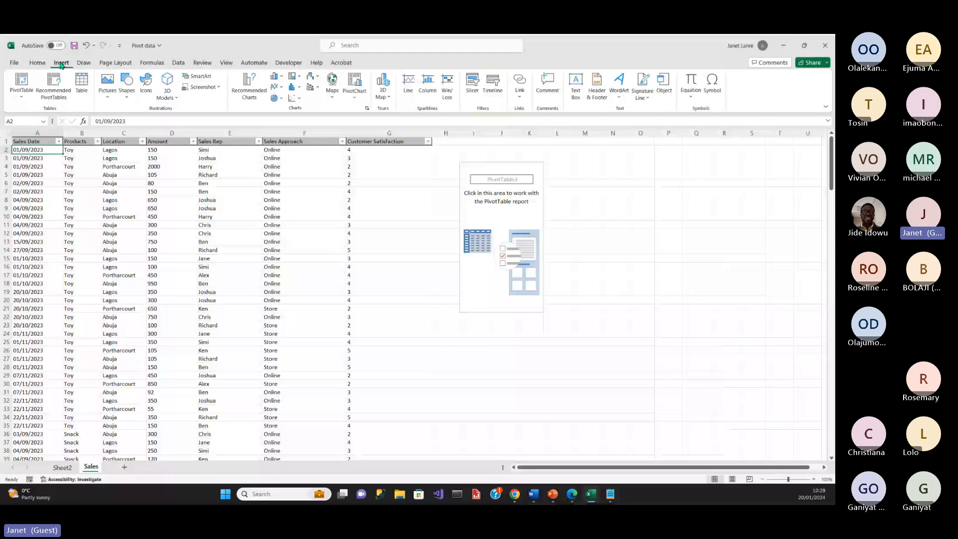
pyautogui.click(21, 81)
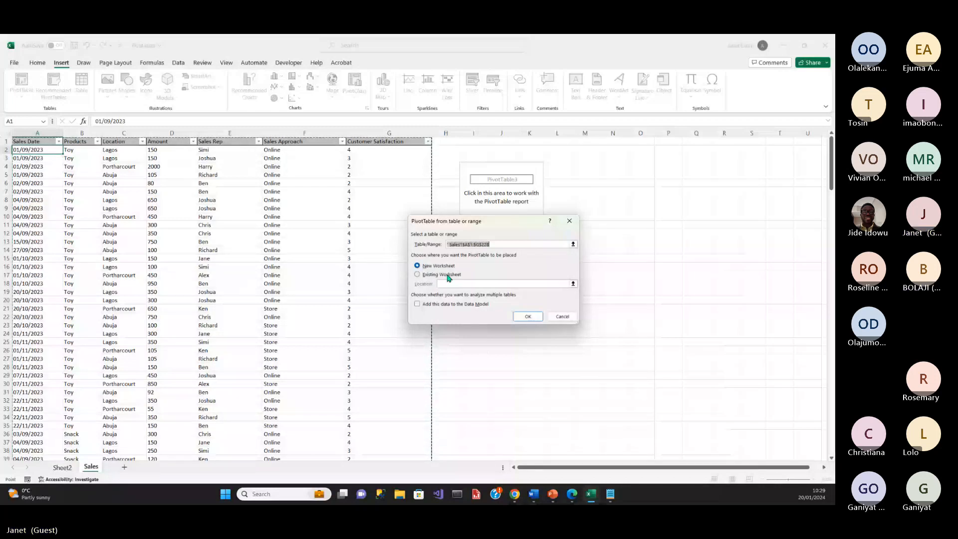
pyautogui.click(525, 317)
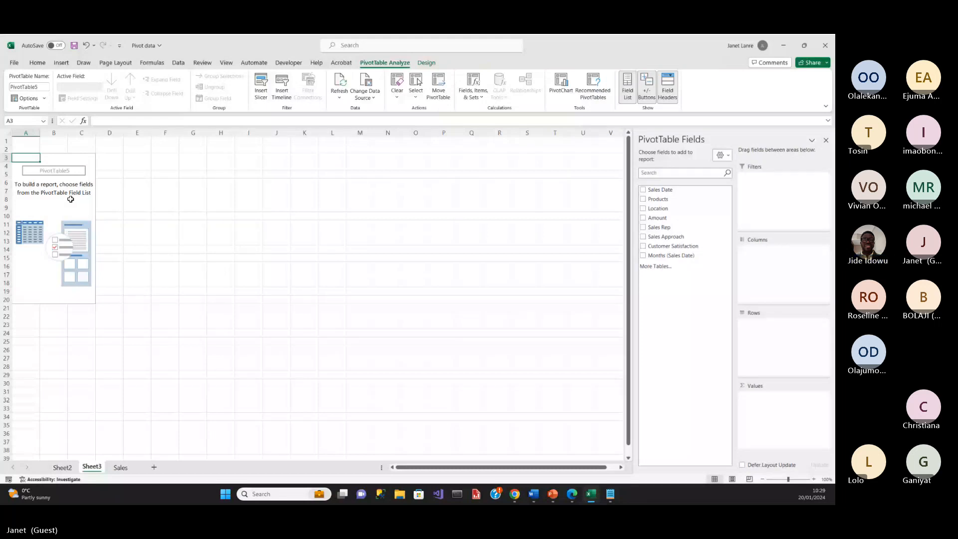
# Delete Sheet3 with its empty PivotTable.
pyautogui.rightClick(112, 467)
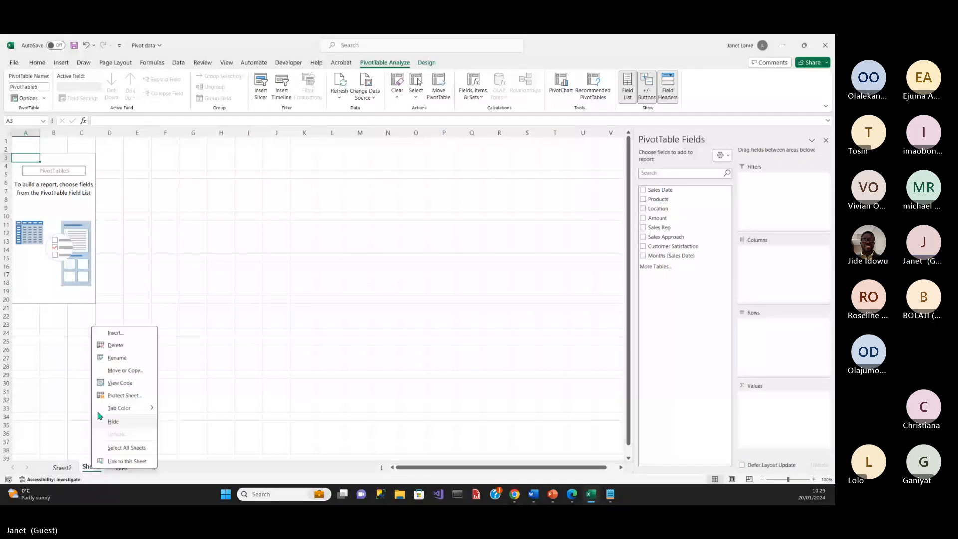
pyautogui.click(102, 421)
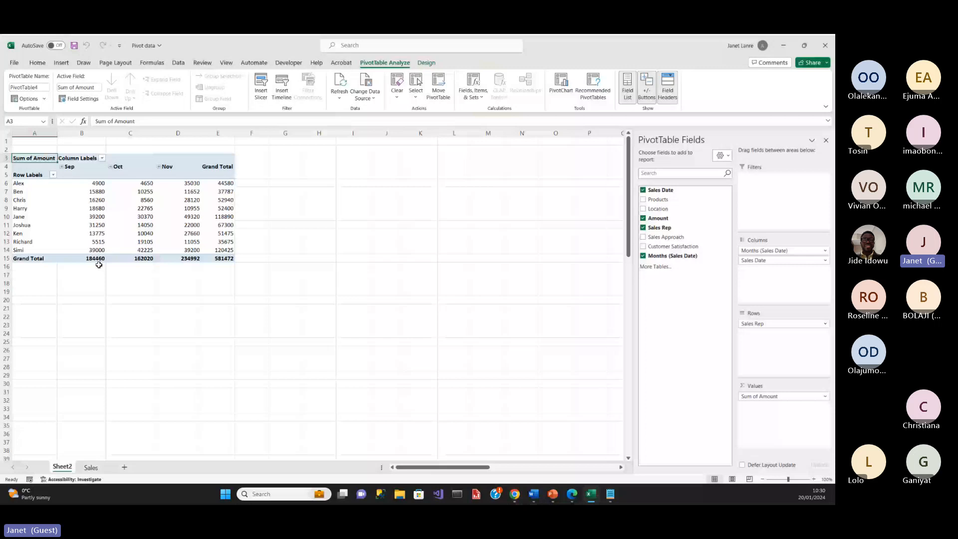
# Format the PivotTable's amounts as currency with the ₦ Edo symbol, starting from cell B6.
pyautogui.moveTo(81, 199)
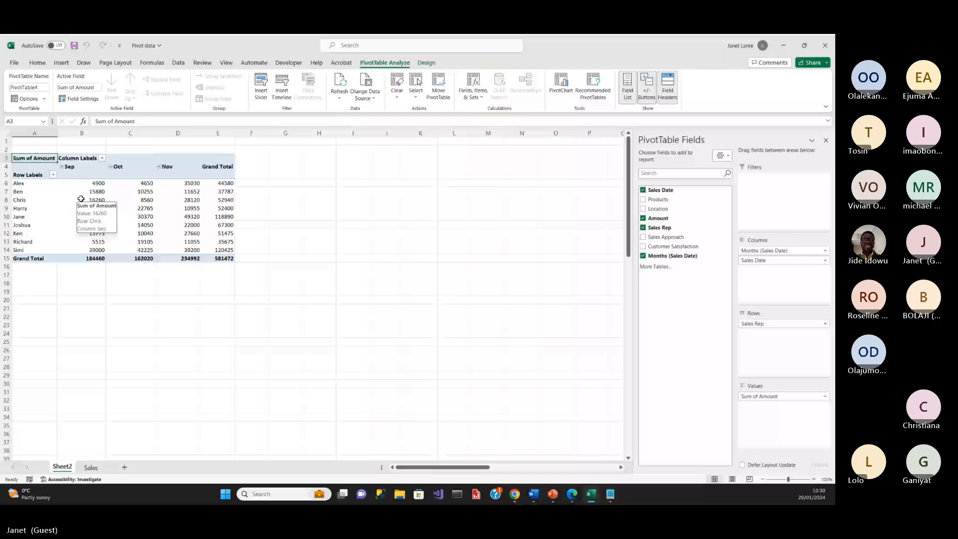
pyautogui.click(98, 184)
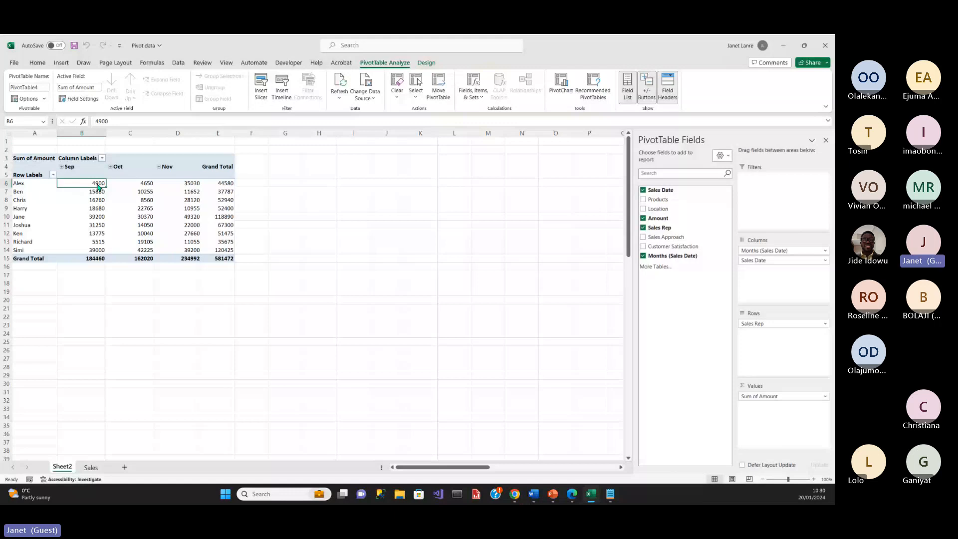
pyautogui.rightClick(98, 187)
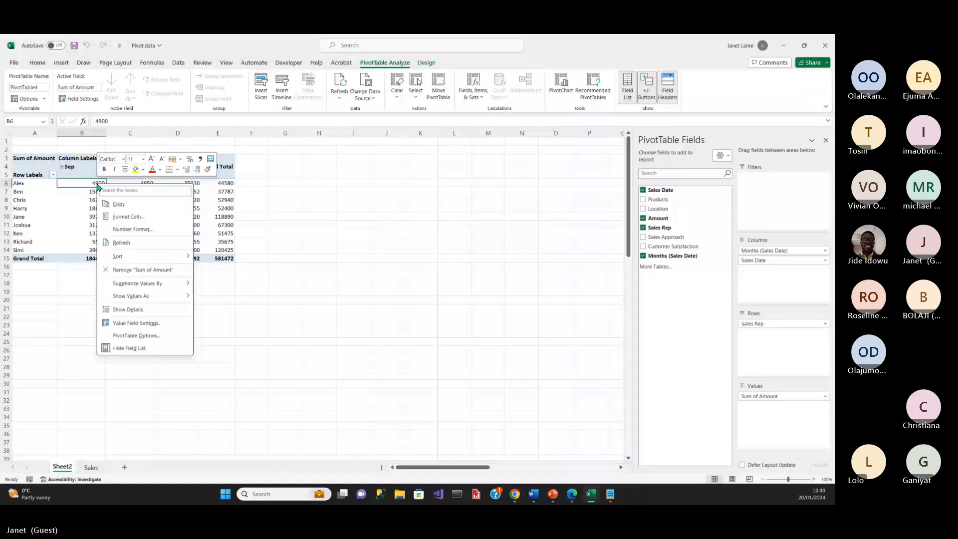
pyautogui.click(102, 216)
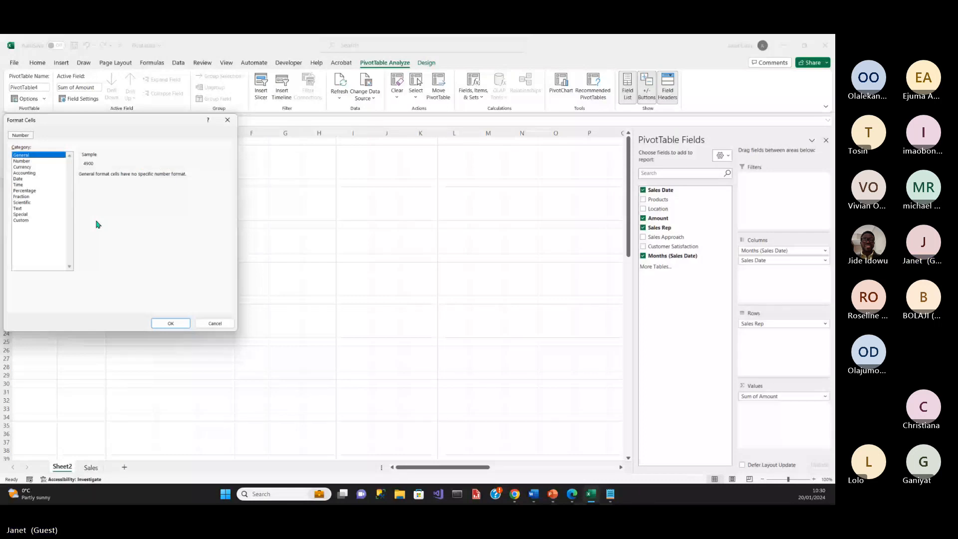
pyautogui.click(22, 167)
pyautogui.click(226, 185)
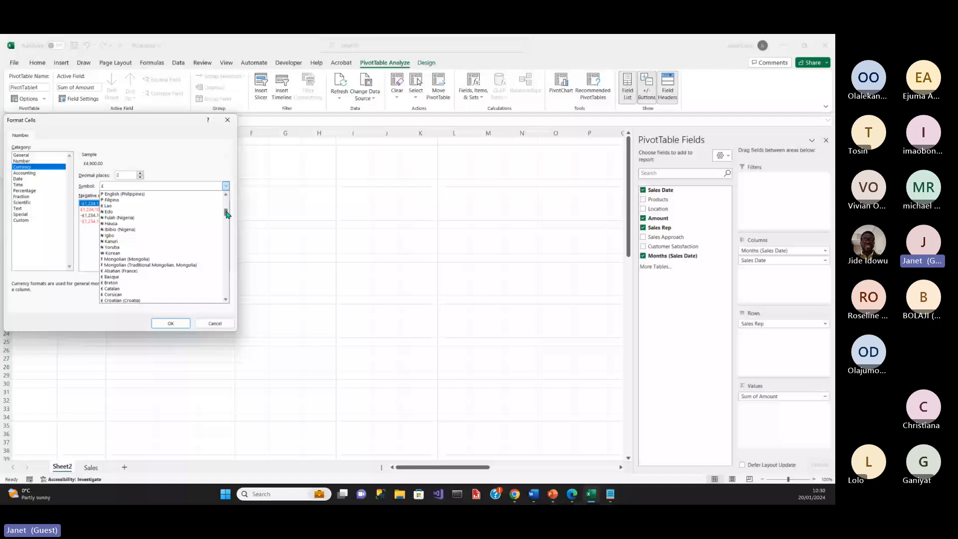
pyautogui.moveTo(227, 214); pyautogui.dragTo(219, 213)
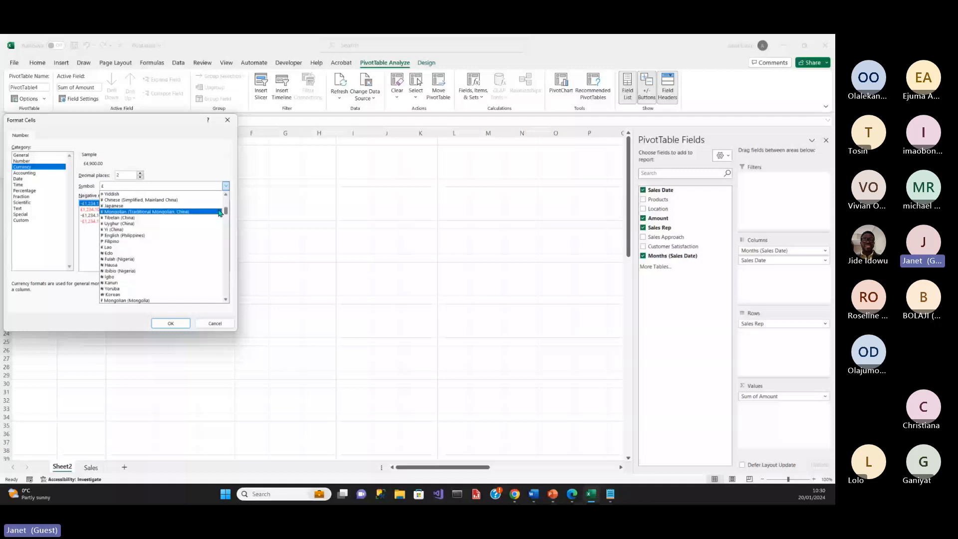
pyautogui.click(200, 253)
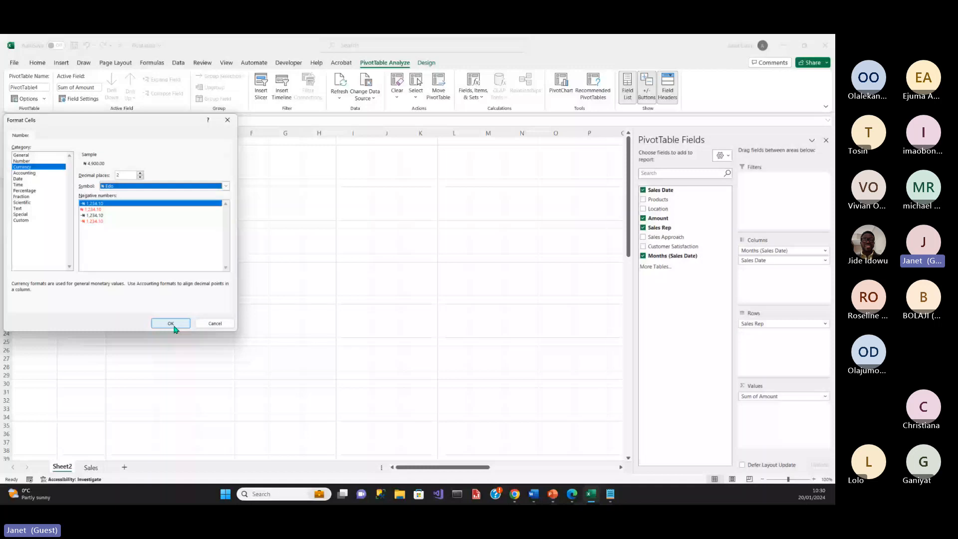
pyautogui.click(171, 323)
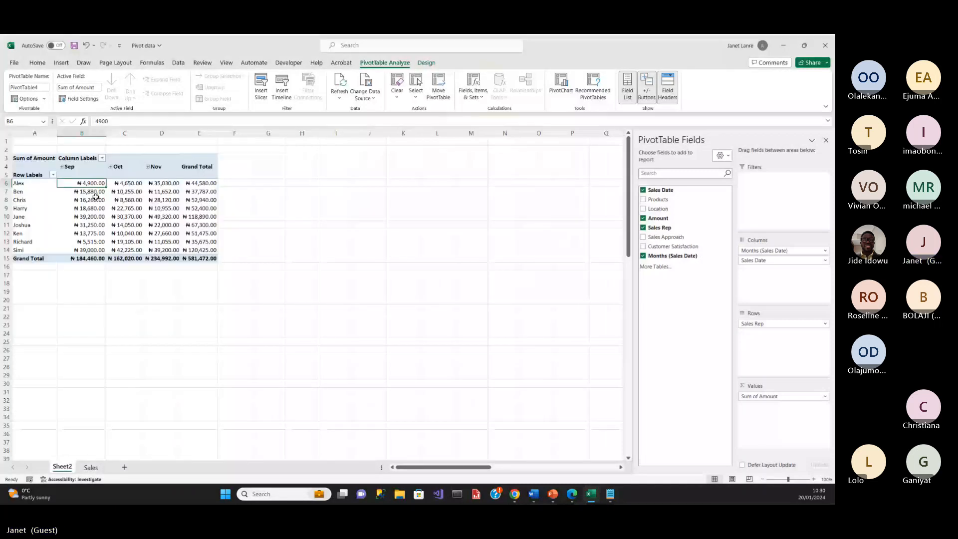
# Undo the ₦ currency formatting of the PivotTable's amounts.
pyautogui.rightClick(73, 184)
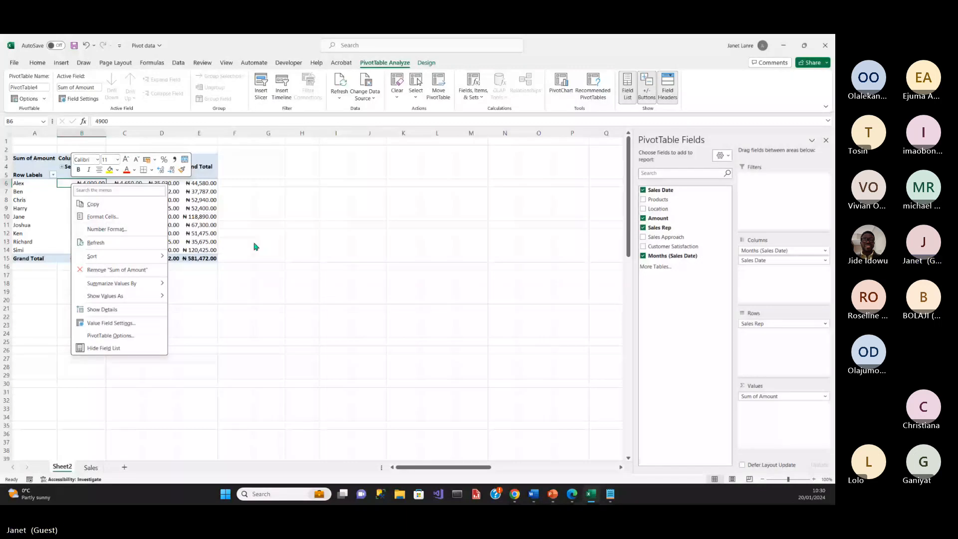
pyautogui.click(85, 49)
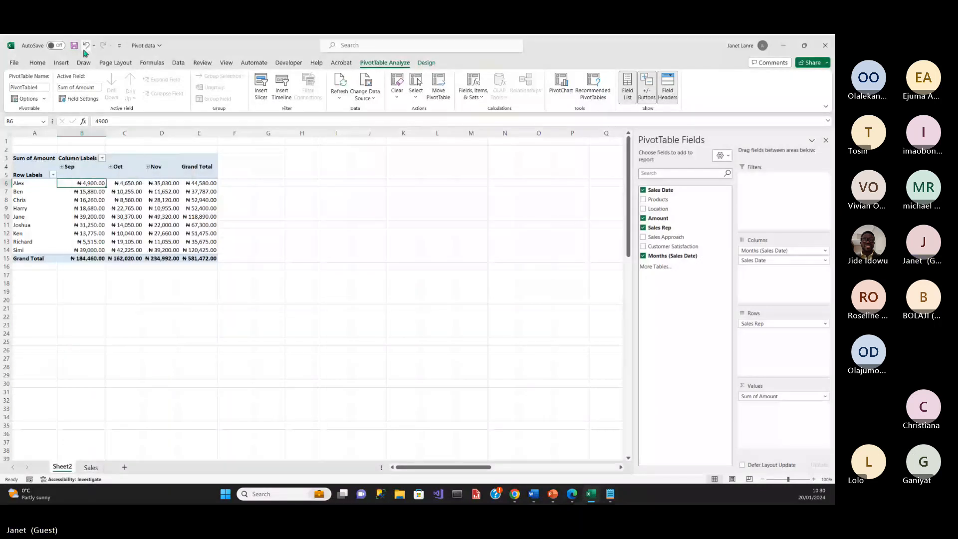
pyautogui.click(85, 45)
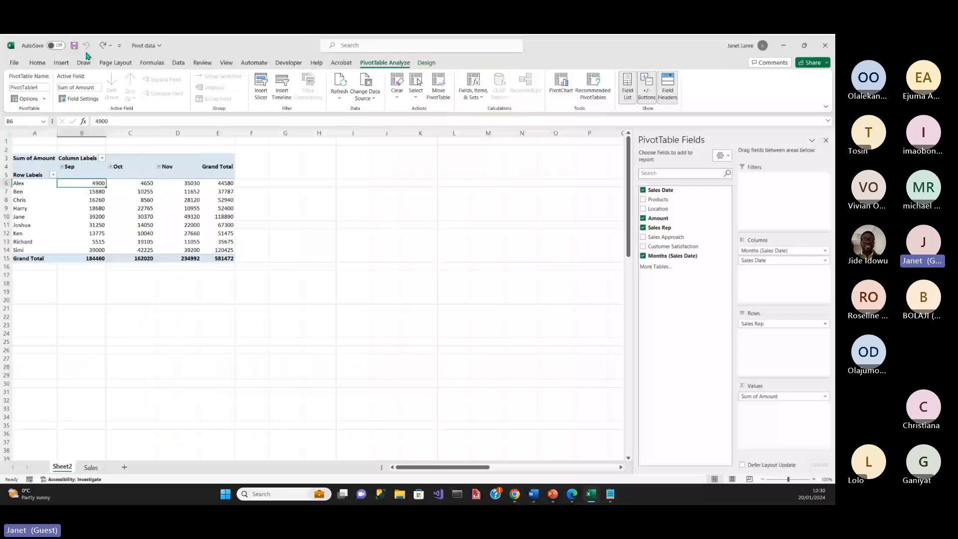
# Try formatting cell B6 alone as currency with the £ symbol, and undo it.
pyautogui.rightClick(98, 184)
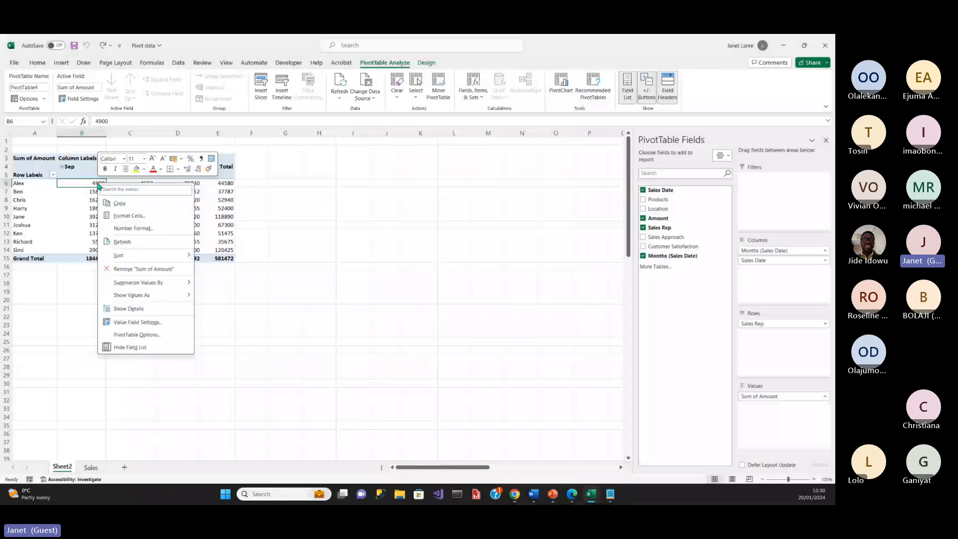
pyautogui.click(128, 215)
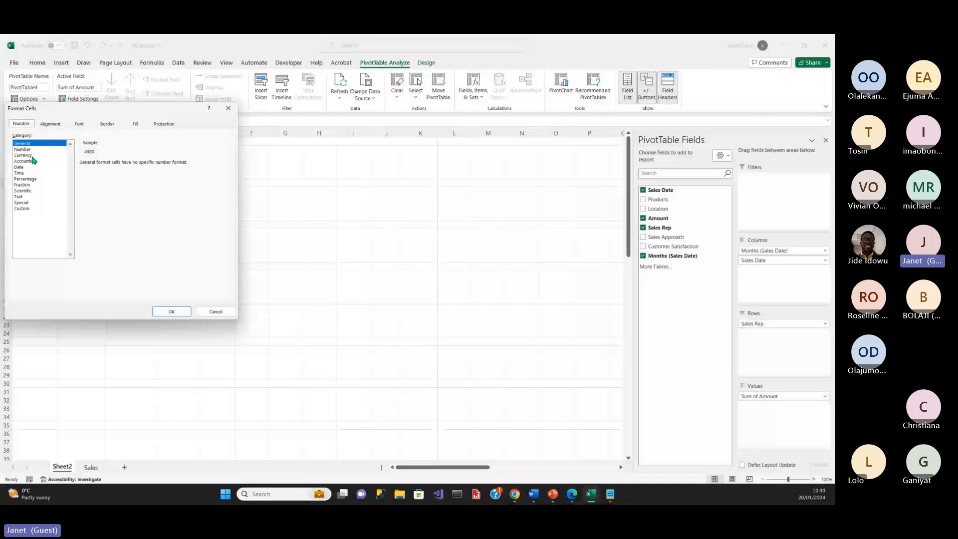
pyautogui.click(32, 155)
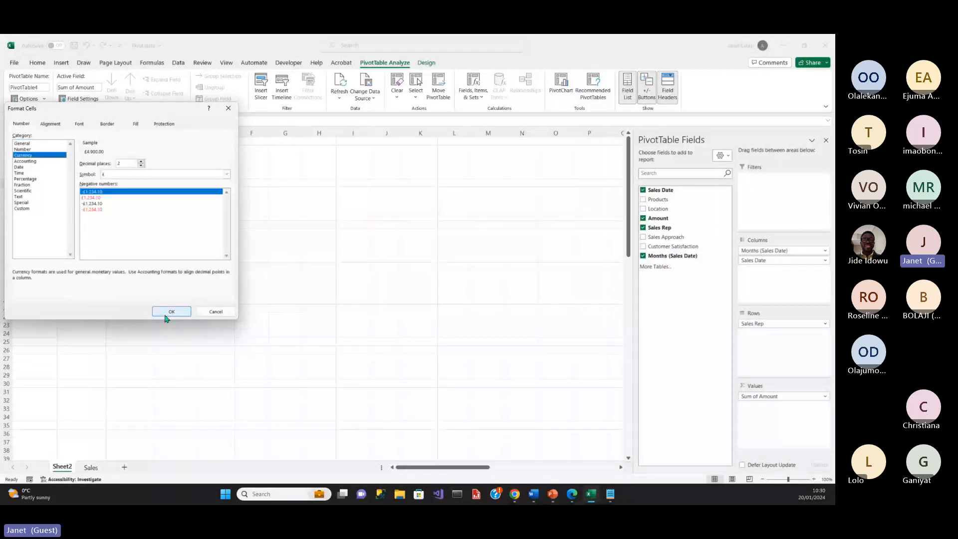
pyautogui.click(171, 311)
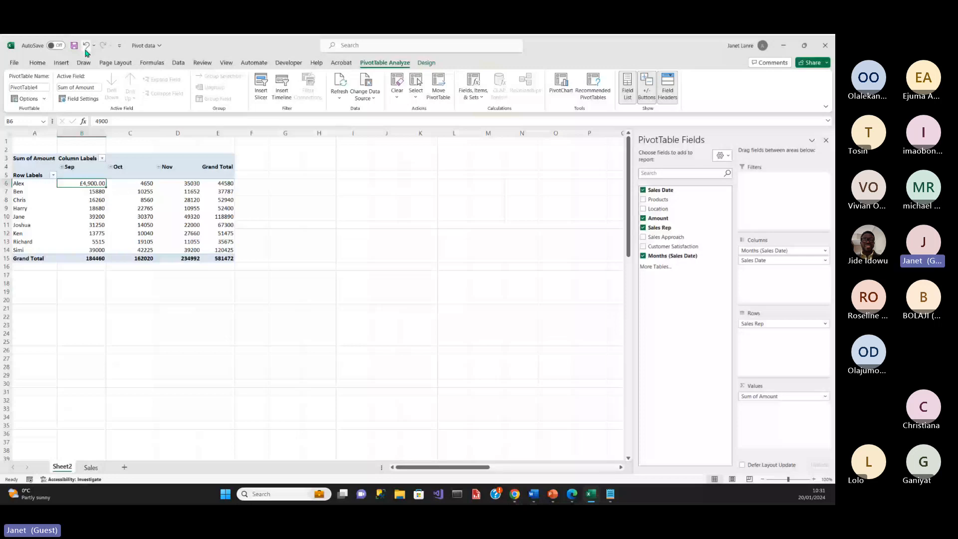
pyautogui.hotkey('ctrl', 'z')
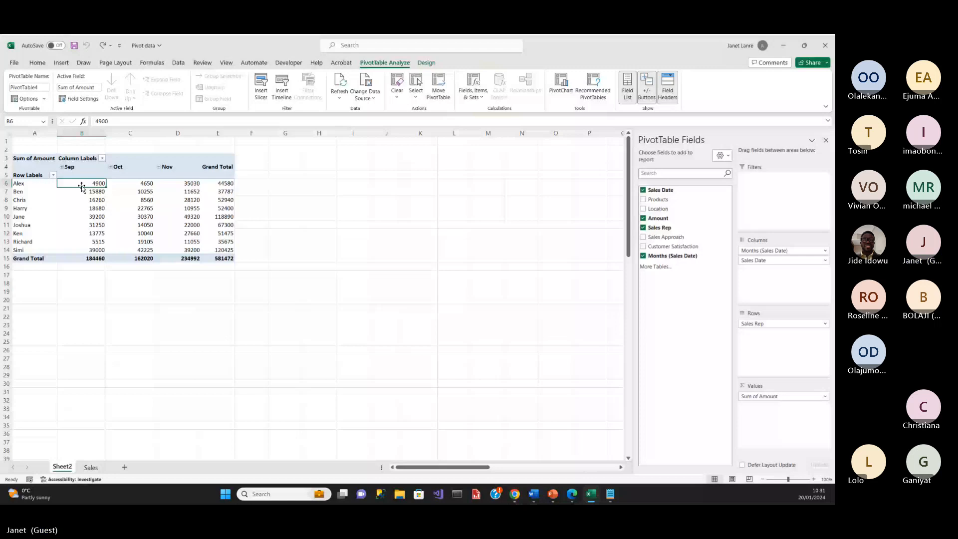
# Set the number format of the whole Sum of Amount field to currency with the ₦ Hausa symbol.
pyautogui.rightClick(81, 187)
pyautogui.click(112, 230)
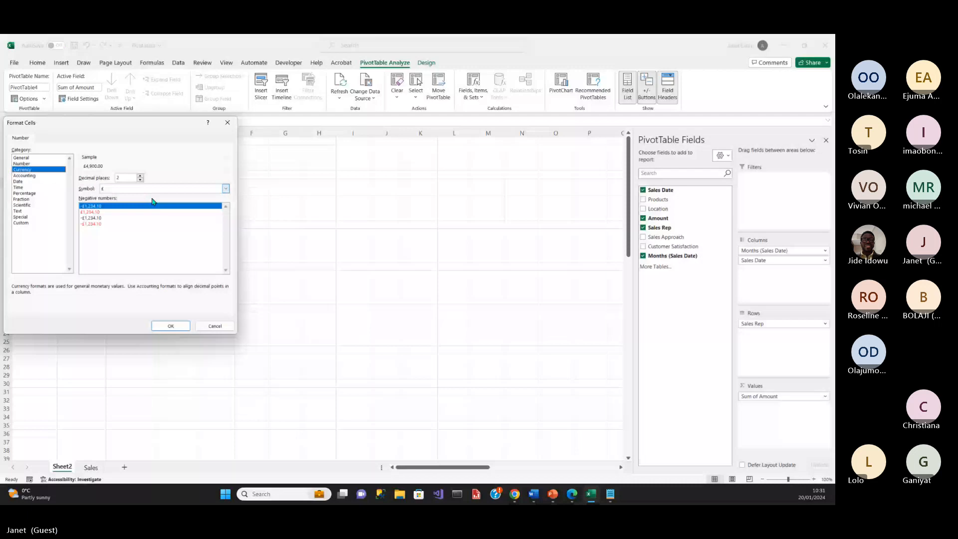
pyautogui.click(153, 188)
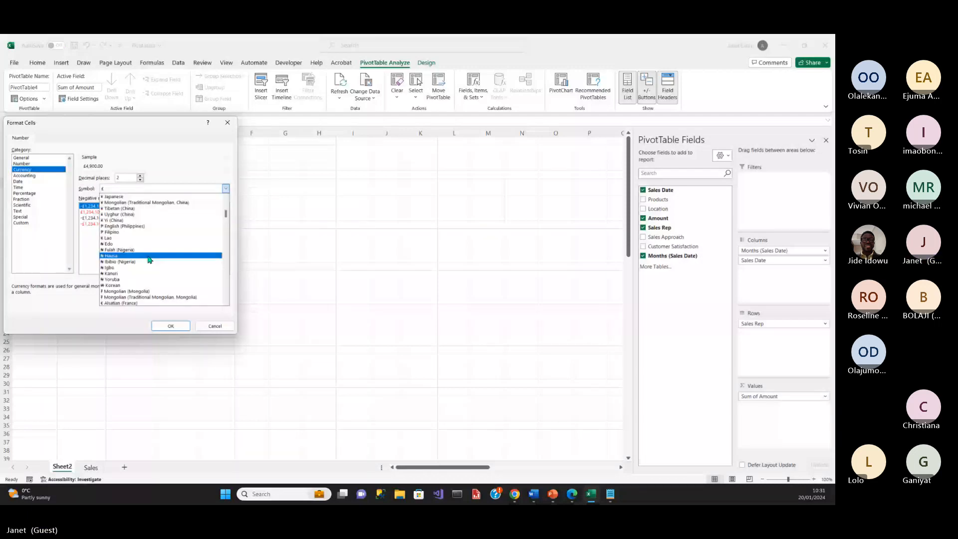
pyautogui.click(150, 257)
pyautogui.press('Return')
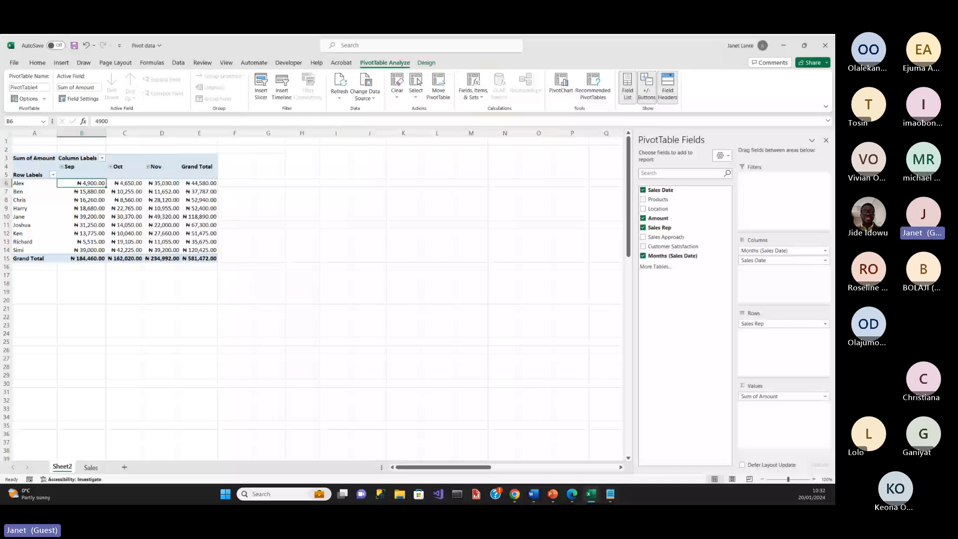
# Remove Sales Date from the PivotTable's columns and extract the records behind the Sep amount in B5 to a new sheet.
pyautogui.click(642, 190)
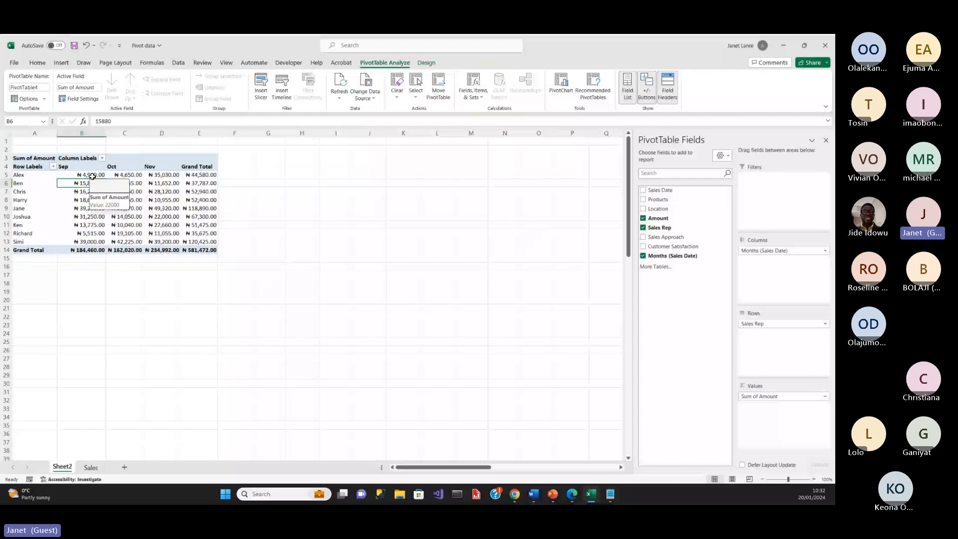
pyautogui.click(92, 175)
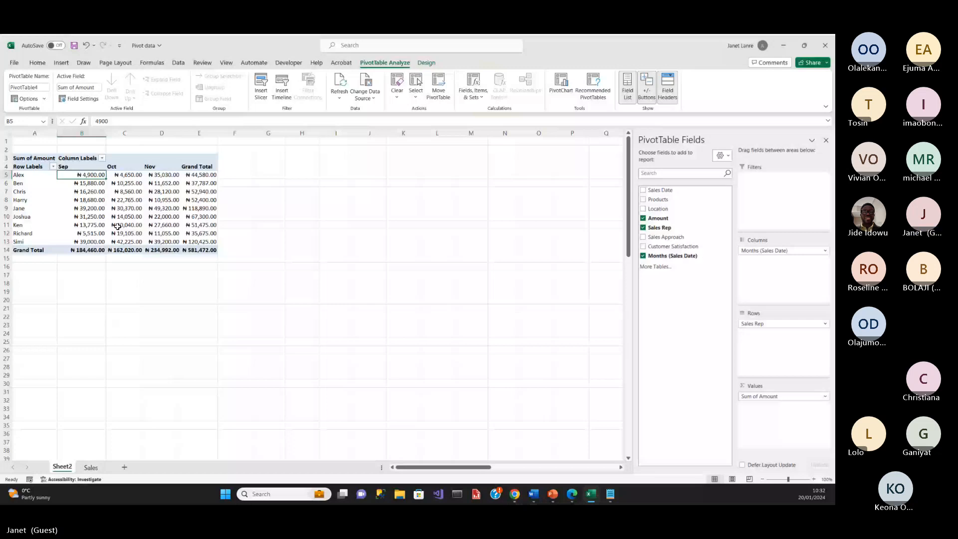
pyautogui.doubleClick(94, 176)
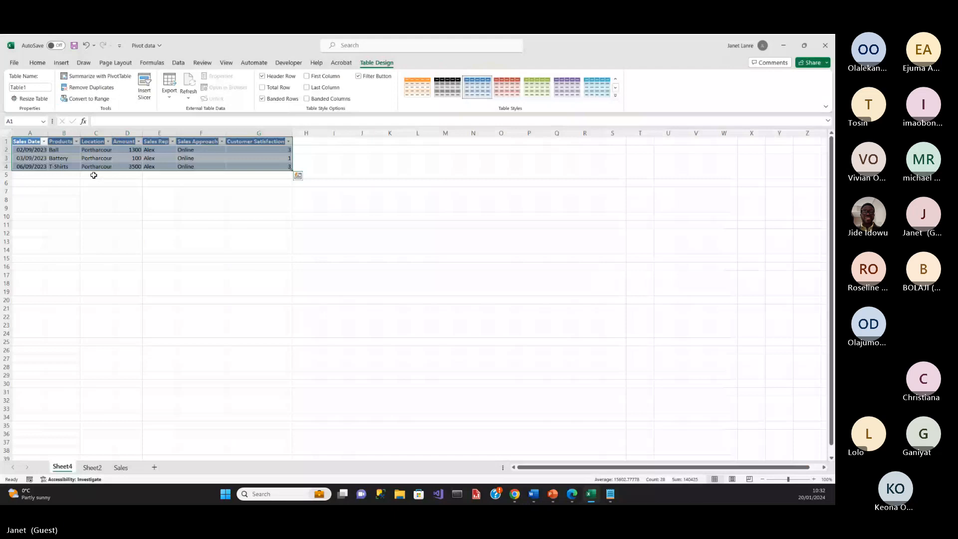
# Compare the PivotTable with the records on Sheet4 and select the amounts in D2:D4 to check their sum.
pyautogui.hotkey('ctrl', 'pagedown')
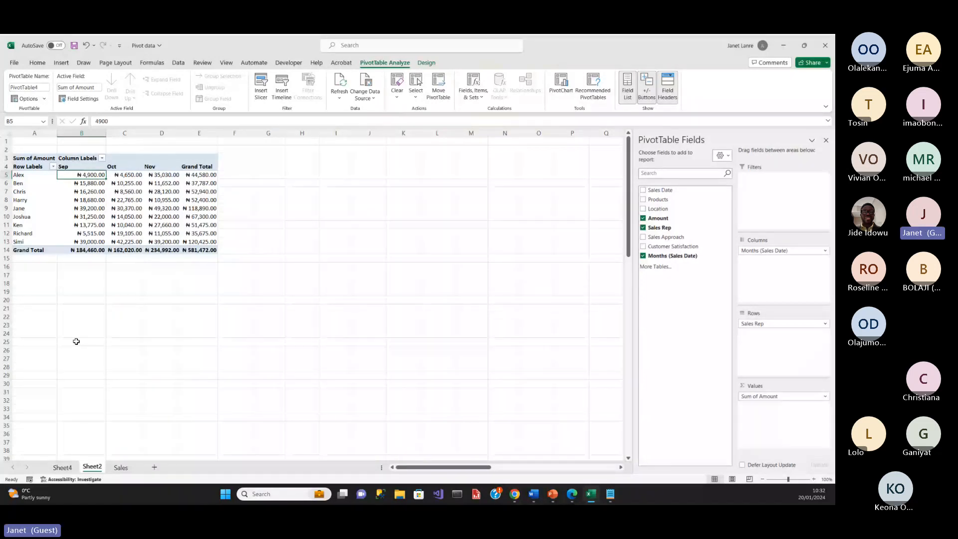
pyautogui.hotkey('ctrl', 'pageup')
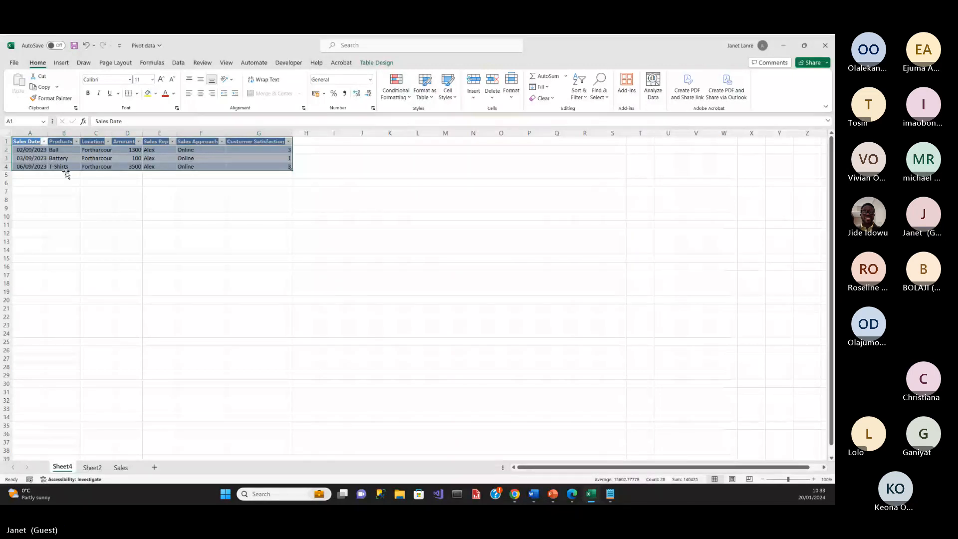
pyautogui.moveTo(129, 150); pyautogui.dragTo(131, 167)
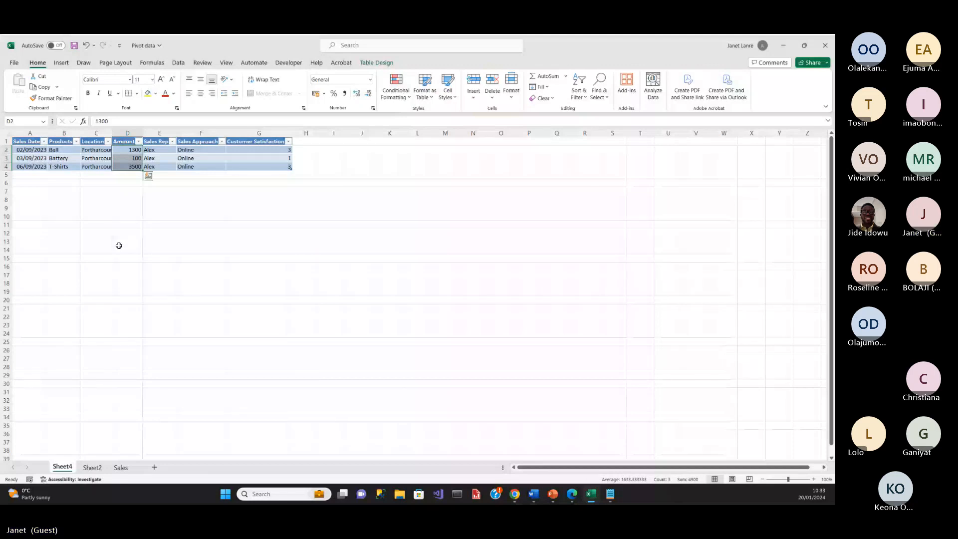
# Extract the records behind Sheet2's Sep amount in B7 to a new sheet and select the amounts in D2:D8 to check their sum.
pyautogui.click(93, 467)
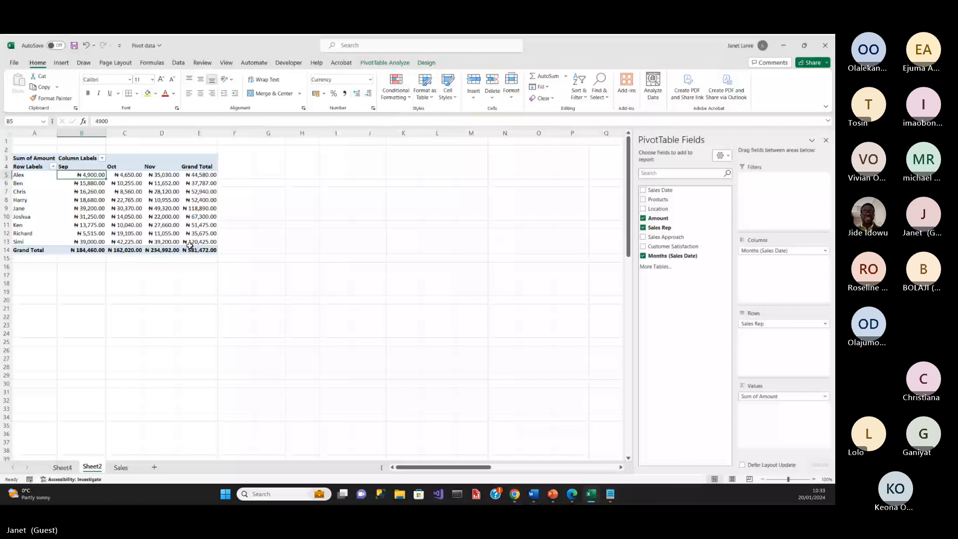
pyautogui.click(95, 195)
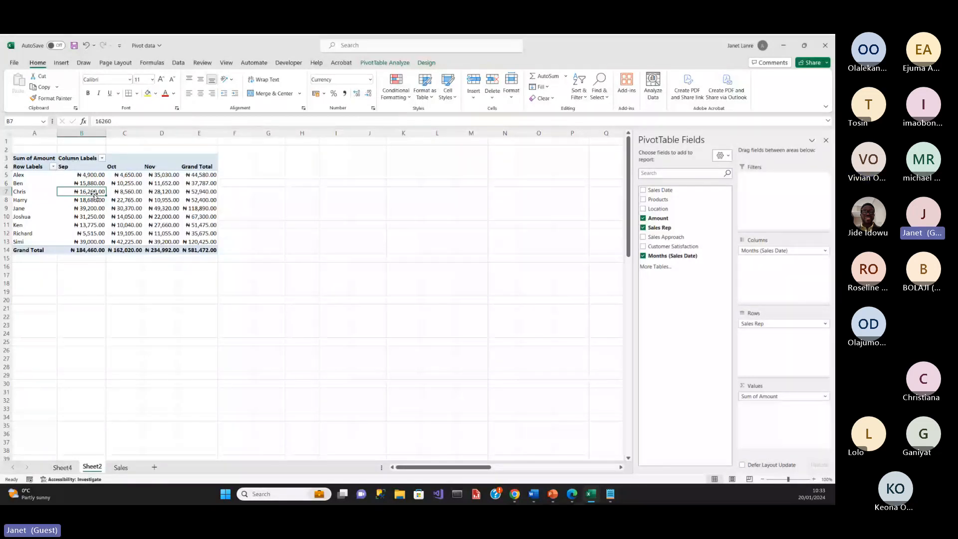
pyautogui.moveTo(91, 192)
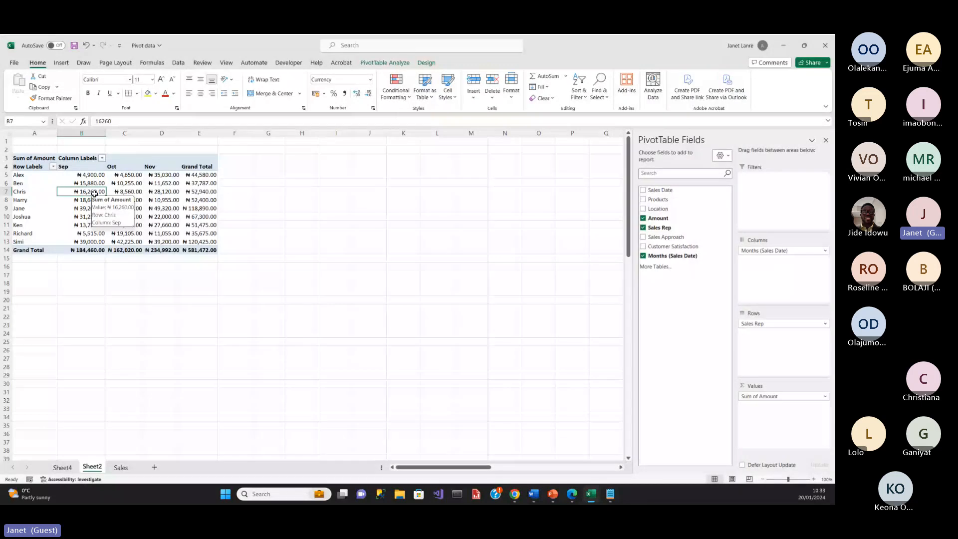
pyautogui.moveTo(105, 235)
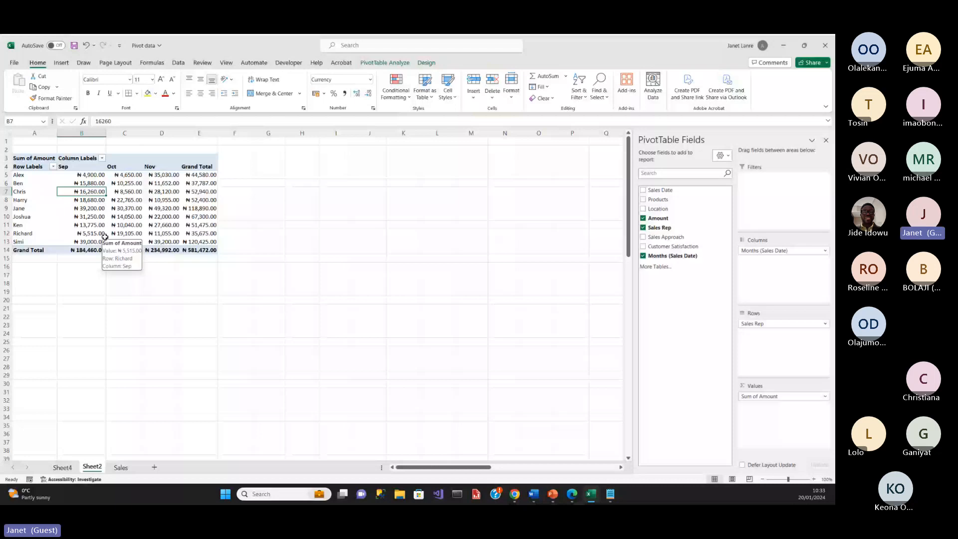
pyautogui.doubleClick(85, 195)
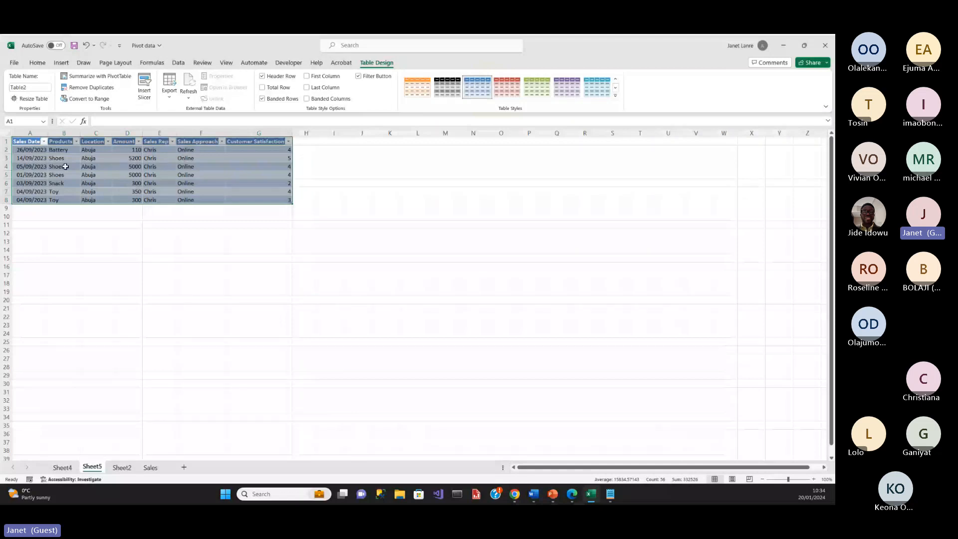
pyautogui.moveTo(120, 154); pyautogui.dragTo(121, 201)
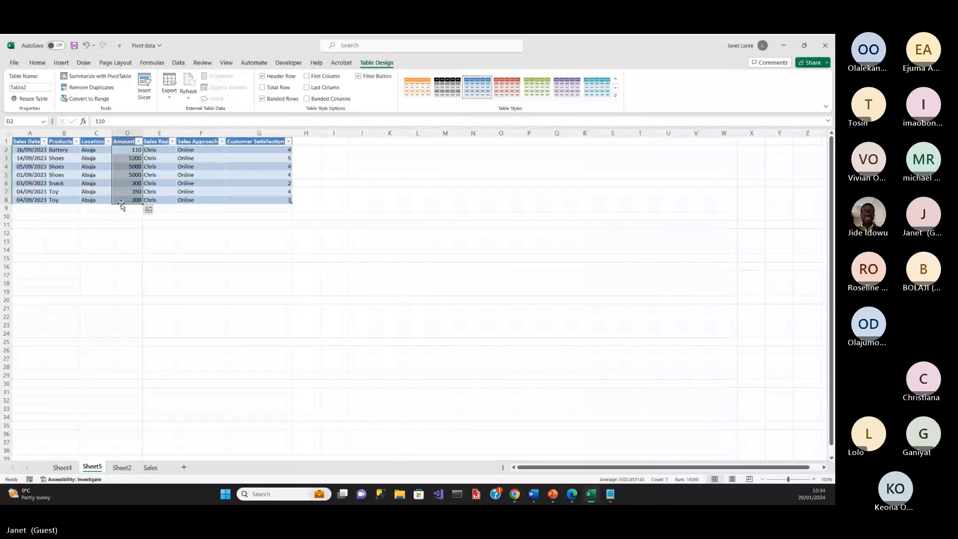
# Return to the PivotTable on Sheet2 and extract the records behind the Oct amount in C9 to a new sheet.
pyautogui.click(122, 468)
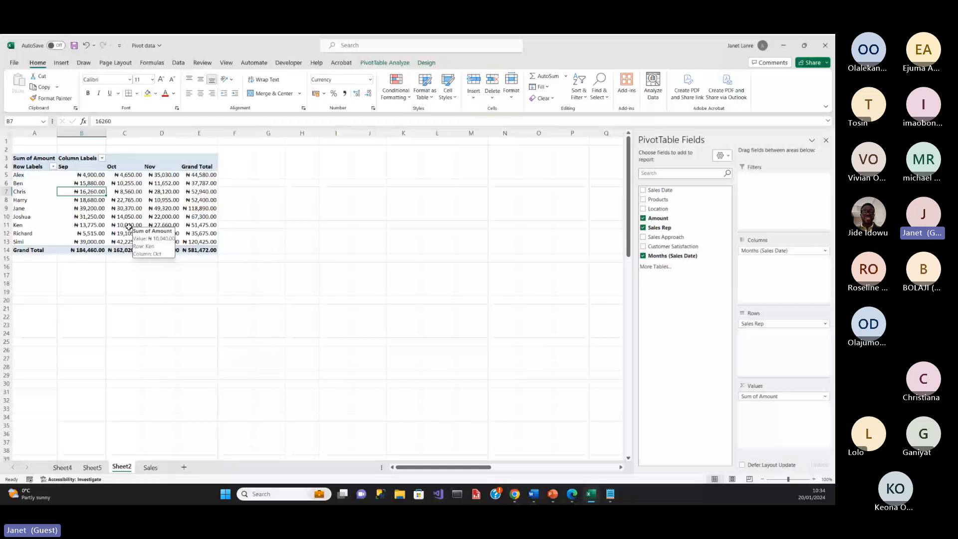
pyautogui.press('Down')
pyautogui.press('Down')
pyautogui.press('Right')
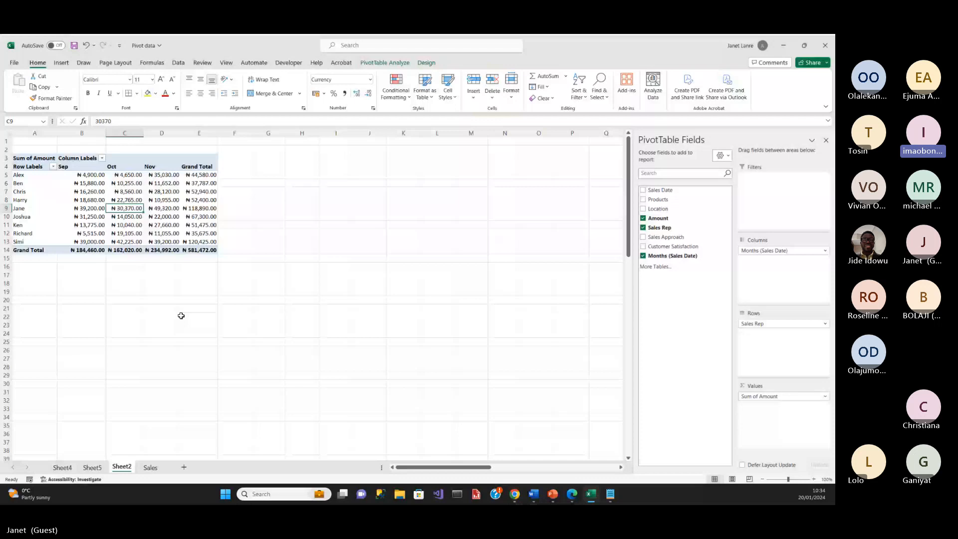
pyautogui.doubleClick(125, 208)
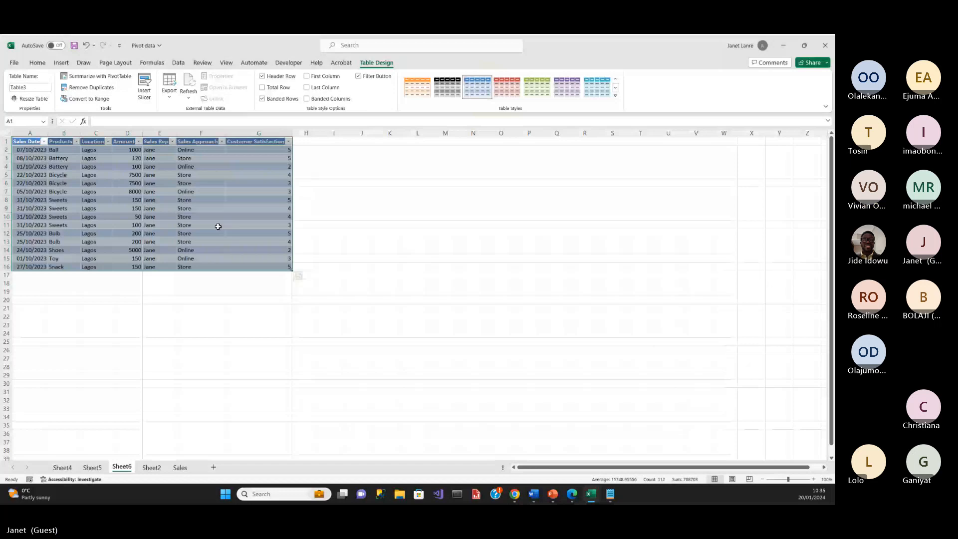
# Delete the drill-down sheets Sheet6, Sheet5 and Sheet4, keeping only Sheet2 and Sales.
pyautogui.rightClick(121, 467)
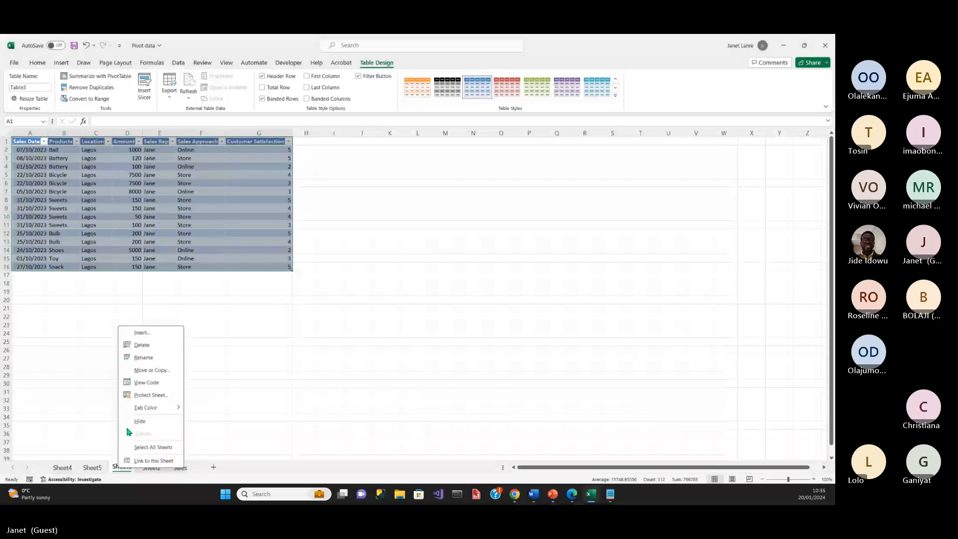
pyautogui.click(135, 421)
pyautogui.rightClick(95, 467)
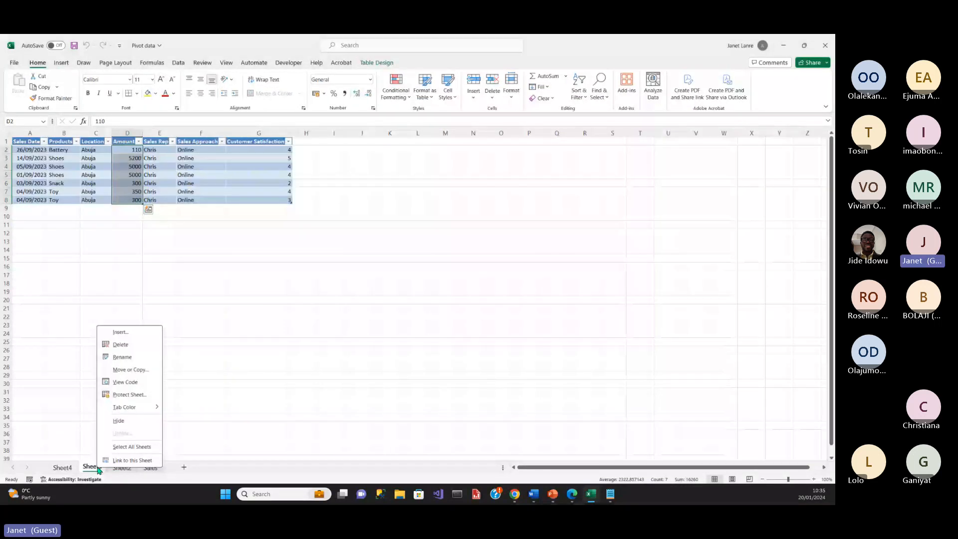
pyautogui.click(120, 345)
pyautogui.click(398, 289)
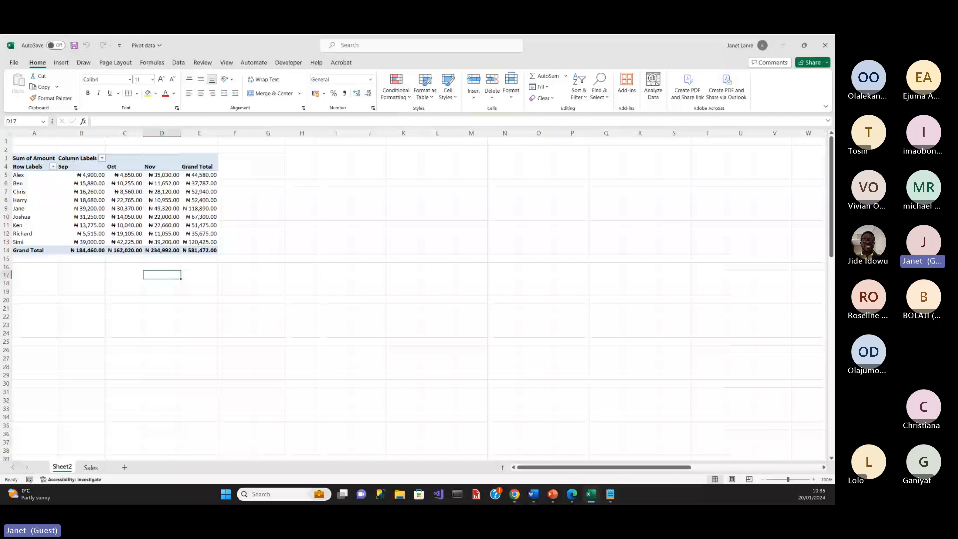
# Replace Sales Rep with Products and Location in the PivotTable's rows and place Location above Products.
pyautogui.click(162, 200)
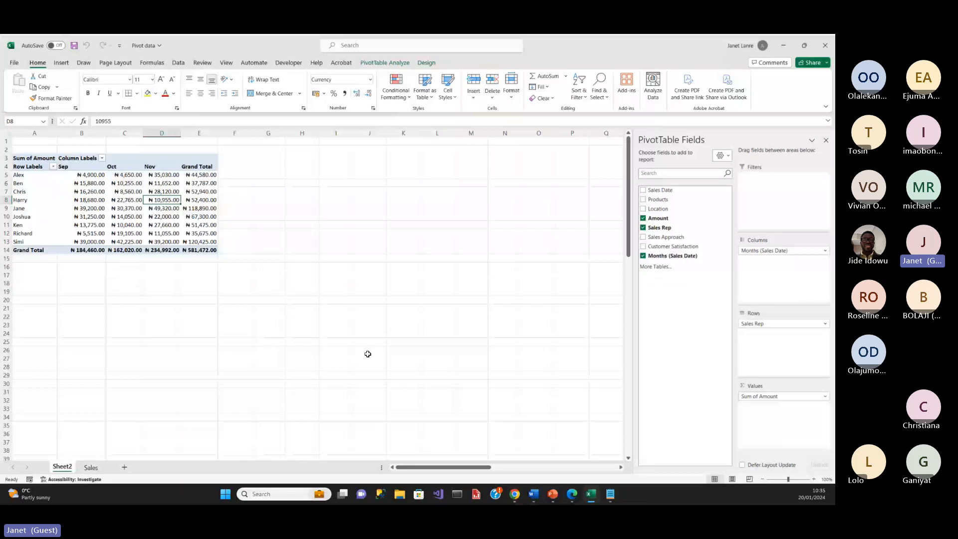
pyautogui.click(421, 335)
pyautogui.scroll(-1, 421, 334)
pyautogui.click(186, 210)
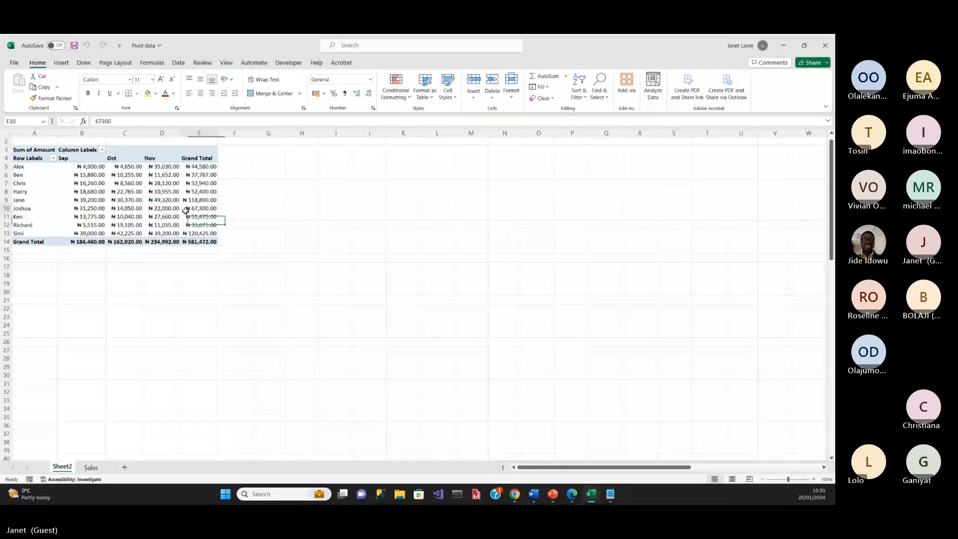
pyautogui.scroll(1, 292, 377)
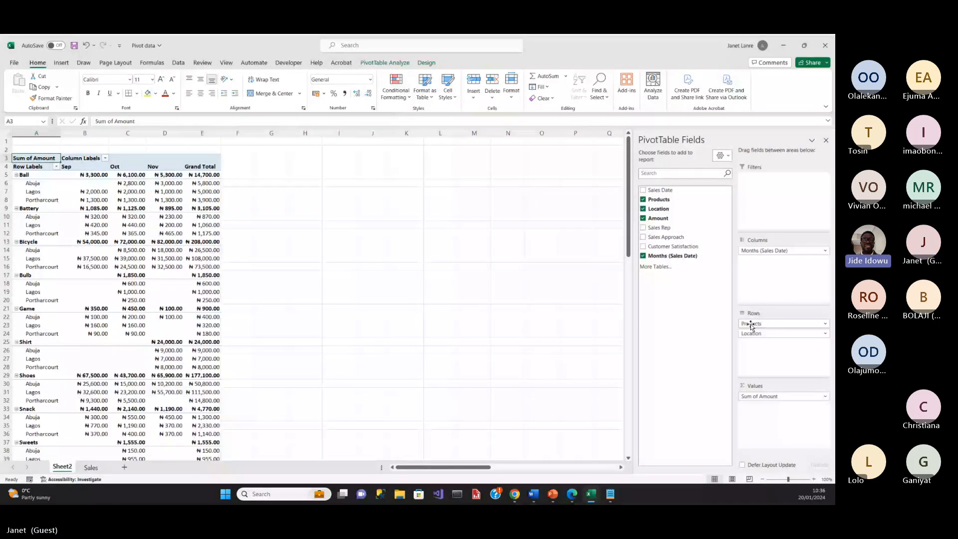
pyautogui.moveTo(752, 326); pyautogui.dragTo(753, 339)
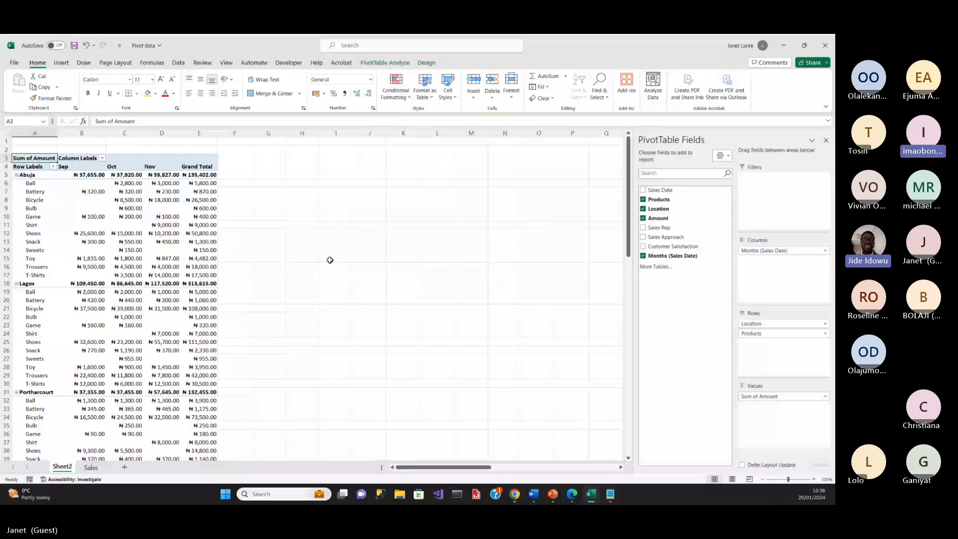
# Widen PivotTable columns B to E and inspect Abuja's Sep amount for Toy in B15.
pyautogui.moveTo(106, 134); pyautogui.dragTo(244, 133)
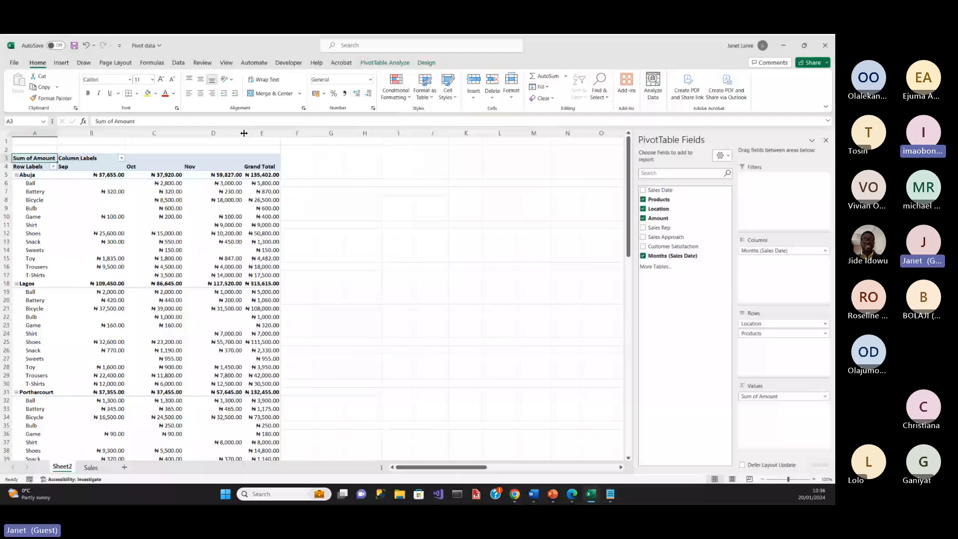
pyautogui.moveTo(280, 133); pyautogui.dragTo(304, 133)
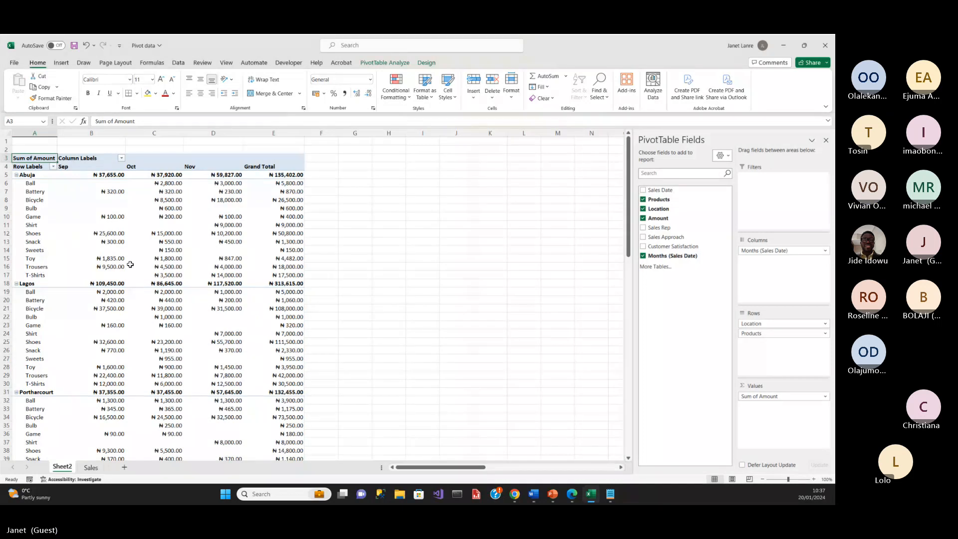
pyautogui.moveTo(107, 260)
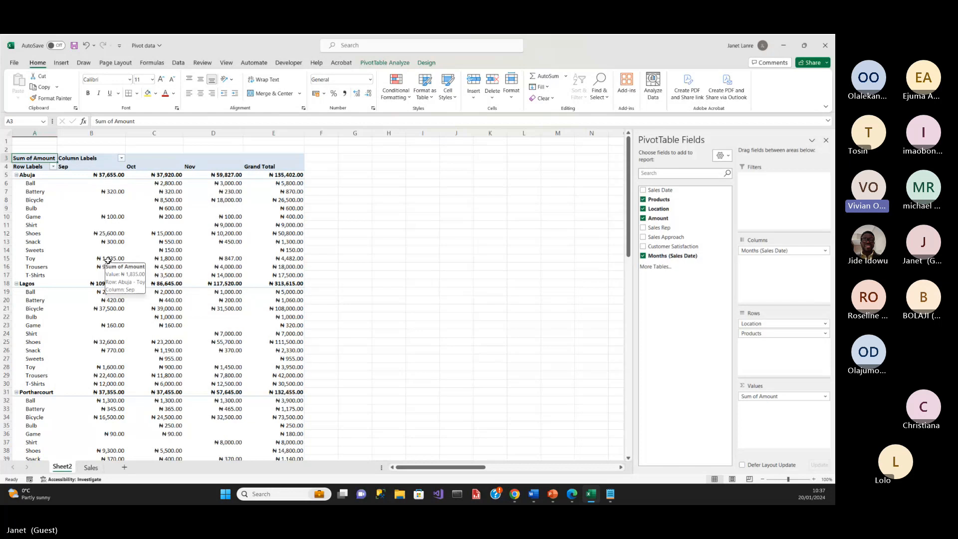
pyautogui.click(115, 258)
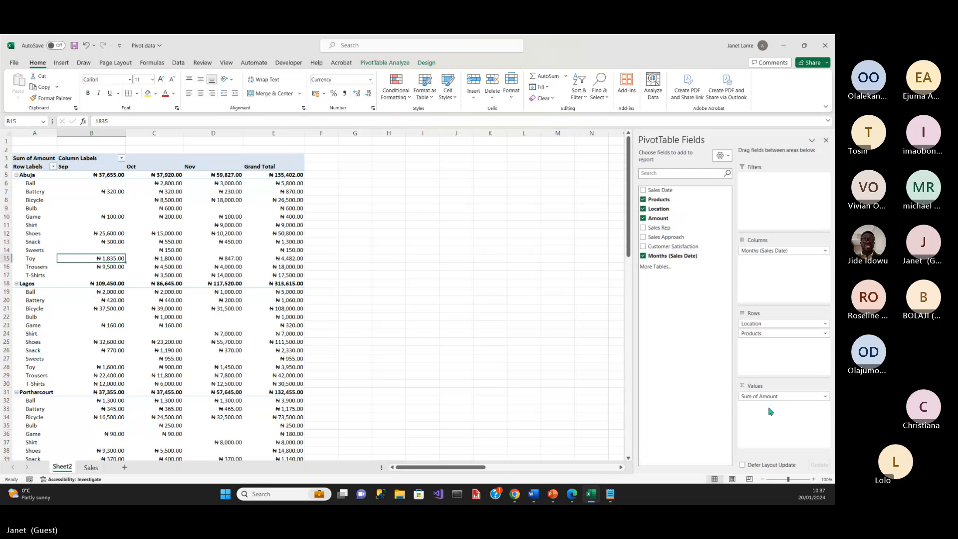
# Summarize the PivotTable's Amount values by Count.
pyautogui.doubleClick(825, 397)
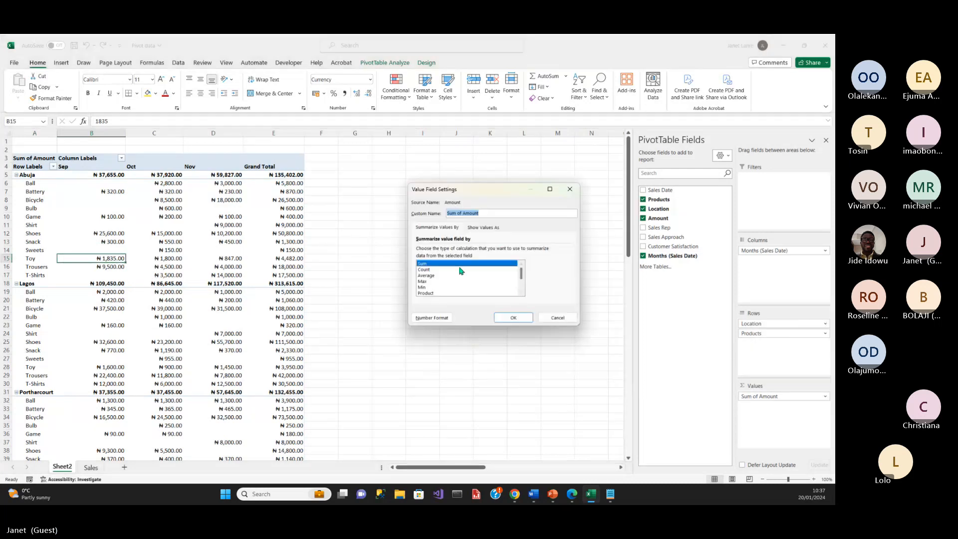
pyautogui.click(438, 269)
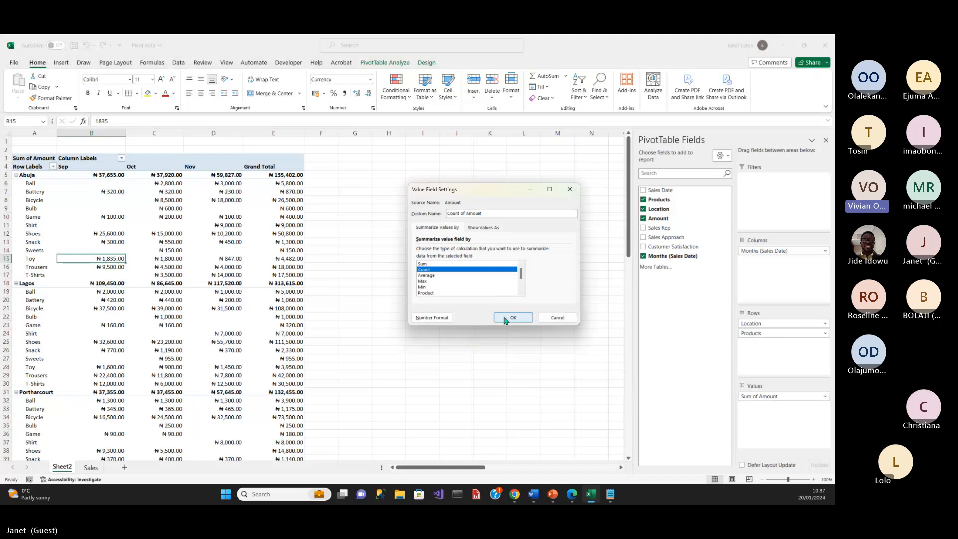
pyautogui.click(504, 317)
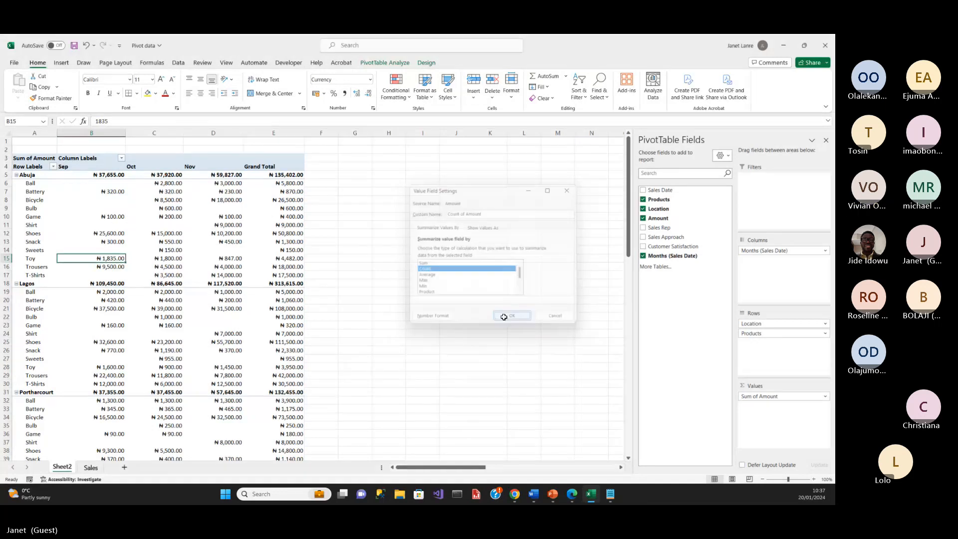
# Set the number format of the Amount counts to General and widen the Oct and Nov columns.
pyautogui.click(98, 176)
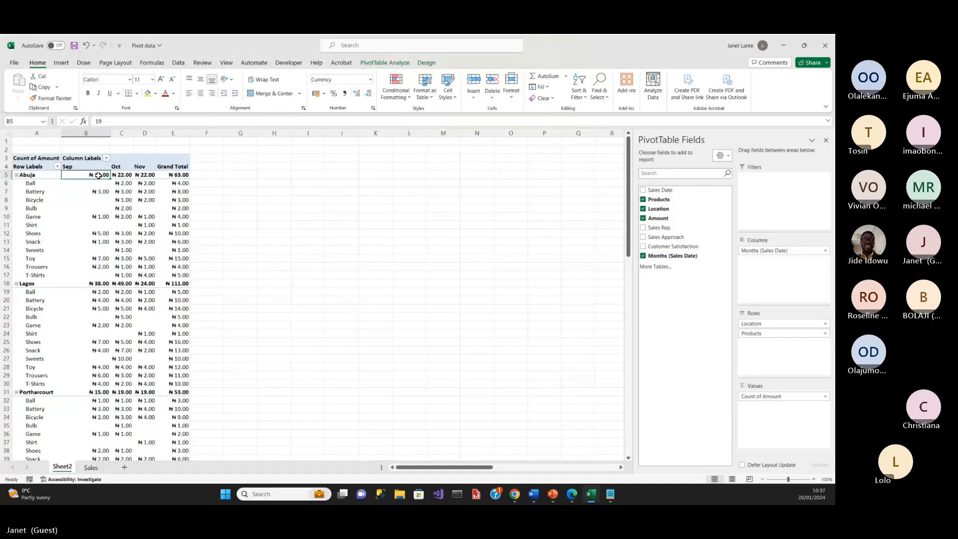
pyautogui.rightClick(98, 175)
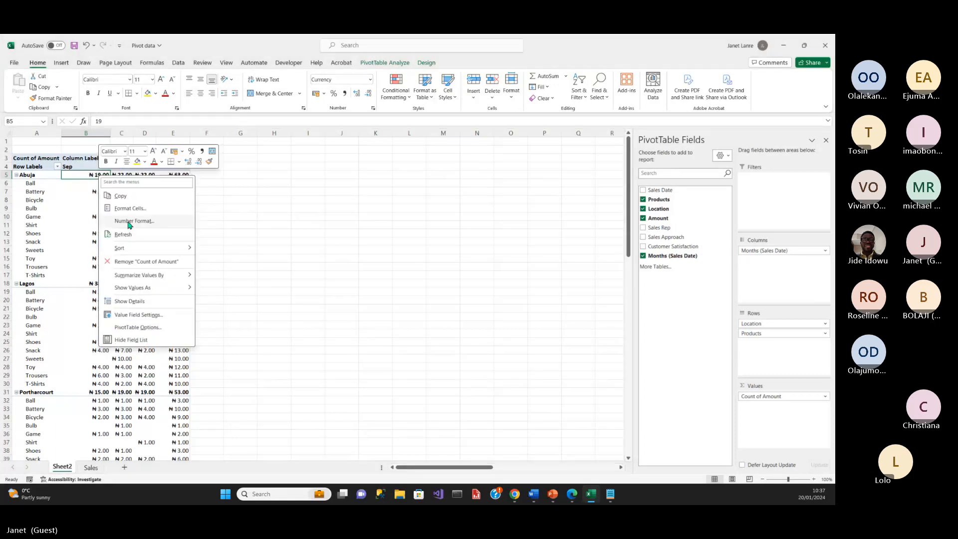
pyautogui.click(128, 222)
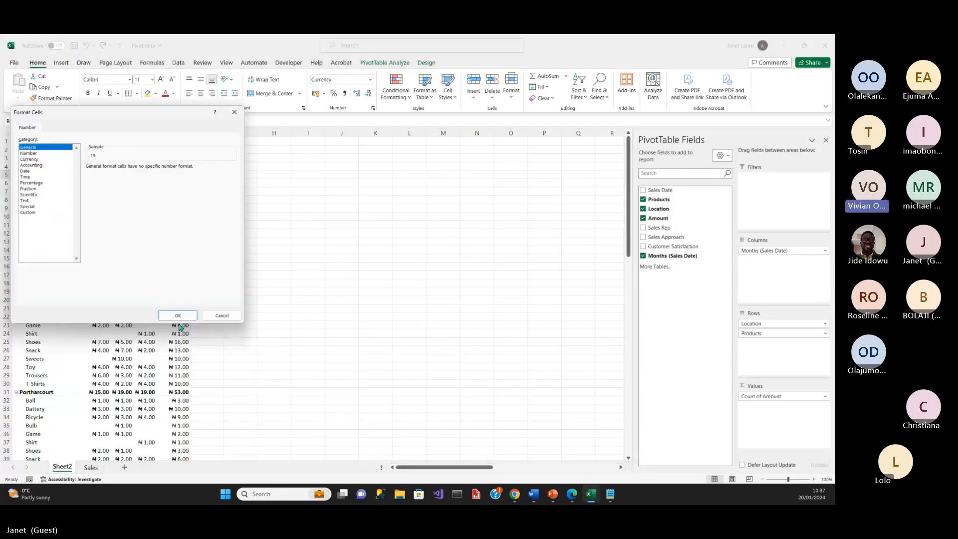
pyautogui.click(178, 316)
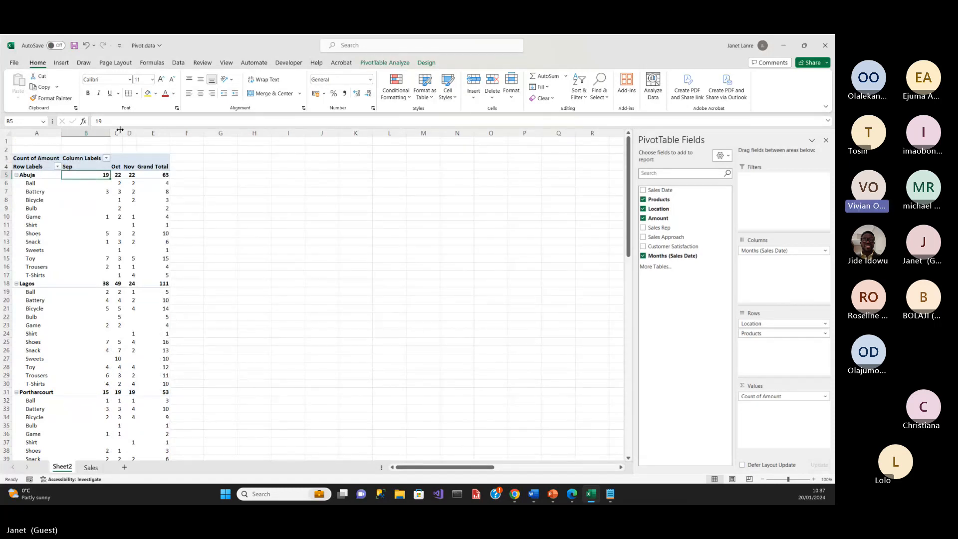
pyautogui.moveTo(122, 132); pyautogui.dragTo(174, 144)
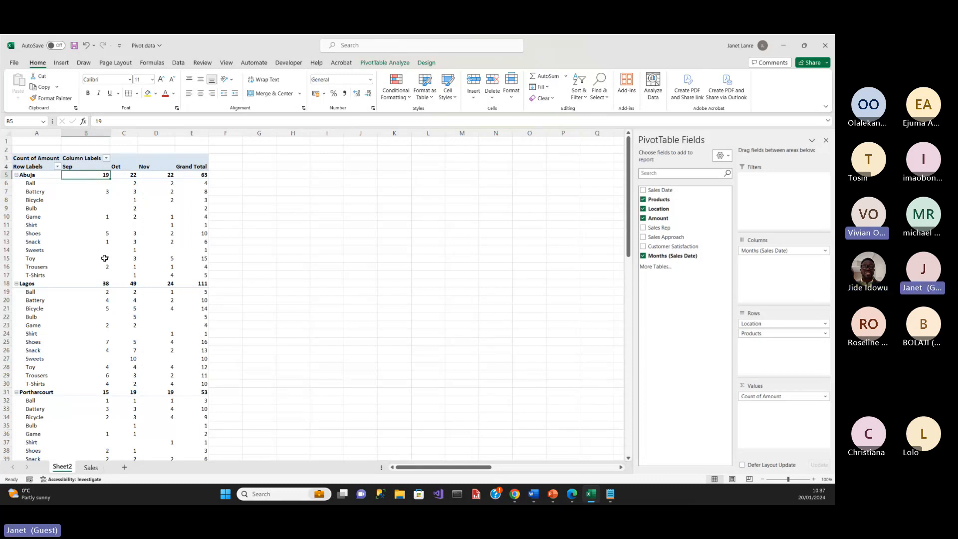
pyautogui.moveTo(105, 258)
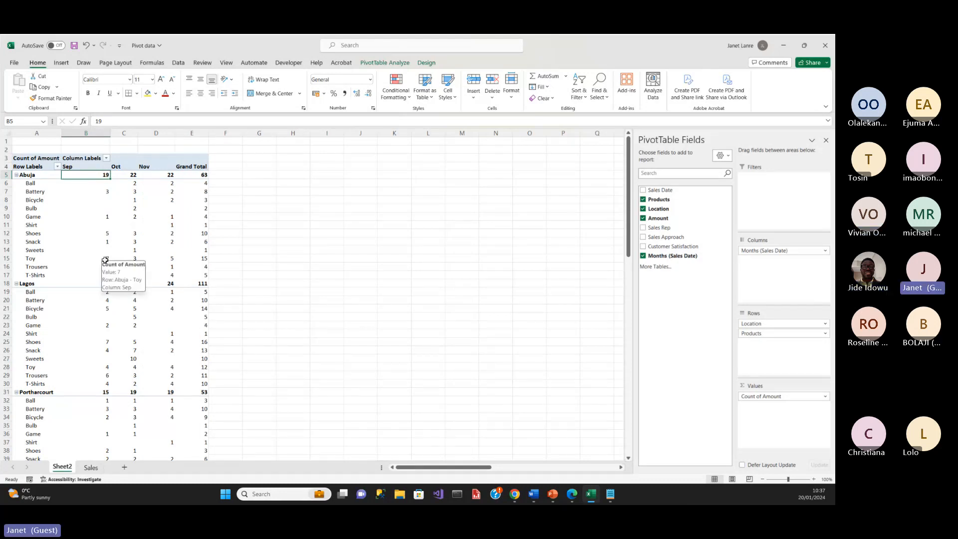
pyautogui.click(105, 259)
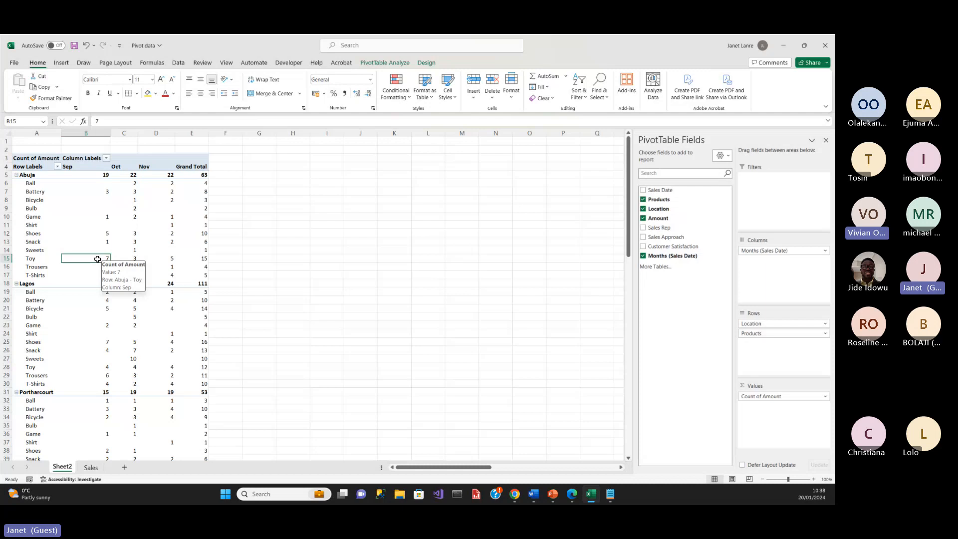
# Undo the column width, number format, Count summary and row order changes, back to before Location was added to the rows.
pyautogui.click(86, 45)
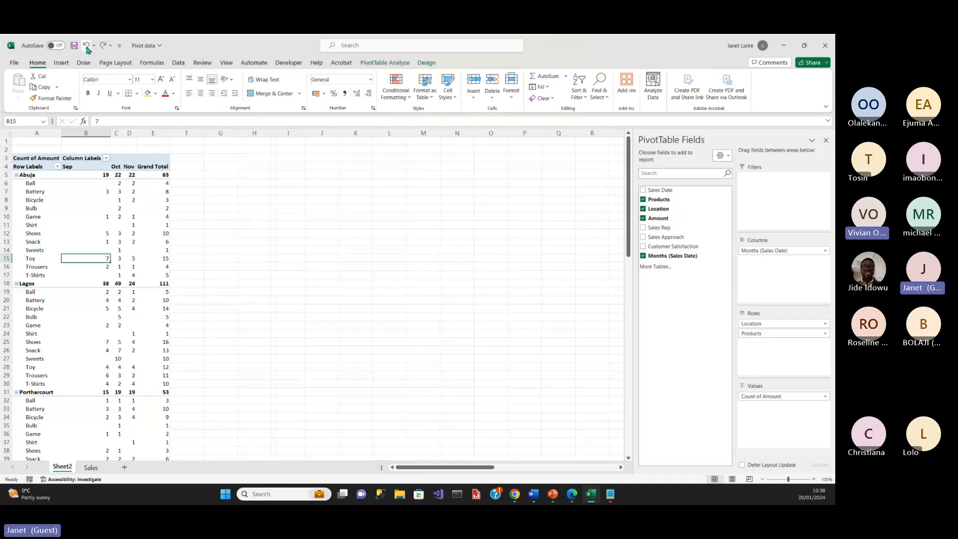
pyautogui.click(87, 46)
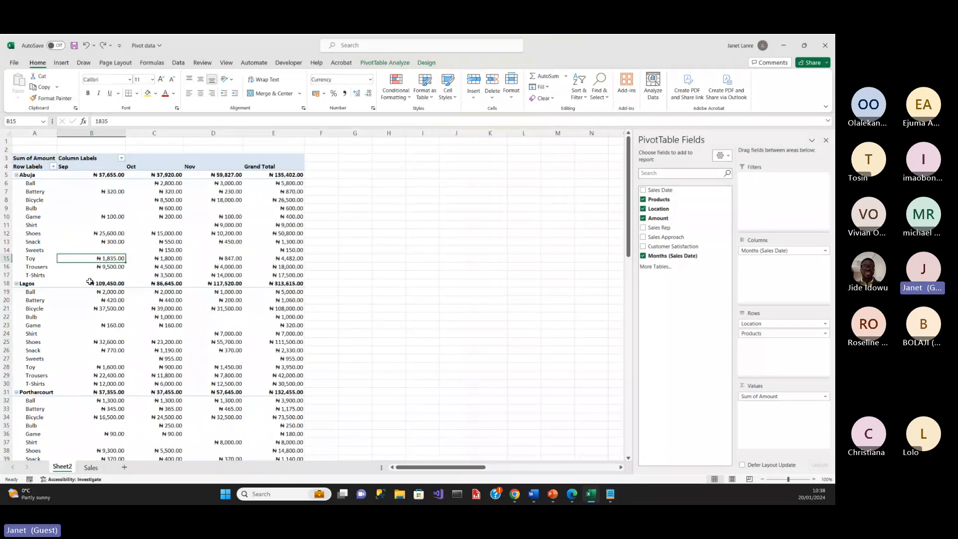
pyautogui.click(87, 46)
pyautogui.click(88, 45)
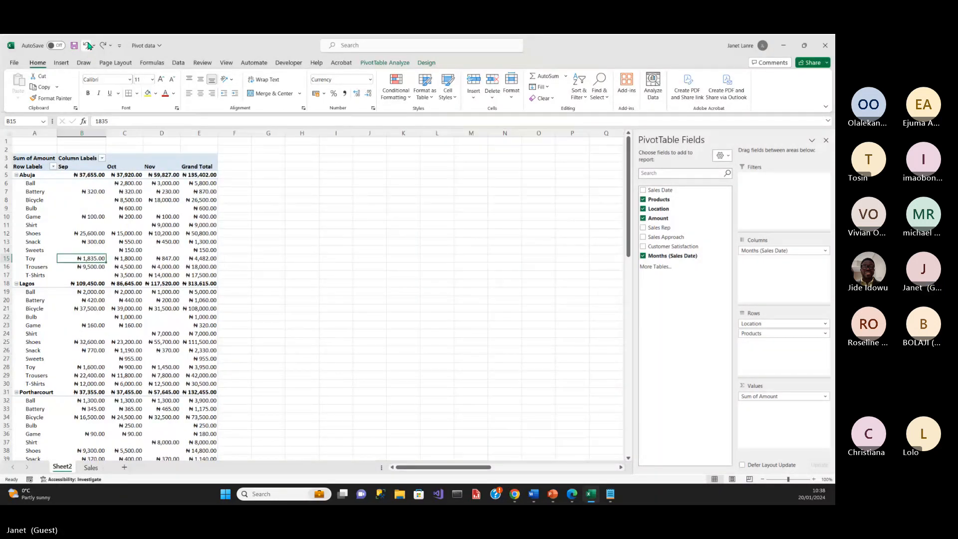
pyautogui.click(88, 46)
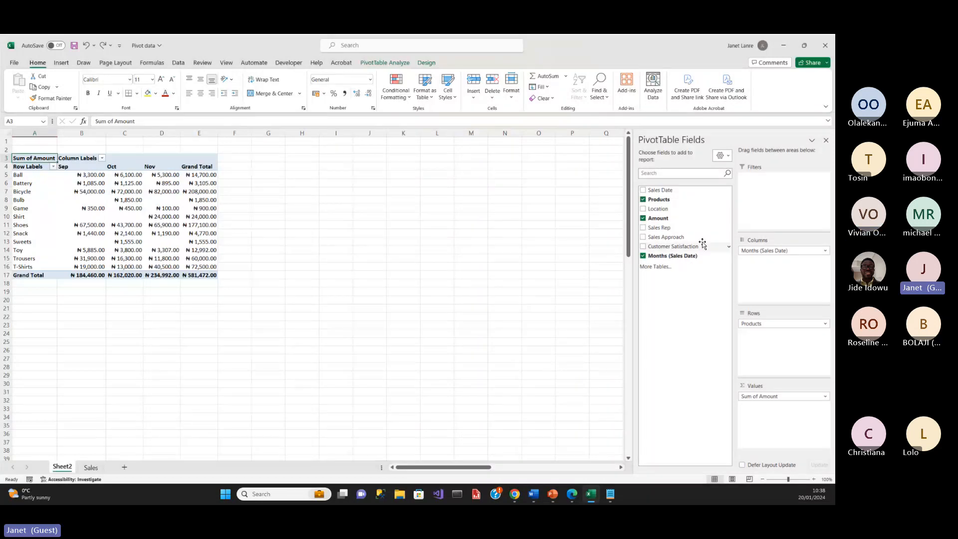
# Add Location to the PivotTable's rows and move it above Products.
pyautogui.moveTo(658, 209); pyautogui.dragTo(763, 344)
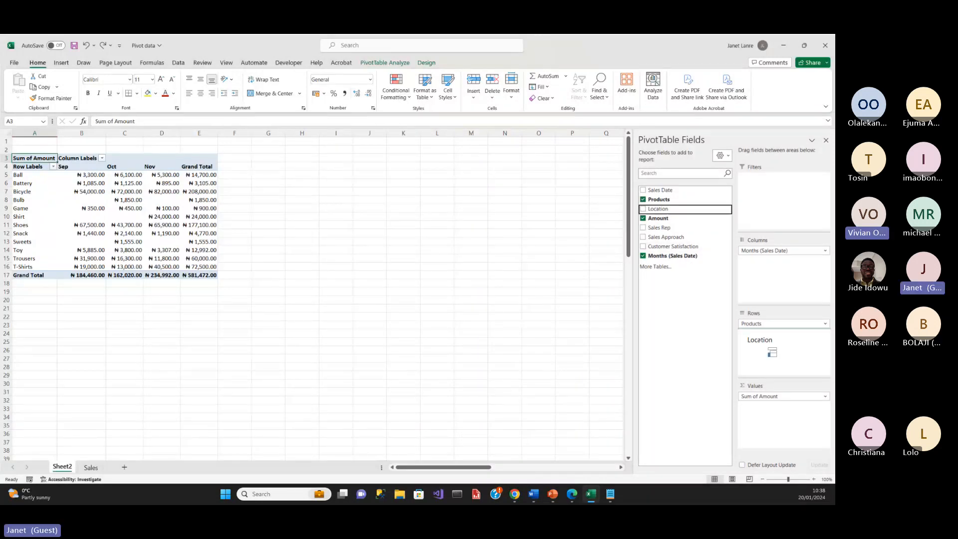
pyautogui.click(755, 324)
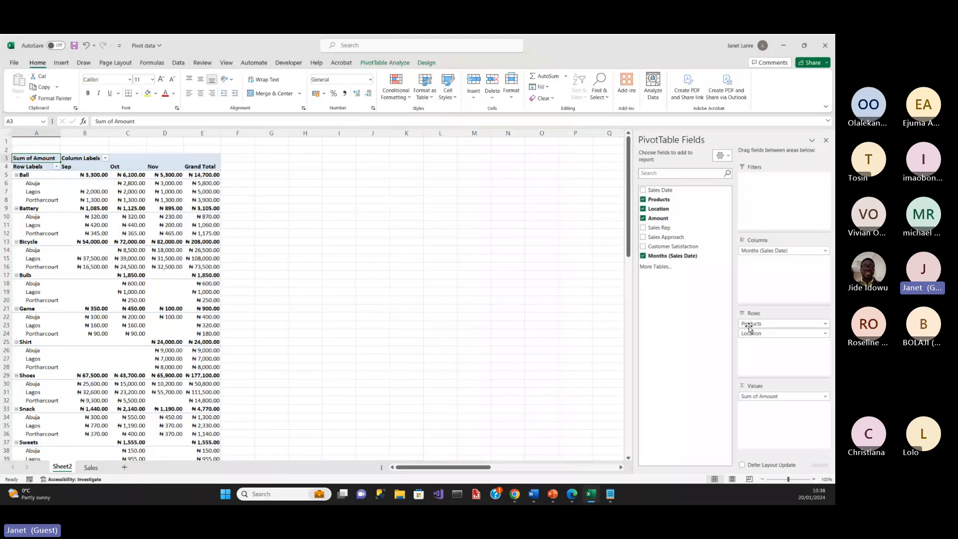
pyautogui.moveTo(749, 327); pyautogui.dragTo(750, 339)
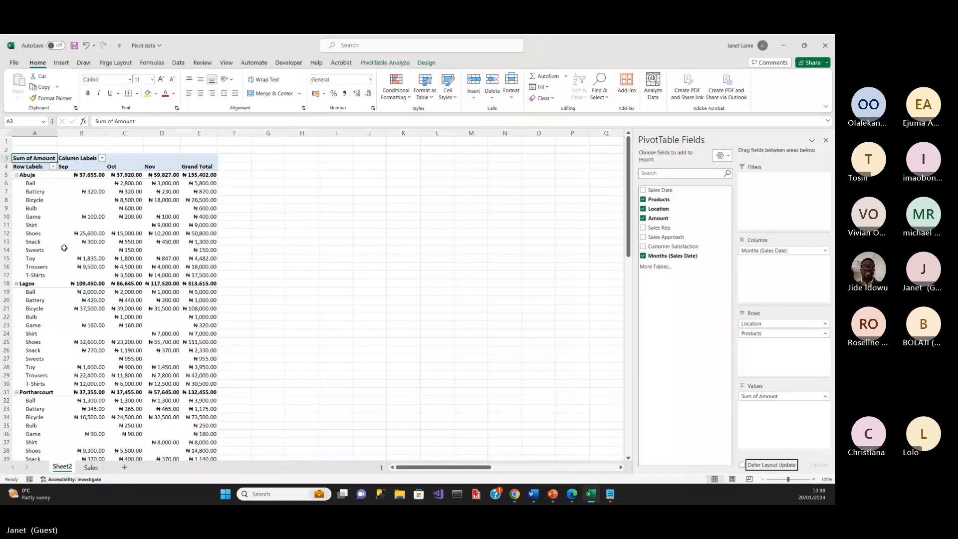
# Set the number format of the Sum of Amount values to General.
pyautogui.click(88, 258)
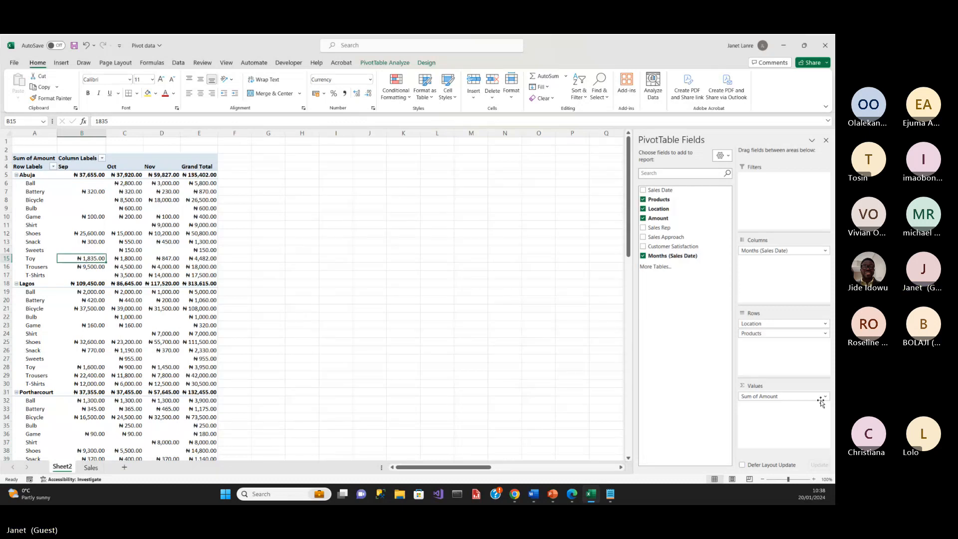
pyautogui.rightClick(98, 191)
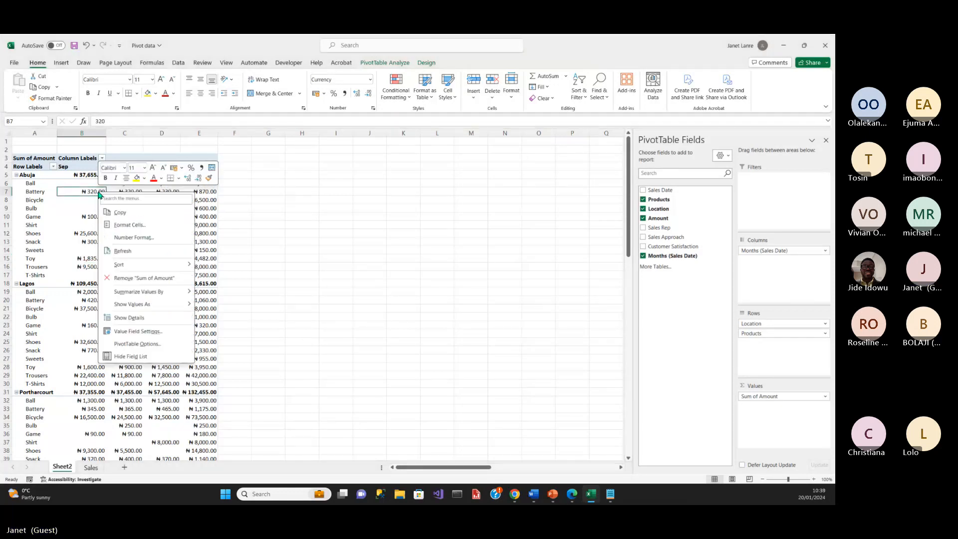
pyautogui.click(131, 238)
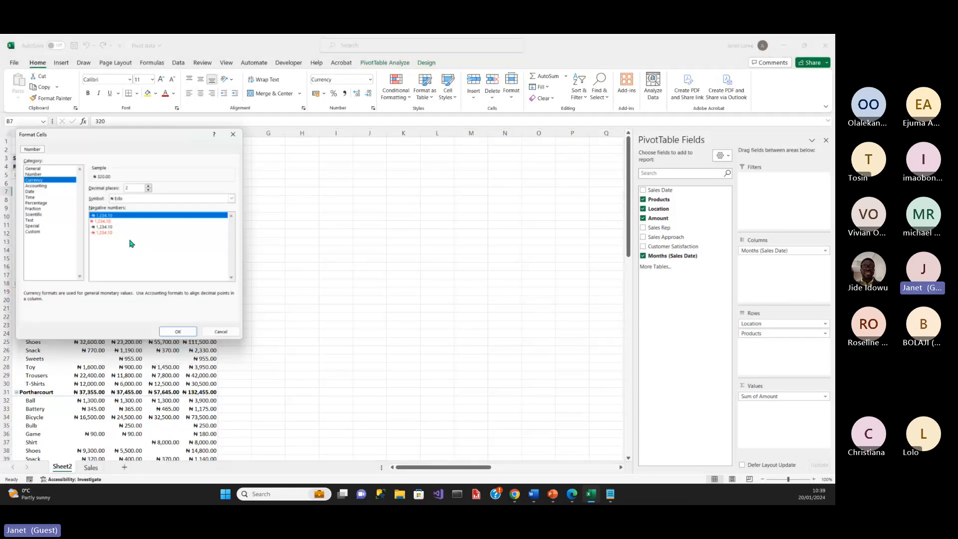
pyautogui.click(39, 167)
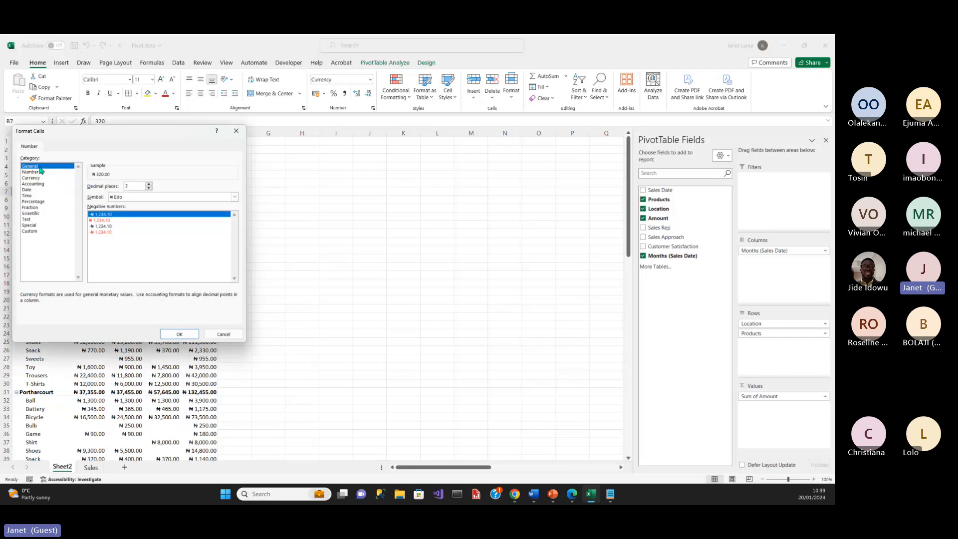
pyautogui.click(180, 334)
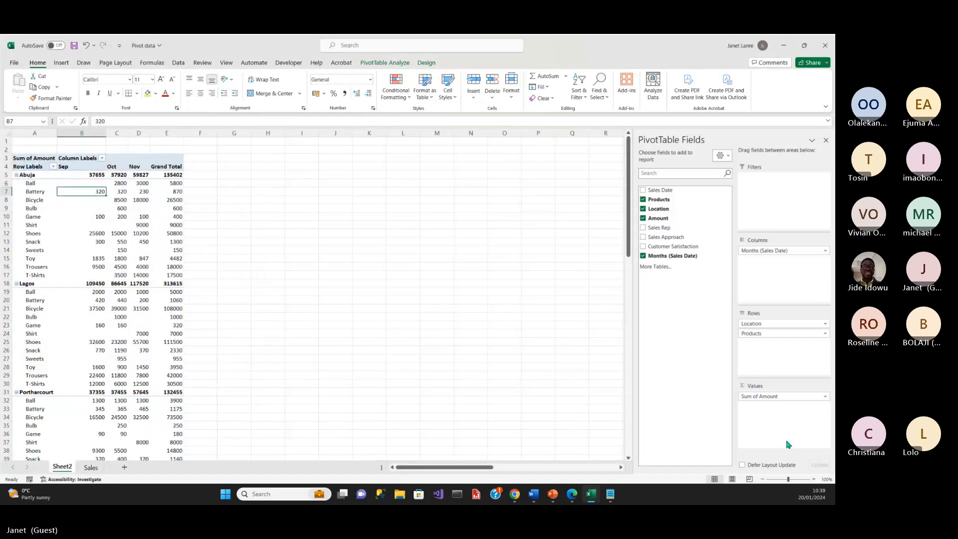
# Change the Amount field's summary calculation in the PivotTable to Count.
pyautogui.click(826, 397)
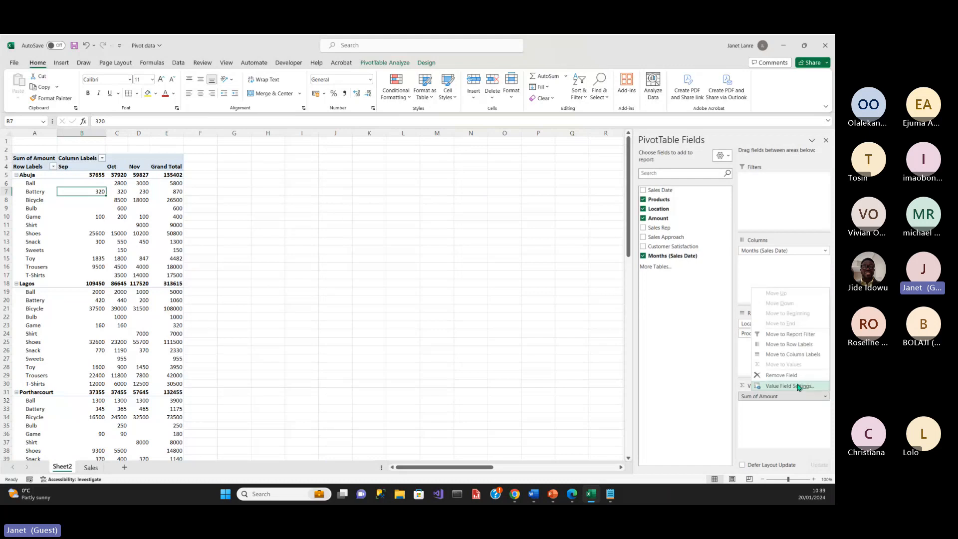
pyautogui.click(797, 385)
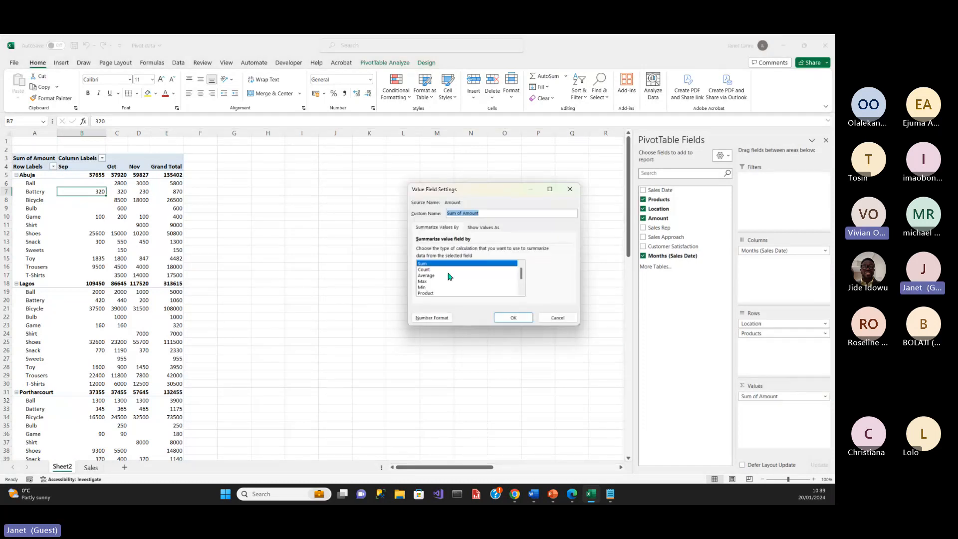
pyautogui.click(439, 269)
pyautogui.click(502, 317)
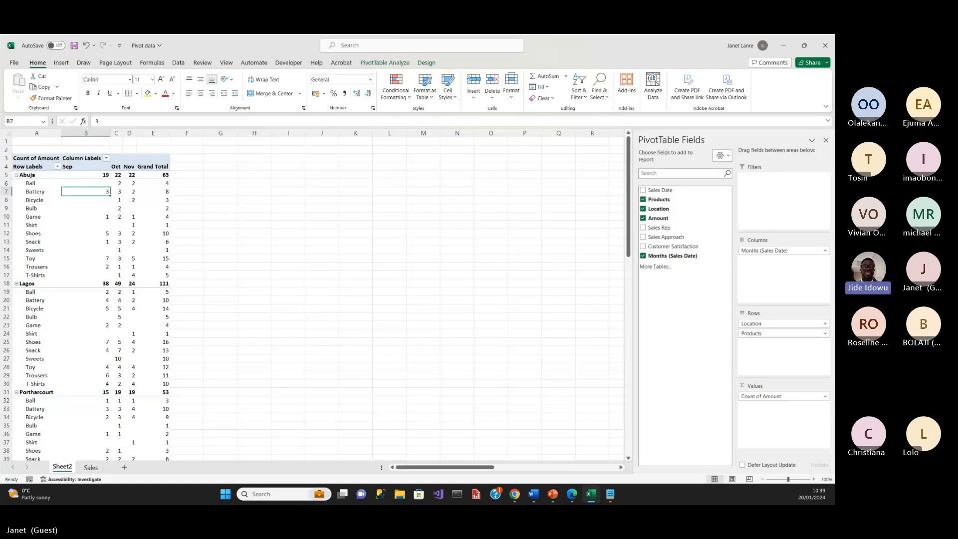
pyautogui.hotkey('alt', 'Tab')
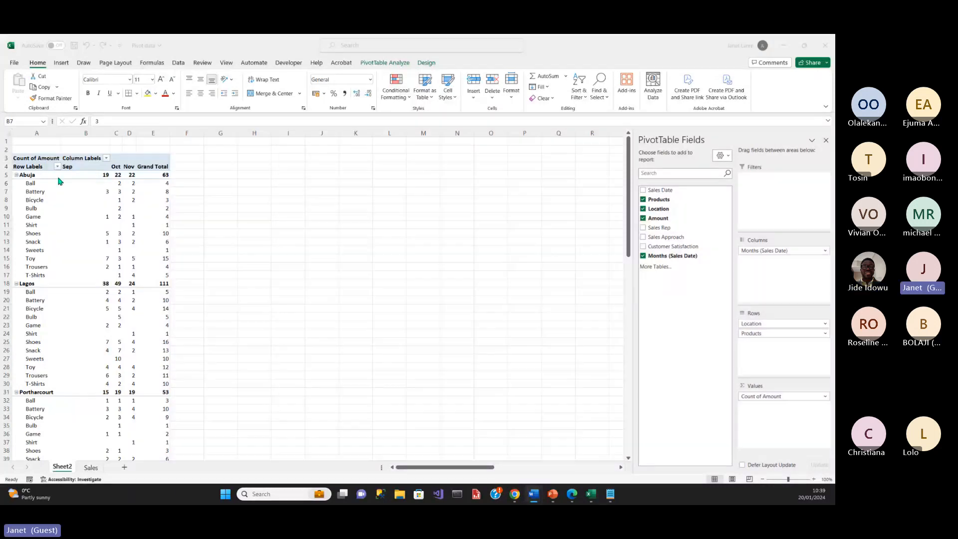
pyautogui.click(73, 194)
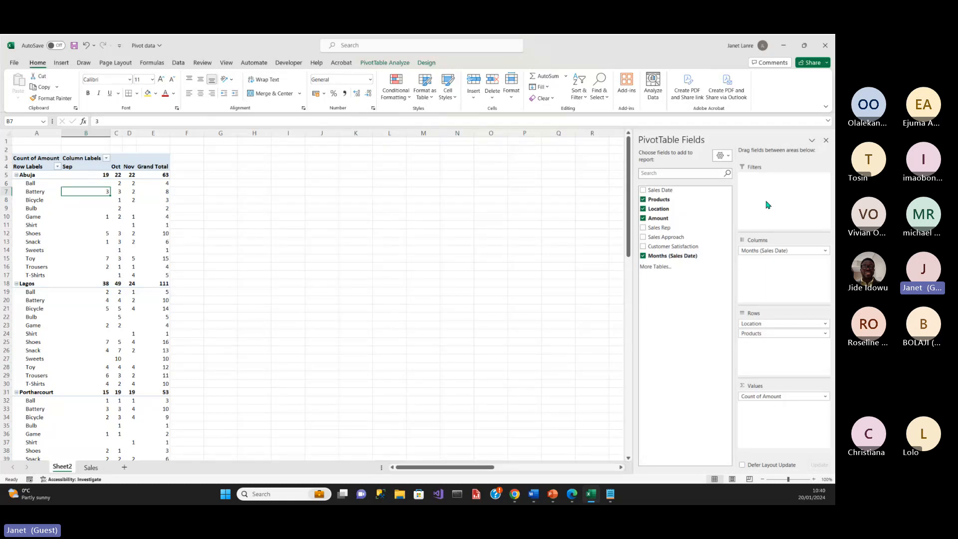
# Add Sales Rep as a PivotTable report filter and show only the first listed rep.
pyautogui.moveTo(659, 226); pyautogui.dragTo(767, 187)
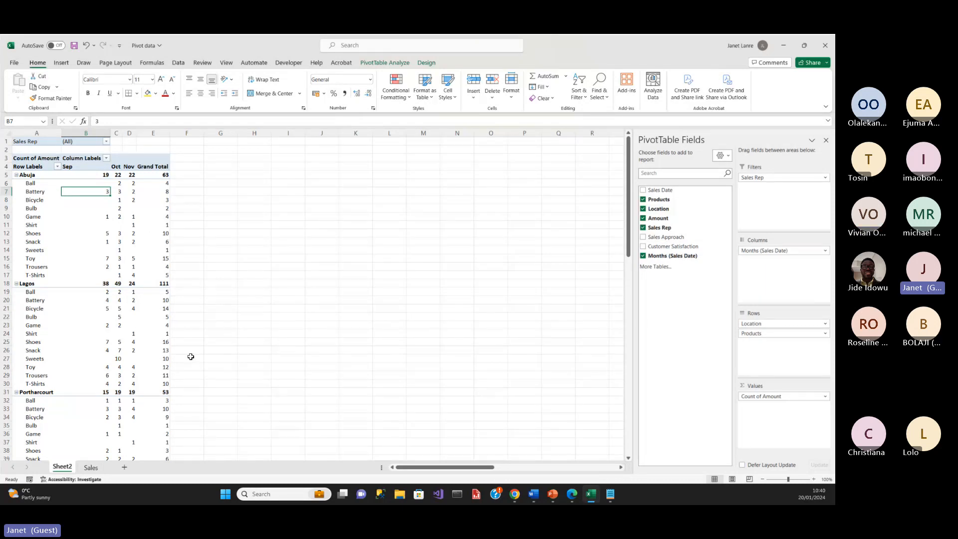
pyautogui.click(106, 142)
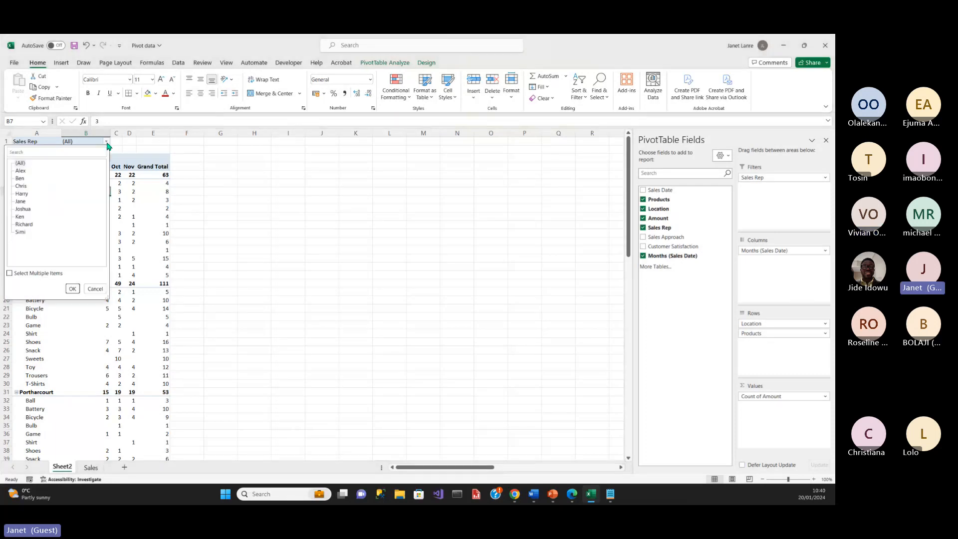
pyautogui.click(19, 170)
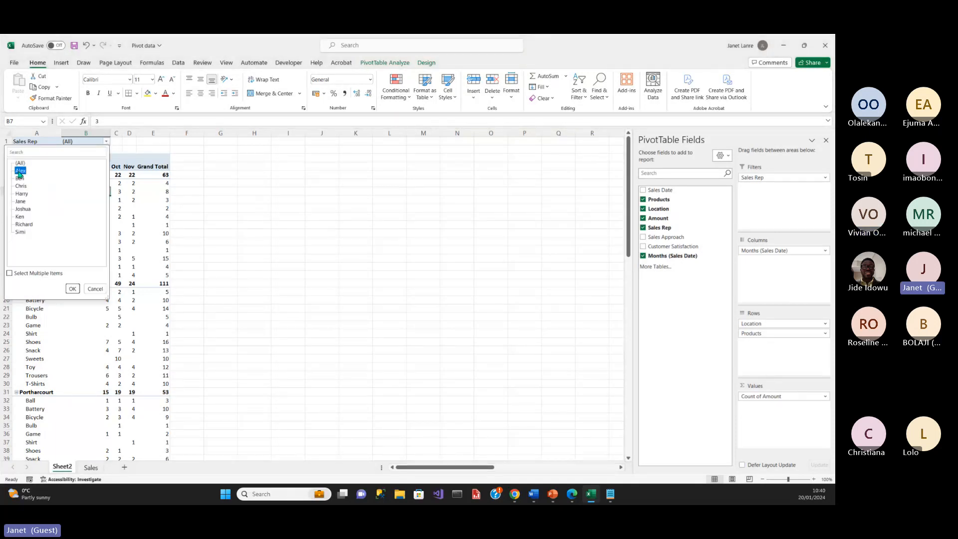
pyautogui.click(71, 290)
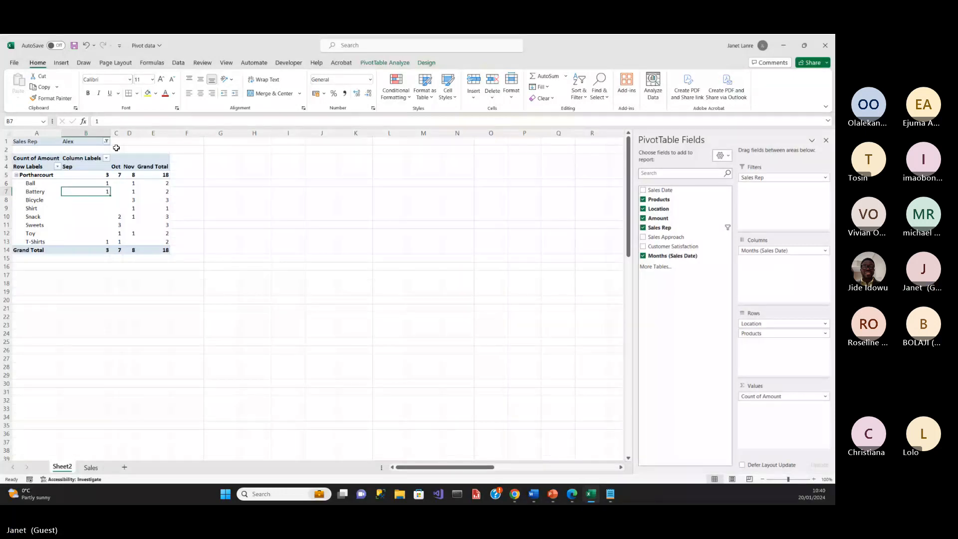
# Widen the PivotTable's Sep, Oct and Nov columns for the count values.
pyautogui.moveTo(110, 132); pyautogui.dragTo(118, 131)
pyautogui.moveTo(131, 133); pyautogui.dragTo(142, 132)
pyautogui.moveTo(154, 132); pyautogui.dragTo(175, 132)
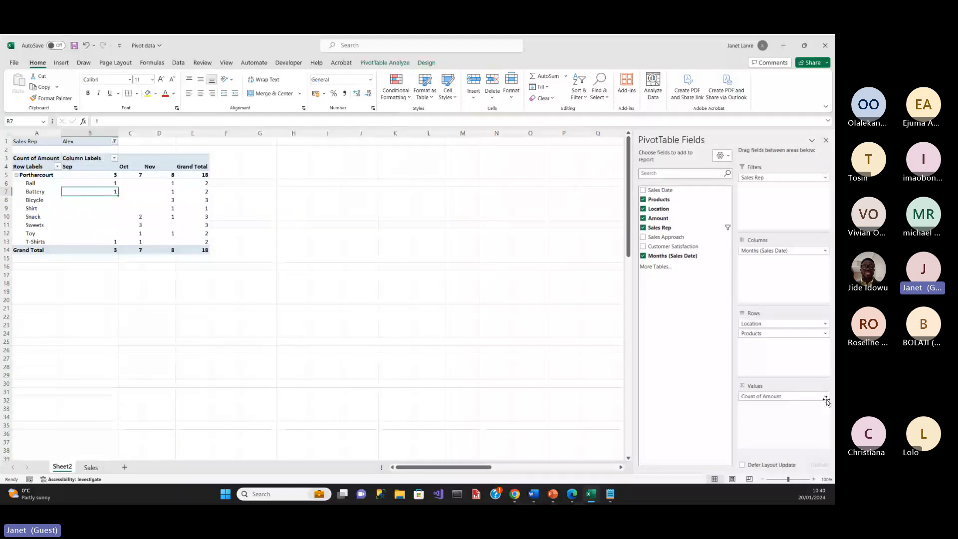
# Change the Amount field's summary calculation back to Sum.
pyautogui.click(825, 397)
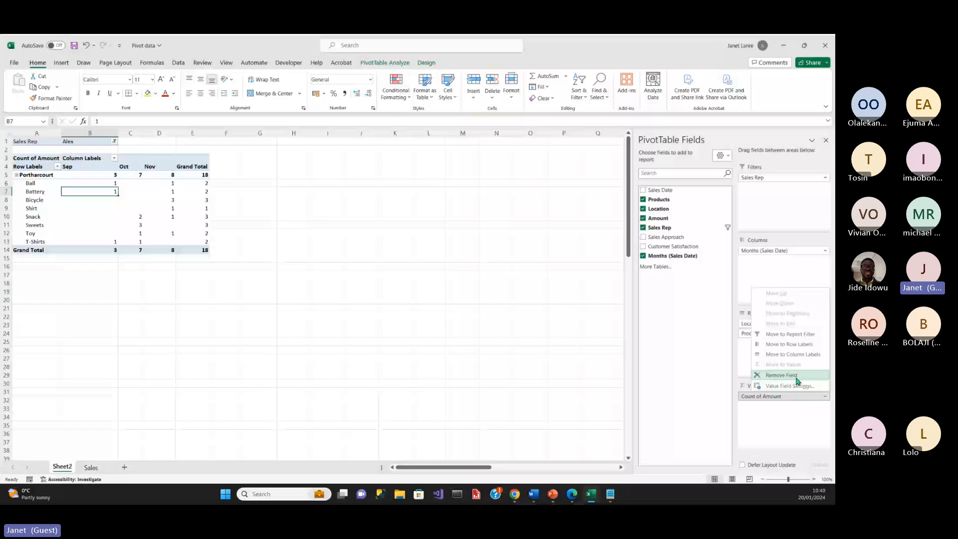
pyautogui.click(797, 385)
pyautogui.click(422, 264)
pyautogui.click(513, 317)
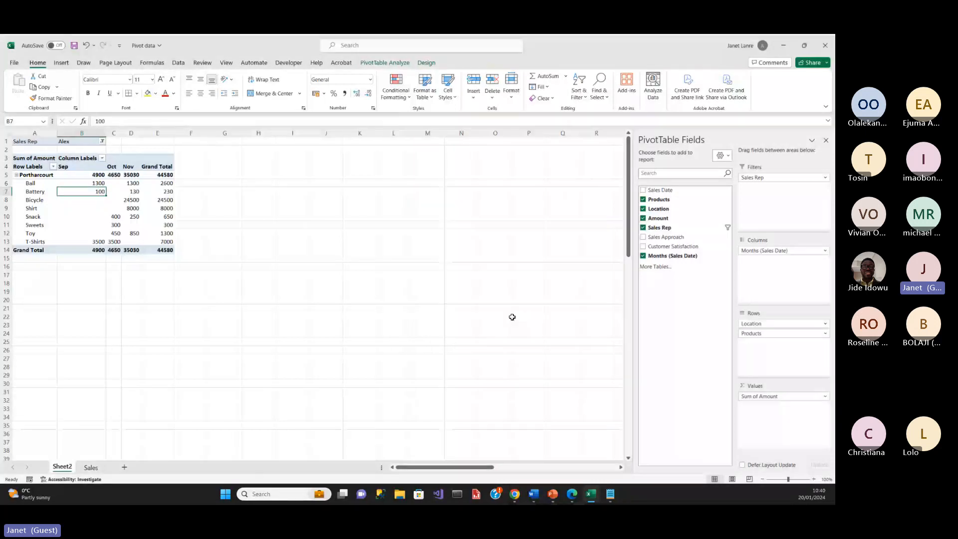
# Format the Sum of Amount values as Currency and widen the Sep, Oct and Nov columns.
pyautogui.rightClick(98, 183)
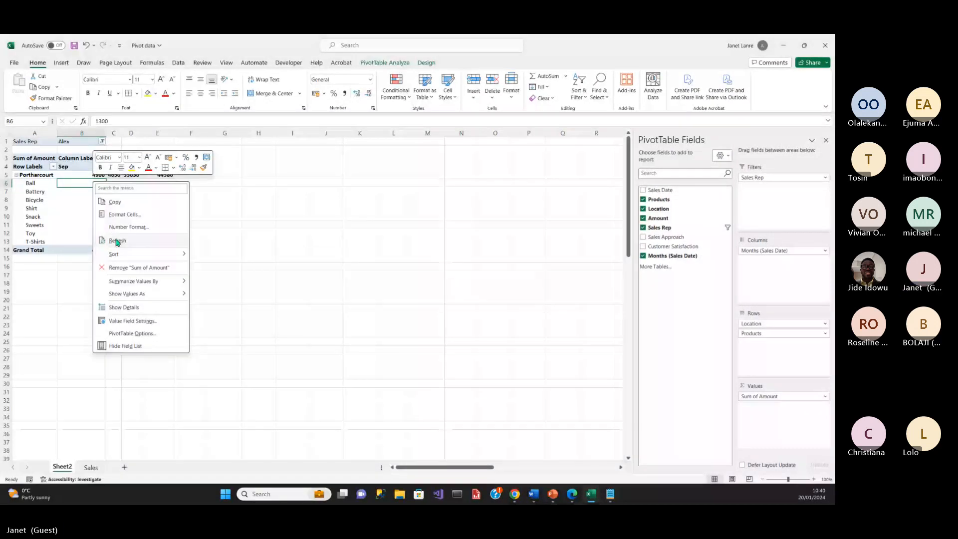
pyautogui.click(128, 226)
pyautogui.click(32, 167)
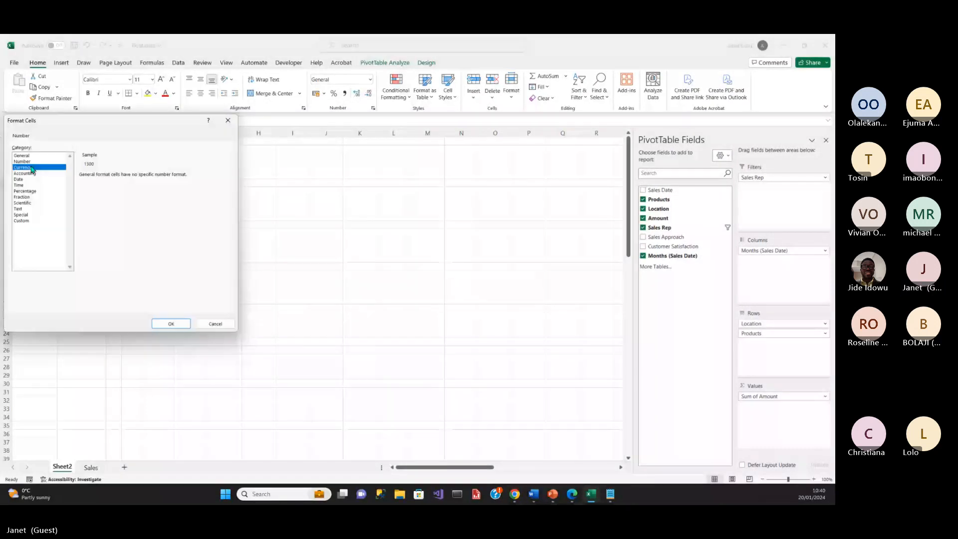
pyautogui.click(171, 324)
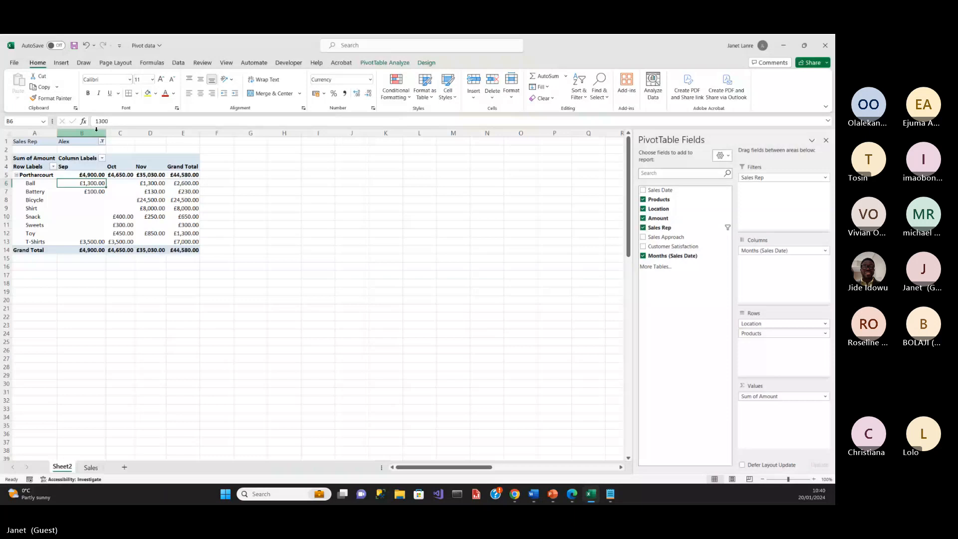
pyautogui.moveTo(106, 133); pyautogui.dragTo(118, 133)
pyautogui.moveTo(147, 133); pyautogui.dragTo(158, 133)
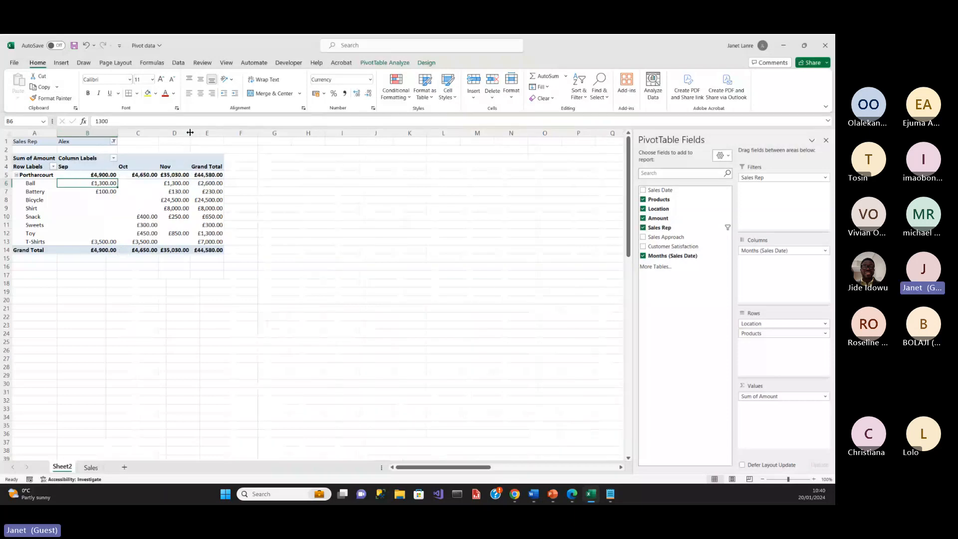
pyautogui.moveTo(190, 133); pyautogui.dragTo(202, 133)
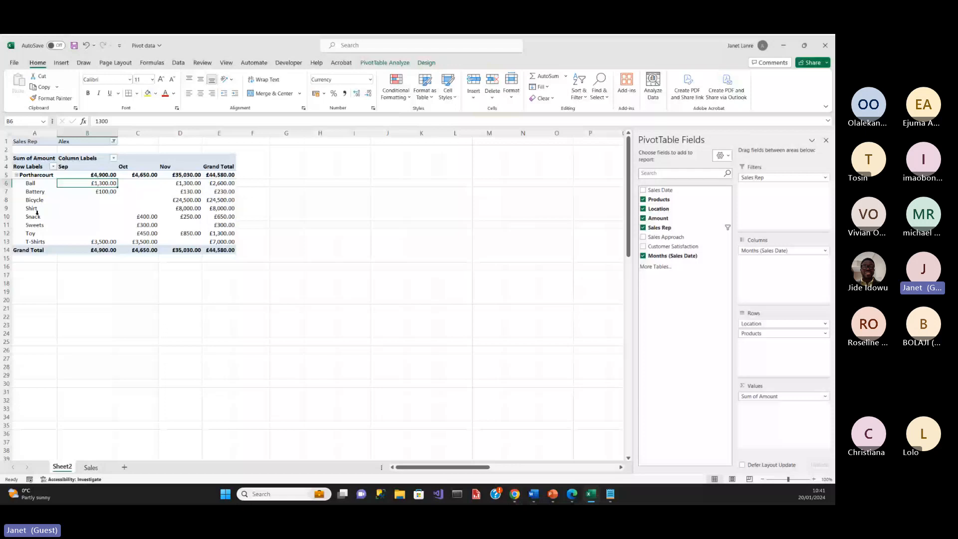
# Allow multiple items in the Sales Rep filter and include the third listed rep alongside the first.
pyautogui.click(114, 141)
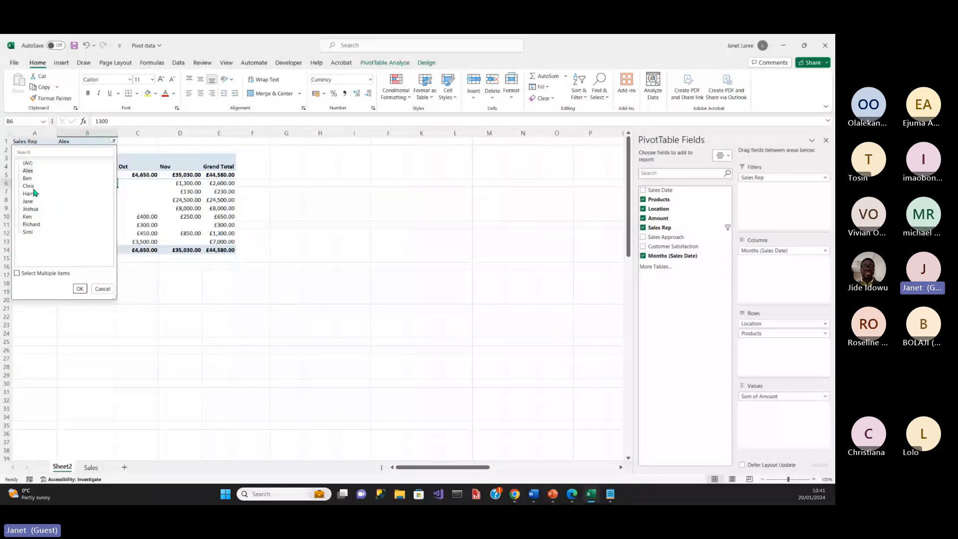
pyautogui.click(18, 274)
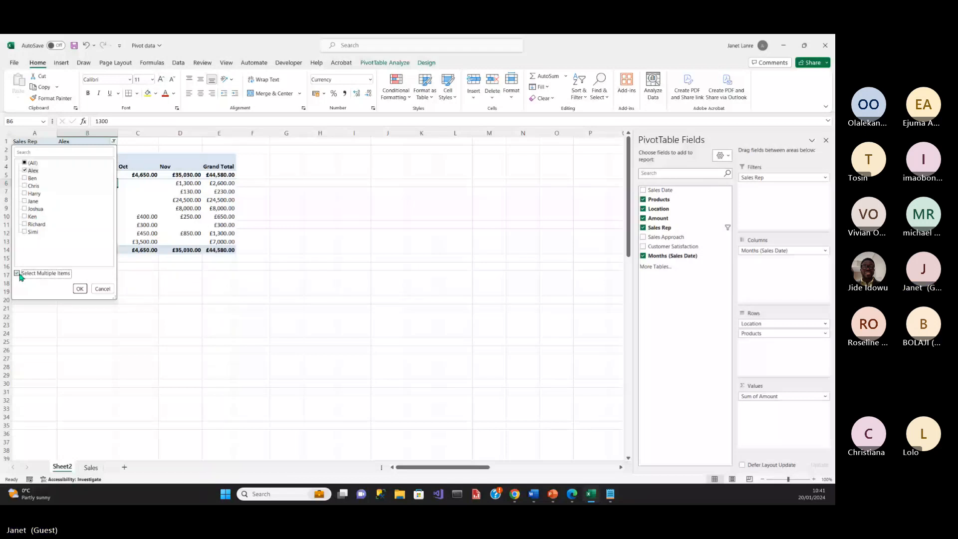
pyautogui.click(25, 186)
pyautogui.click(80, 288)
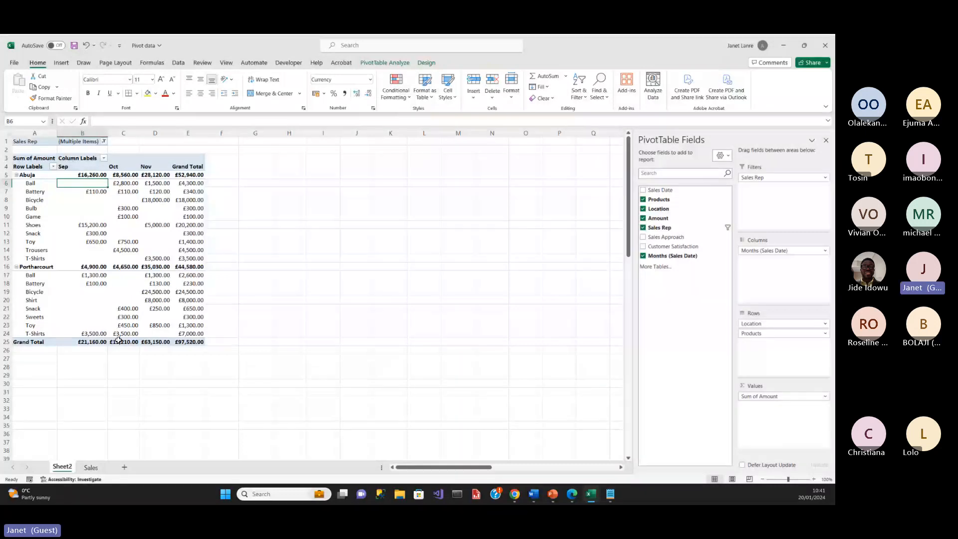
pyautogui.moveTo(116, 341)
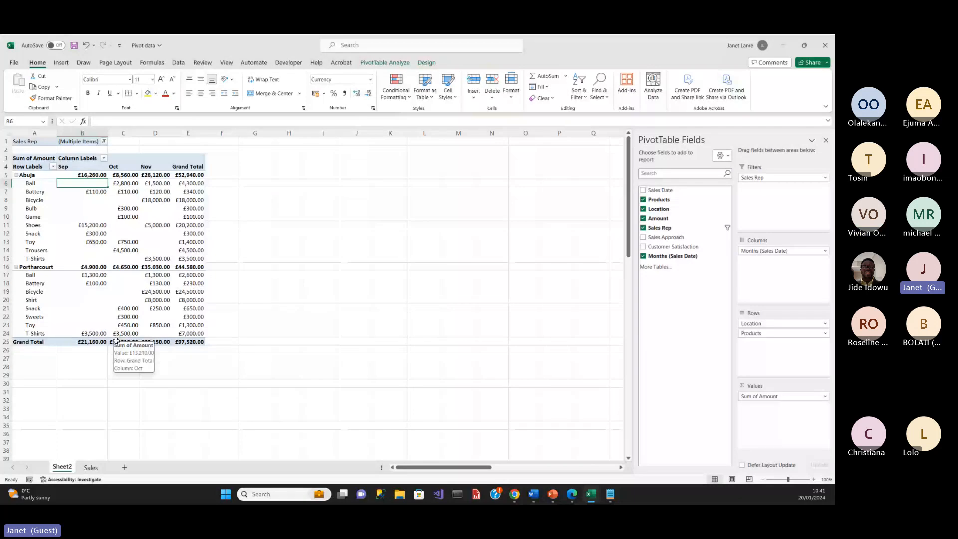
# Add Sales Approach as a second report filter and restrict the PivotTable to the first listed rep's Store sales.
pyautogui.moveTo(665, 237); pyautogui.dragTo(764, 199)
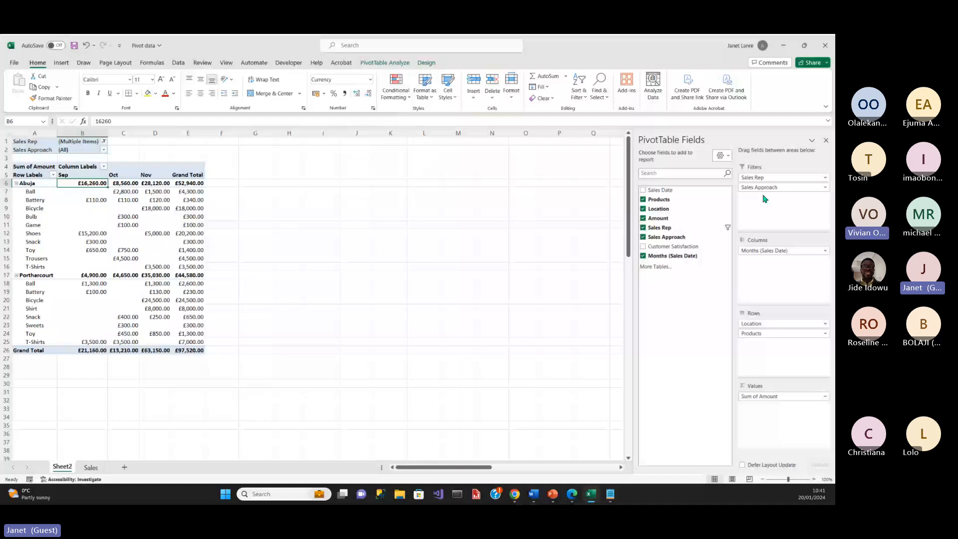
pyautogui.click(103, 141)
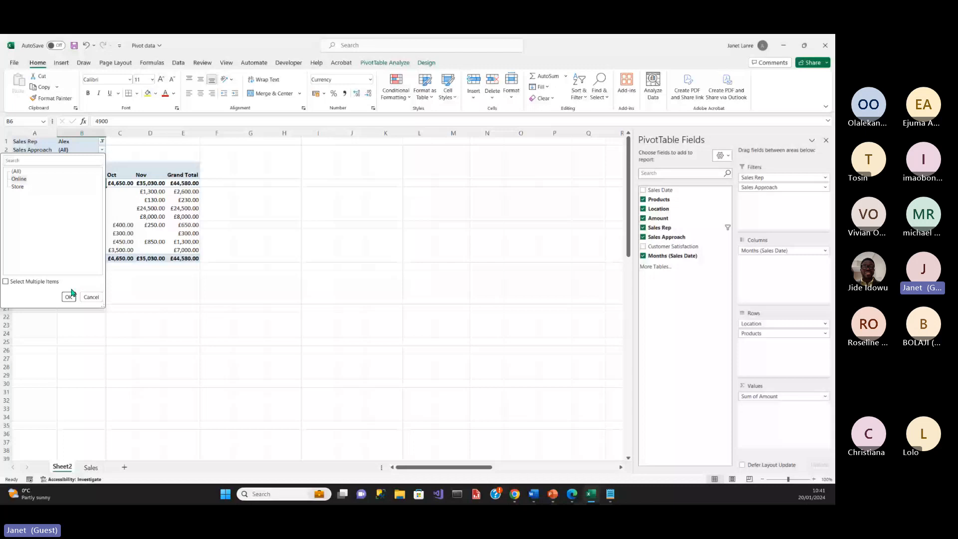
pyautogui.click(69, 296)
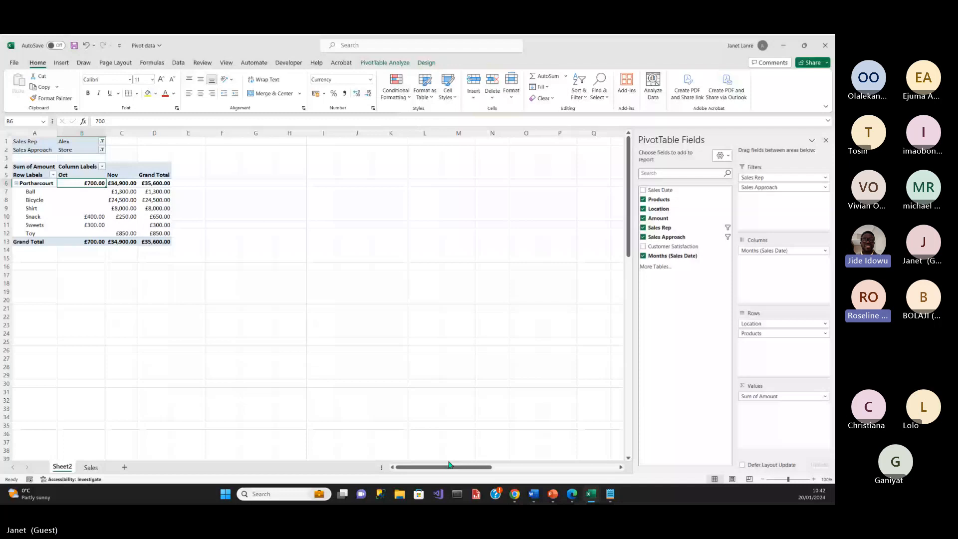
# Remove Location from the PivotTable's rows and reset the Sales Rep and Sales Approach filters to All.
pyautogui.click(643, 208)
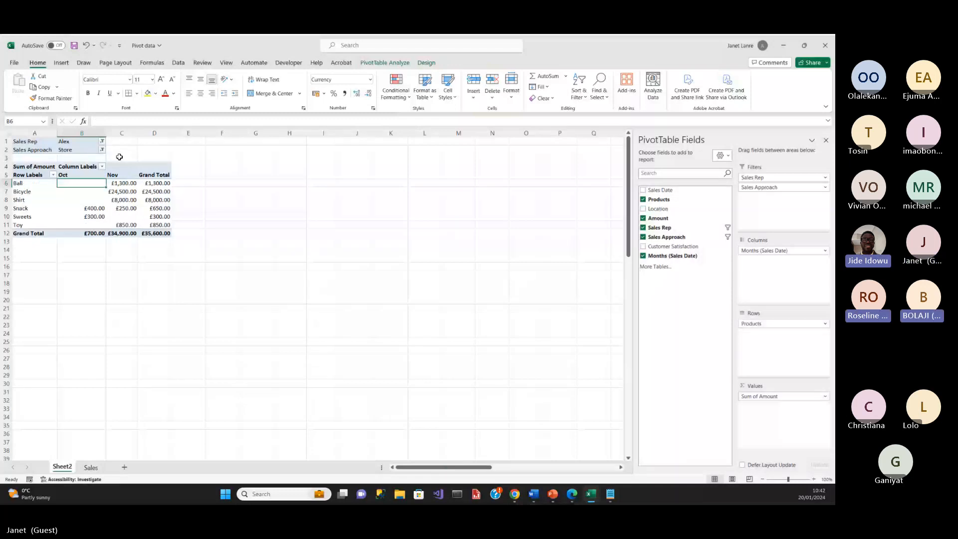
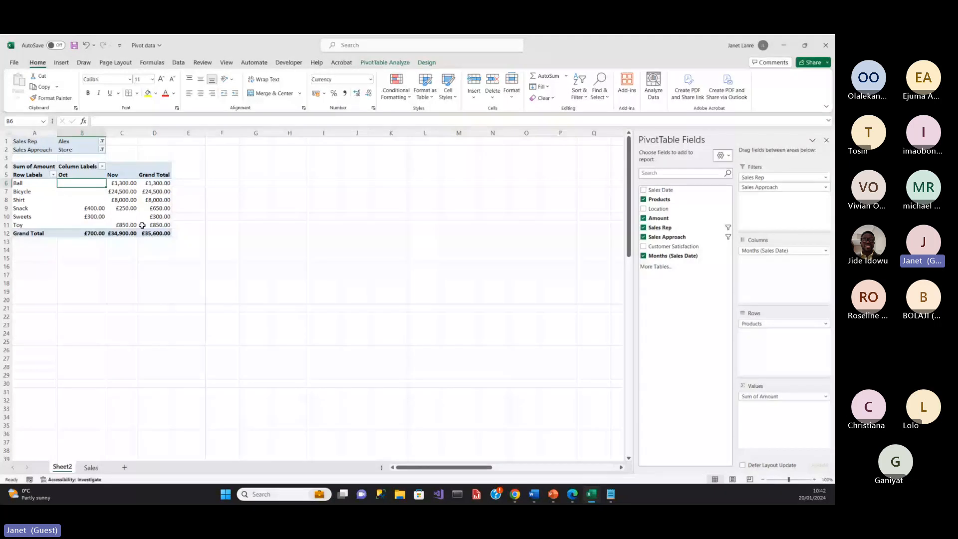
pyautogui.moveTo(150, 229)
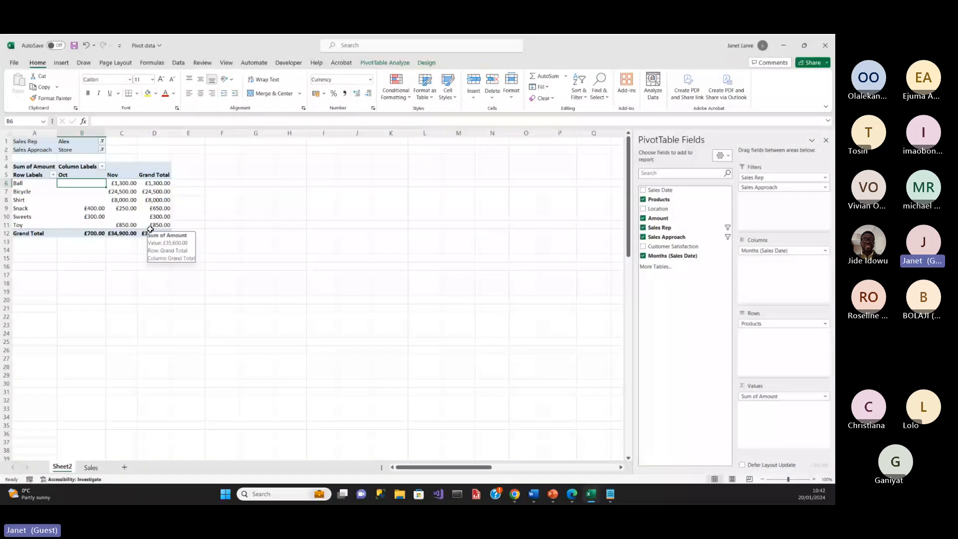
pyautogui.click(124, 183)
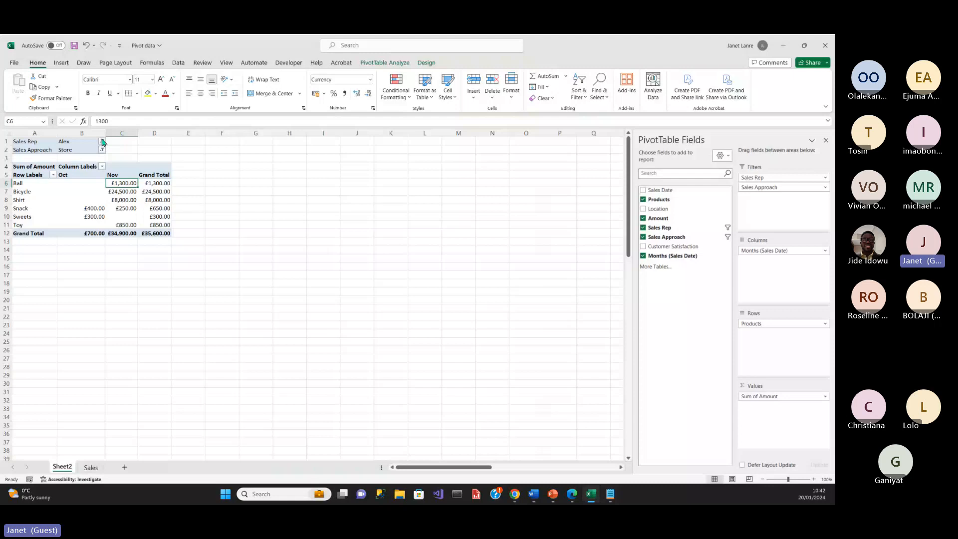
pyautogui.click(102, 142)
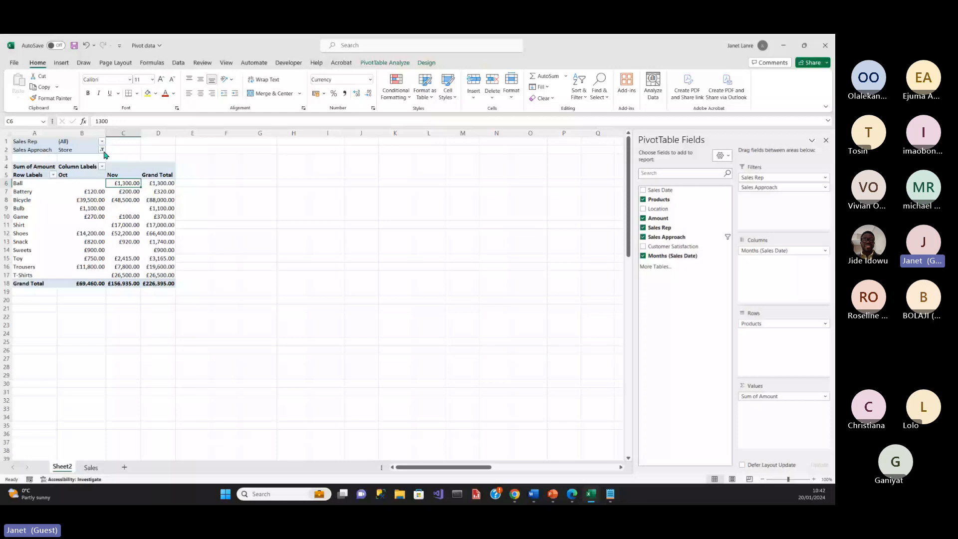
pyautogui.click(102, 150)
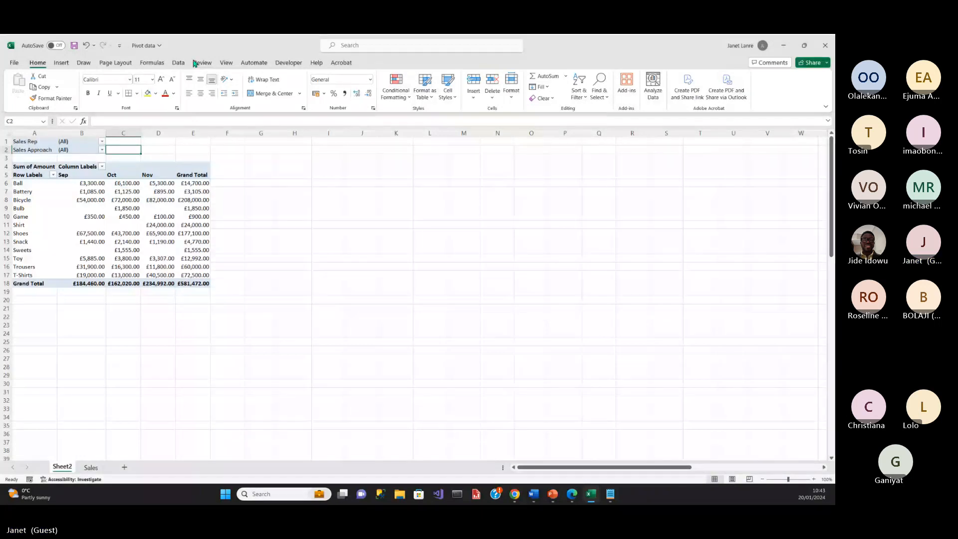
# Generate report filter pages for Sales Rep, one sheet per rep, and open the second rep's sheet.
pyautogui.click(129, 191)
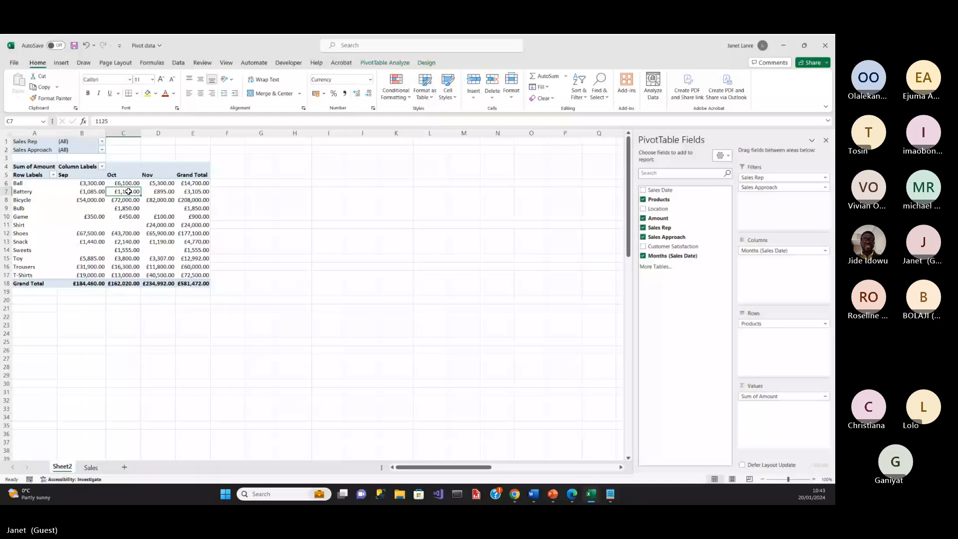
pyautogui.click(385, 63)
pyautogui.click(44, 98)
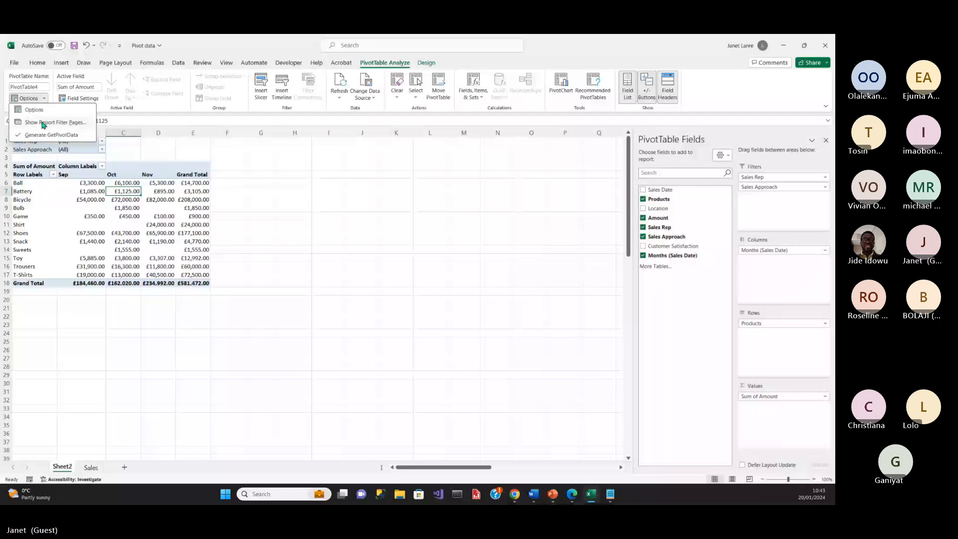
pyautogui.click(43, 122)
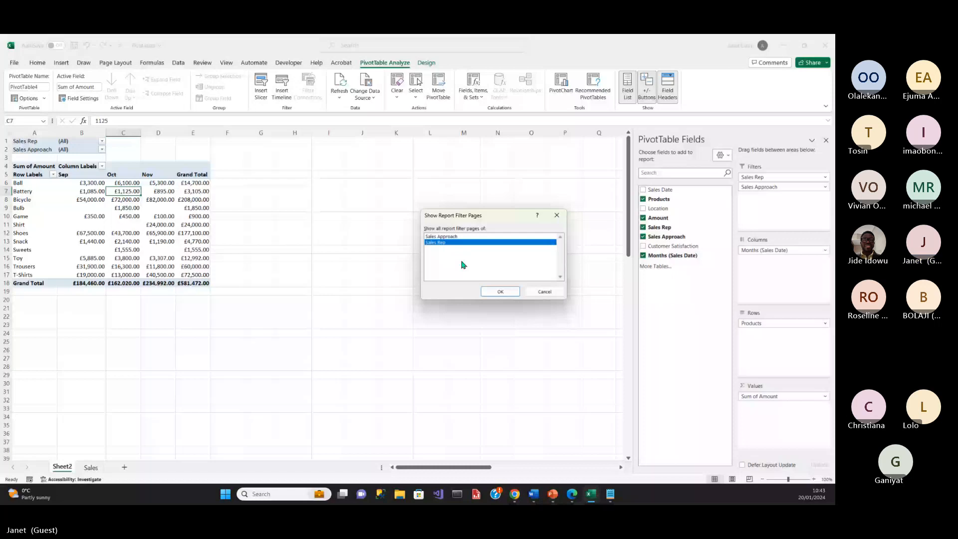
pyautogui.click(499, 292)
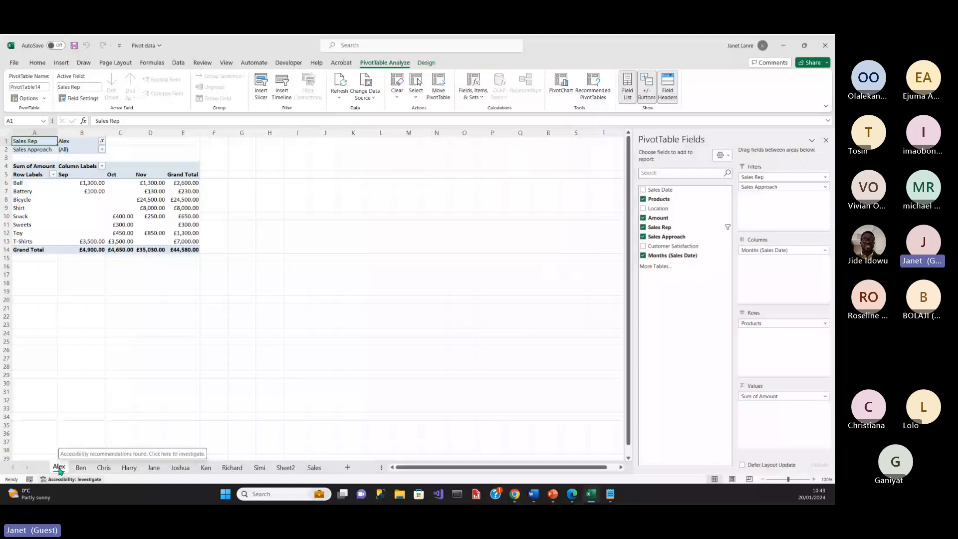
pyautogui.click(80, 467)
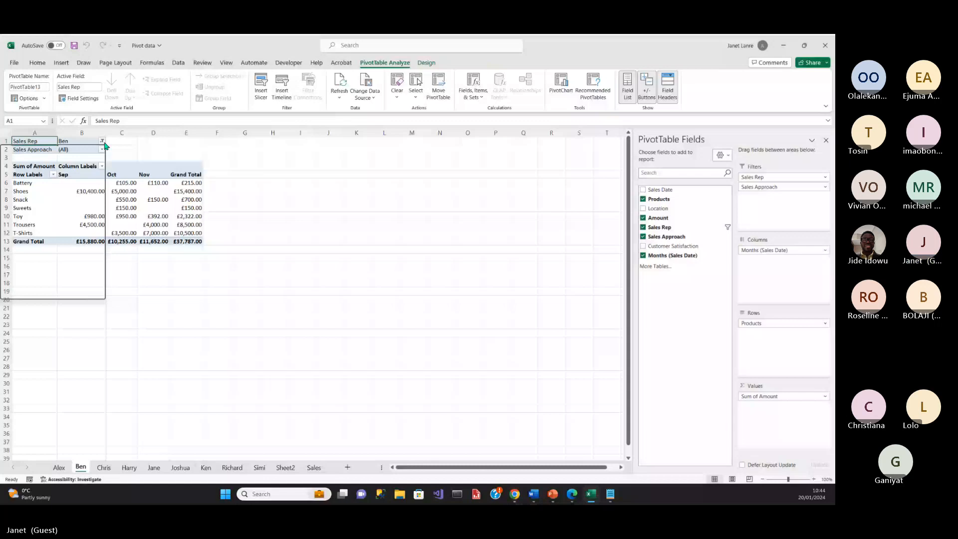
# View the Sales Rep filter list on the second rep's sheet without changing it, and switch to the first rep's sheet.
pyautogui.click(102, 142)
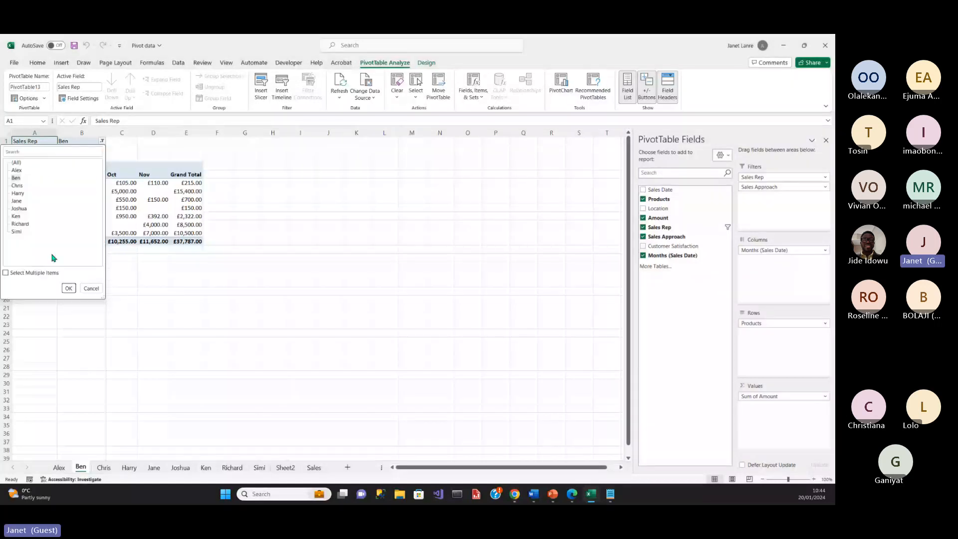
pyautogui.click(123, 410)
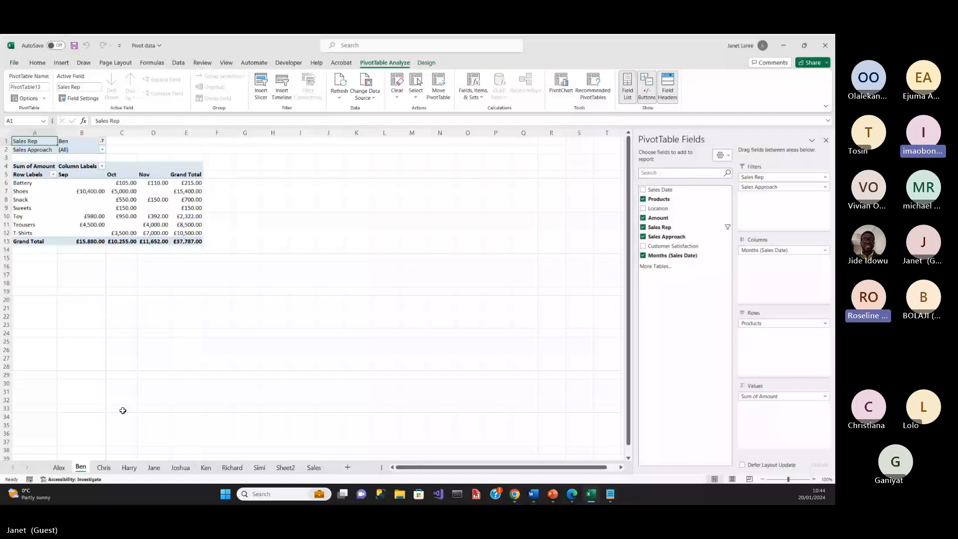
pyautogui.hotkey('ctrl', 'pageup')
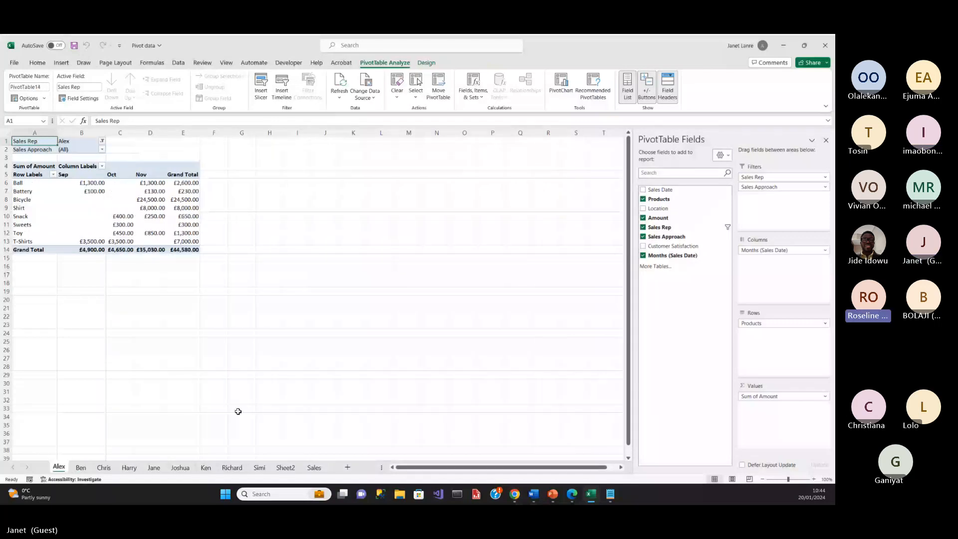
# Delete all nine per-rep report sheets one by one, keeping Sheet2 and Sales.
pyautogui.click(61, 465)
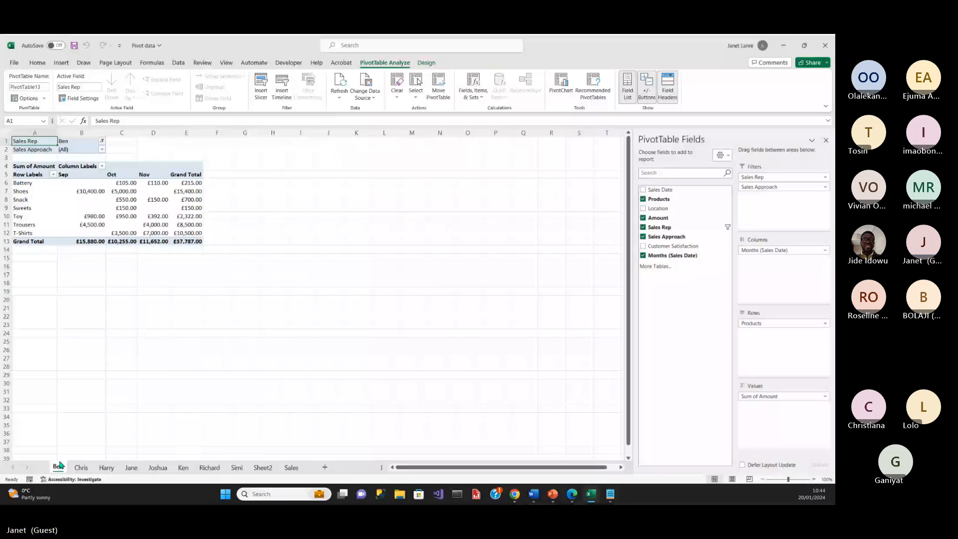
pyautogui.rightClick(67, 467)
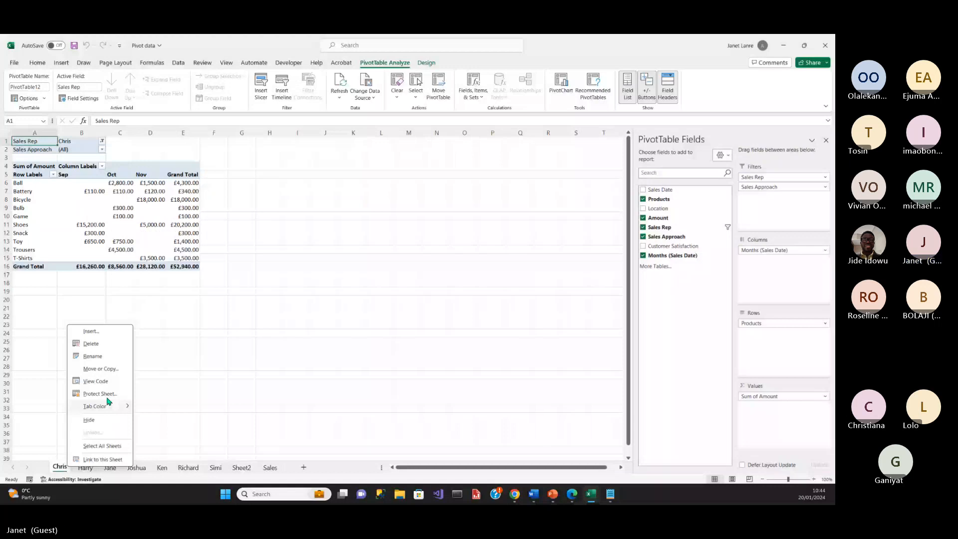
pyautogui.click(91, 343)
pyautogui.rightClick(64, 466)
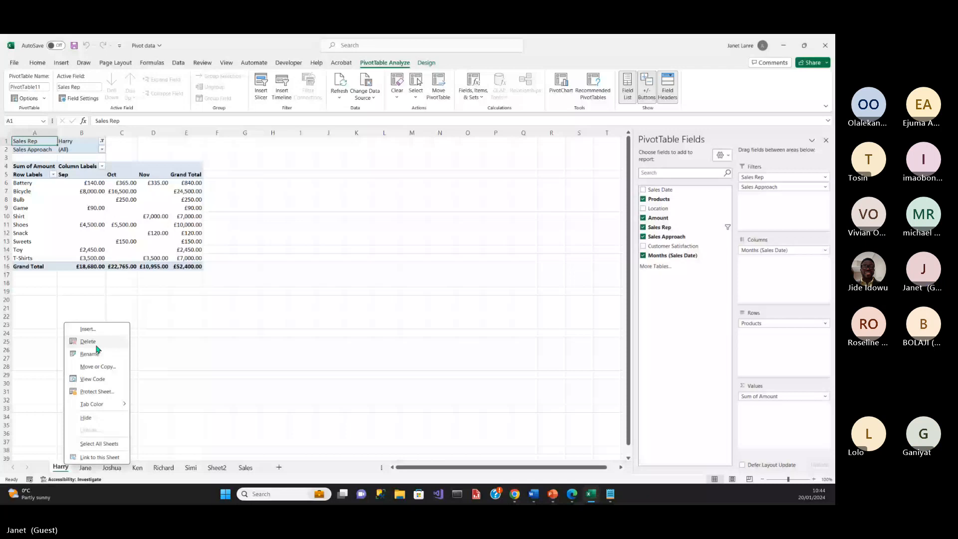
pyautogui.click(88, 341)
pyautogui.click(403, 289)
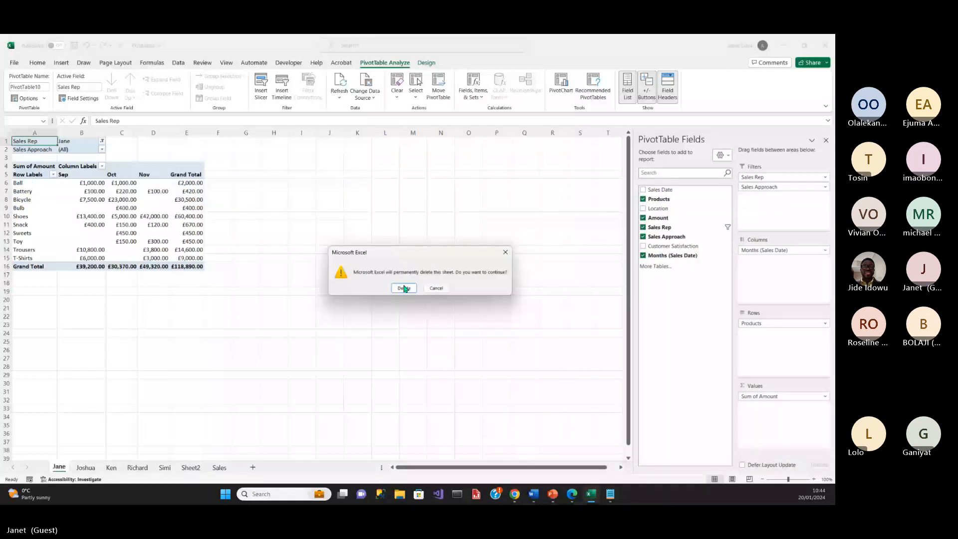
pyautogui.rightClick(64, 467)
pyautogui.click(88, 343)
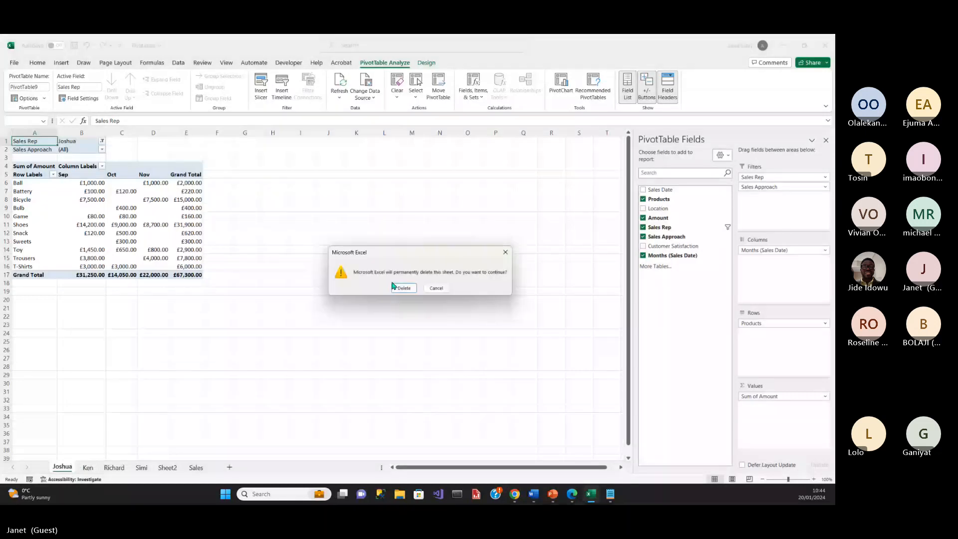
pyautogui.click(393, 286)
pyautogui.rightClick(59, 467)
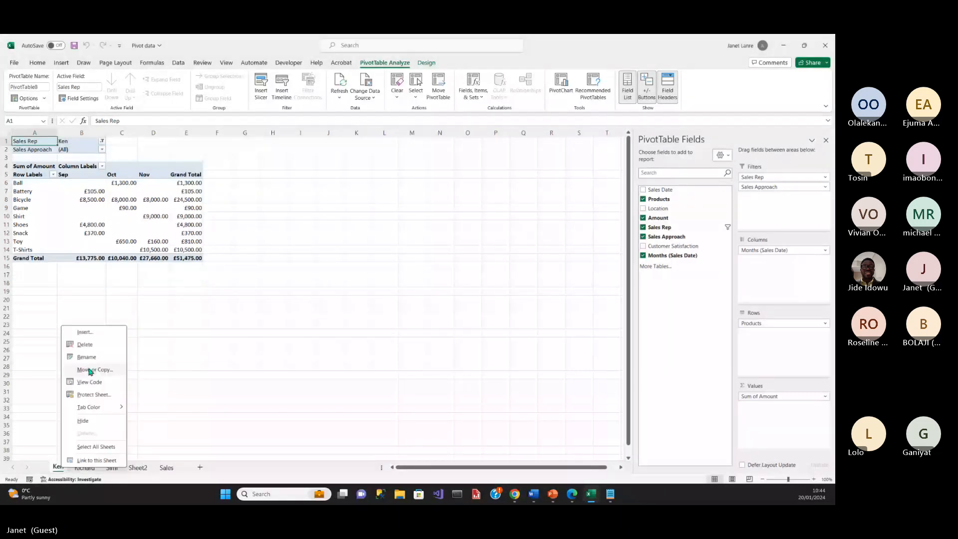
pyautogui.click(101, 354)
pyautogui.press('Return')
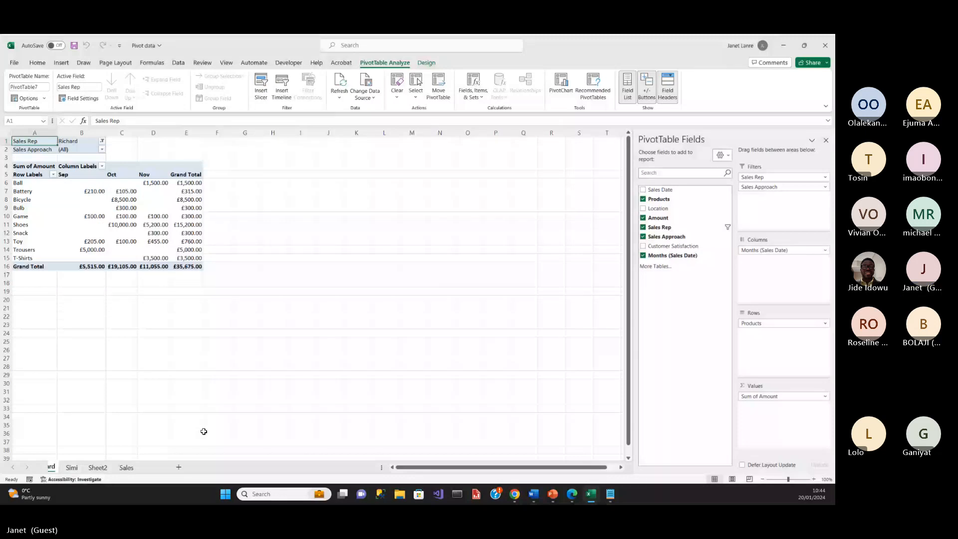
pyautogui.rightClick(71, 466)
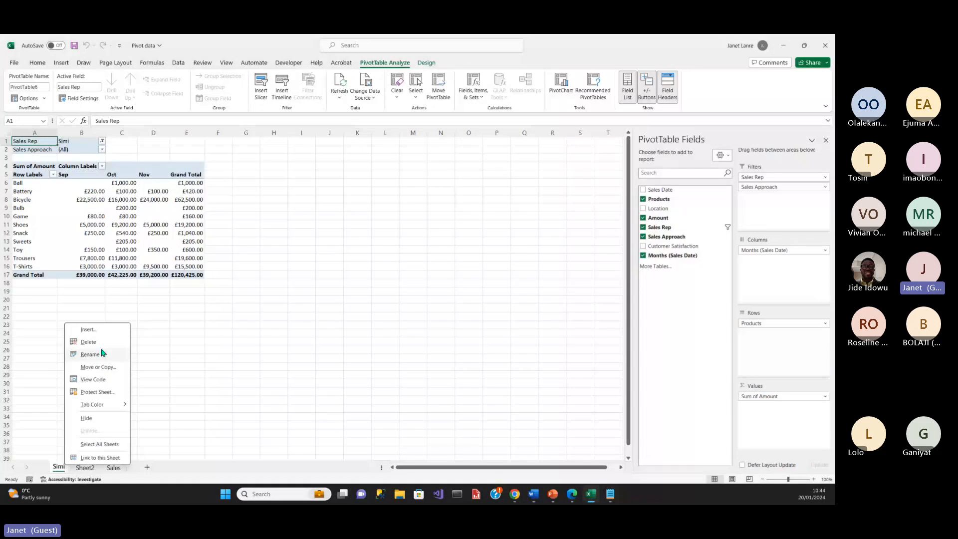
pyautogui.click(95, 342)
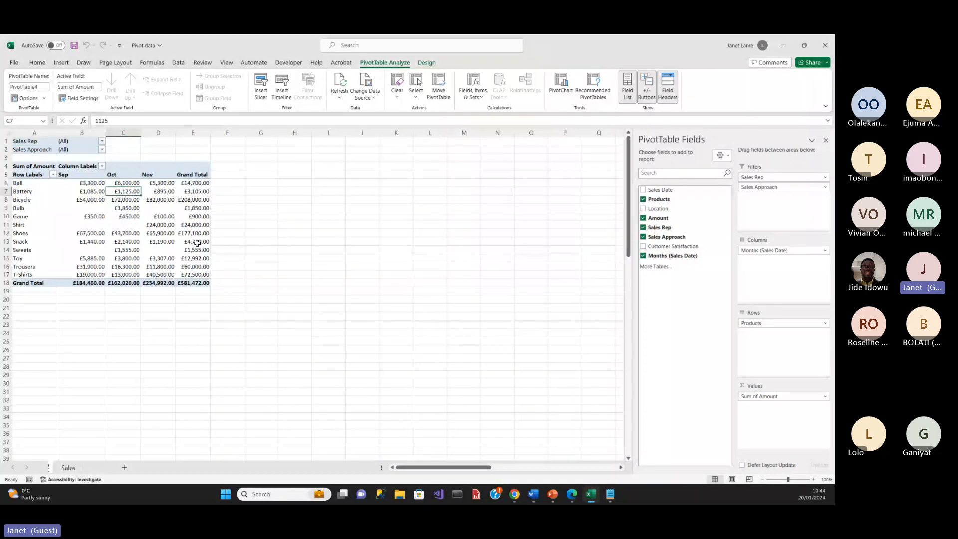
pyautogui.click(102, 141)
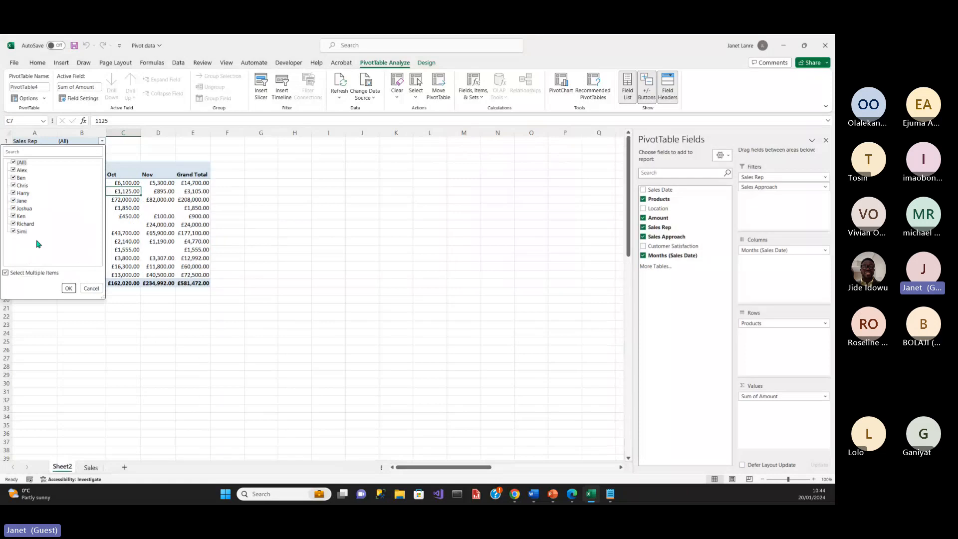
pyautogui.click(91, 288)
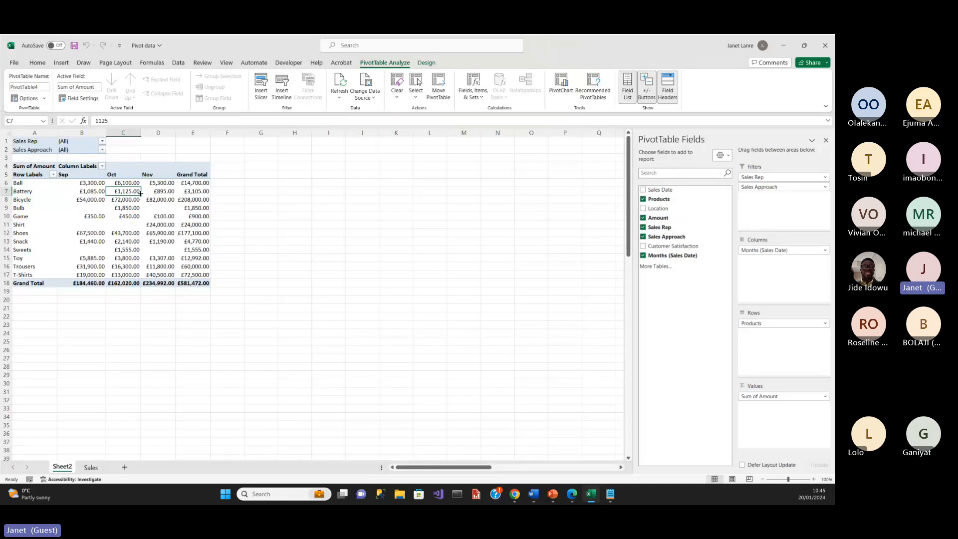
pyautogui.click(101, 142)
pyautogui.click(13, 162)
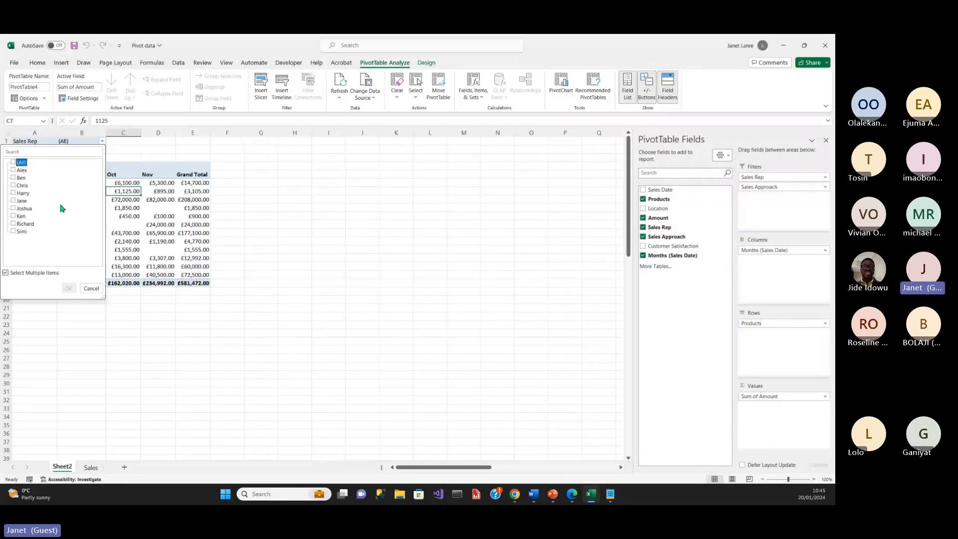
pyautogui.press('Escape')
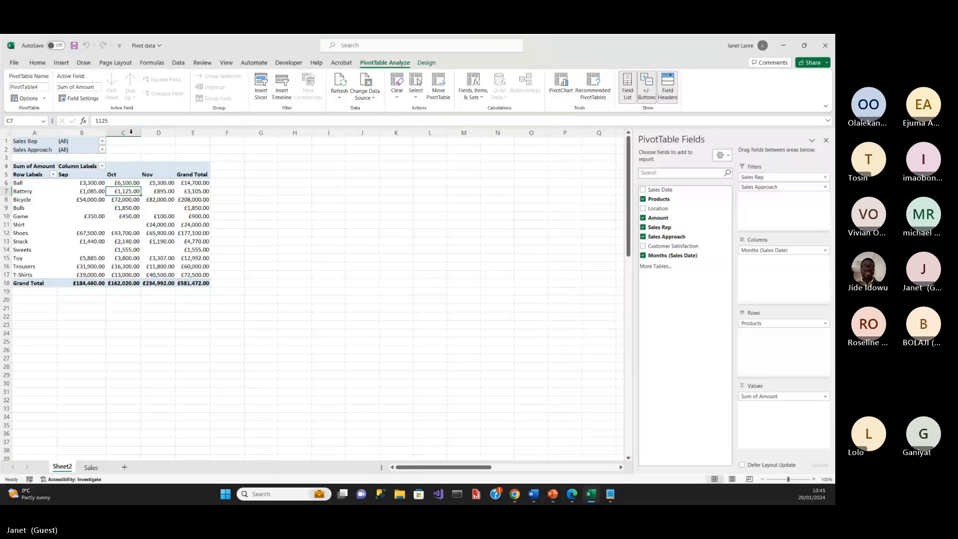
# Generate report filter pages from the Sheet2 PivotTable for the Sales Rep field.
pyautogui.click(44, 99)
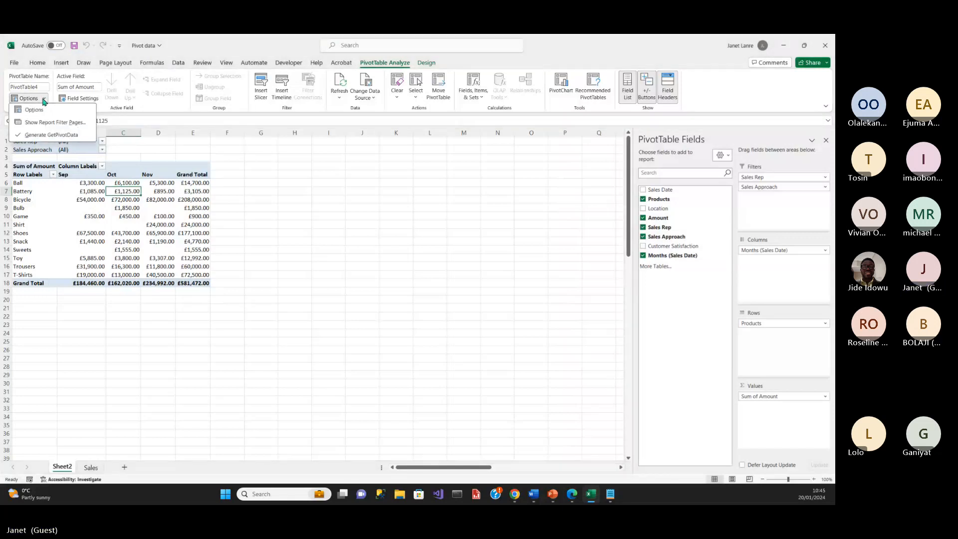
pyautogui.click(67, 124)
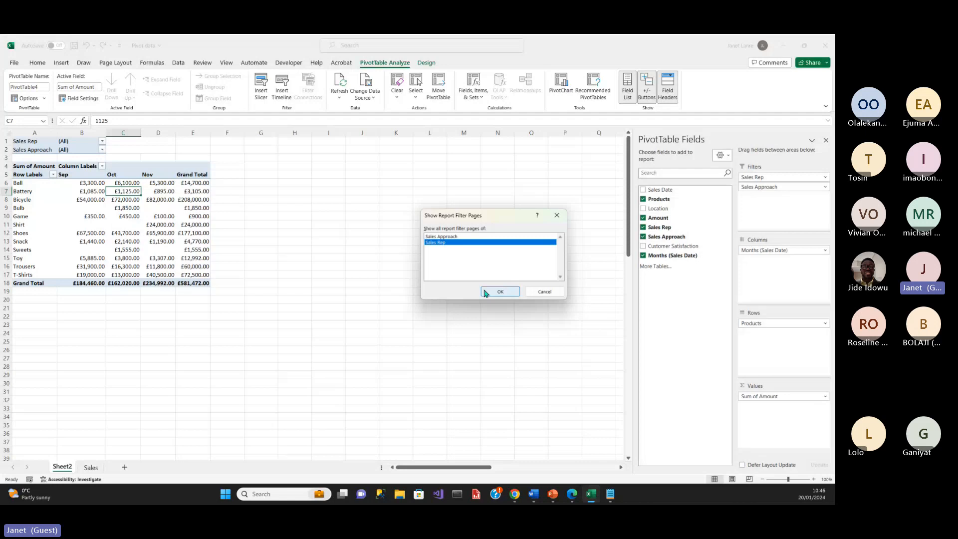
pyautogui.click(499, 291)
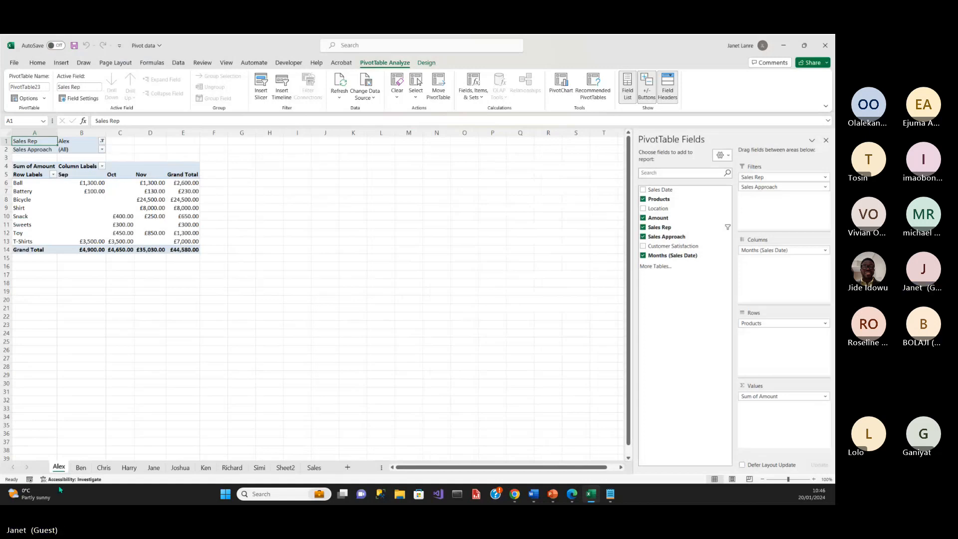
# Review the generated pages of the first four sales reps, comparing each sheet's products and monthly amounts.
pyautogui.click(80, 468)
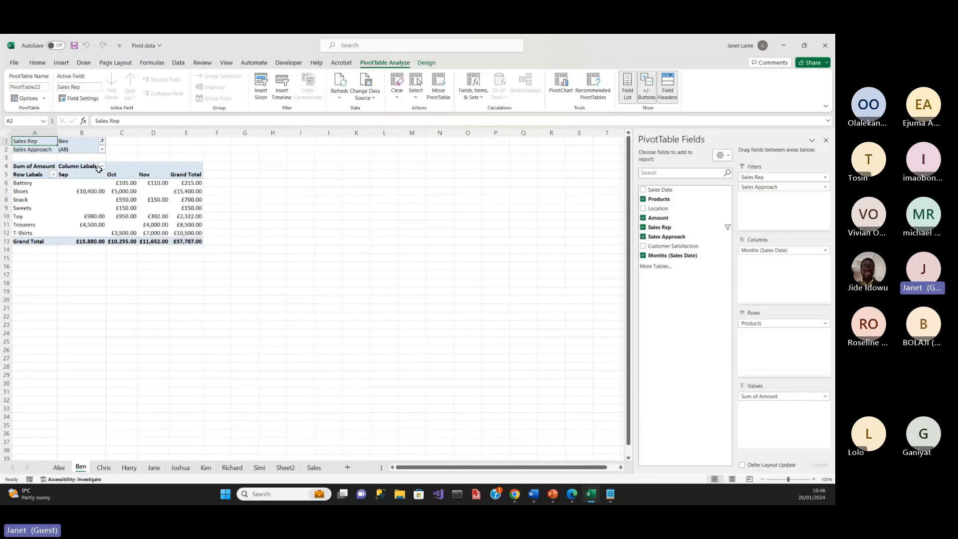
pyautogui.click(104, 467)
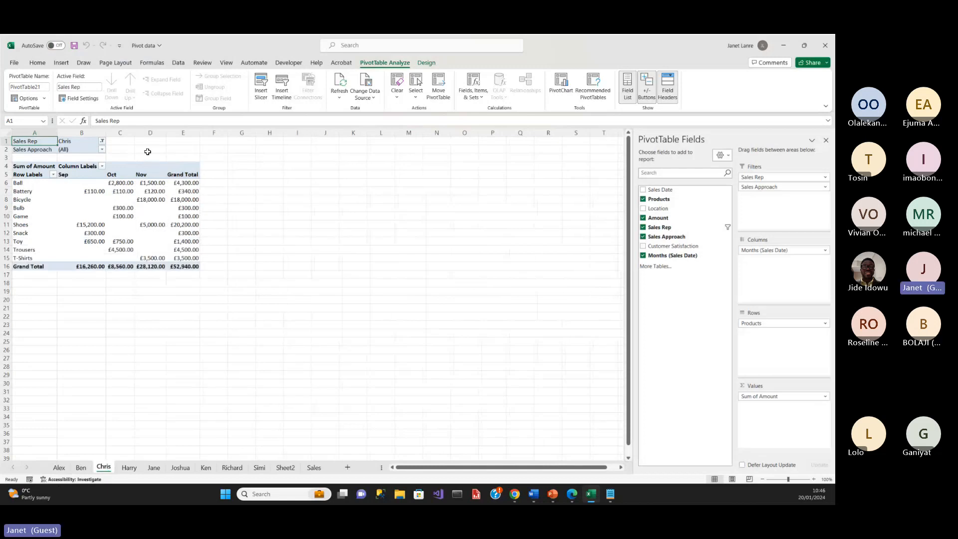
pyautogui.click(81, 468)
pyautogui.click(59, 467)
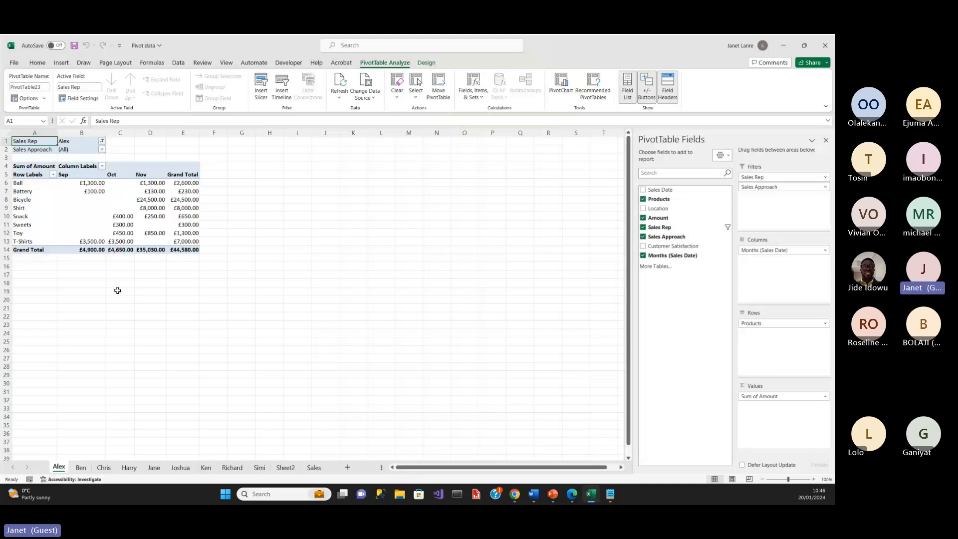
pyautogui.click(130, 468)
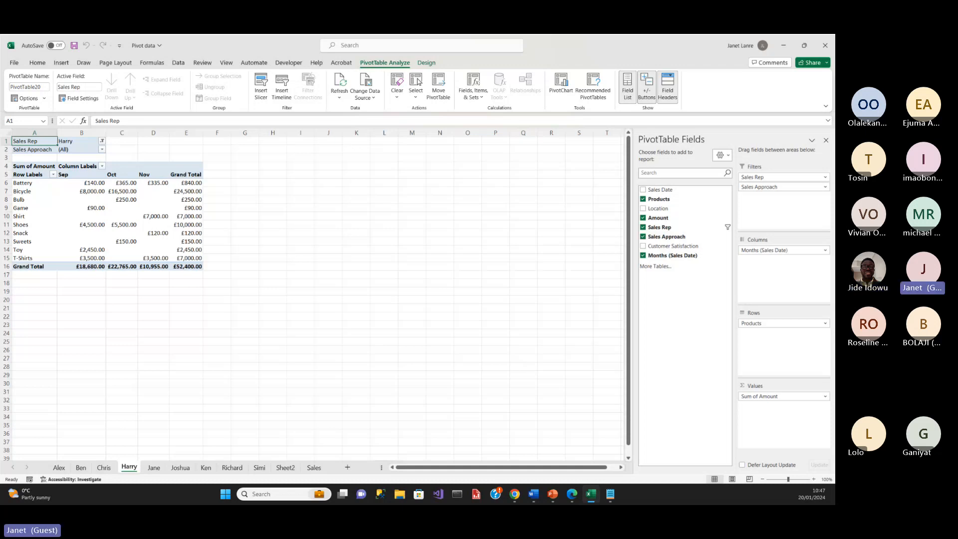
# On Sheet2, insert Location and Sales Approach slicers for the PivotTable and place them side by side next to it.
pyautogui.click(293, 467)
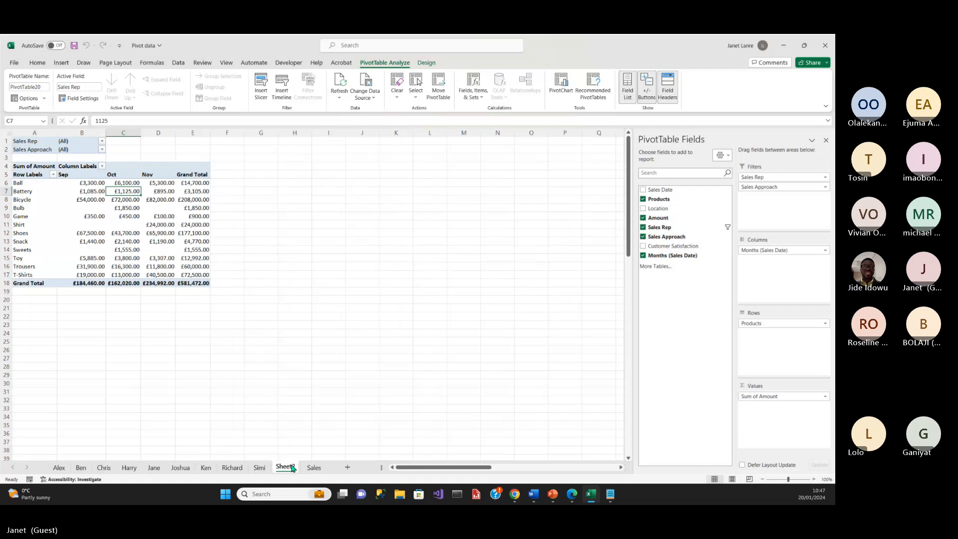
pyautogui.click(194, 217)
pyautogui.click(162, 225)
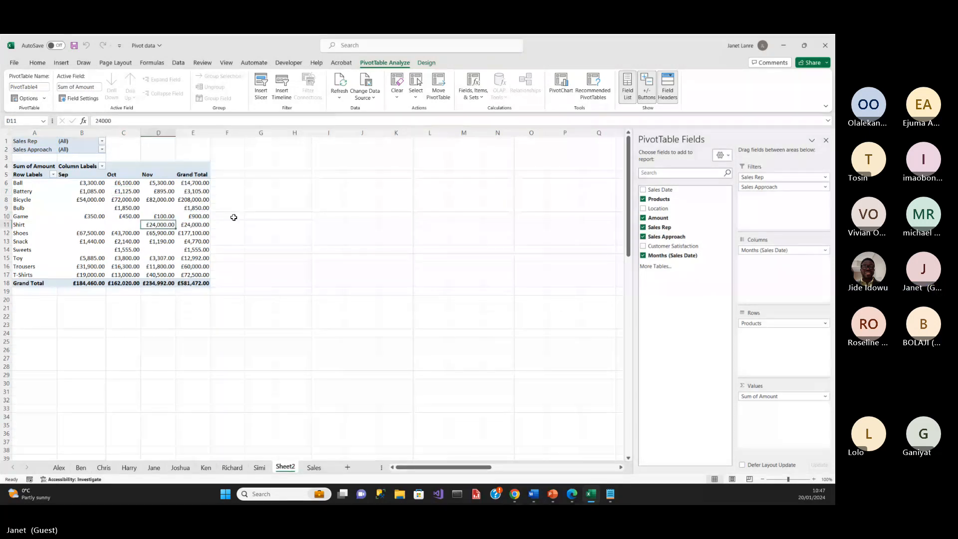
pyautogui.click(233, 216)
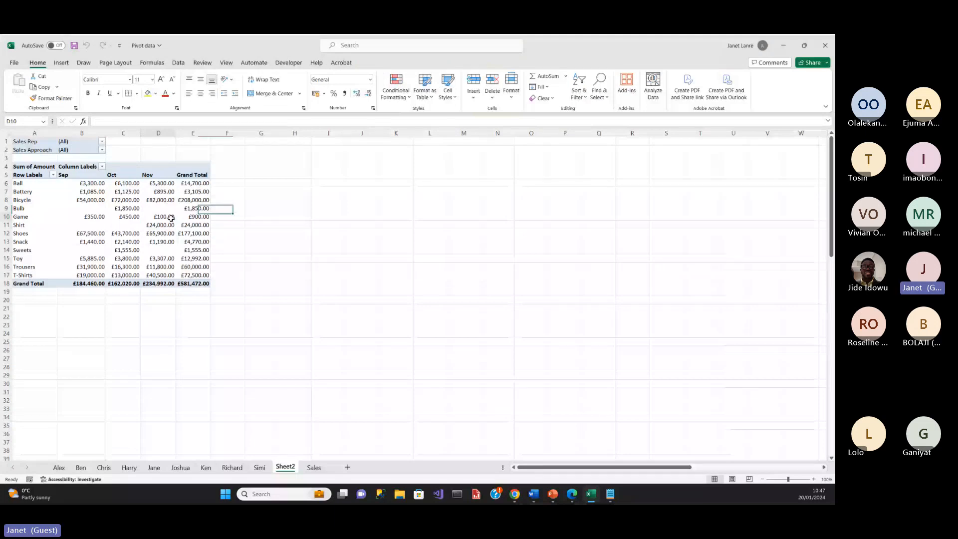
pyautogui.click(171, 218)
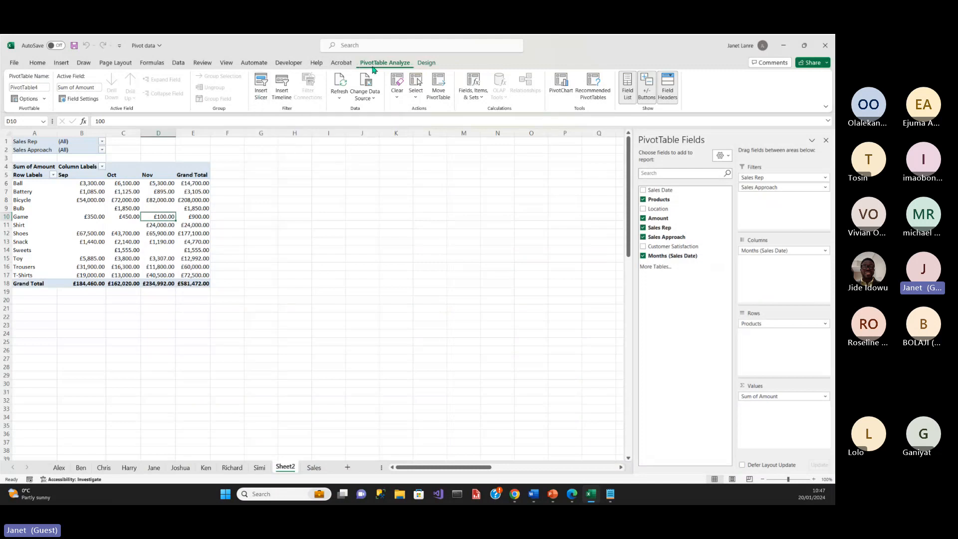
pyautogui.click(263, 97)
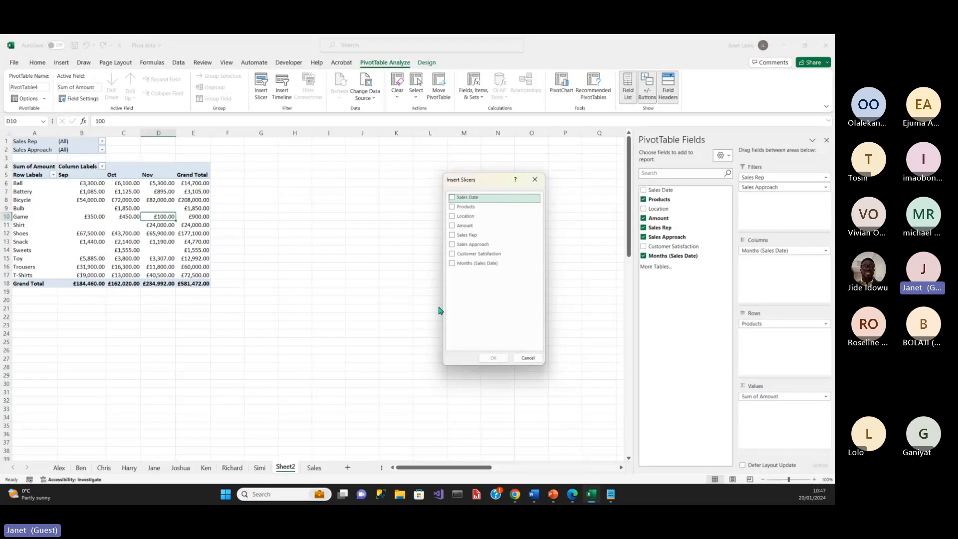
pyautogui.click(452, 217)
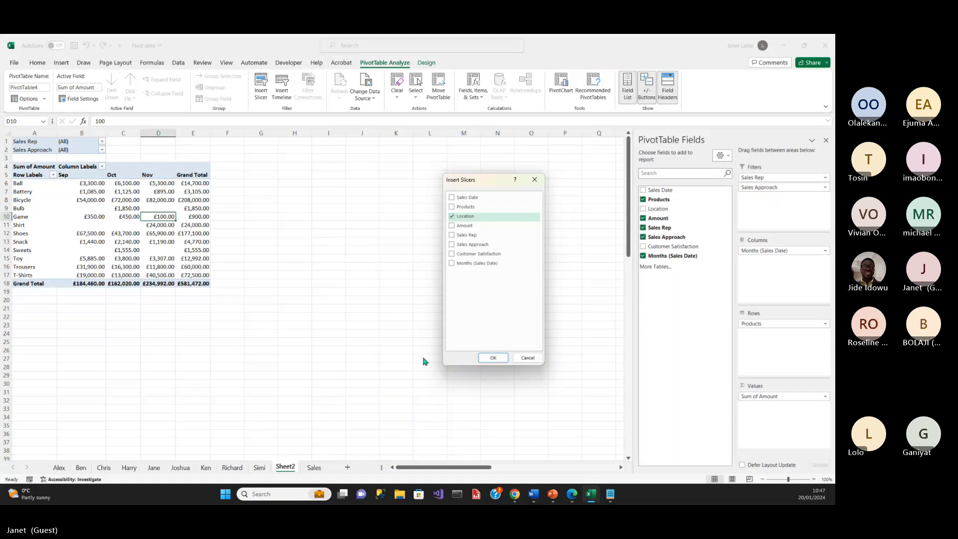
pyautogui.click(452, 244)
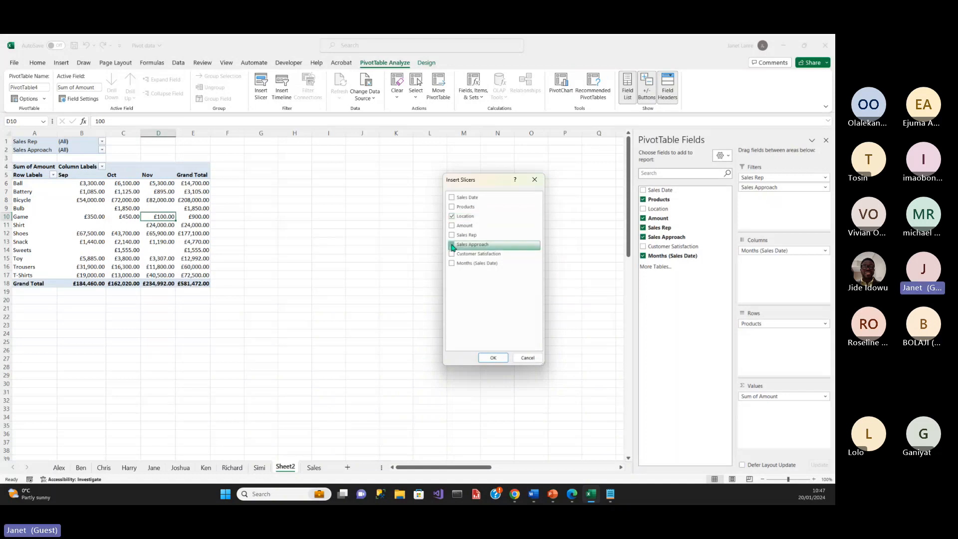
pyautogui.click(491, 358)
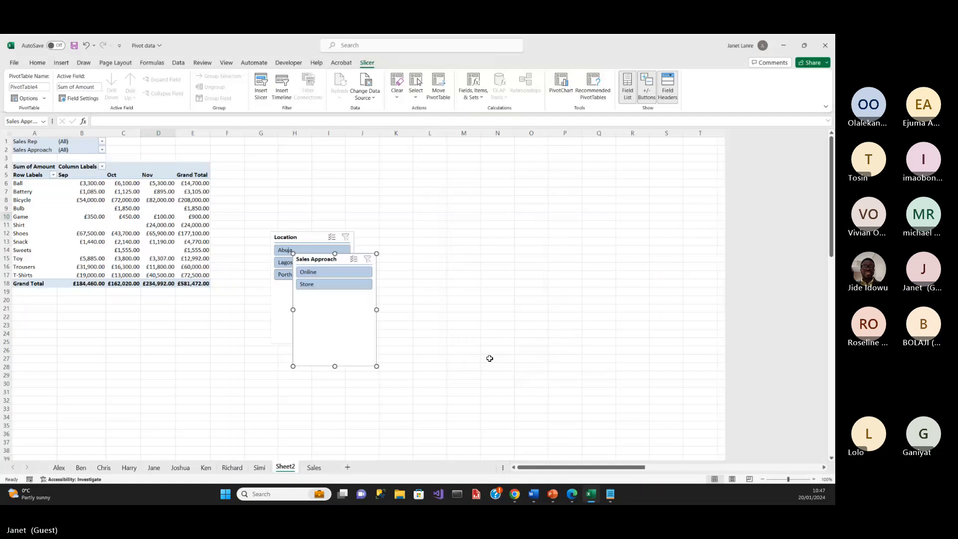
pyautogui.moveTo(302, 237); pyautogui.dragTo(290, 158)
pyautogui.moveTo(326, 260); pyautogui.dragTo(402, 159)
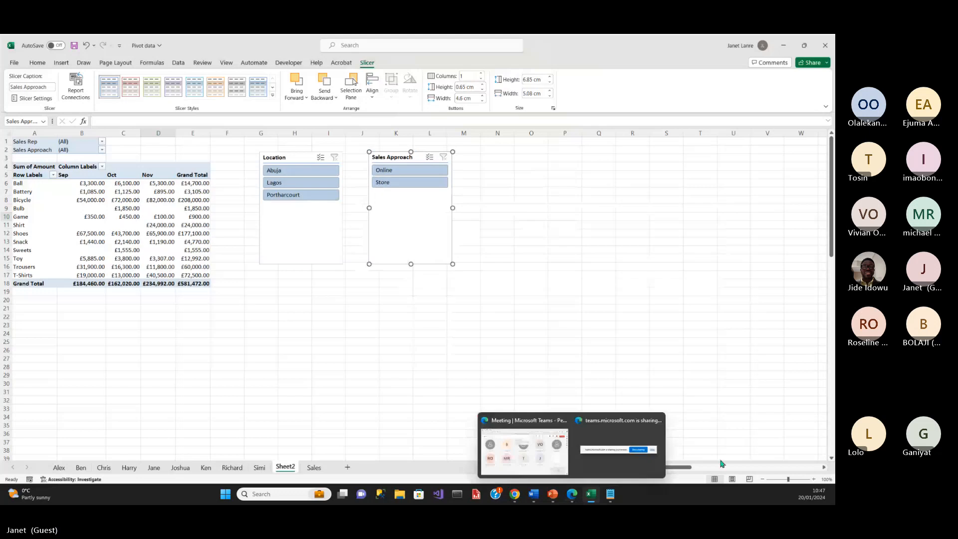
# Filter by Abuja, Lagos and Portharcourt in turn with the Location slicer, try multi-select with Abuja added, and keep only Portharcourt selected.
pyautogui.click(282, 171)
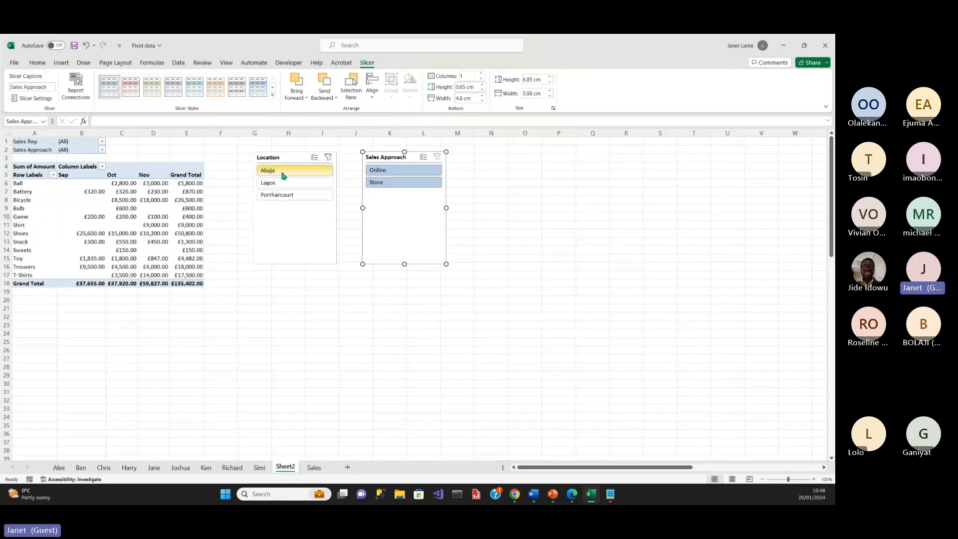
pyautogui.click(275, 182)
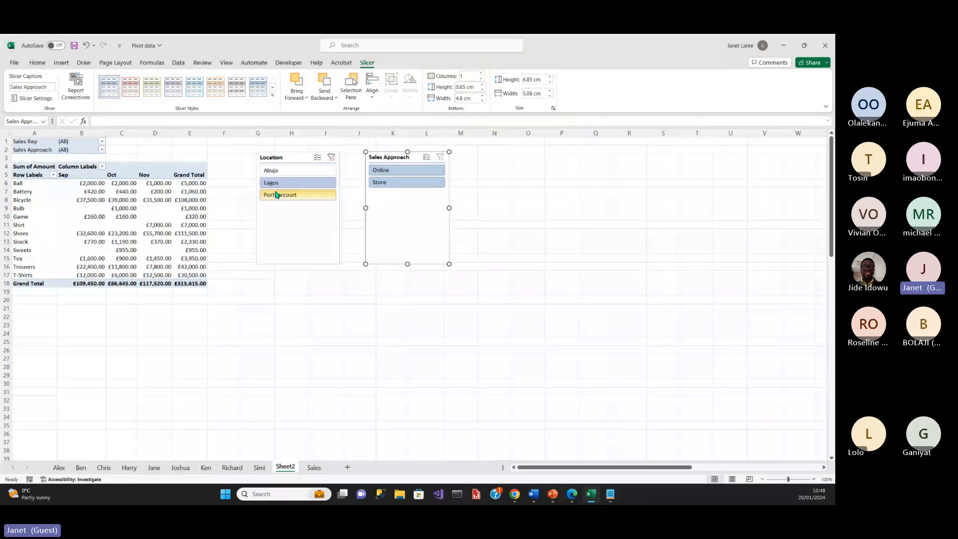
pyautogui.click(276, 195)
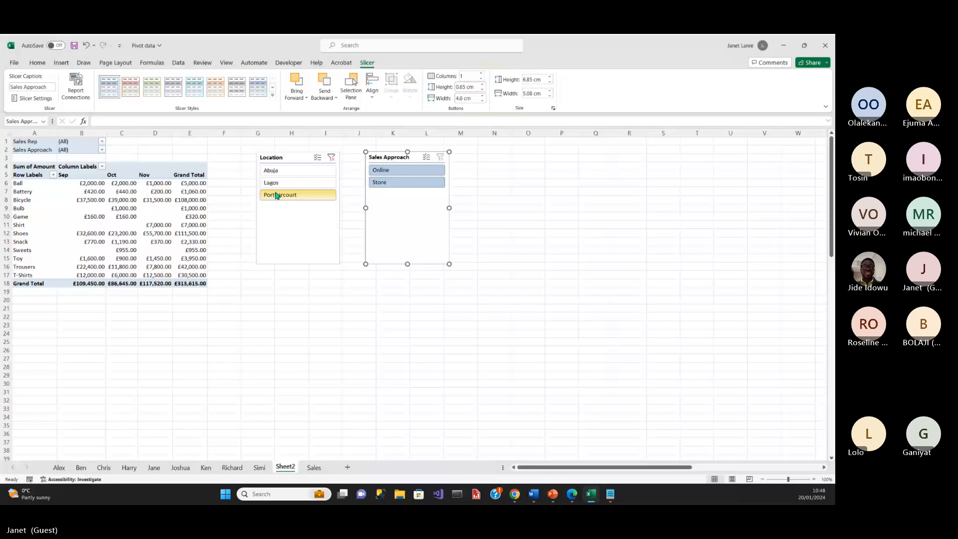
pyautogui.click(307, 174)
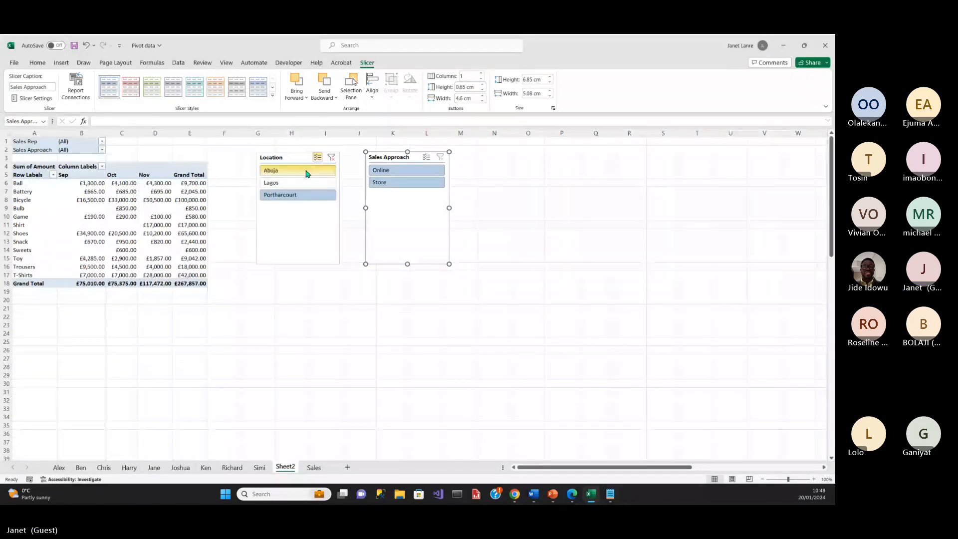
pyautogui.click(301, 174)
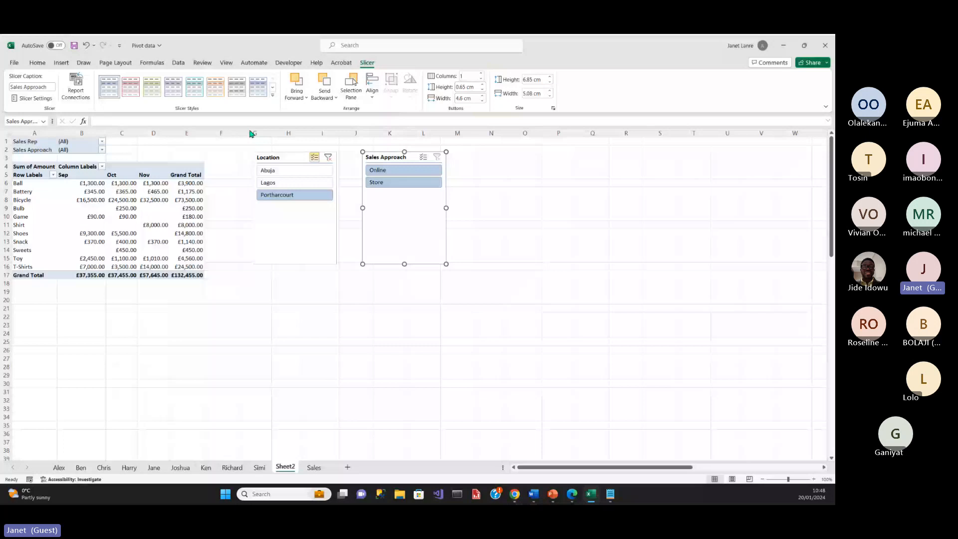
# Insert a timeline for the Sheet2 PivotTable.
pyautogui.click(131, 200)
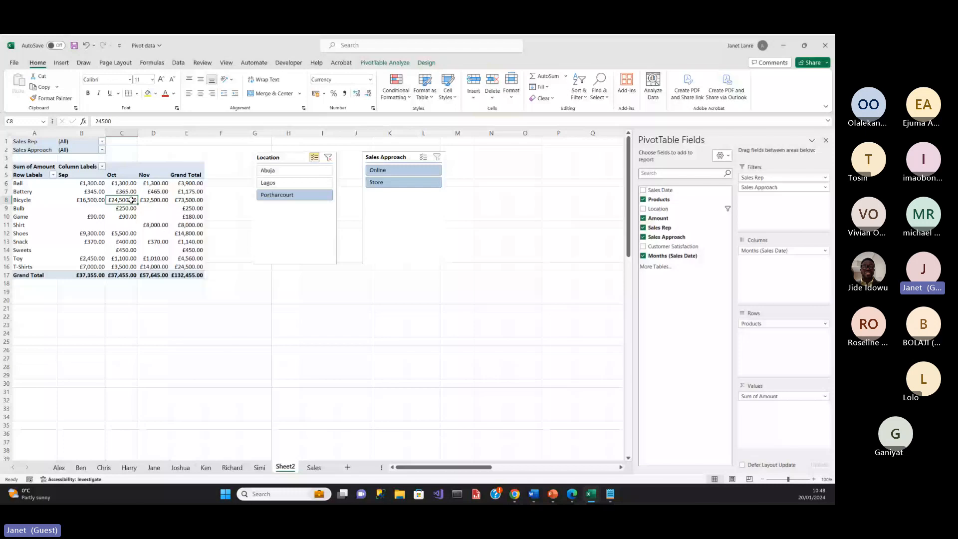
pyautogui.click(384, 62)
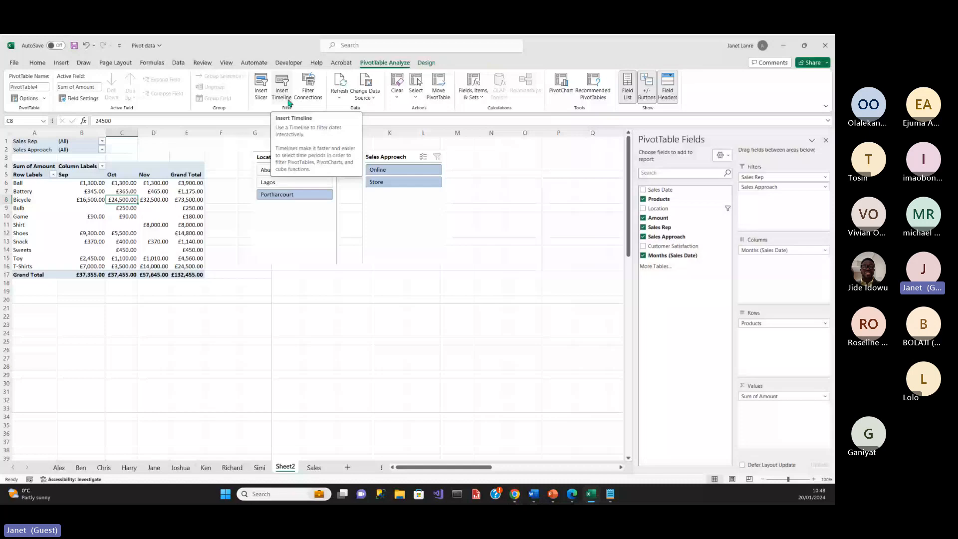
# Insert a timeline for the Sales Date field of the PivotTable.
pyautogui.click(288, 103)
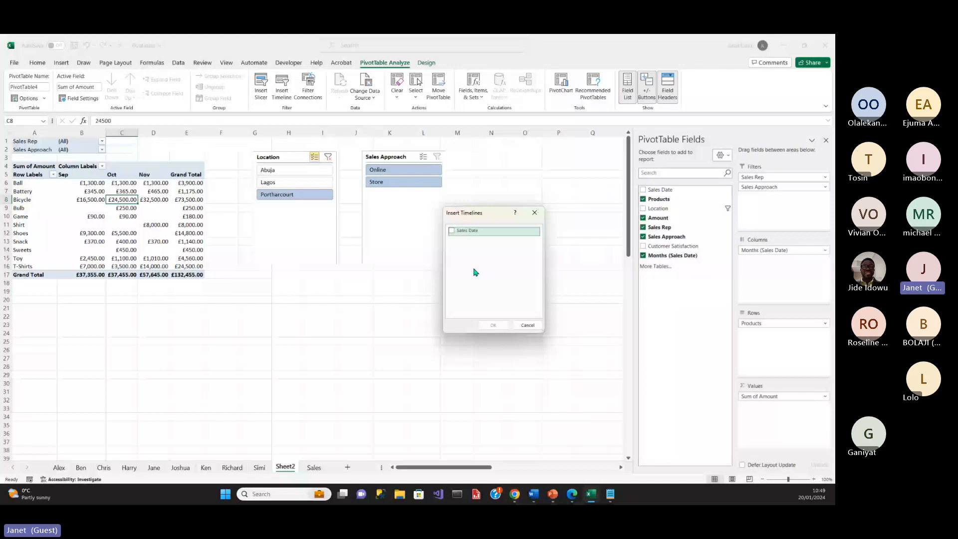
pyautogui.click(452, 230)
pyautogui.click(493, 325)
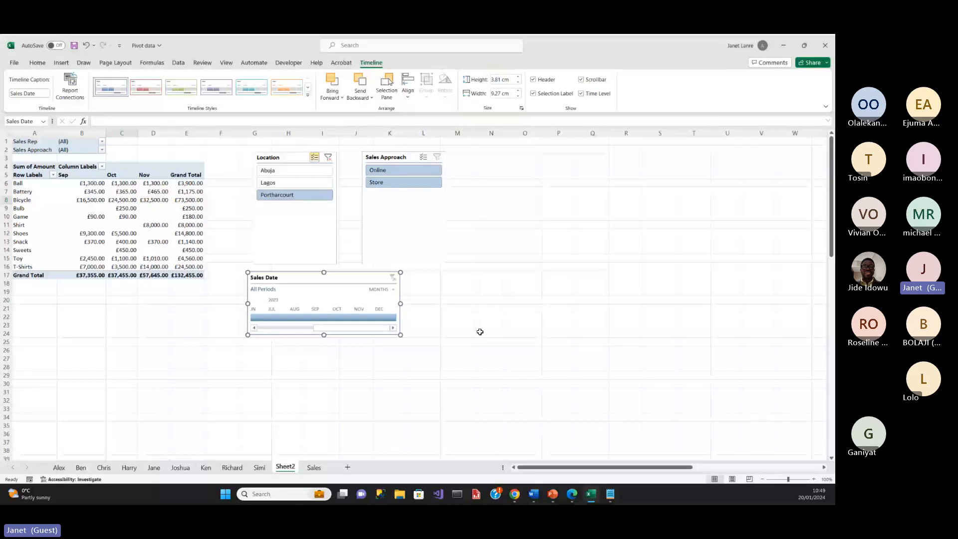
# Filter the PivotTable through the timeline by December 2023, by November to December 2023, and by October 2023 alone.
pyautogui.click(383, 318)
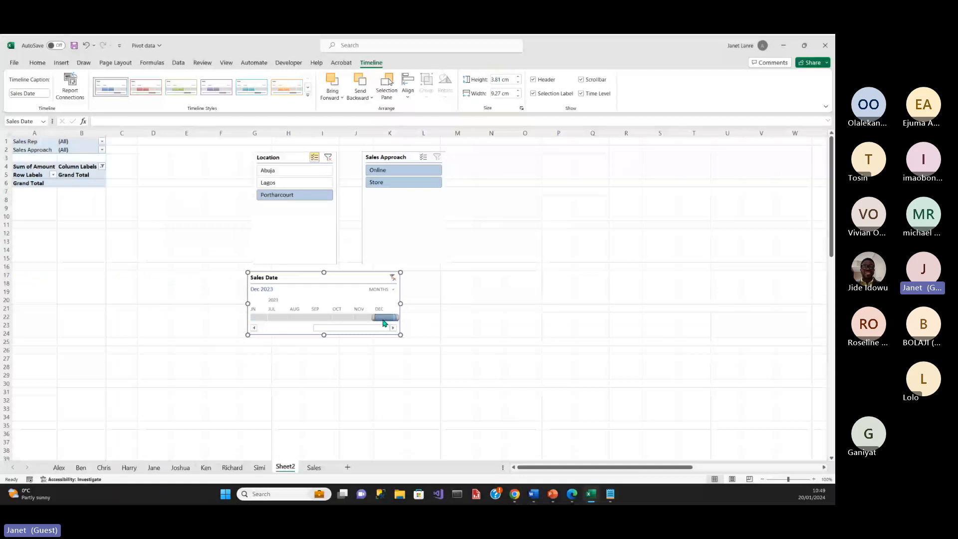
pyautogui.moveTo(373, 318); pyautogui.dragTo(344, 319)
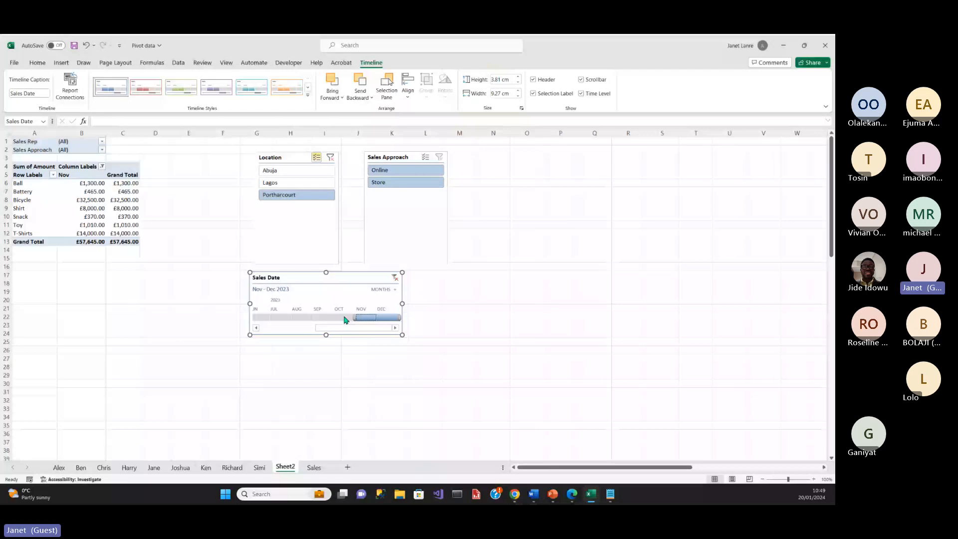
pyautogui.click(343, 320)
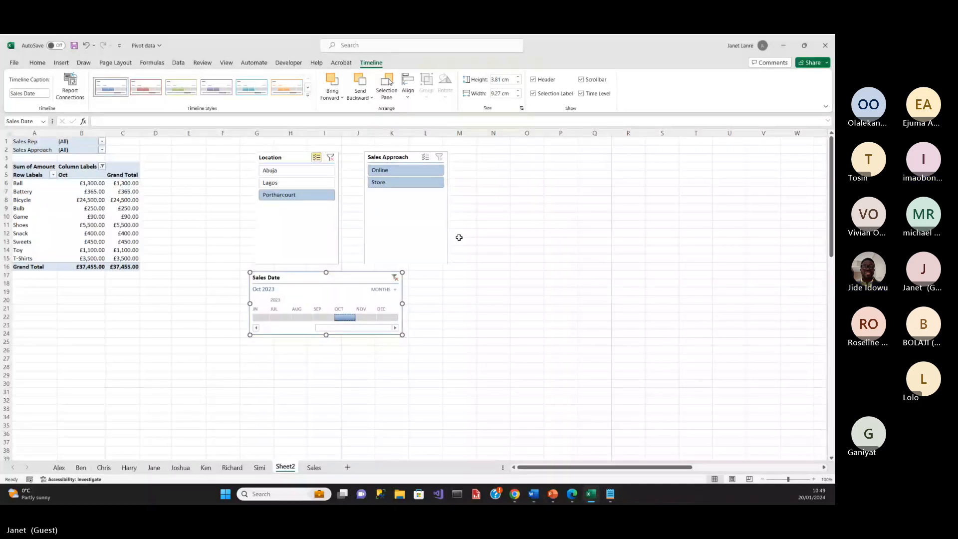
pyautogui.click(459, 308)
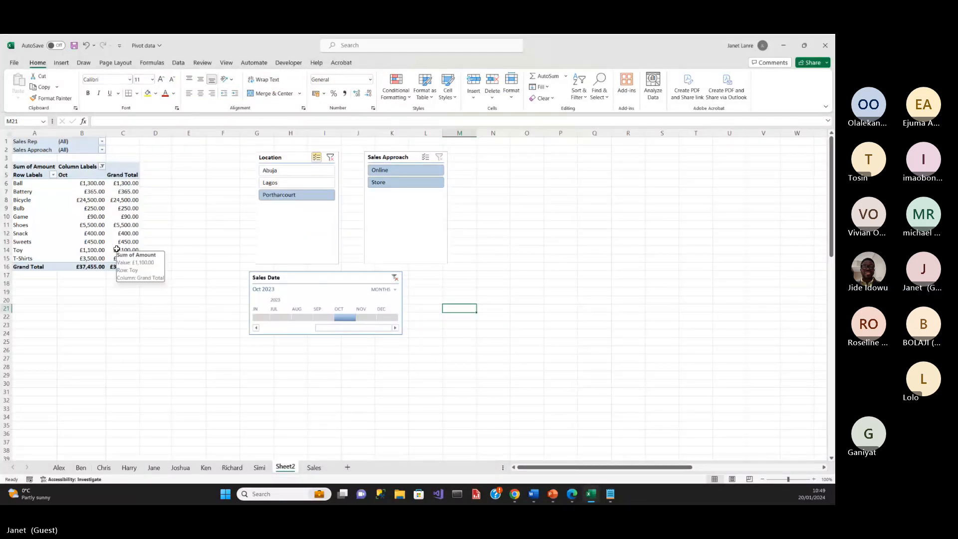
# Insert another Sales Date timeline for the same PivotTable.
pyautogui.click(112, 240)
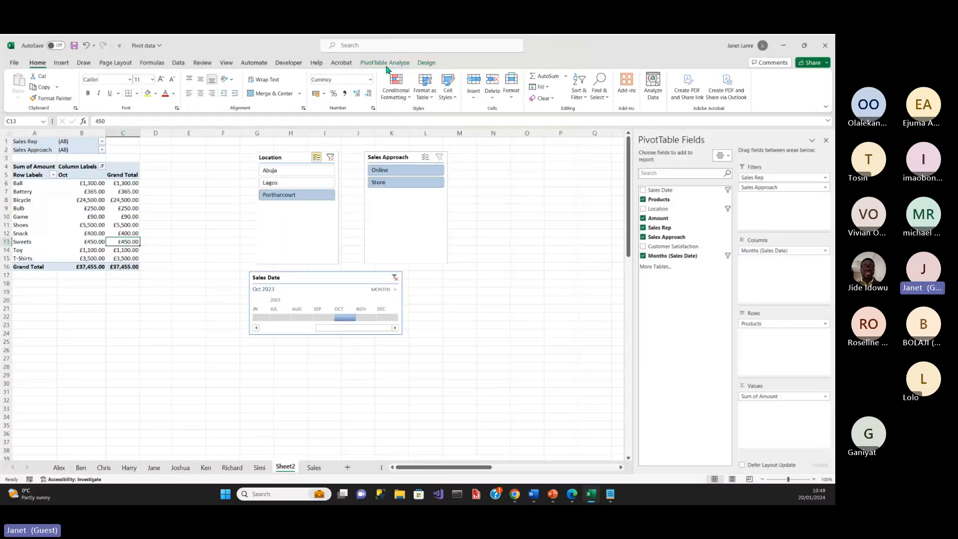
pyautogui.click(384, 63)
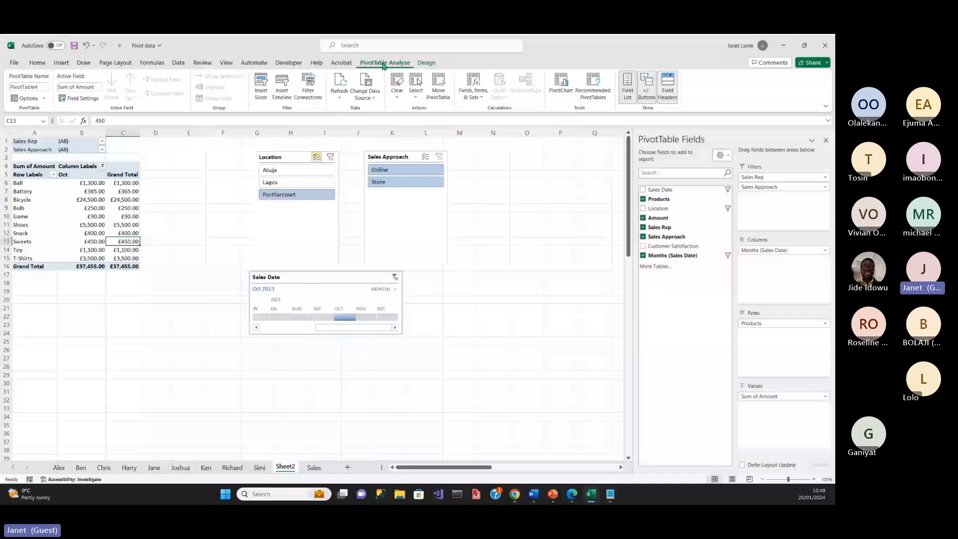
pyautogui.click(282, 87)
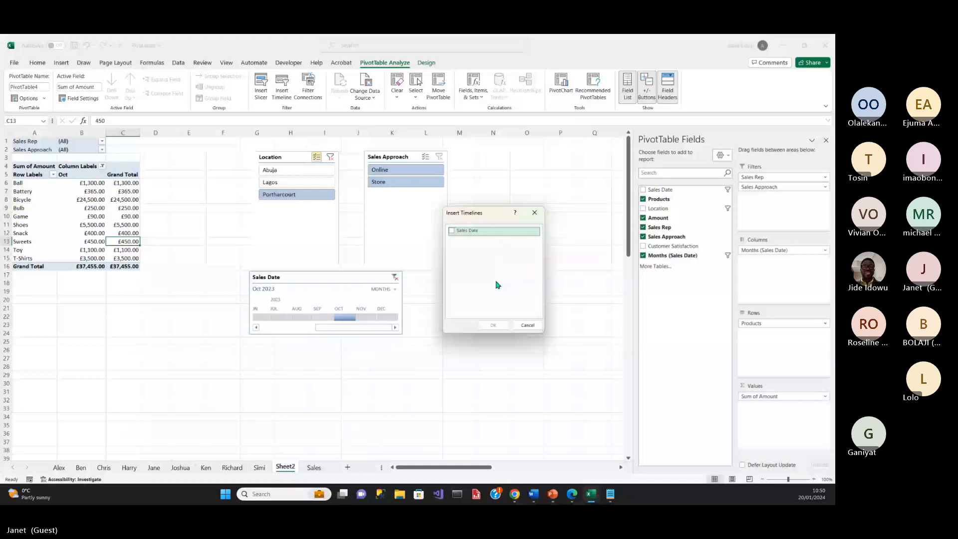
pyautogui.click(451, 231)
pyautogui.click(494, 325)
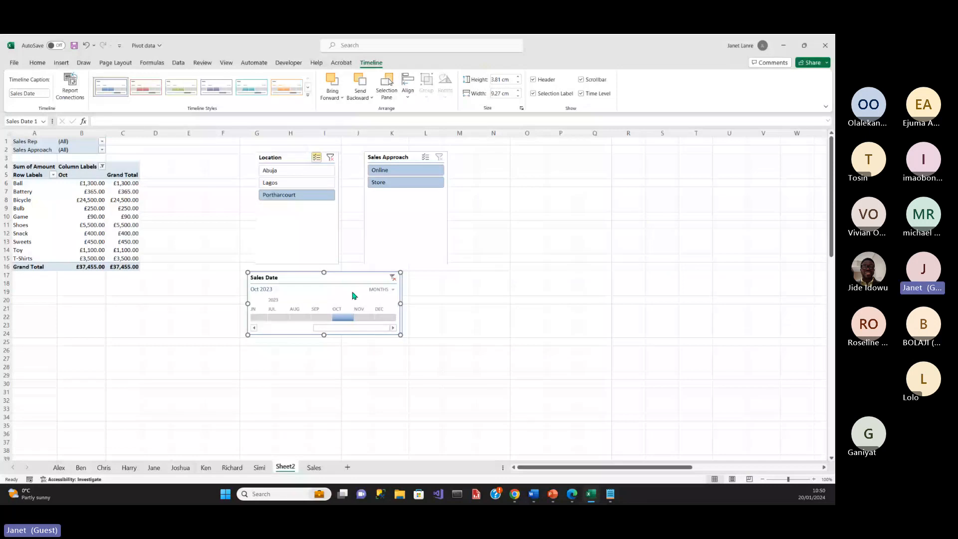
# Filter the PivotTable with the new timeline by November, October and September 2023 in turn.
pyautogui.click(358, 317)
pyautogui.click(340, 317)
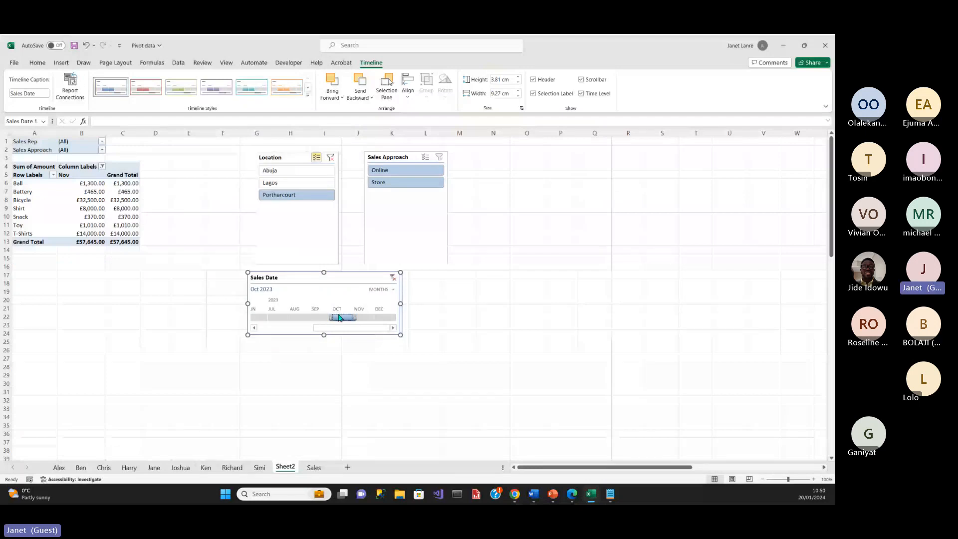
pyautogui.click(320, 317)
# Change the timeline's time level to days and filter the PivotTable to September 2, 2023.
pyautogui.click(393, 289)
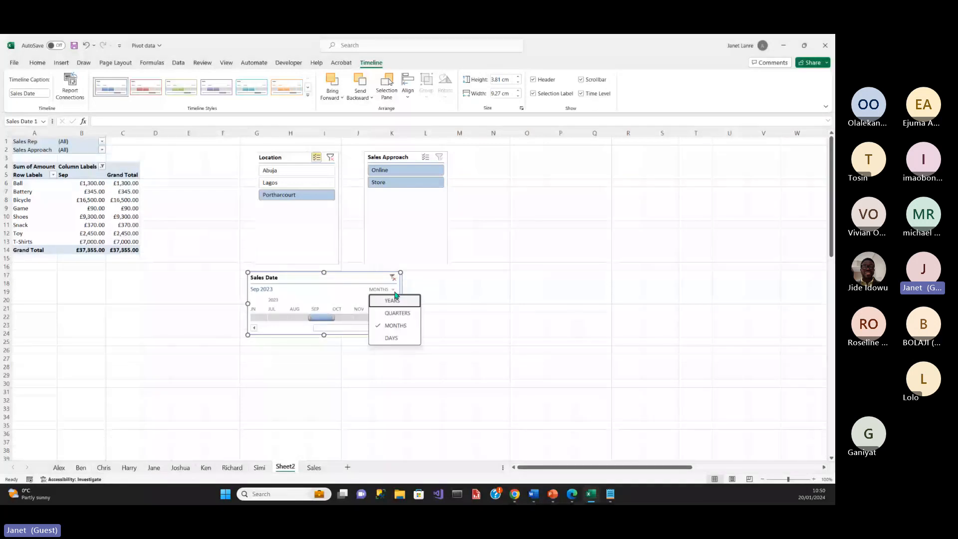
pyautogui.click(391, 338)
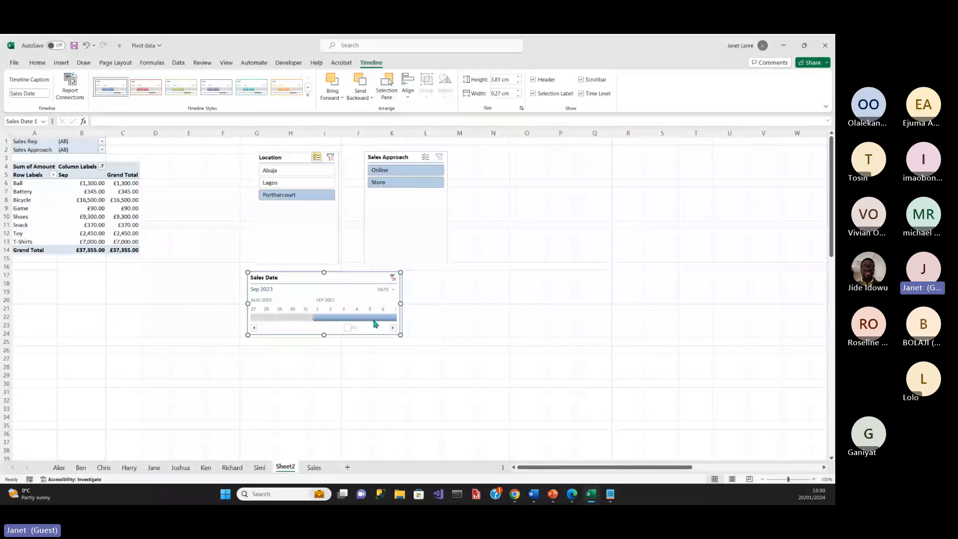
pyautogui.click(334, 318)
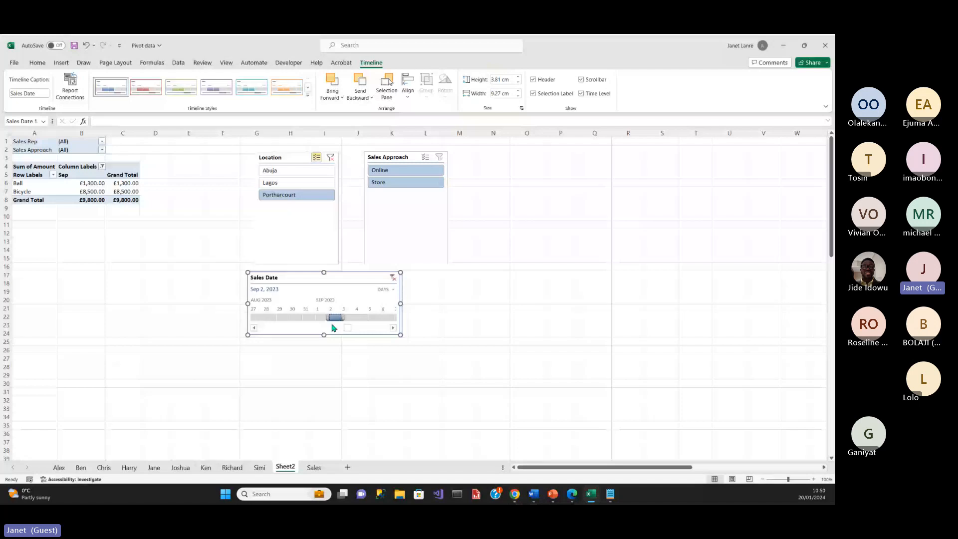
# Set the timeline back to months and clear the Sales Date and Location filters from the PivotTable.
pyautogui.click(392, 290)
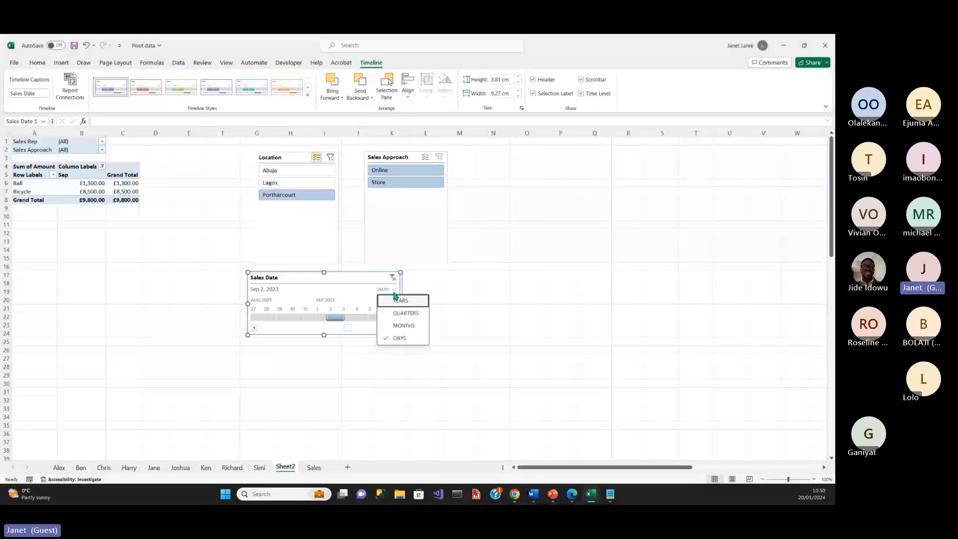
pyautogui.click(402, 326)
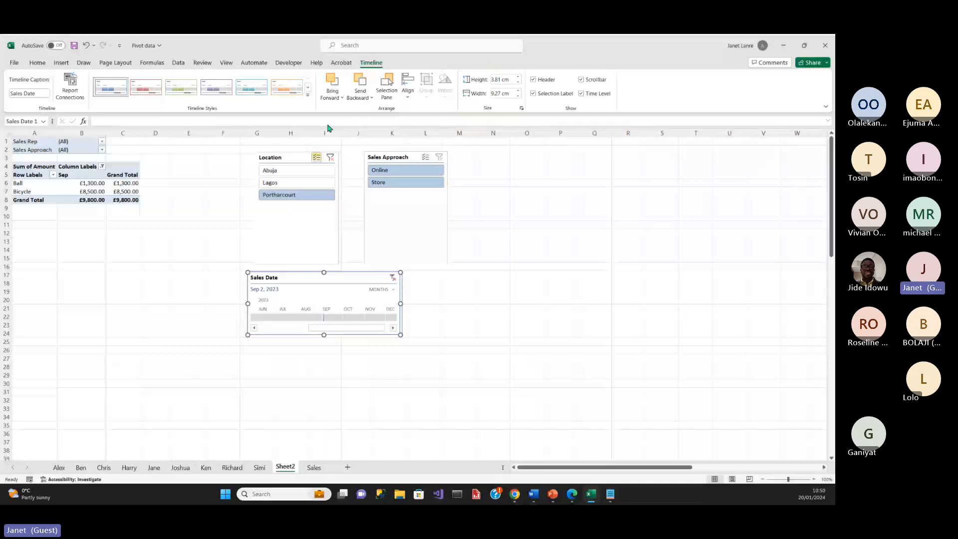
pyautogui.click(123, 189)
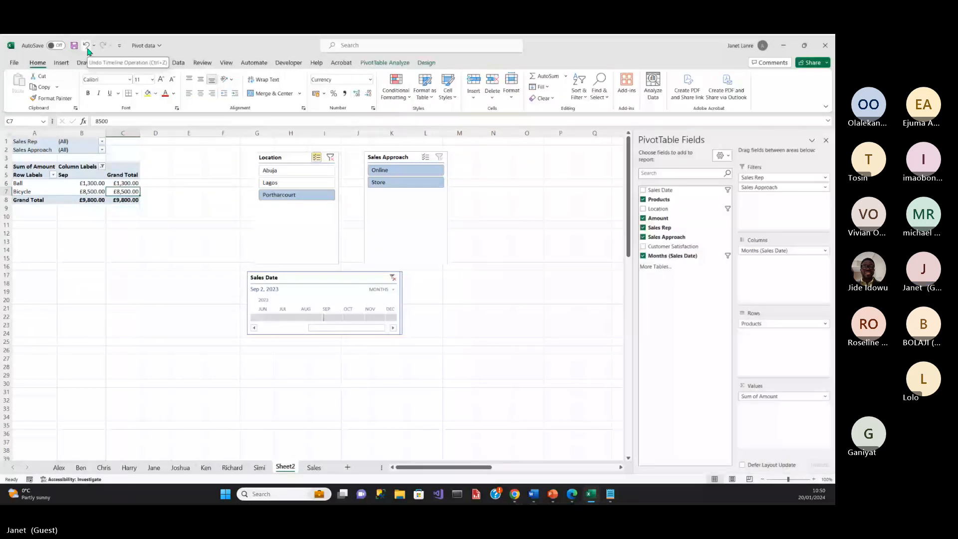
pyautogui.click(396, 277)
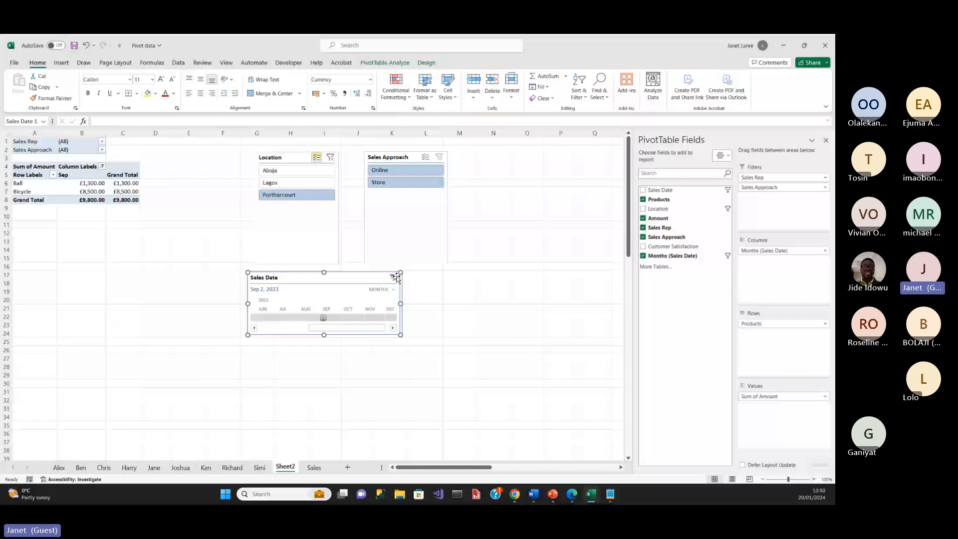
pyautogui.click(395, 276)
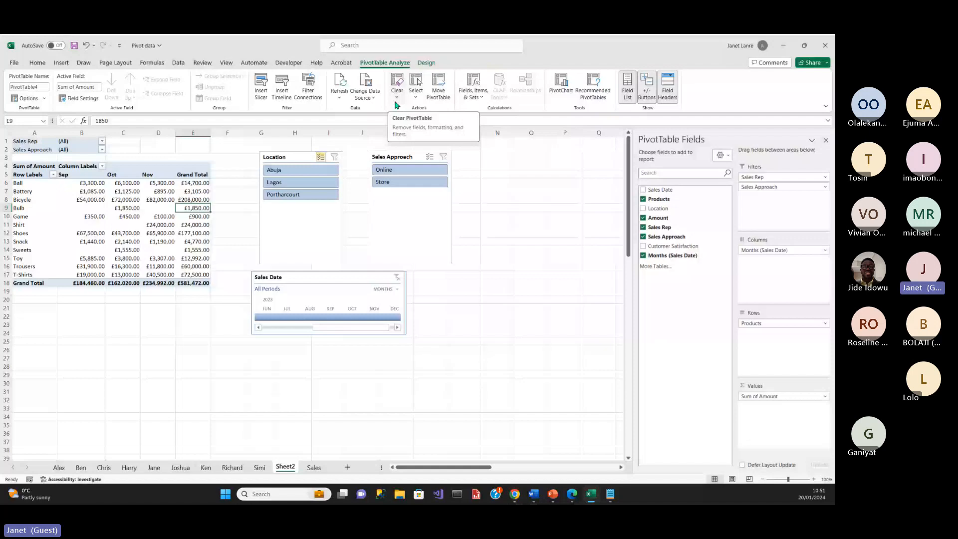
# Select the entire PivotTable, only its values, and only its labels in turn.
pyautogui.click(415, 92)
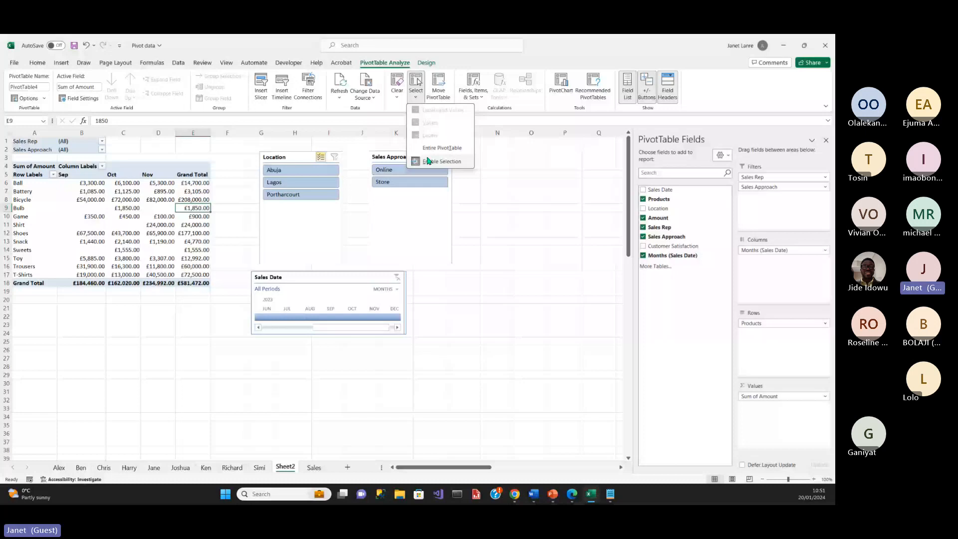
pyautogui.click(434, 148)
pyautogui.click(416, 92)
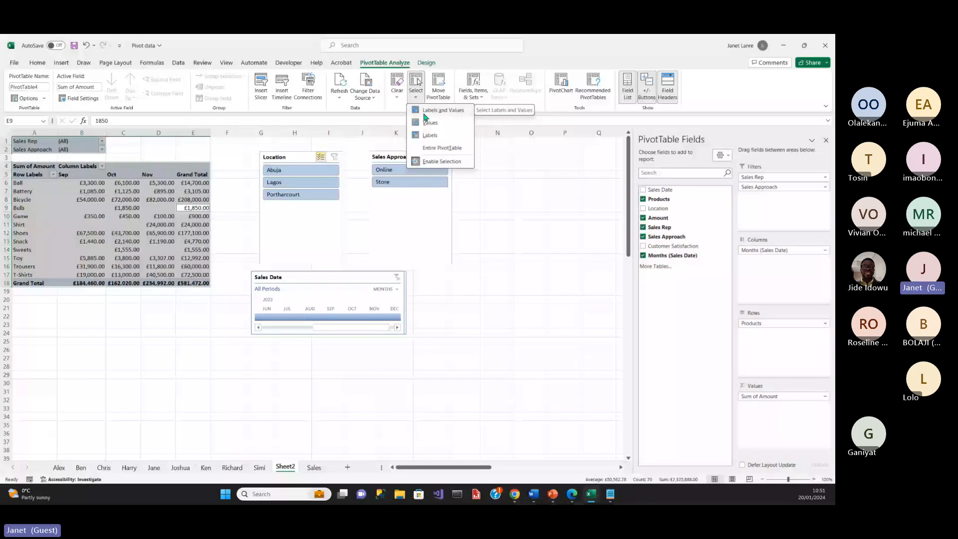
pyautogui.click(429, 122)
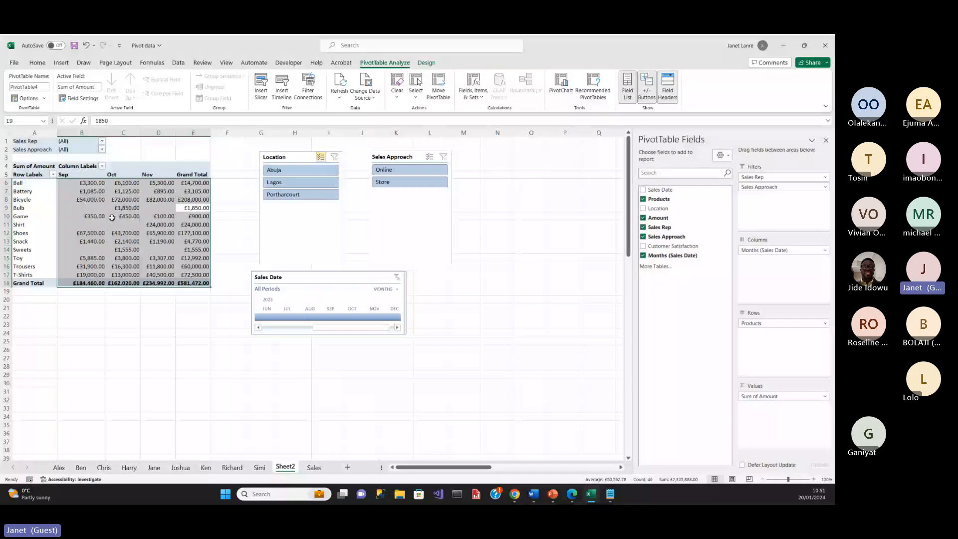
pyautogui.click(416, 87)
pyautogui.click(427, 132)
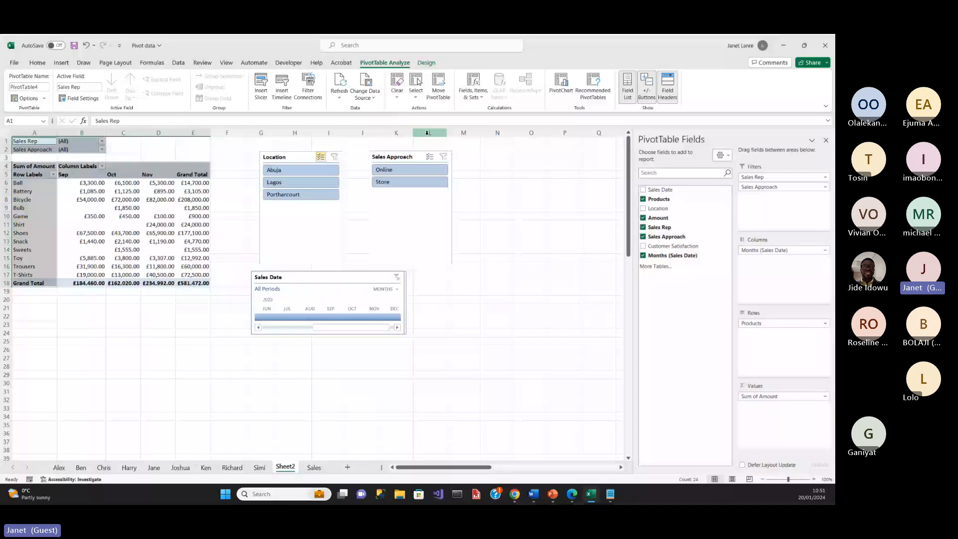
# Open the Move PivotTable options and cancel without relocating the table.
pyautogui.click(438, 86)
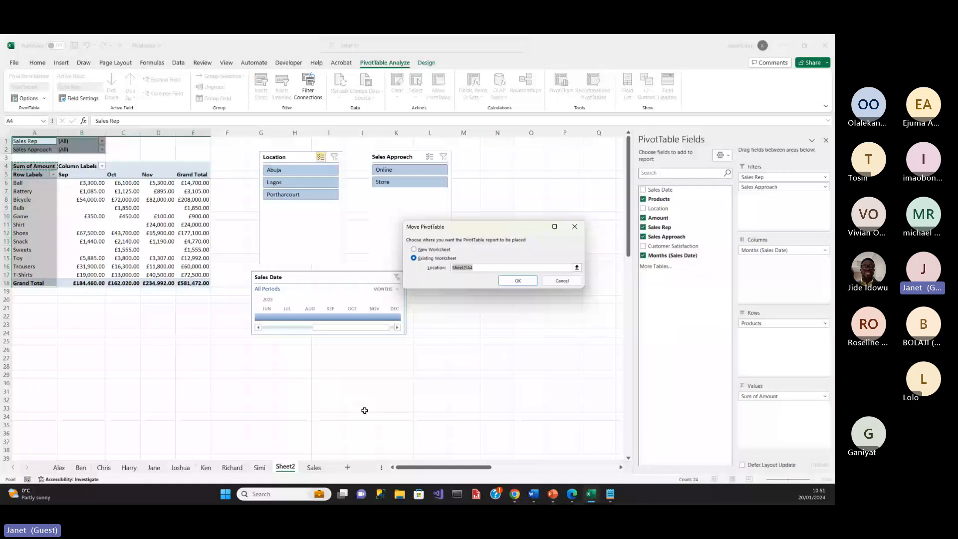
pyautogui.click(567, 284)
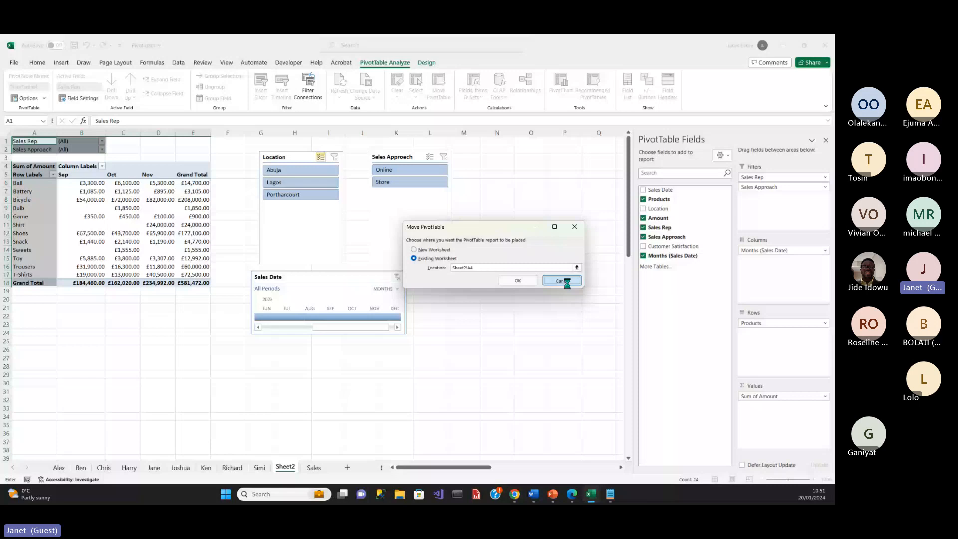
# Apply the light purple PivotTable style and turn off the row headers option.
pyautogui.click(426, 63)
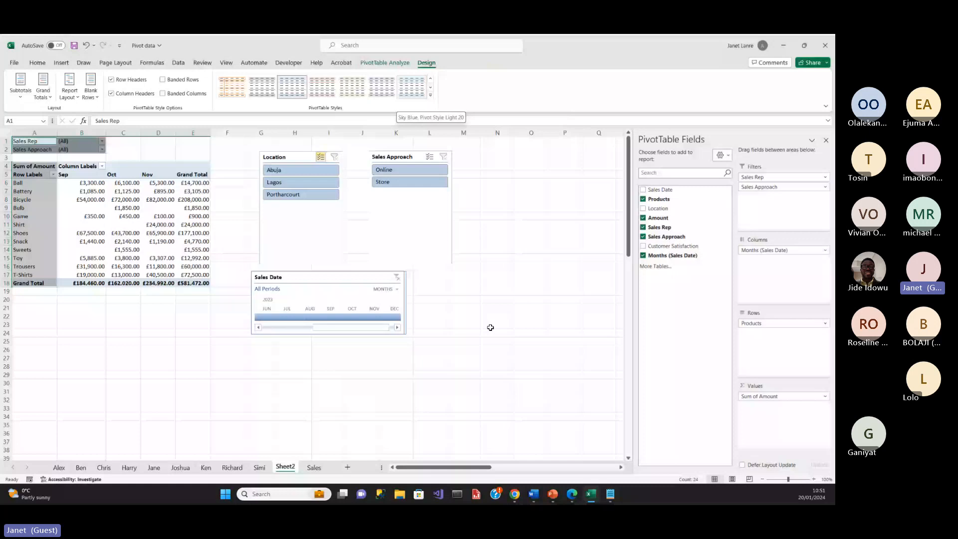
pyautogui.click(158, 250)
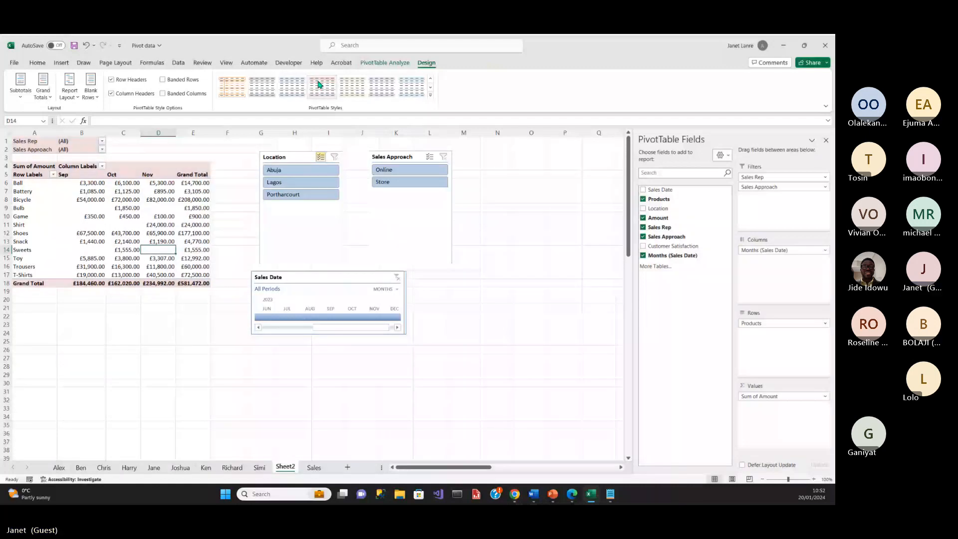
pyautogui.click(366, 89)
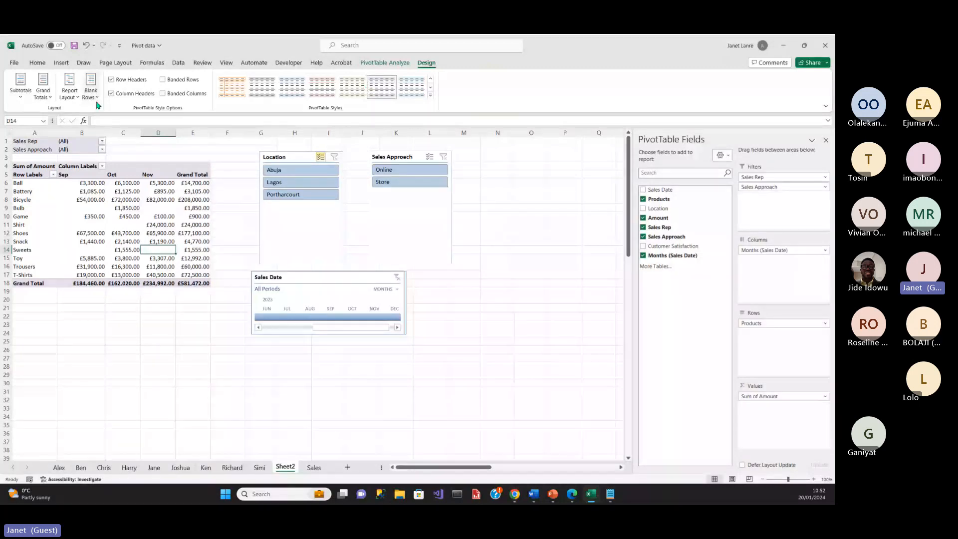
pyautogui.click(112, 81)
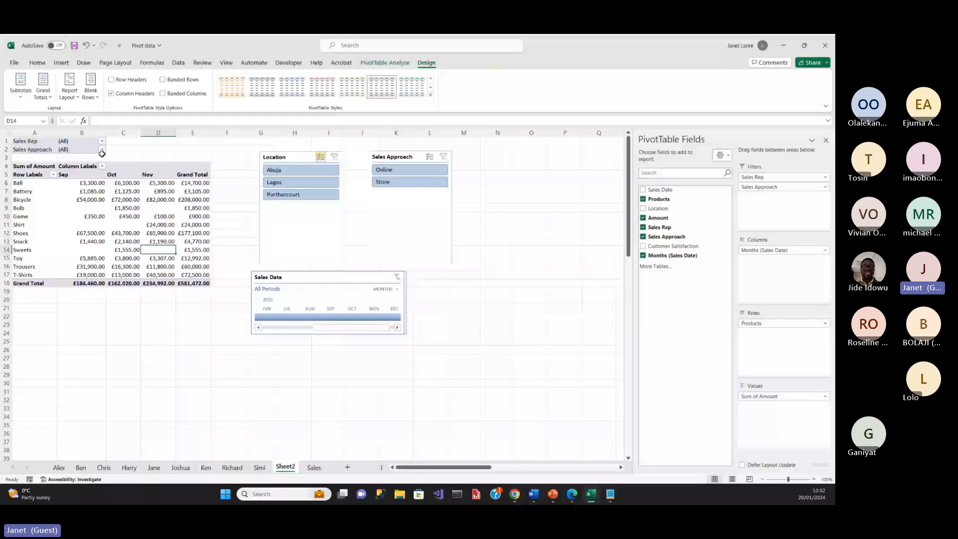
# Try a report layout that shows the field names as headings, and return the PivotTable to compact form.
pyautogui.click(91, 94)
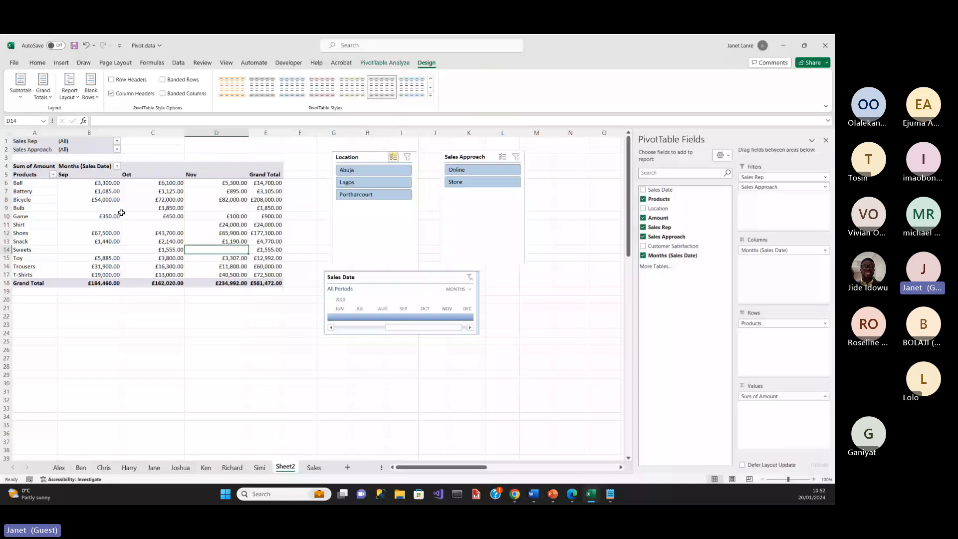
pyautogui.click(72, 96)
pyautogui.click(82, 110)
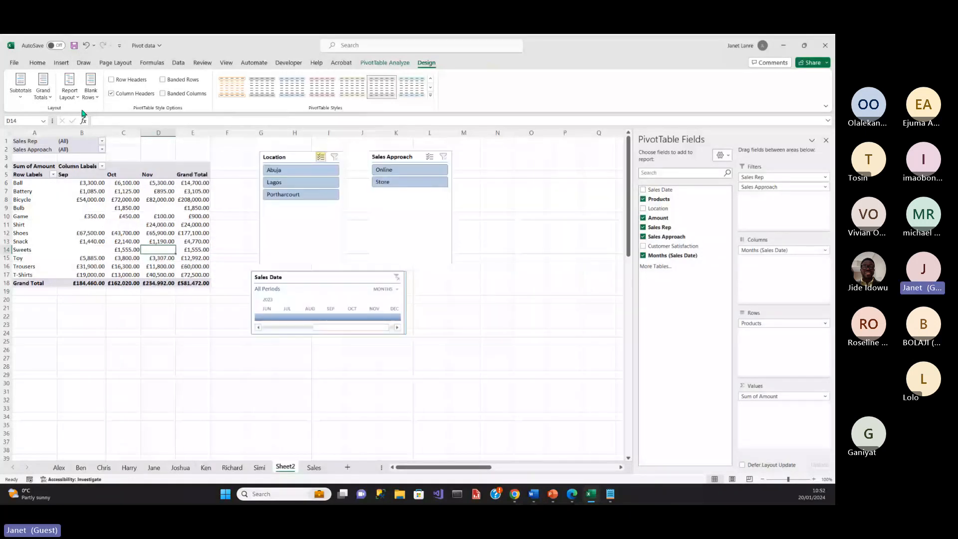
# Show the PivotTable report in tabular form and add the Location field to Rows below Products.
pyautogui.click(71, 94)
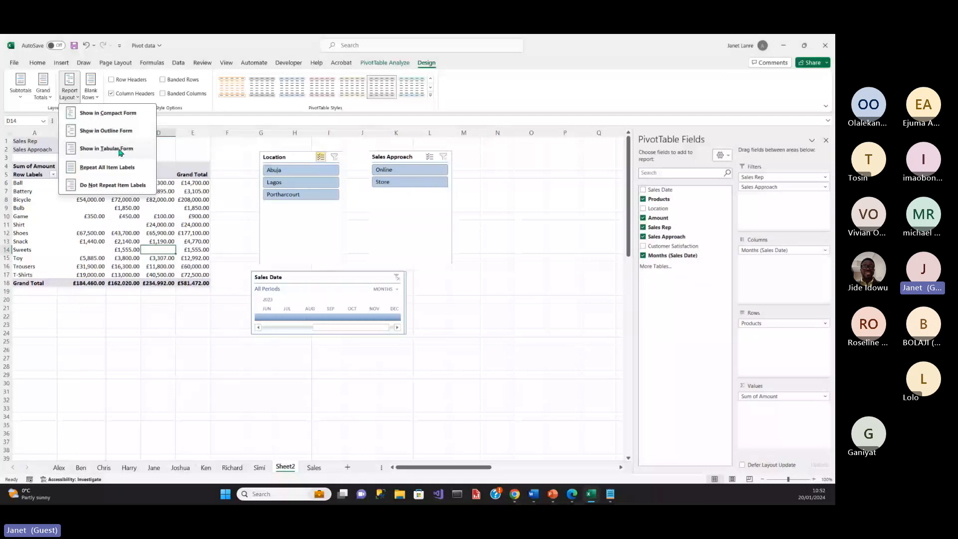
pyautogui.click(120, 150)
pyautogui.click(76, 100)
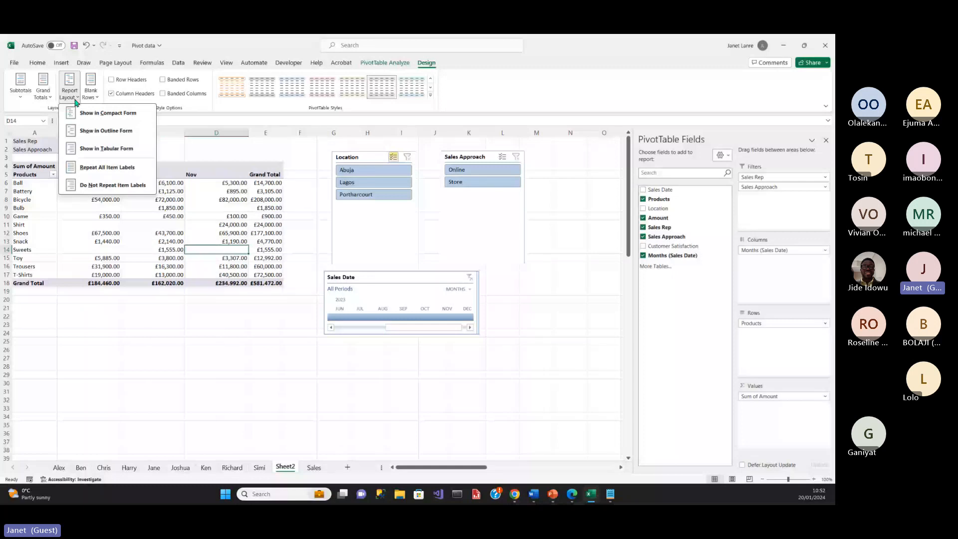
pyautogui.click(51, 100)
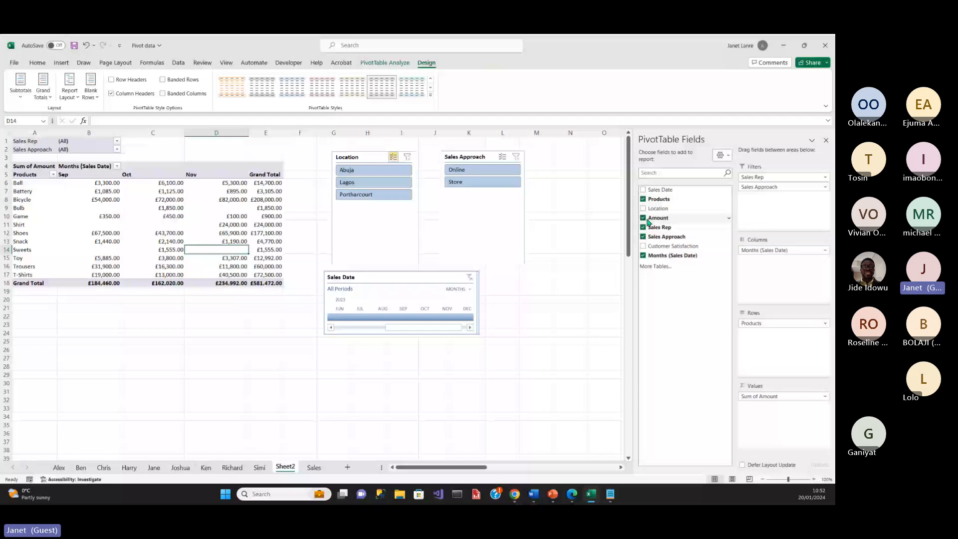
pyautogui.moveTo(658, 208); pyautogui.dragTo(761, 343)
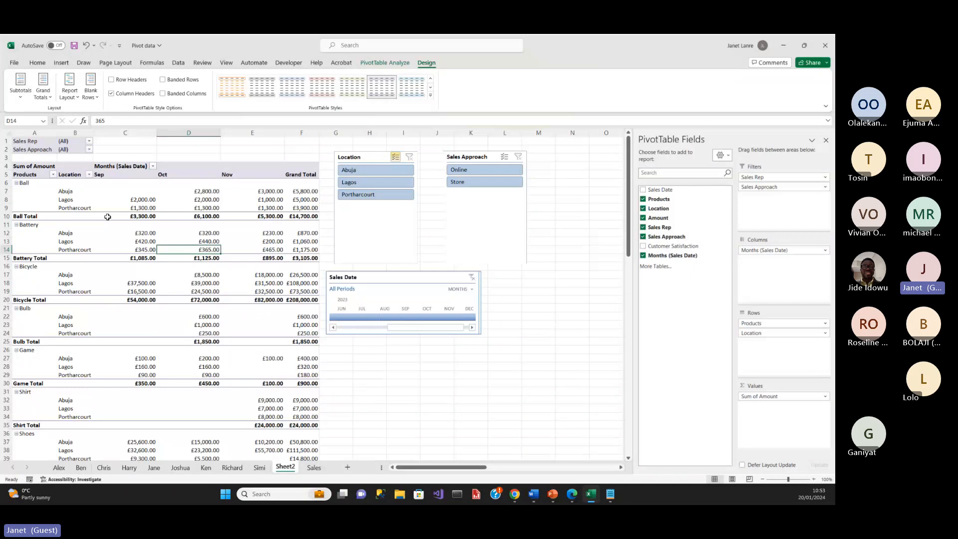
# Show all PivotTable subtotals at the bottom of each product group.
pyautogui.click(20, 93)
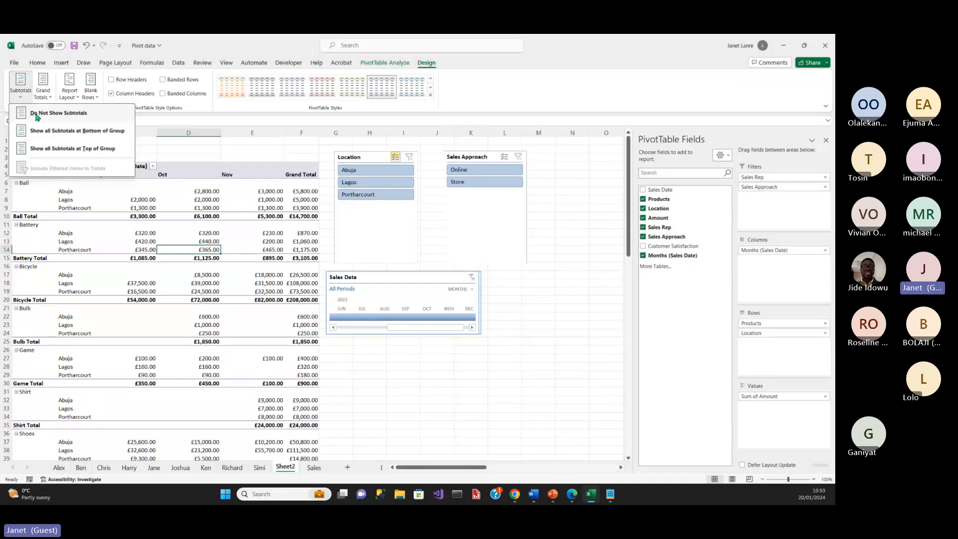
pyautogui.click(60, 131)
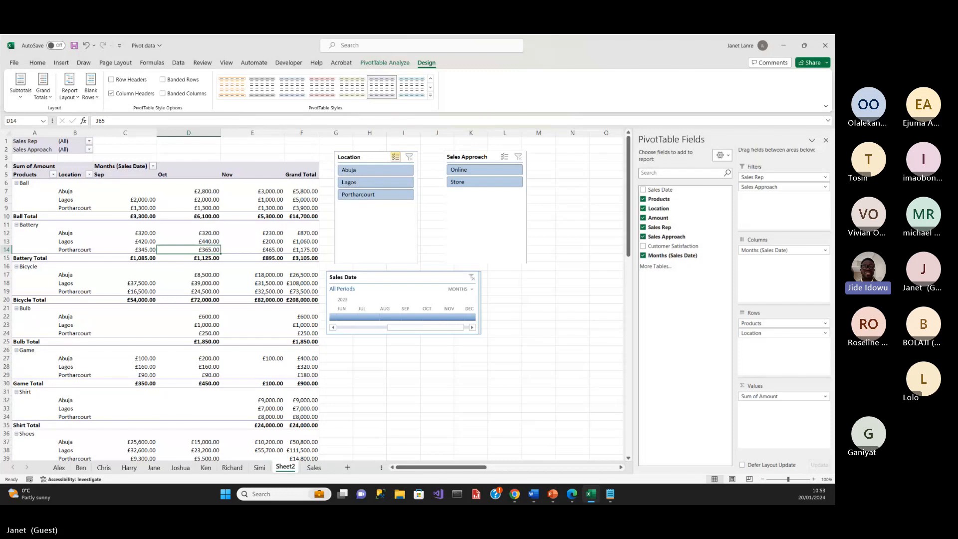
# Delete the Location and Sales Approach slicers and the Sales Date timeline from the sheet.
pyautogui.click(389, 161)
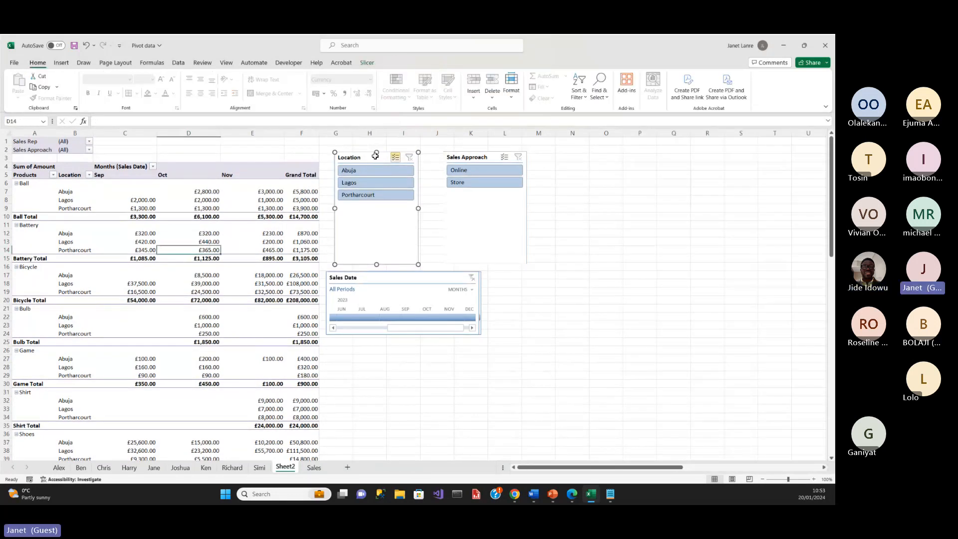
pyautogui.press('Delete')
pyautogui.press('Delete')
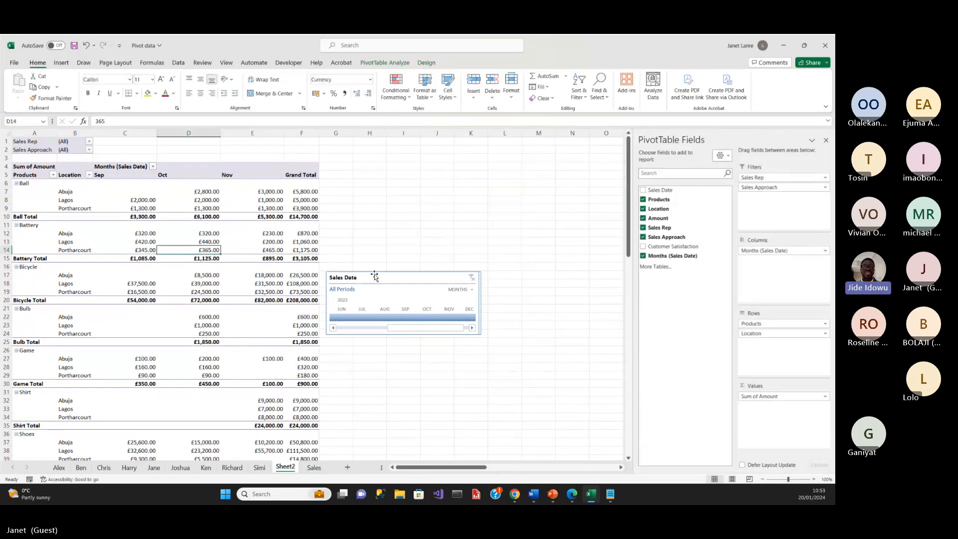
pyautogui.click(373, 274)
pyautogui.press('Delete')
pyautogui.click(378, 278)
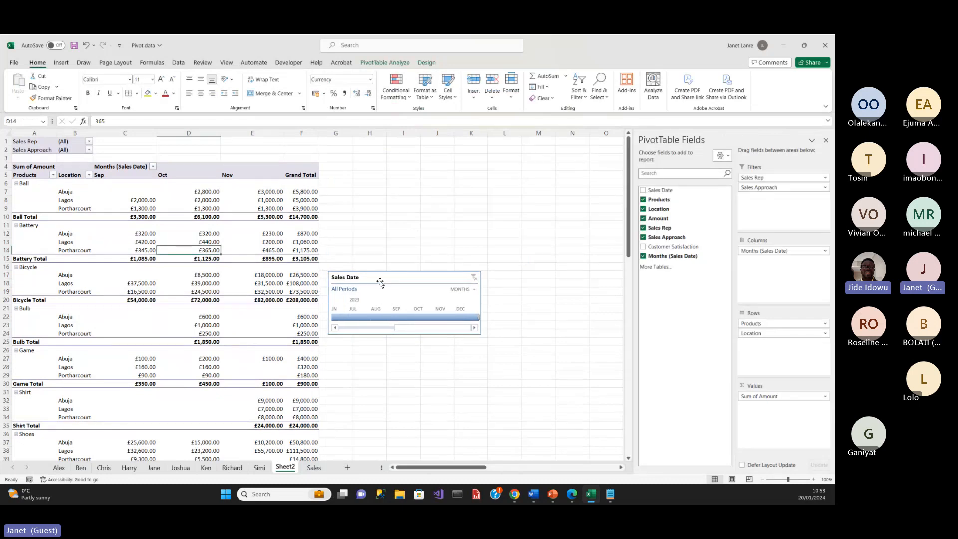
pyautogui.press('Delete')
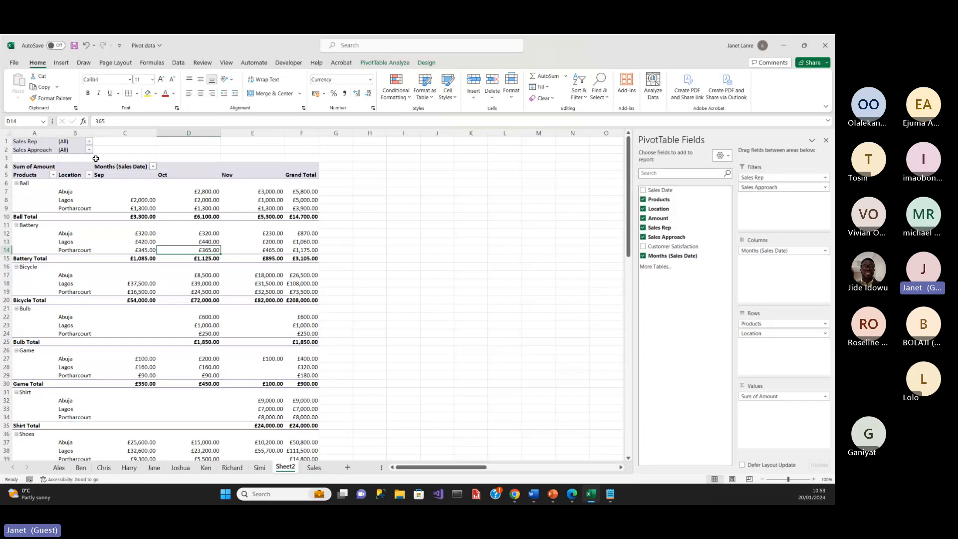
# Undo the latest deletions and remove the Sales Approach slicer and Sales Date timeline again.
pyautogui.click(86, 46)
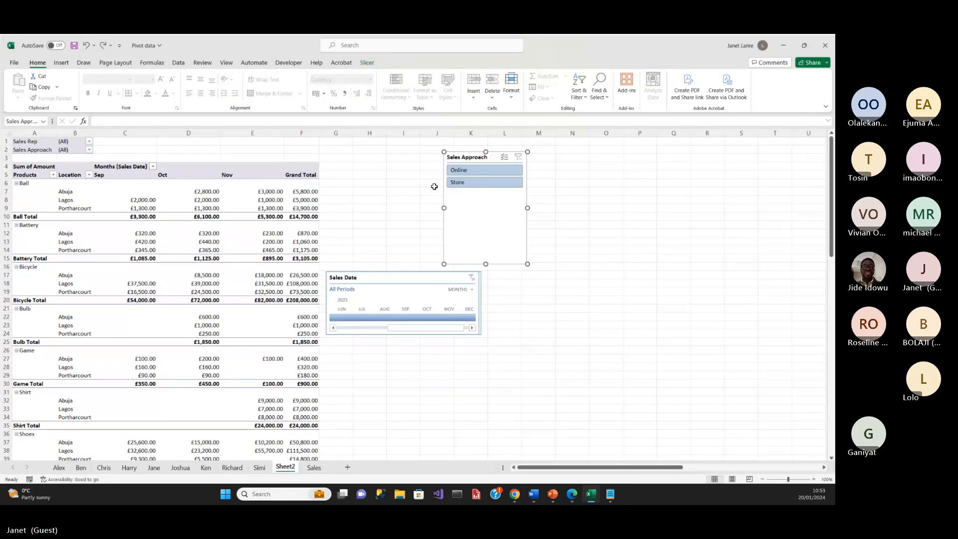
pyautogui.press('Delete')
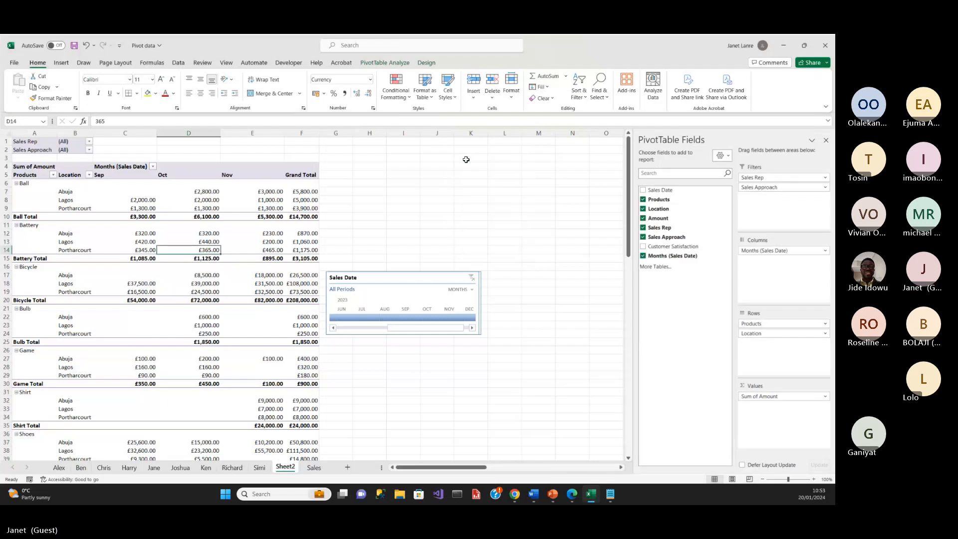
pyautogui.click(367, 278)
pyautogui.press('Escape')
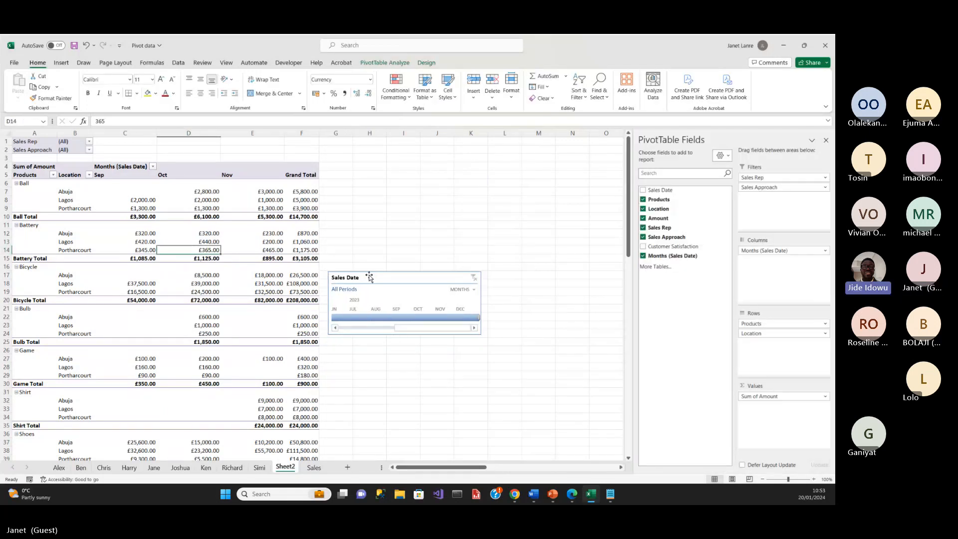
pyautogui.click(369, 277)
pyautogui.press('Delete')
# Remove the Location field from the PivotTable, leaving Products as the only row field.
pyautogui.click(306, 284)
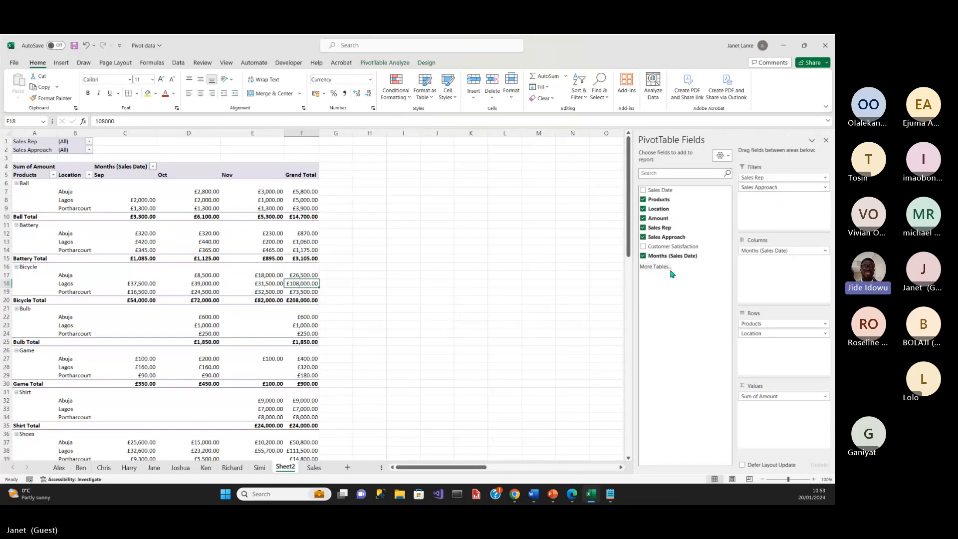
pyautogui.click(642, 210)
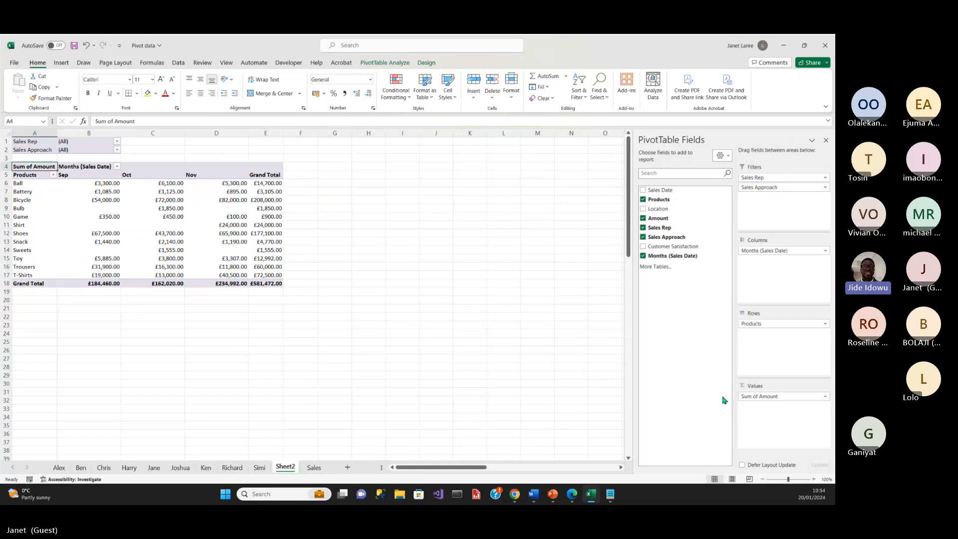
# Summarize the PivotTable's Amount values by Average.
pyautogui.click(224, 240)
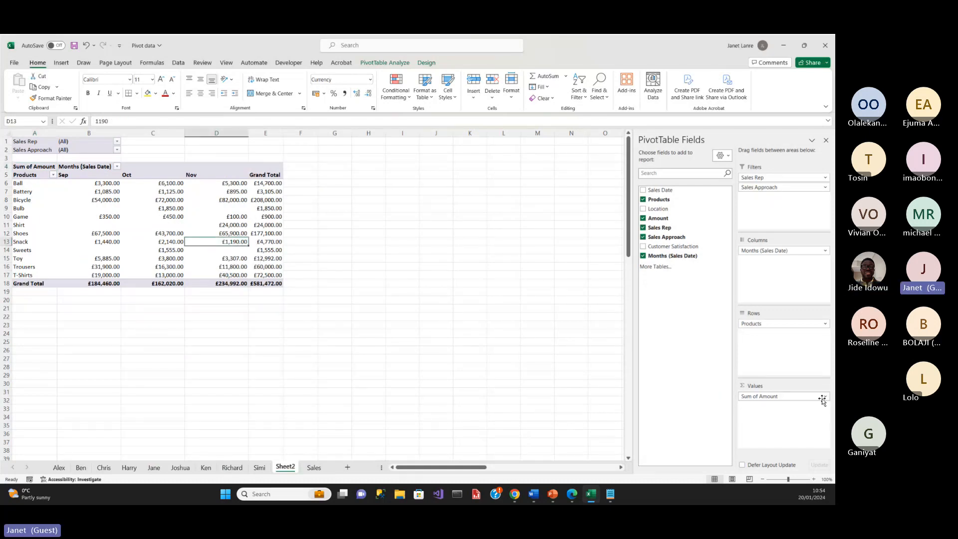
pyautogui.rightClick(216, 240)
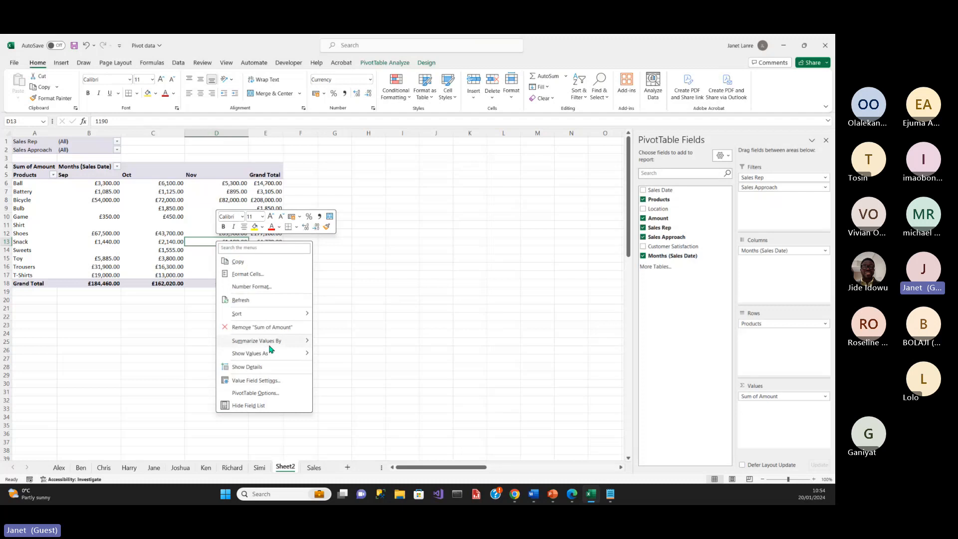
pyautogui.moveTo(272, 344)
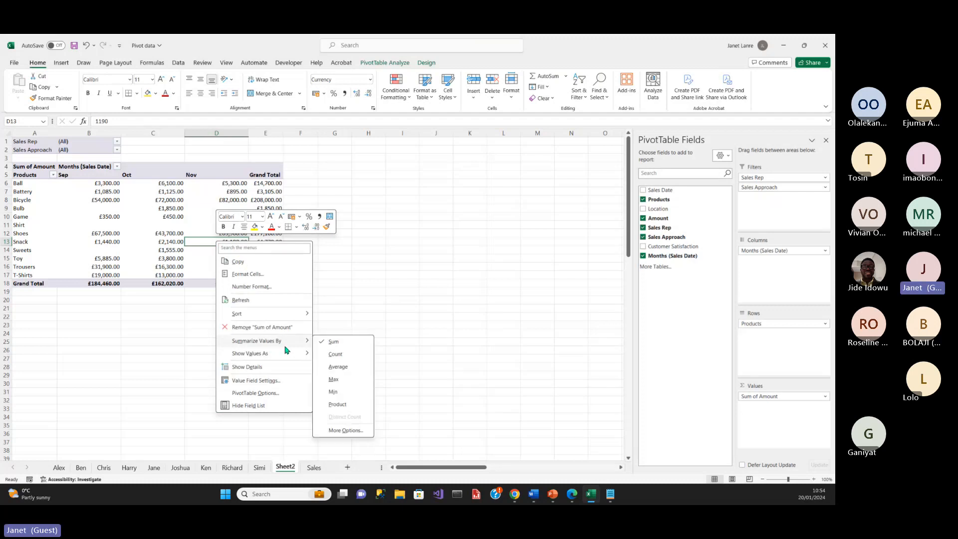
pyautogui.click(337, 367)
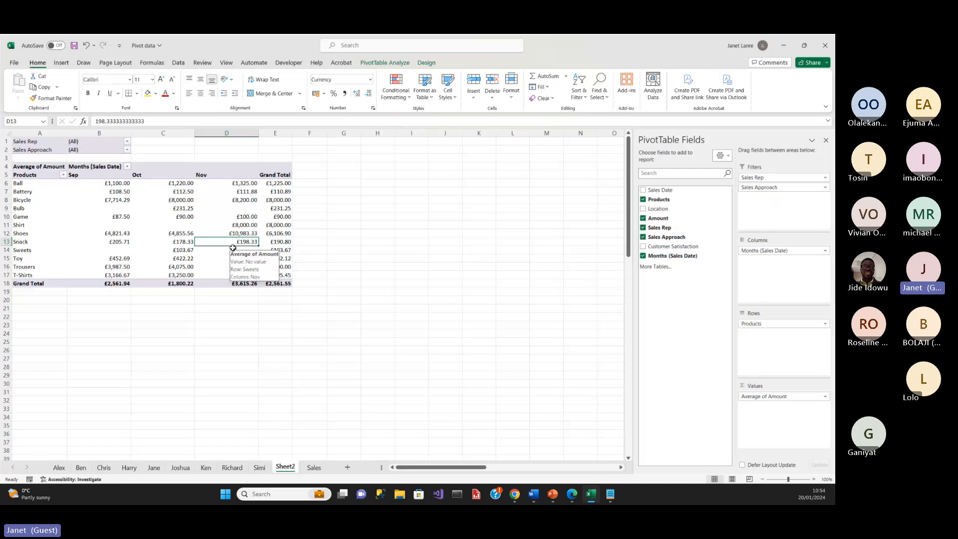
# Check the value field settings for Amount and summarize the values by Max.
pyautogui.click(828, 397)
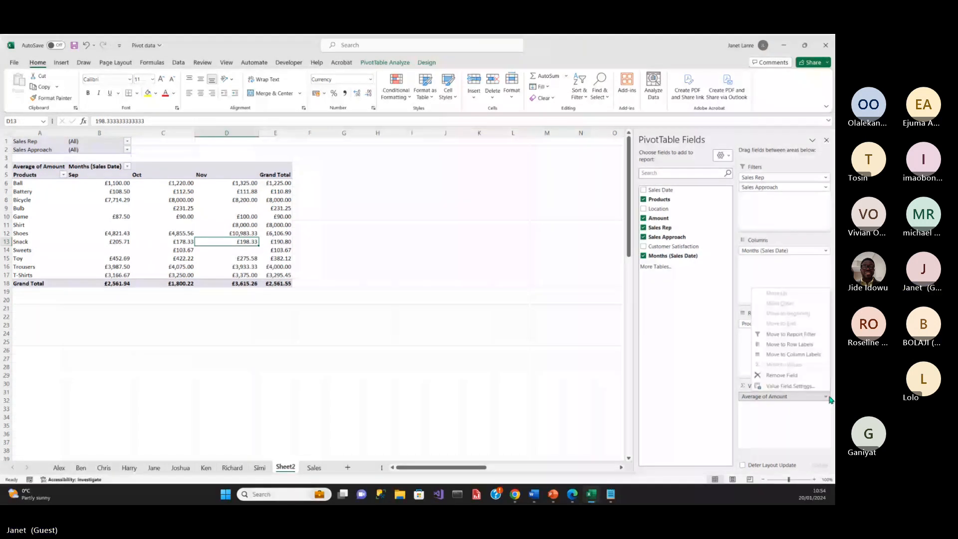
pyautogui.click(776, 387)
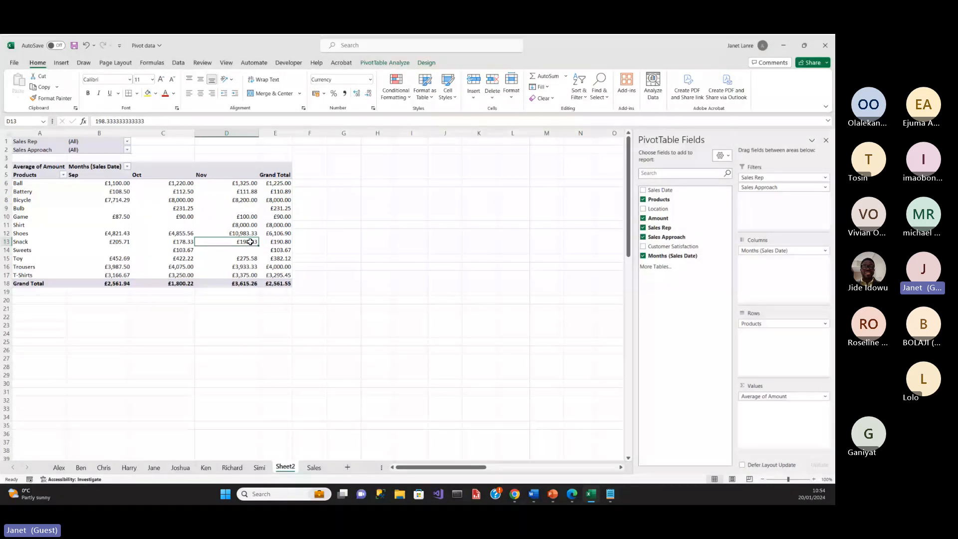
pyautogui.rightClick(250, 241)
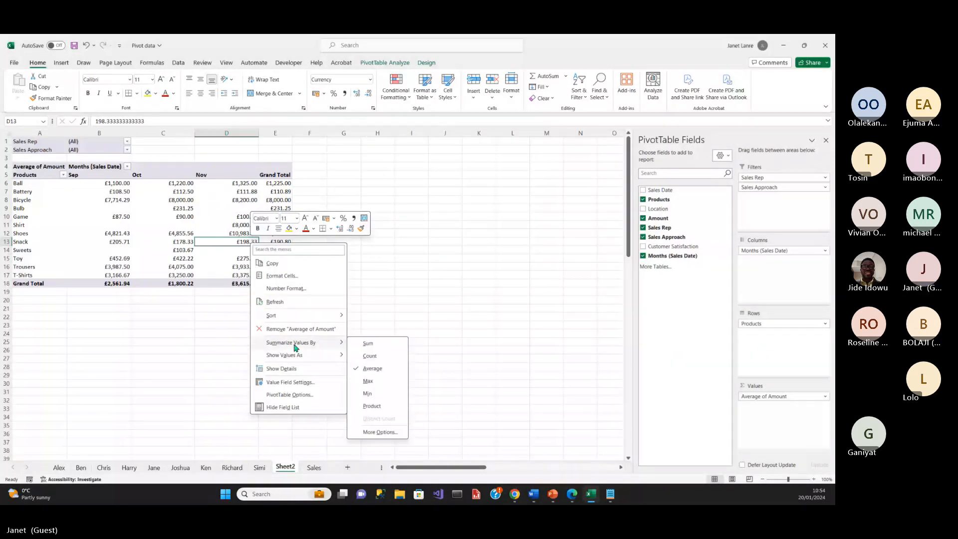
pyautogui.click(367, 381)
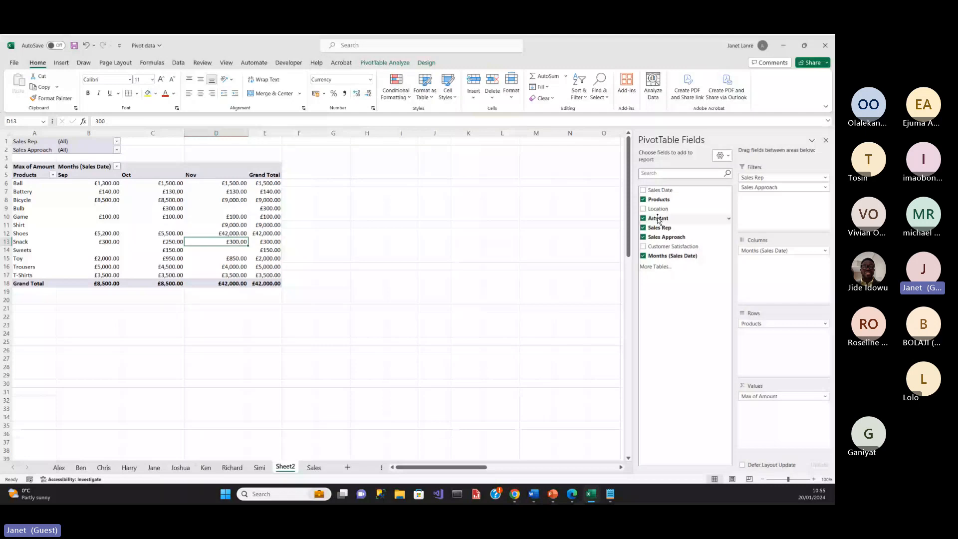
# Add Amount to Values a second time, summarize it by Min and shorten its custom name to Min.
pyautogui.moveTo(657, 220); pyautogui.dragTo(827, 408)
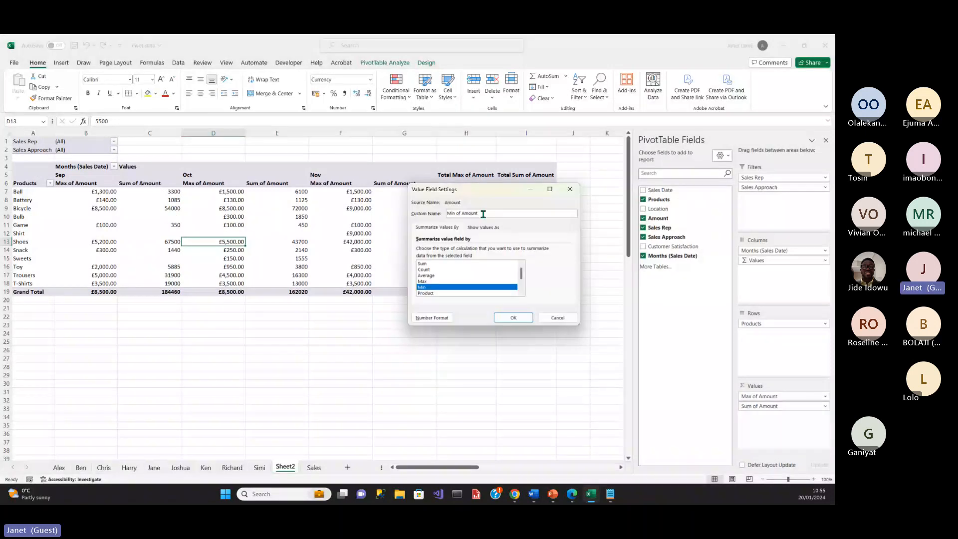
pyautogui.press('BackSpace')
pyautogui.press('BackSpace')
pyautogui.press('BackSpace')
pyautogui.press('BackSpace')
pyautogui.press('BackSpace')
pyautogui.press('BackSpace')
pyautogui.press('BackSpace')
pyautogui.press('BackSpace')
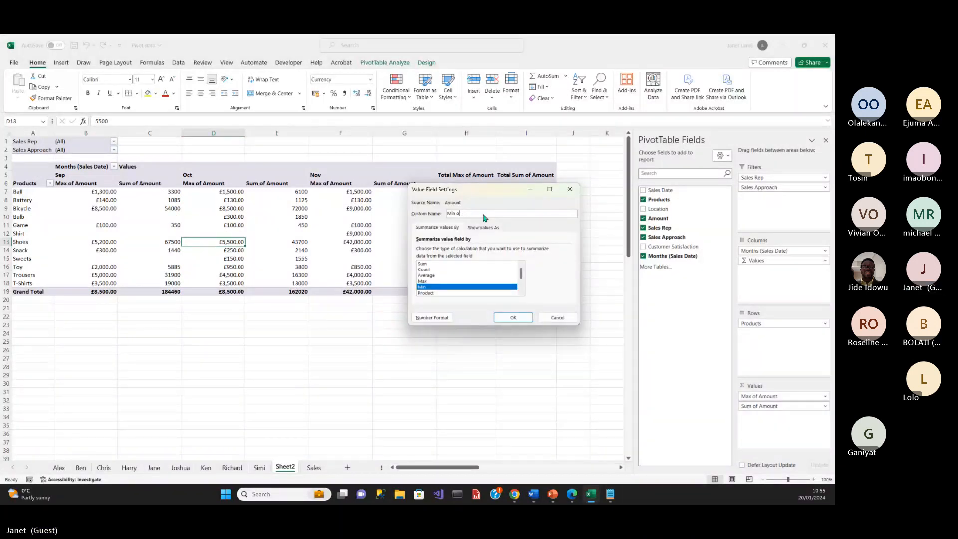
pyautogui.press('BackSpace')
pyautogui.press('BackSpace')
pyautogui.click(513, 318)
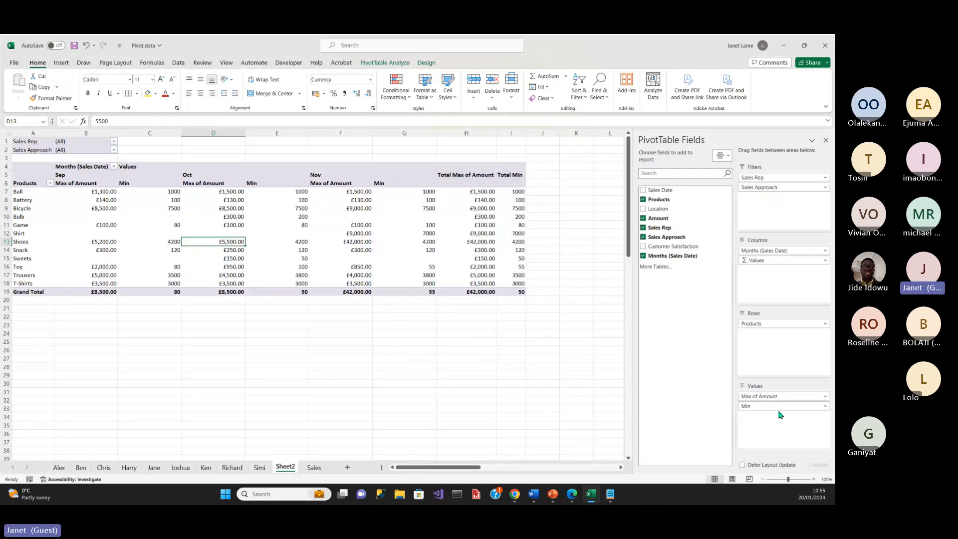
# Shorten the custom name of the Max of Amount value field to Max.
pyautogui.click(825, 399)
pyautogui.click(778, 387)
pyautogui.click(483, 213)
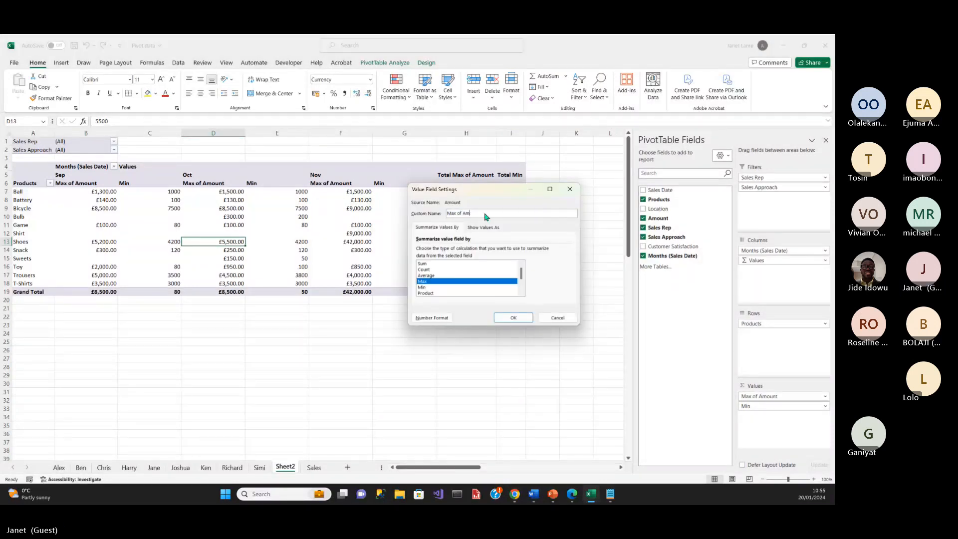
pyautogui.press('BackSpace')
pyautogui.press('BackSpace')
pyautogui.press('BackSpace')
pyautogui.press('BackSpace')
pyautogui.press('BackSpace')
pyautogui.press('BackSpace')
pyautogui.press('BackSpace')
pyautogui.press('BackSpace')
pyautogui.press('BackSpace')
pyautogui.press('BackSpace')
pyautogui.click(516, 322)
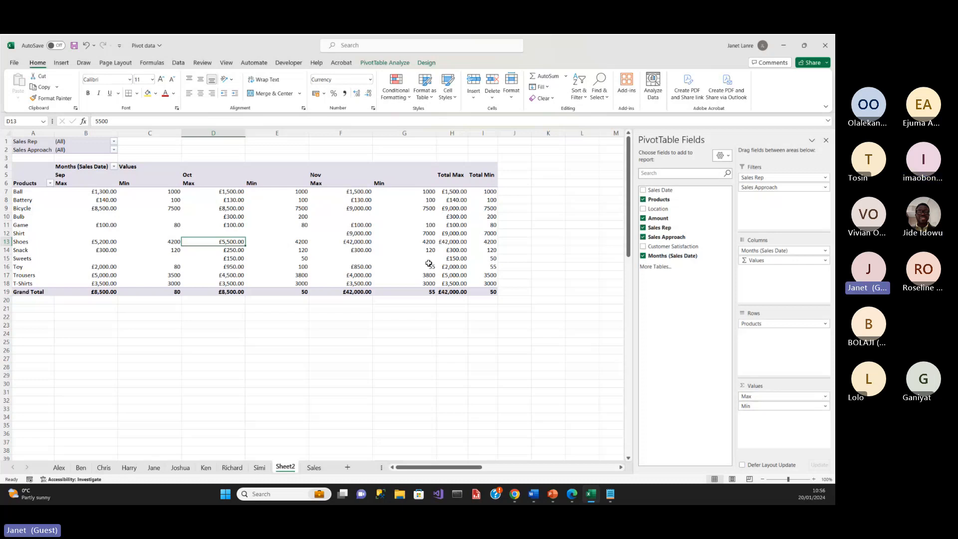
# Remove both the Max and Min fields from the PivotTable's Values area.
pyautogui.click(820, 396)
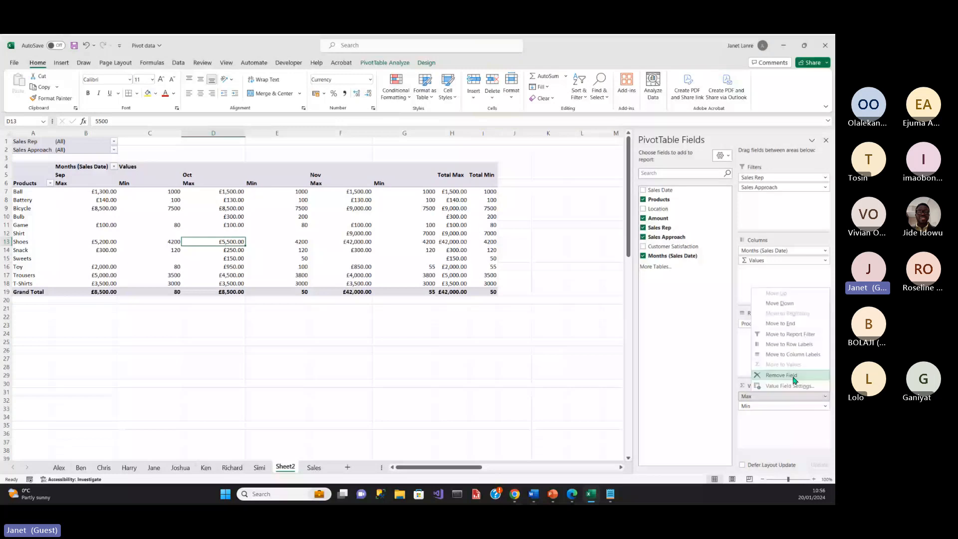
pyautogui.click(794, 380)
pyautogui.click(825, 396)
pyautogui.click(790, 380)
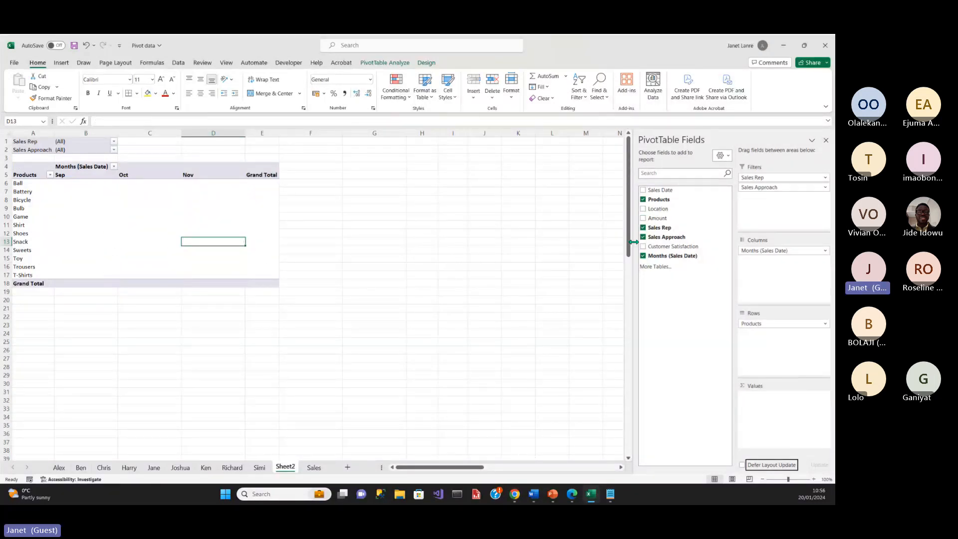
# Add Amount to the empty Values area, summarize it by Max and set its custom name to Max.
pyautogui.moveTo(658, 218); pyautogui.dragTo(760, 404)
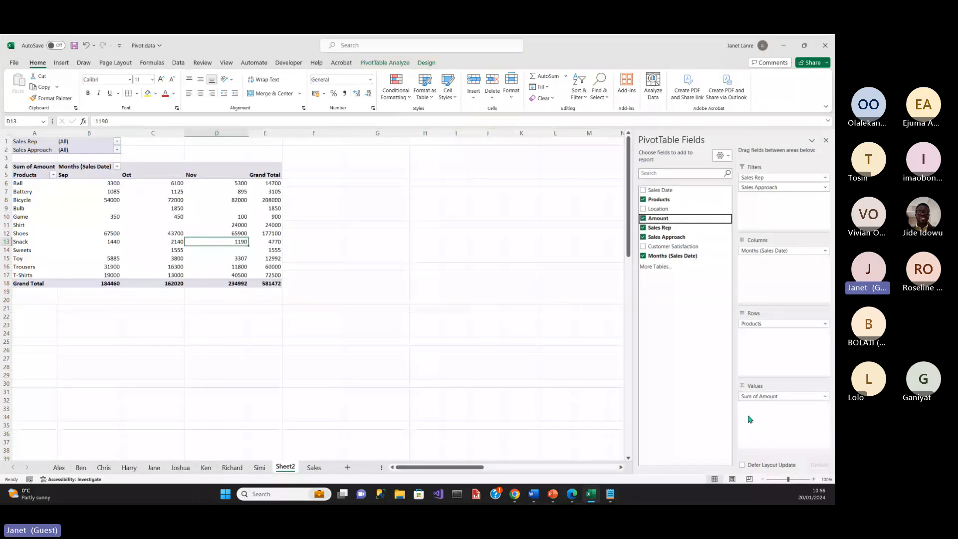
pyautogui.click(825, 397)
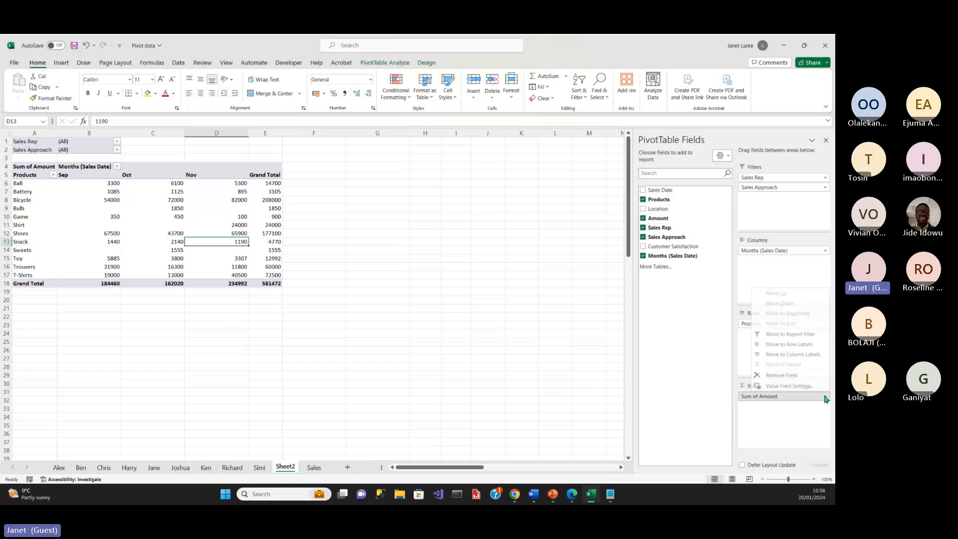
pyautogui.click(797, 386)
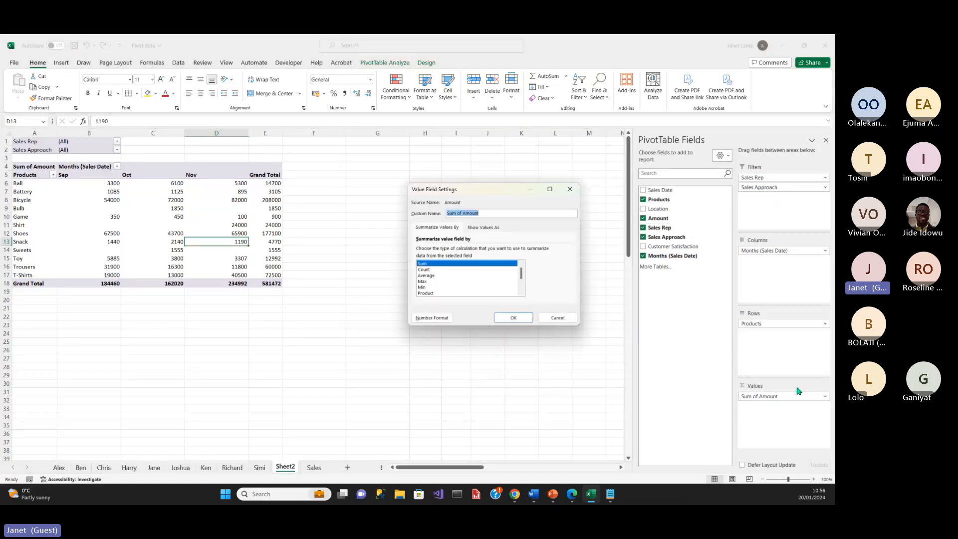
pyautogui.click(424, 282)
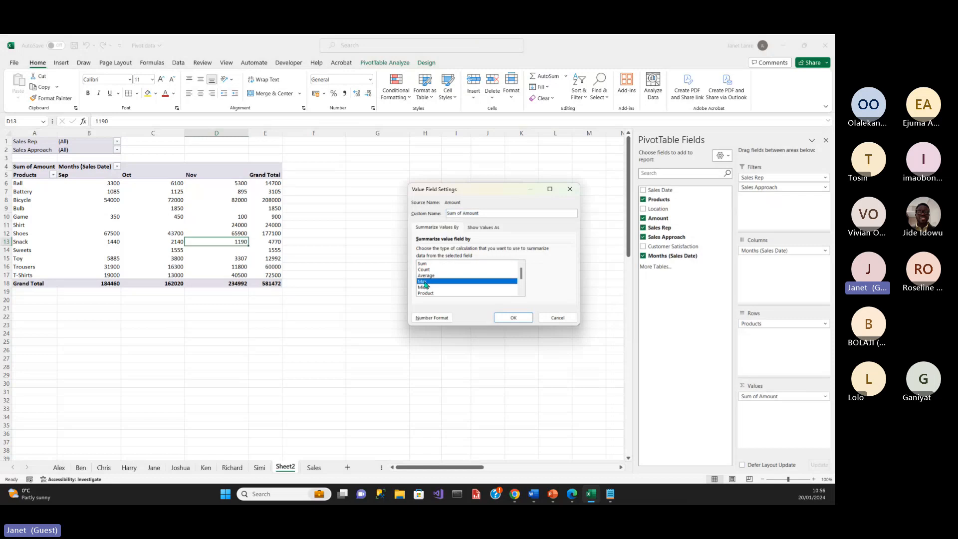
pyautogui.click(492, 213)
pyautogui.press('BackSpace')
pyautogui.press('BackSpace')
pyautogui.press('BackSpace')
pyautogui.press('BackSpace')
pyautogui.press('BackSpace')
pyautogui.press('BackSpace')
pyautogui.press('BackSpace')
pyautogui.press('BackSpace')
pyautogui.press('BackSpace')
pyautogui.click(498, 317)
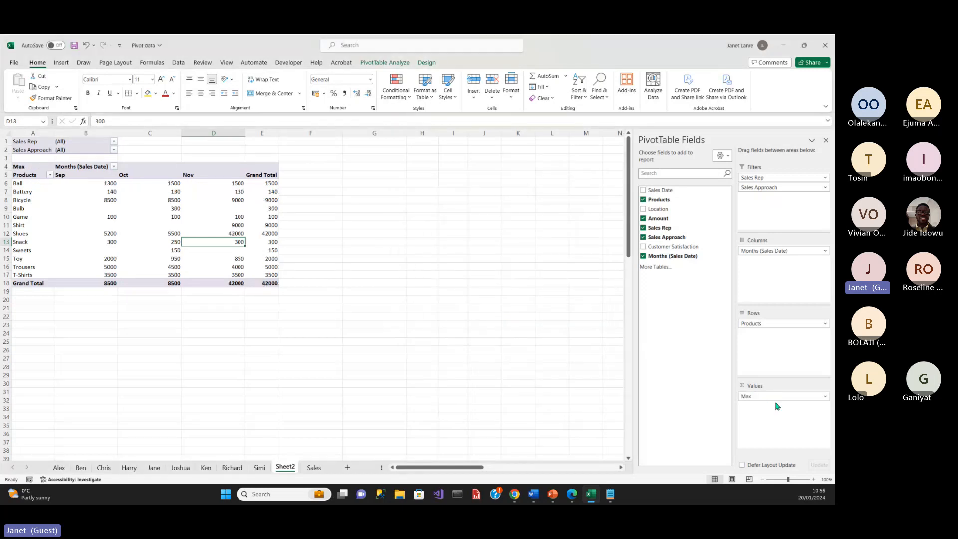
# Add Amount to the Values area again, below Max, and summarize it by Min.
pyautogui.moveTo(673, 218); pyautogui.dragTo(754, 411)
pyautogui.click(812, 405)
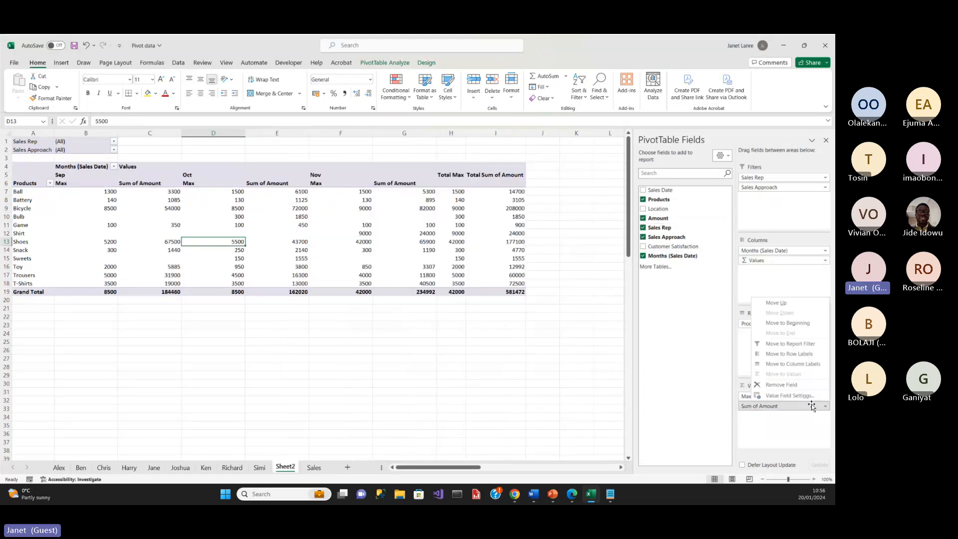
pyautogui.click(789, 395)
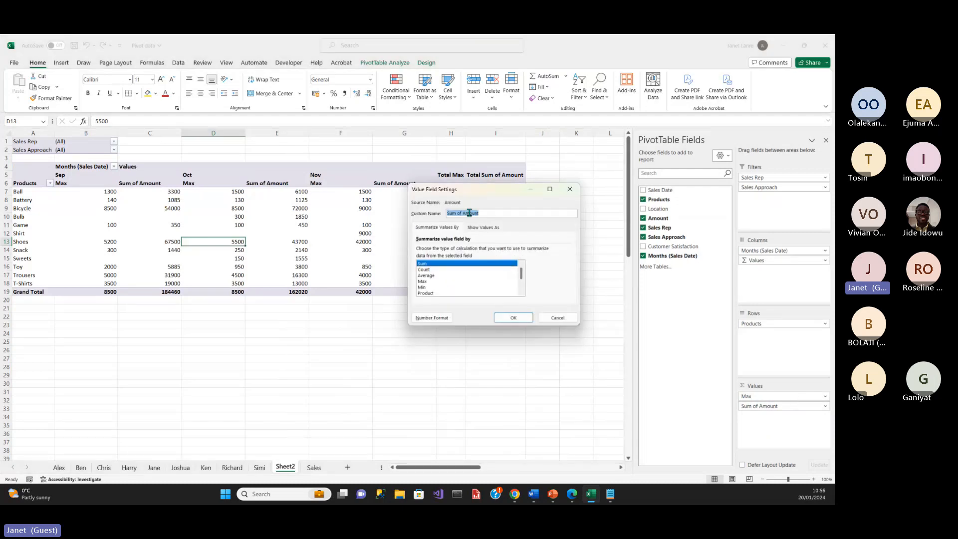
pyautogui.click(424, 288)
# Shorten the custom name of the Min of Amount value field to Min.
pyautogui.click(483, 214)
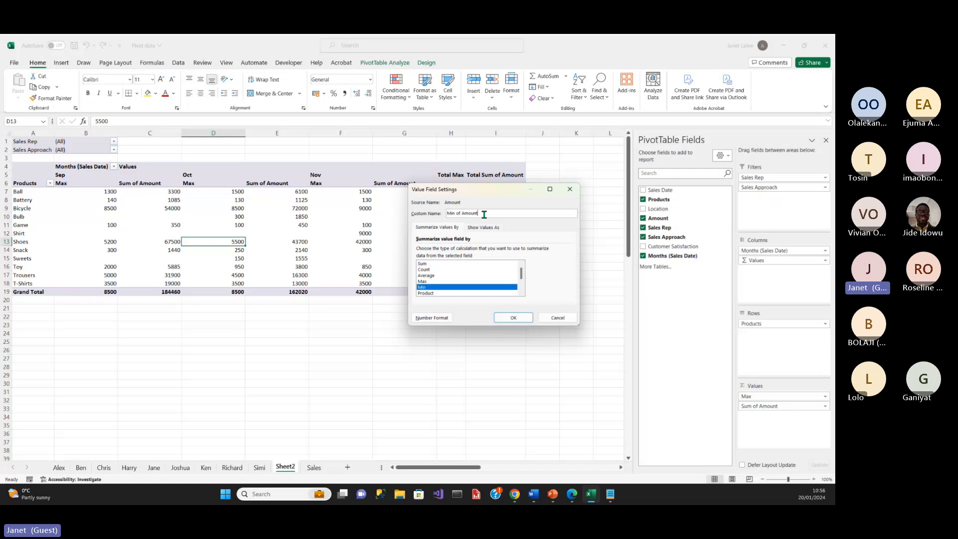
pyautogui.press('BackSpace')
pyautogui.press('BackSpace')
pyautogui.press('BackSpace')
pyautogui.press('BackSpace')
pyautogui.press('BackSpace')
pyautogui.press('BackSpace')
pyautogui.press('BackSpace')
pyautogui.press('BackSpace')
pyautogui.press('BackSpace')
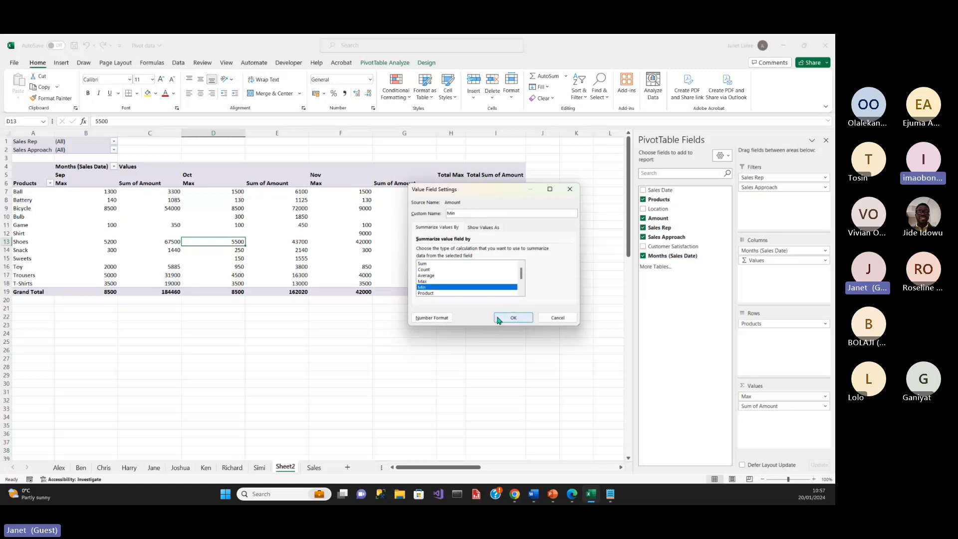
pyautogui.click(513, 318)
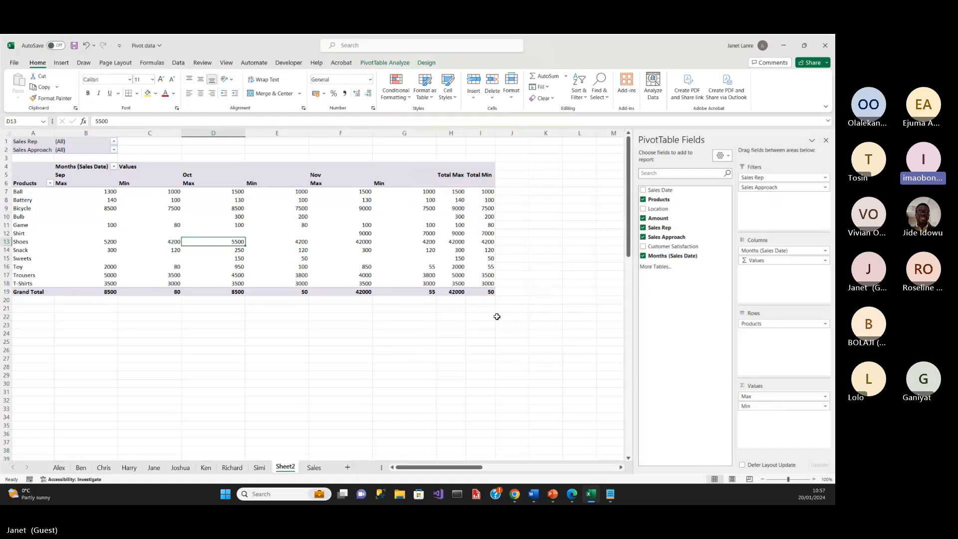
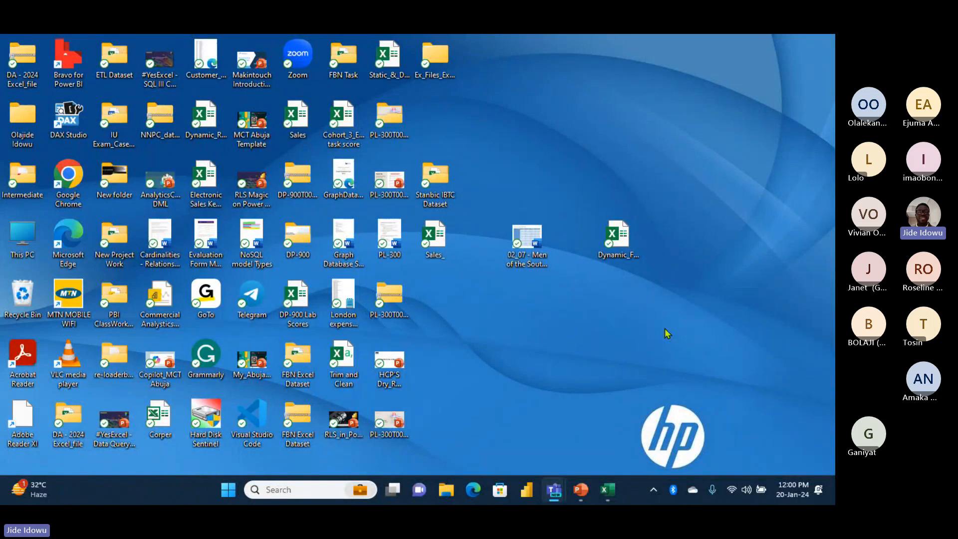
# Preview the Men of the South sales report in Word and the maximized blank Book1 workbook in Excel, and close the report.
pyautogui.doubleClick(526, 243)
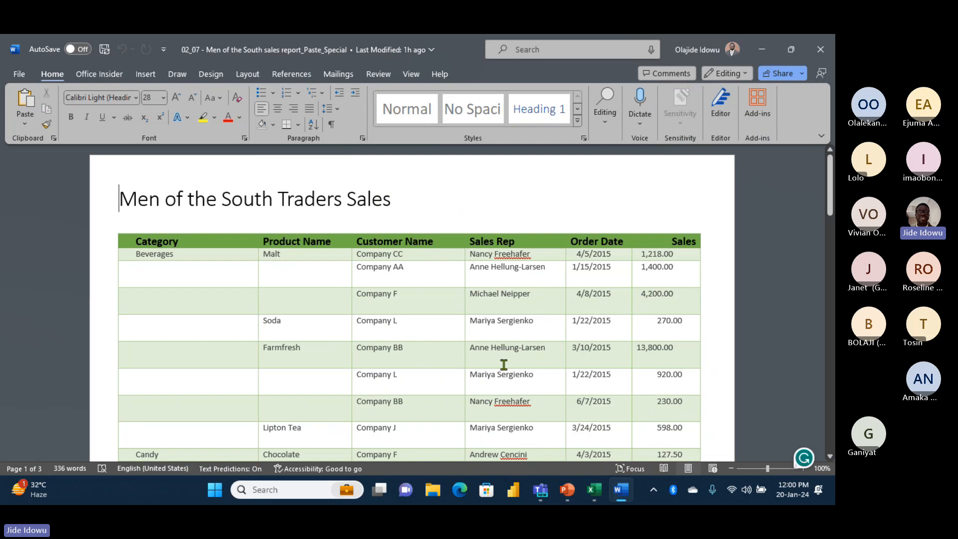
pyautogui.moveTo(594, 495)
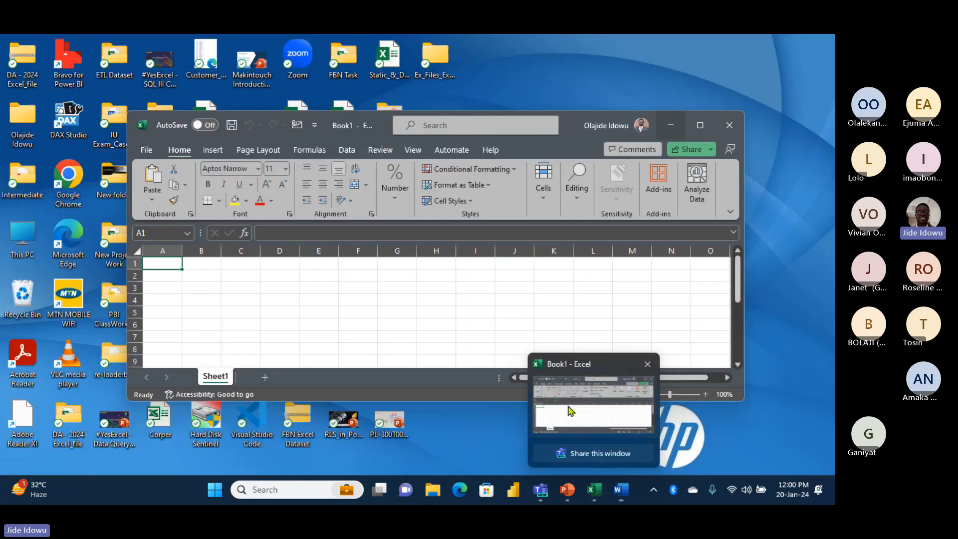
pyautogui.click(571, 411)
pyautogui.click(700, 124)
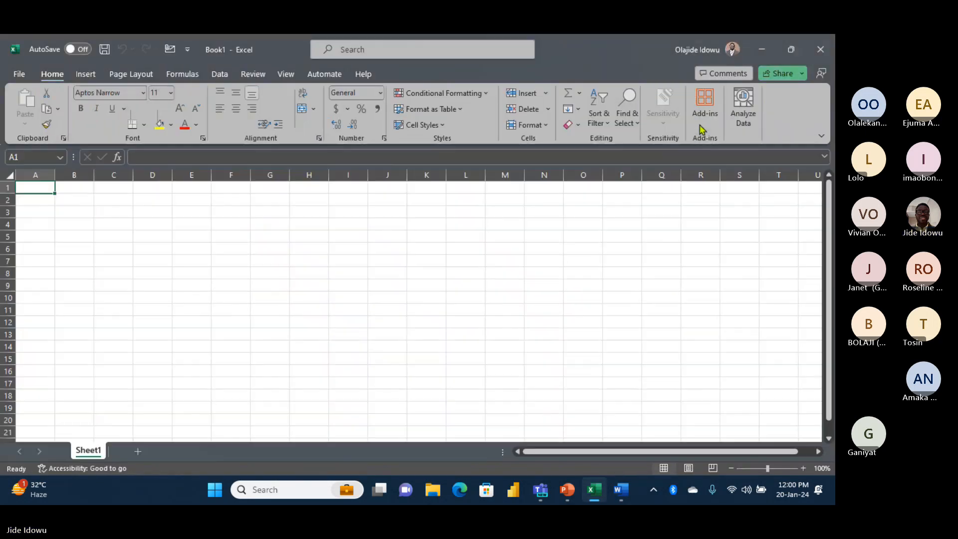
pyautogui.click(761, 50)
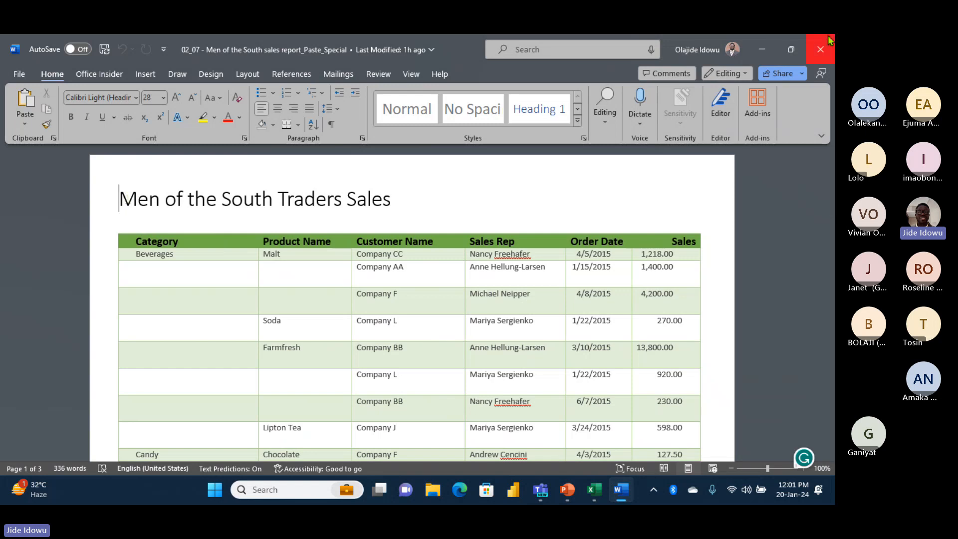
pyautogui.click(819, 50)
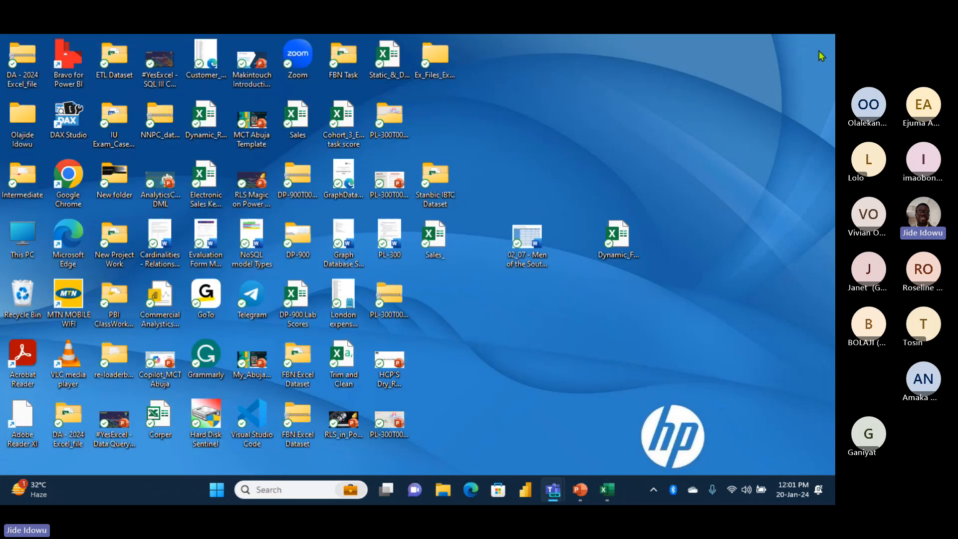
# Reopen the Men of the South sales report in Word and copy its entire sales table.
pyautogui.doubleClick(527, 245)
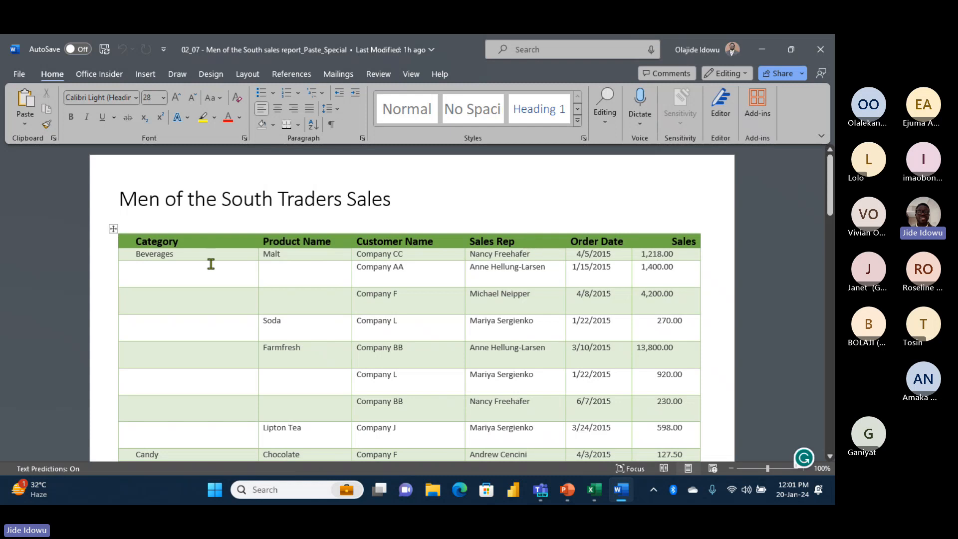
pyautogui.click(113, 229)
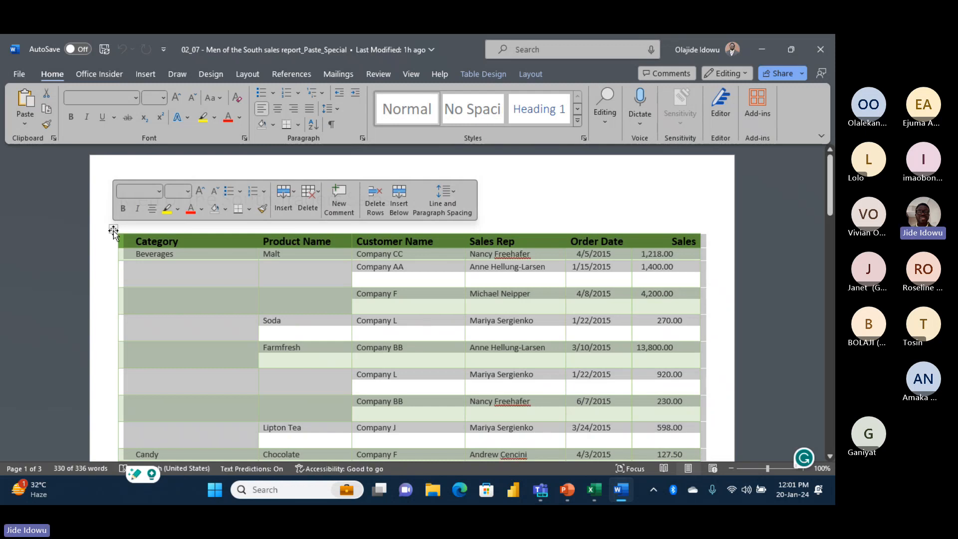
pyautogui.click(47, 114)
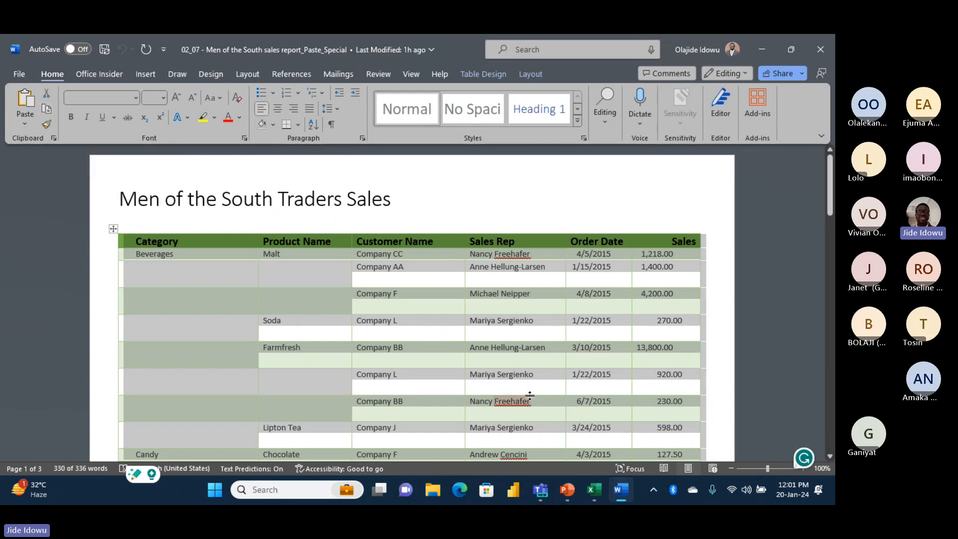
# Switch to the blank Book1 workbook in Excel and paste the copied Word table at cell A1.
pyautogui.moveTo(599, 494)
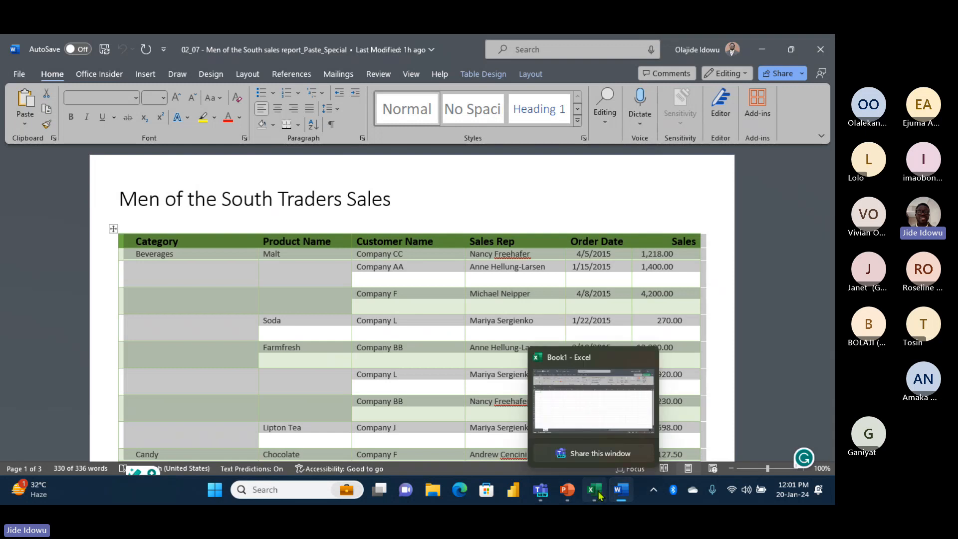
pyautogui.click(577, 395)
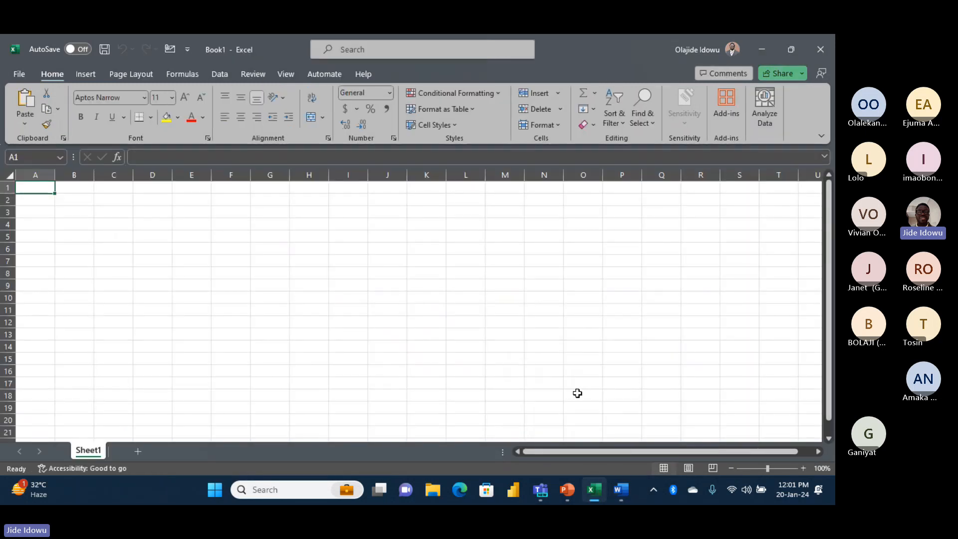
pyautogui.moveTo(621, 491)
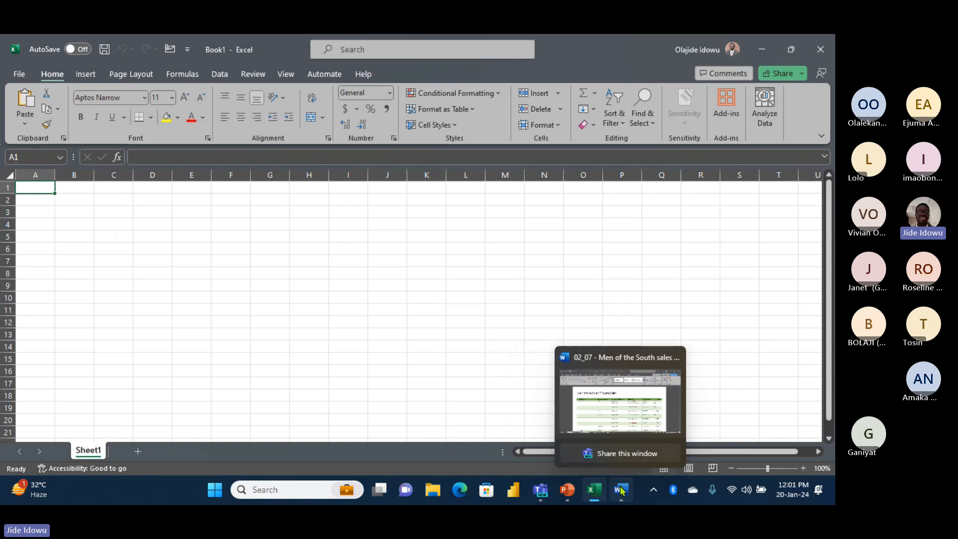
pyautogui.click(601, 421)
pyautogui.moveTo(591, 489)
pyautogui.click(569, 397)
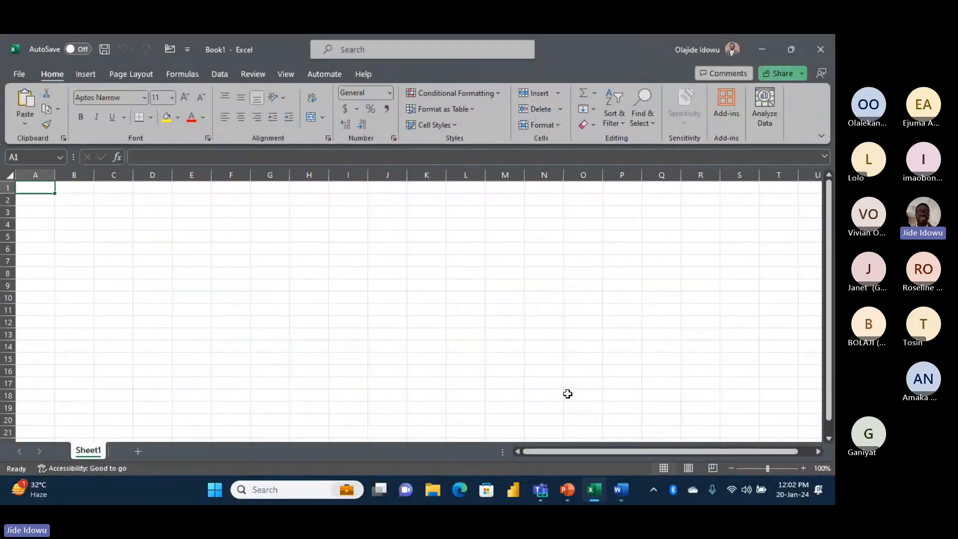
pyautogui.hotkey('ctrl', 'v')
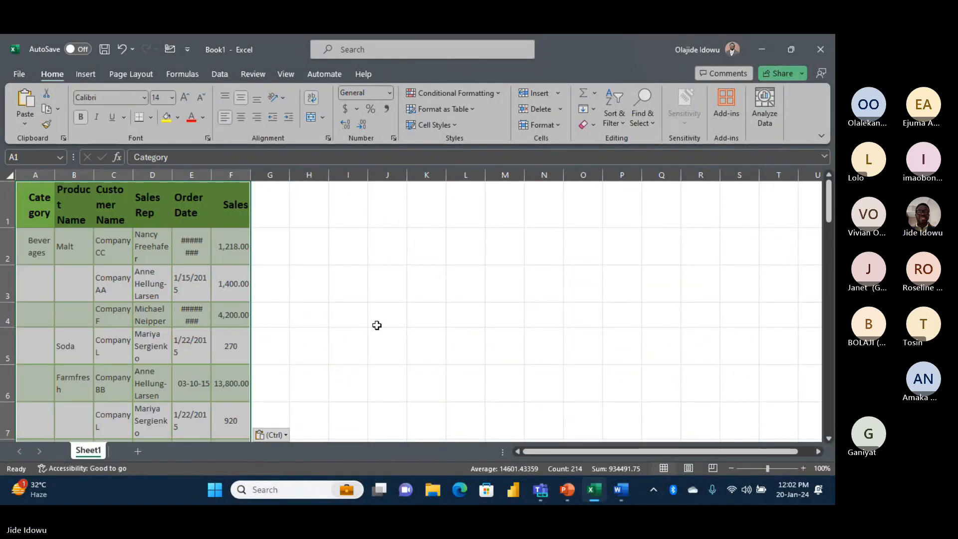
# Auto-fit the column widths of the whole sheet and widen the Category column.
pyautogui.moveTo(617, 491)
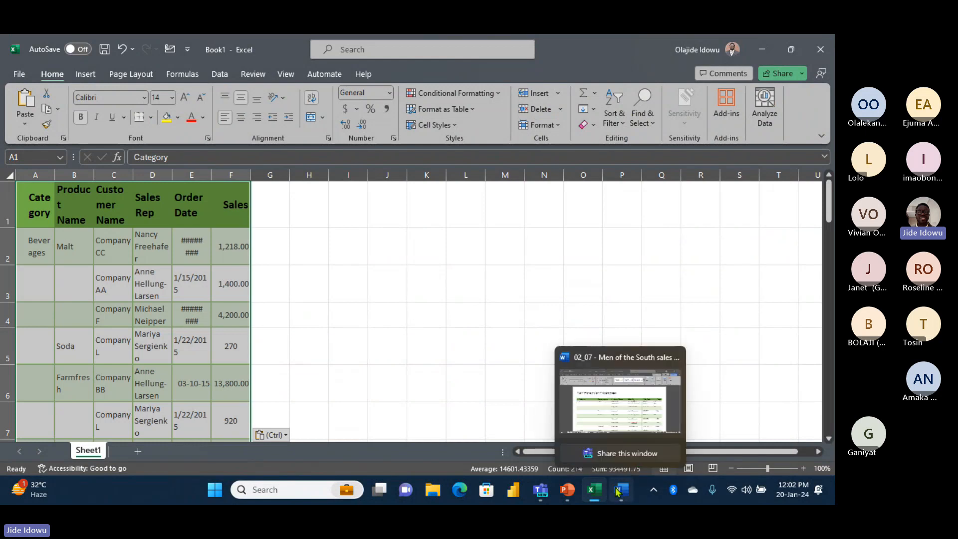
pyautogui.moveTo(589, 399)
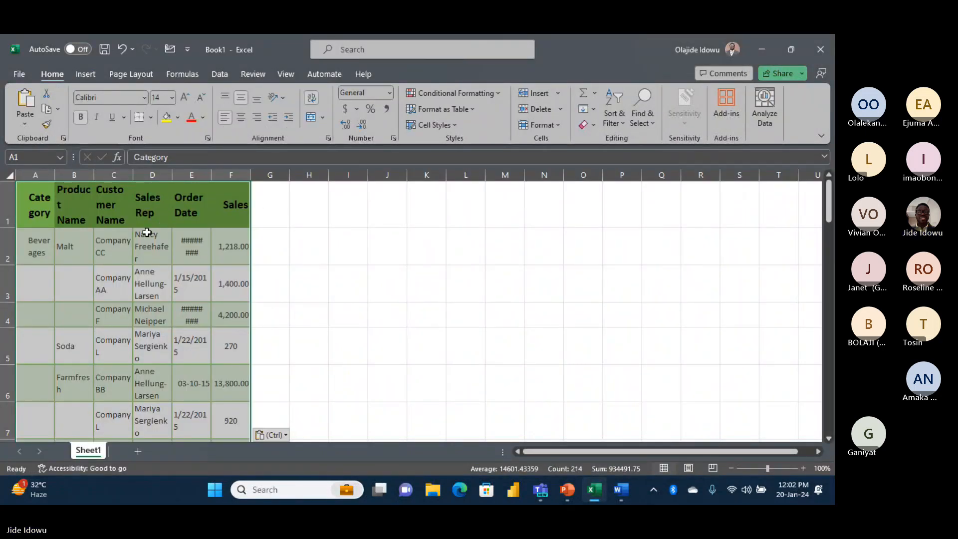
pyautogui.click(8, 176)
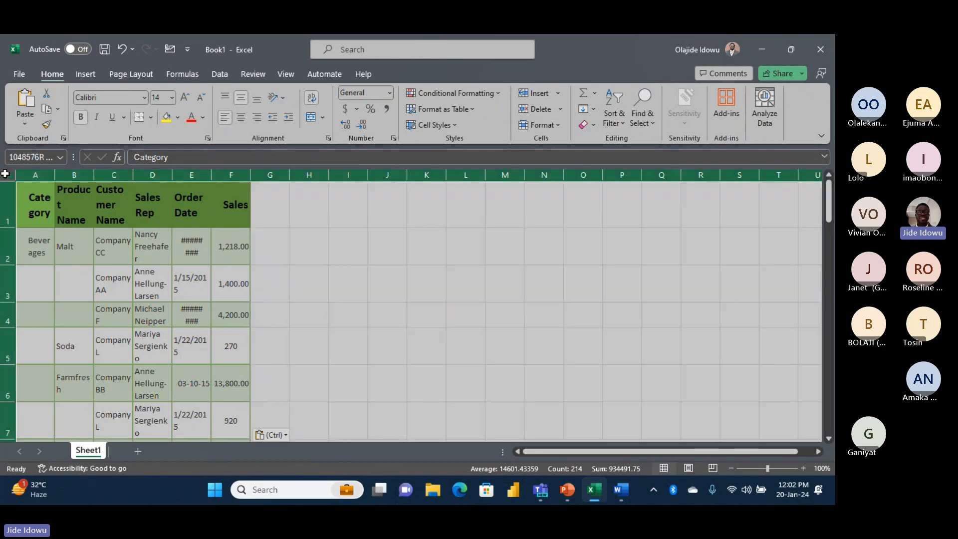
pyautogui.doubleClick(53, 170)
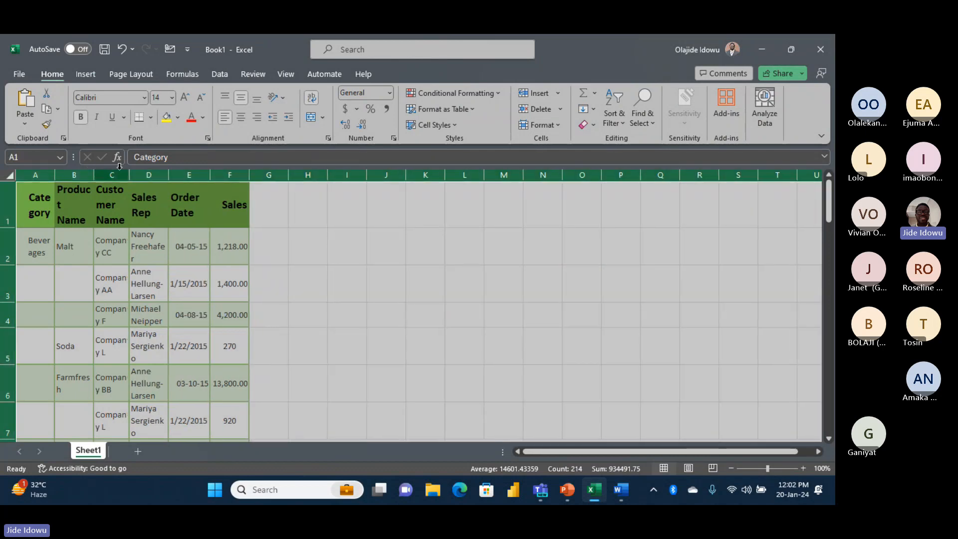
pyautogui.click(88, 185)
pyautogui.click(53, 171)
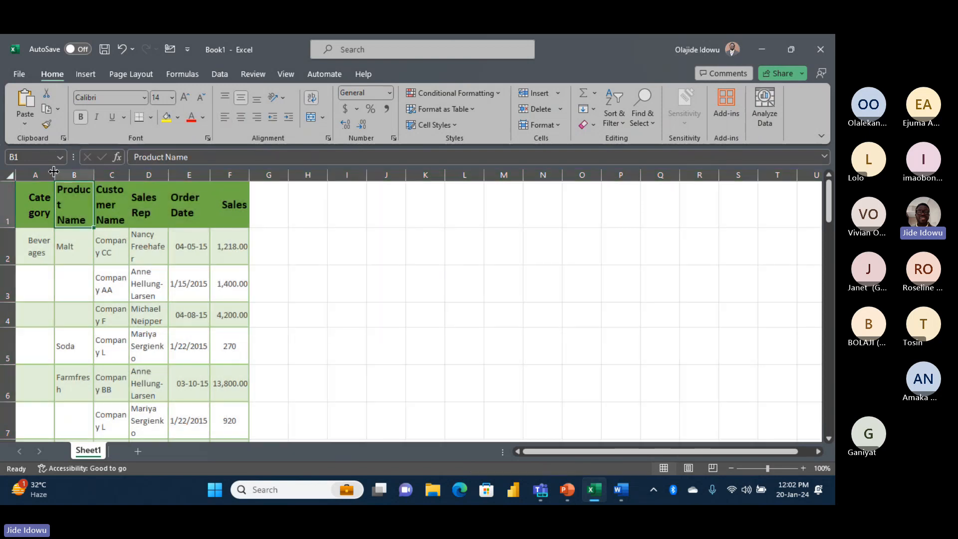
pyautogui.moveTo(53, 171); pyautogui.dragTo(155, 172)
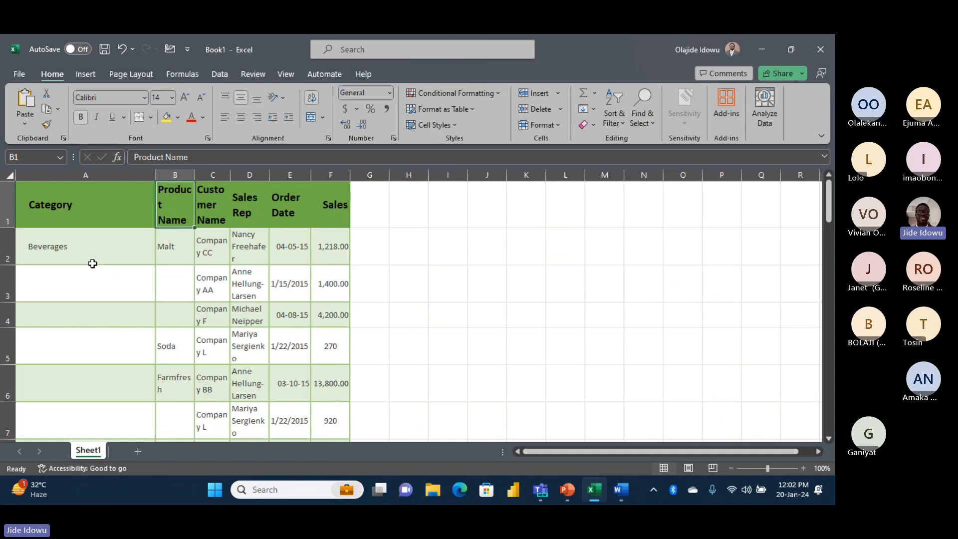
# Undo the column width changes and the table paste to leave Sheet1 empty.
pyautogui.hotkey('ctrl', 'z')
pyautogui.hotkey('ctrl', 'z')
pyautogui.hotkey('ctrl', 'z')
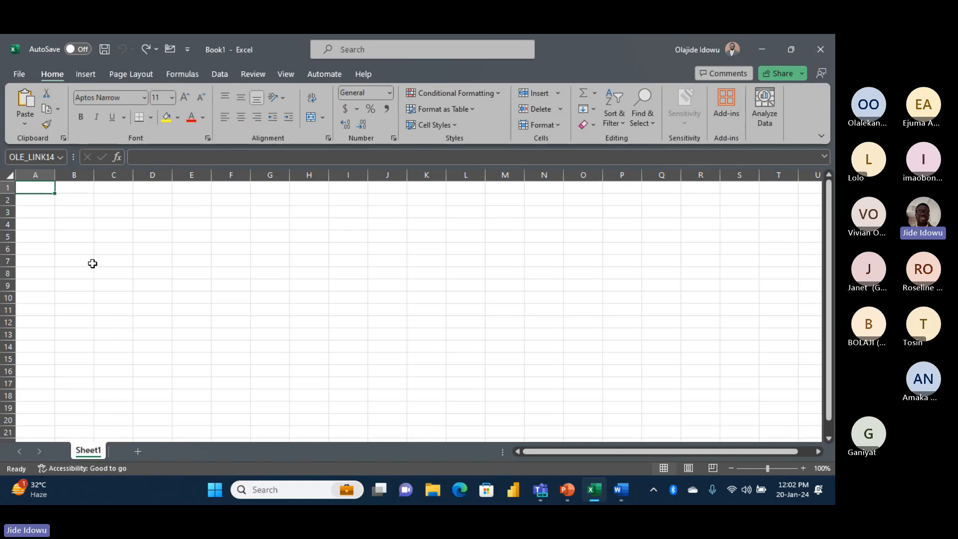
# Examine the Paste Special formats available for the copied Word table, and cancel without pasting.
pyautogui.click(25, 125)
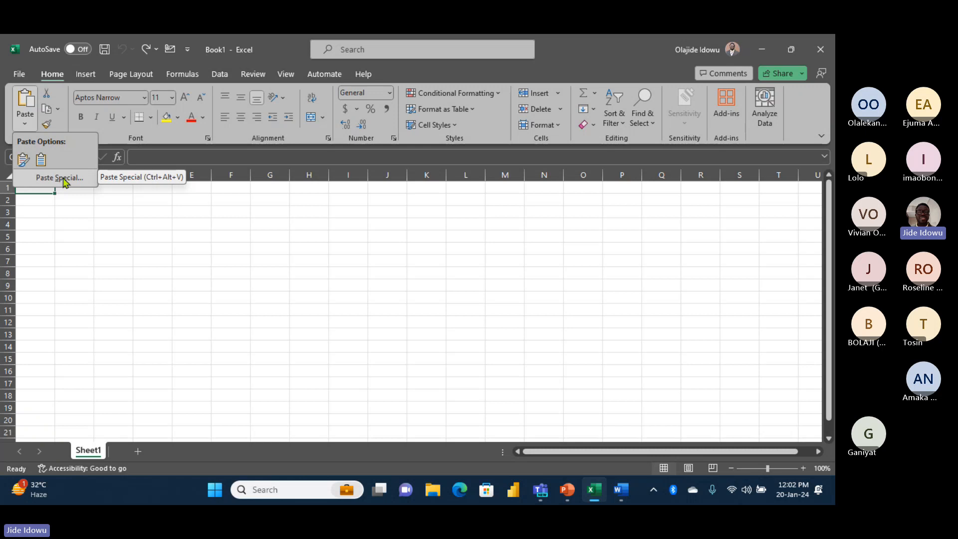
pyautogui.click(31, 199)
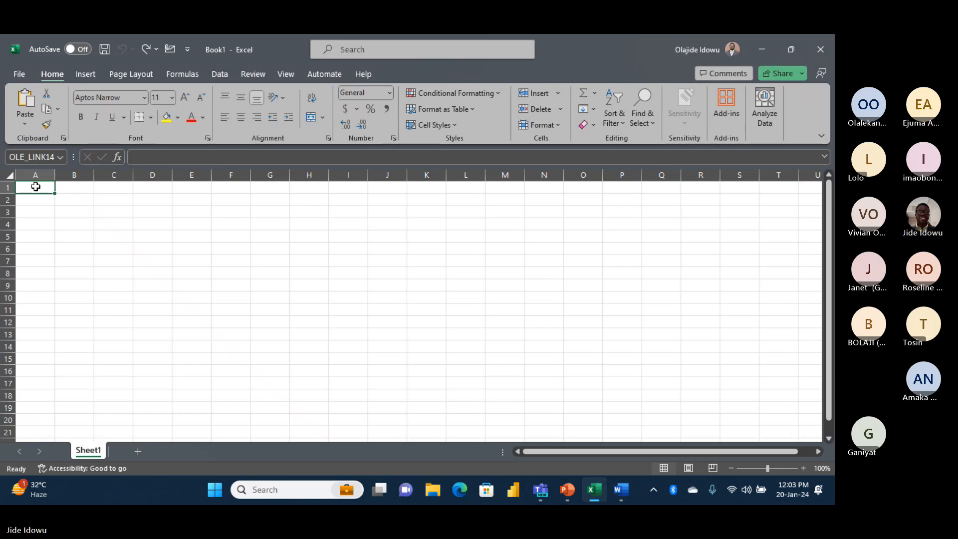
pyautogui.hotkey('ctrl', 'alt', 'v')
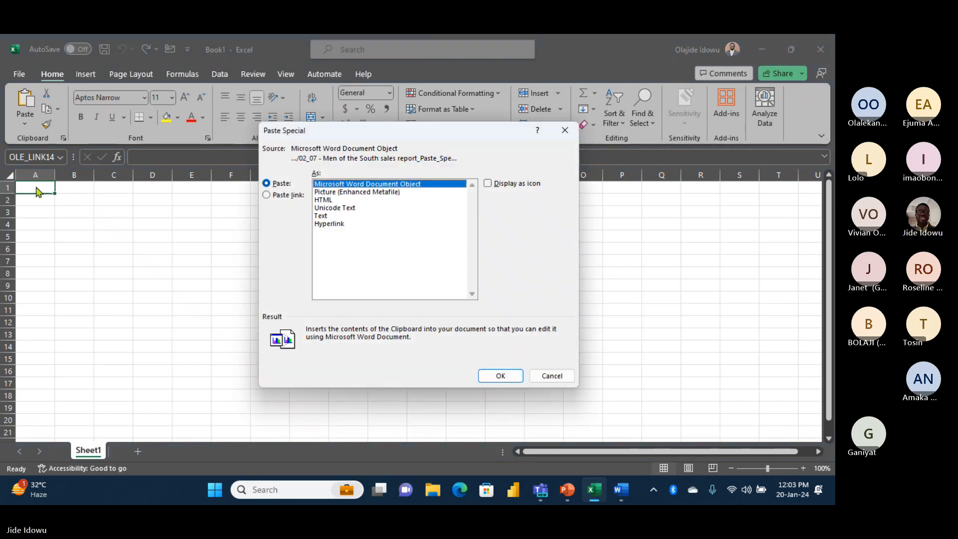
pyautogui.click(558, 375)
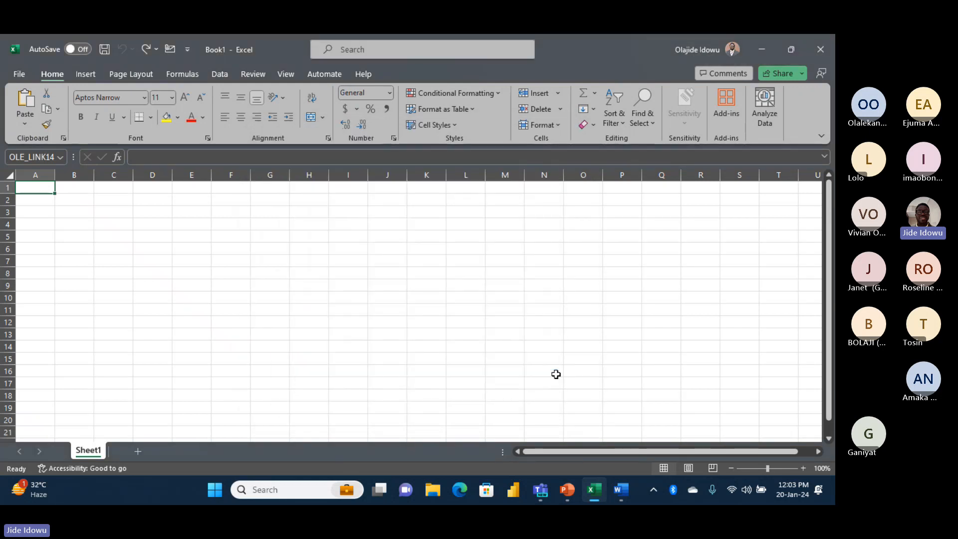
# Check the selected table in the Word report, return to Book1 in Excel and paste the table at cell A1.
pyautogui.moveTo(629, 499)
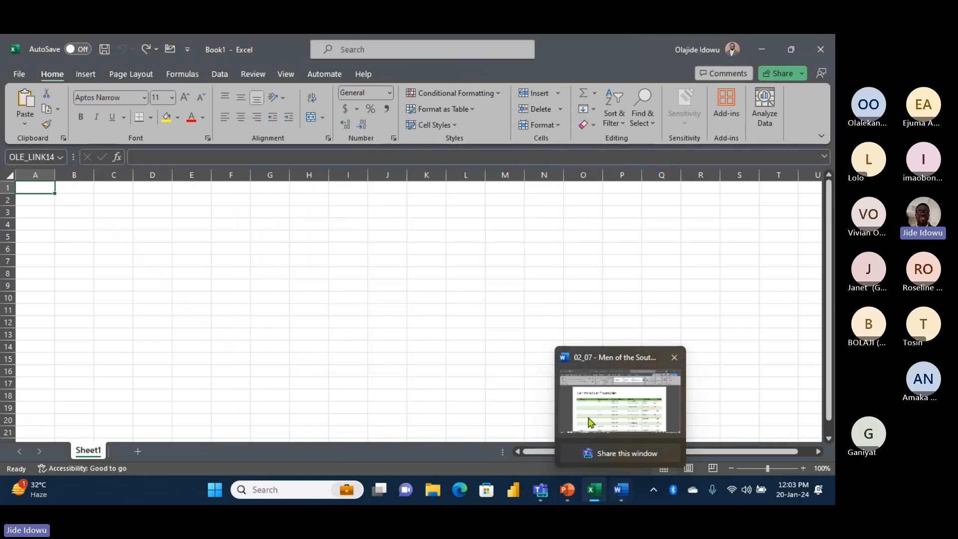
pyautogui.click(587, 410)
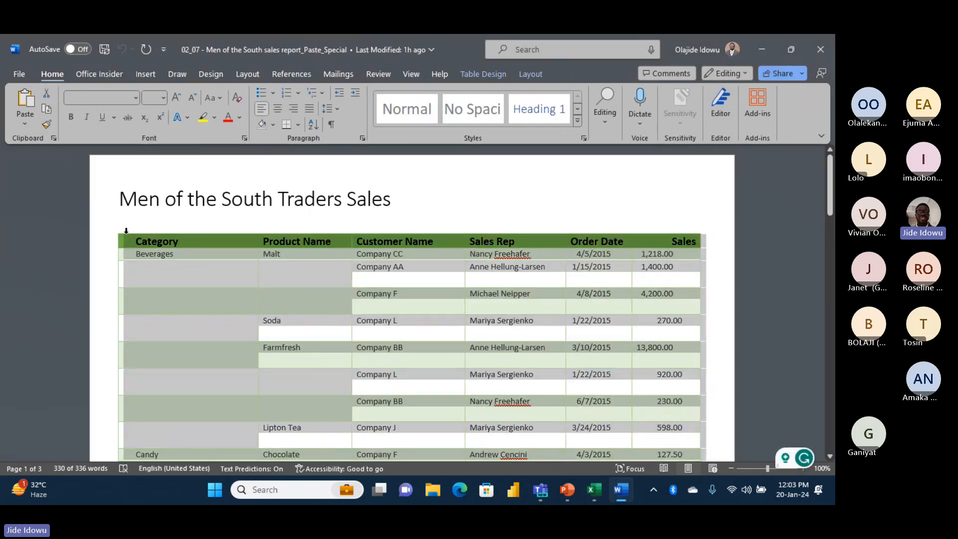
pyautogui.moveTo(595, 489)
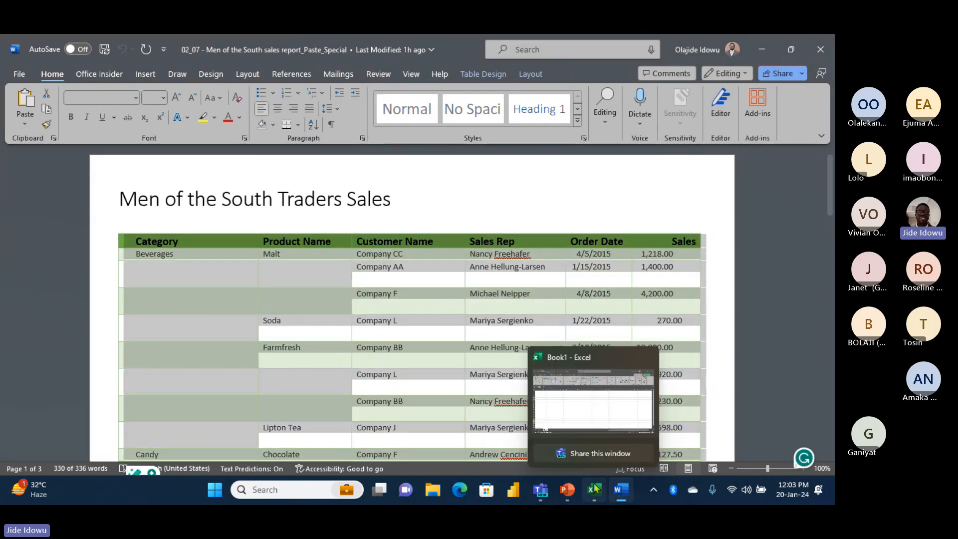
pyautogui.click(572, 413)
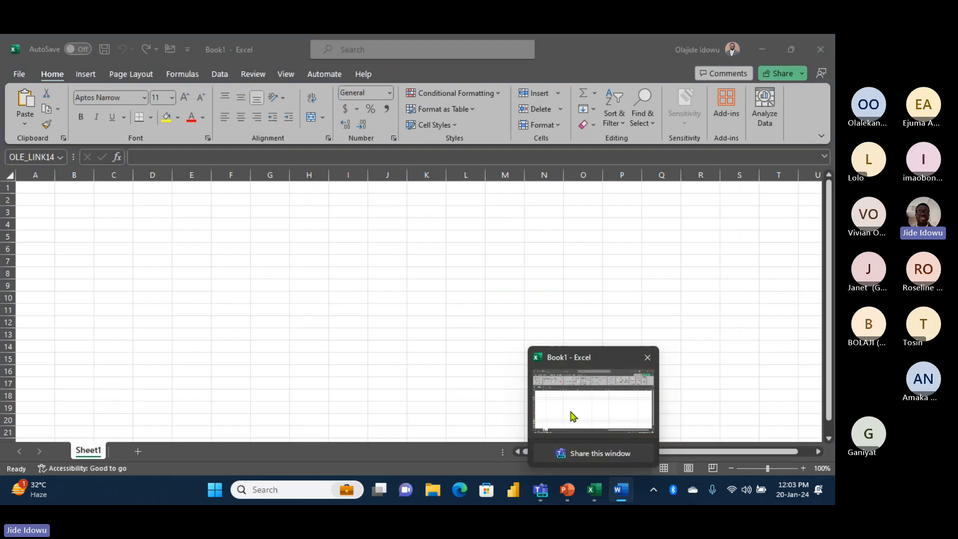
pyautogui.hotkey('ctrl', 'v')
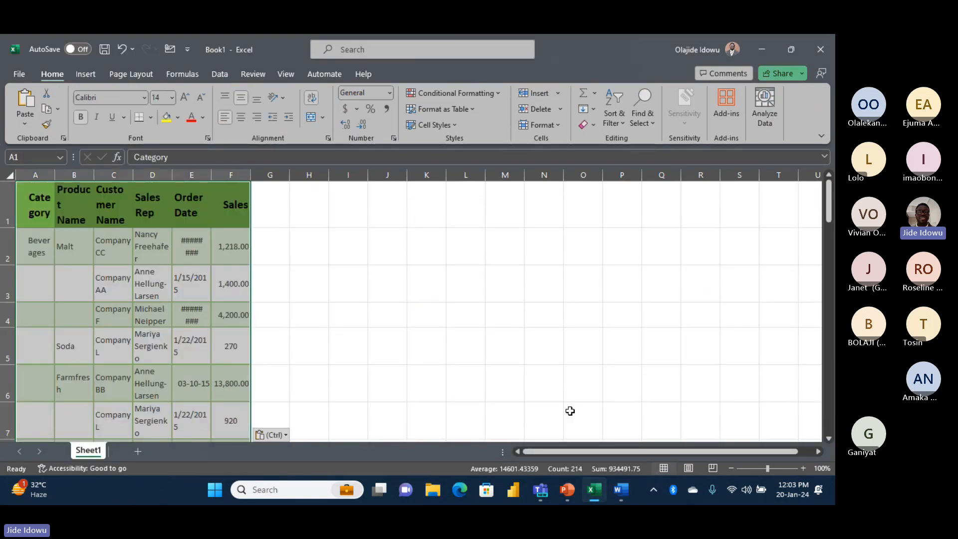
# Undo the formatted table paste and paste the copied Word table at A1 as Text with Paste Special.
pyautogui.hotkey('ctrl', 'z')
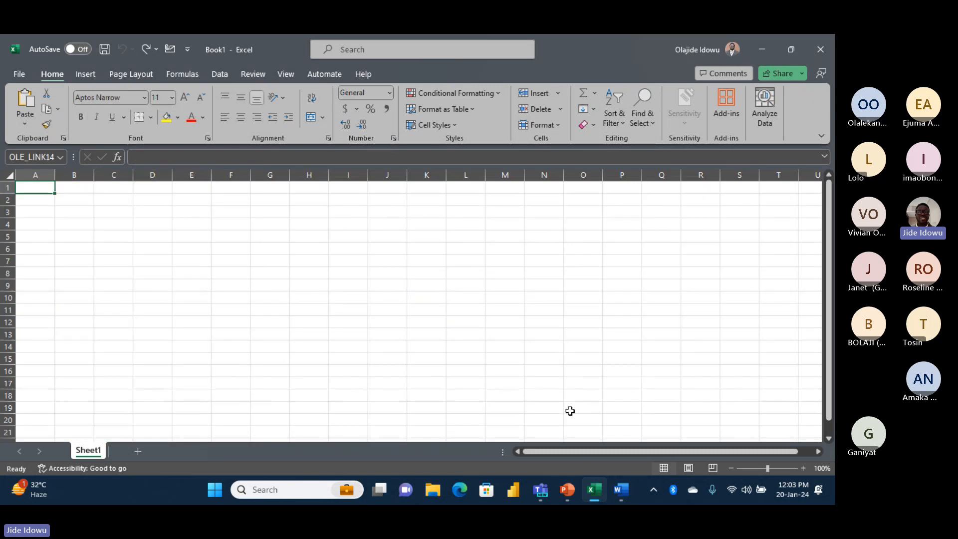
pyautogui.click(24, 125)
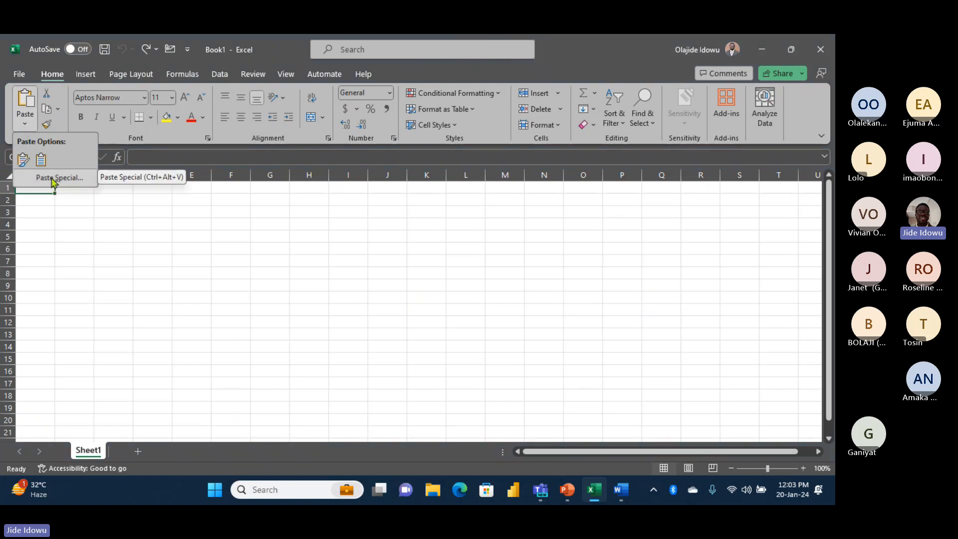
pyautogui.click(64, 250)
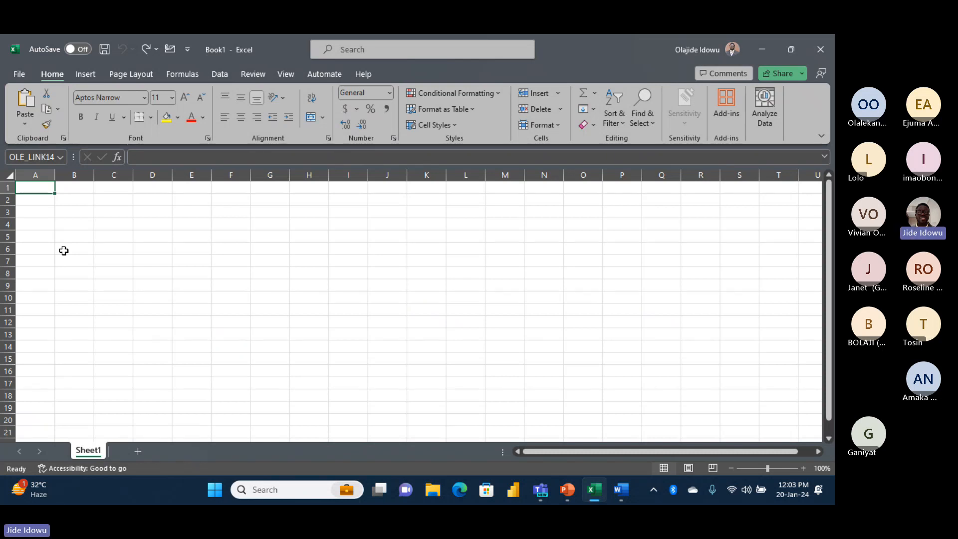
pyautogui.hotkey('ctrl', 'alt', 'v')
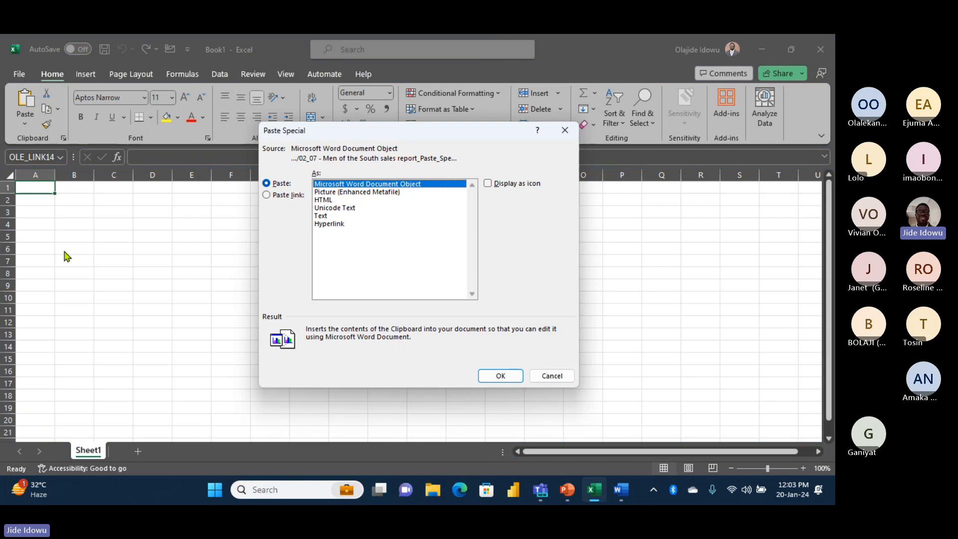
pyautogui.click(321, 216)
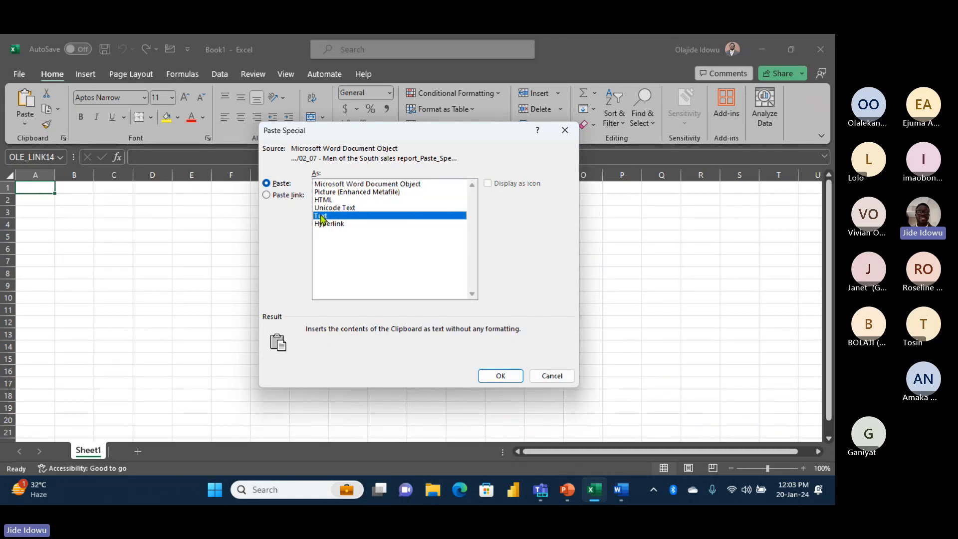
pyautogui.click(499, 375)
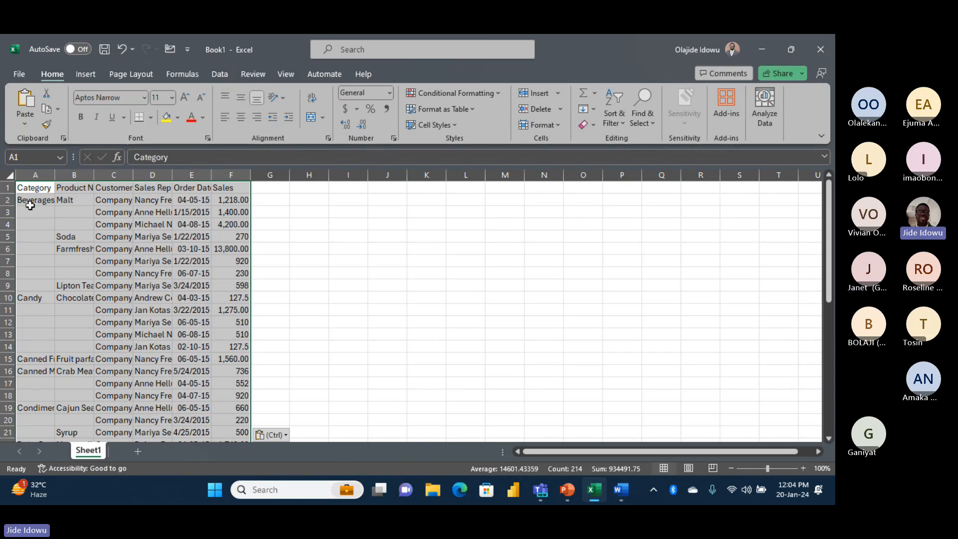
# Try auto-fitting the column widths of the whole sheet, and undo the change.
pyautogui.click(30, 189)
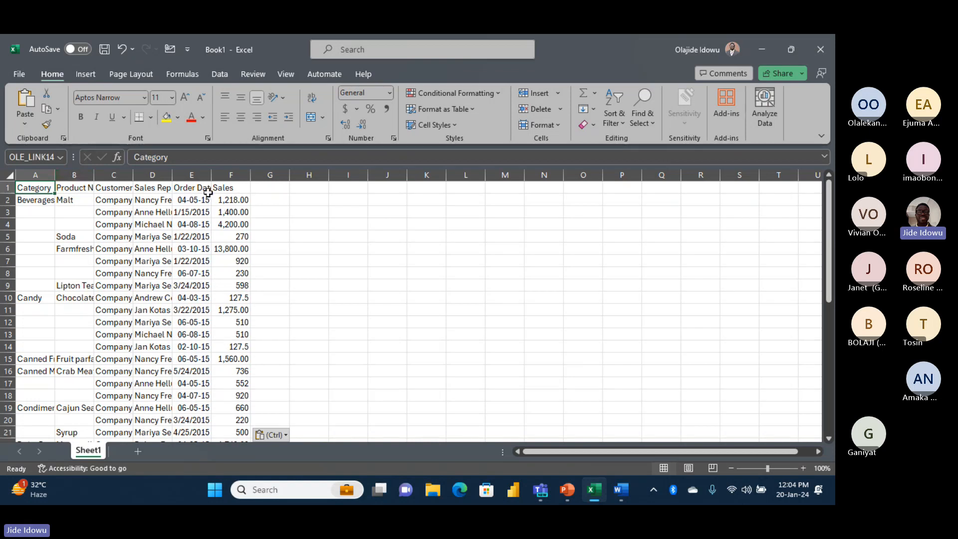
pyautogui.click(9, 175)
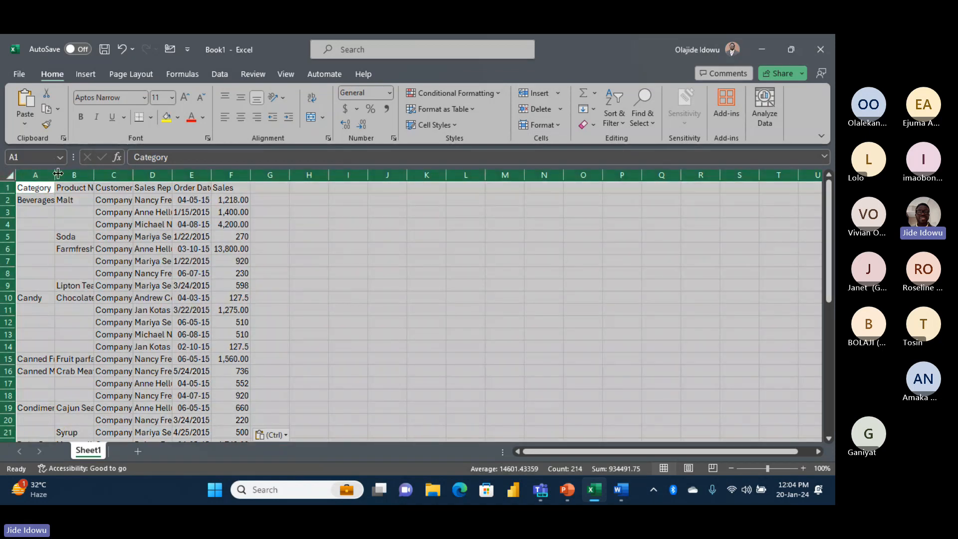
pyautogui.doubleClick(57, 174)
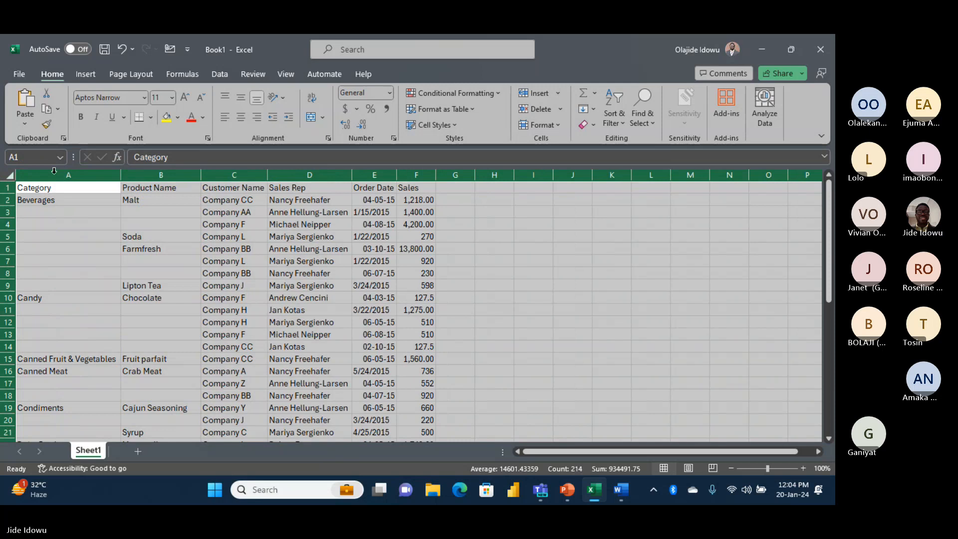
pyautogui.click(222, 250)
pyautogui.hotkey('ctrl', 'z')
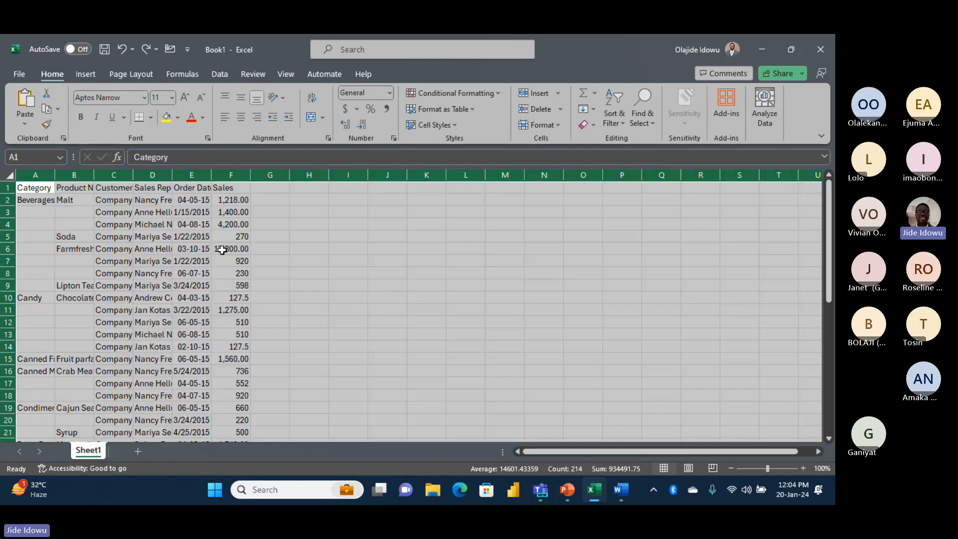
# Auto-fit every column width on Sheet1 to its contents.
pyautogui.click(58, 210)
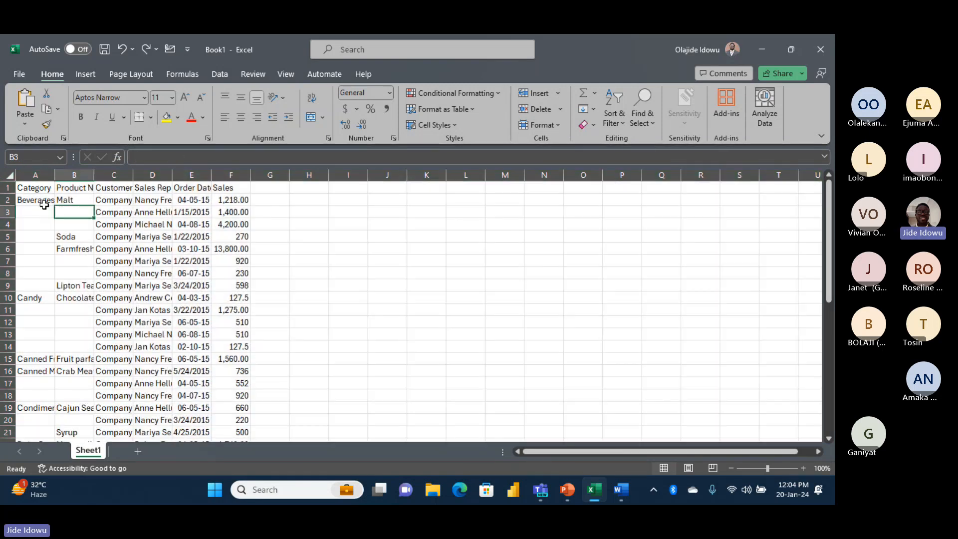
pyautogui.click(6, 173)
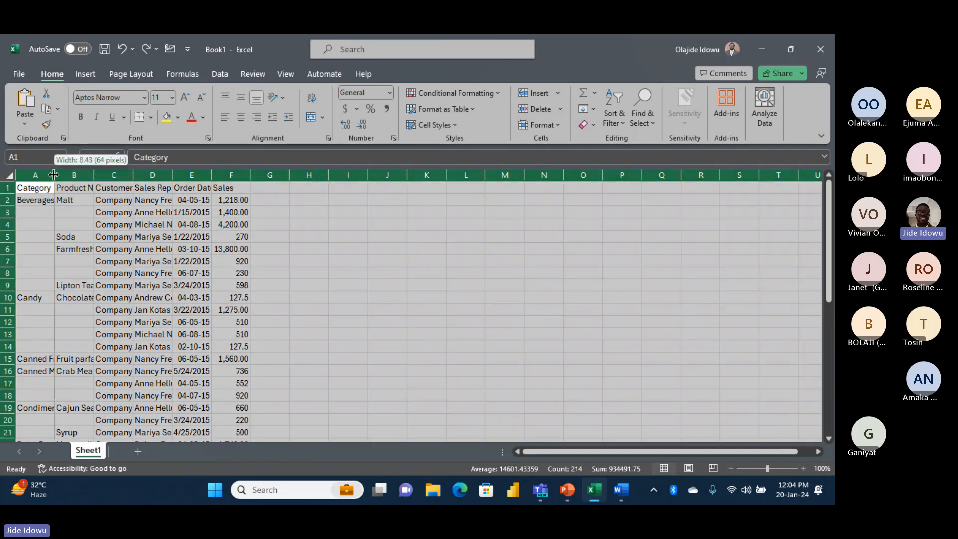
pyautogui.doubleClick(53, 174)
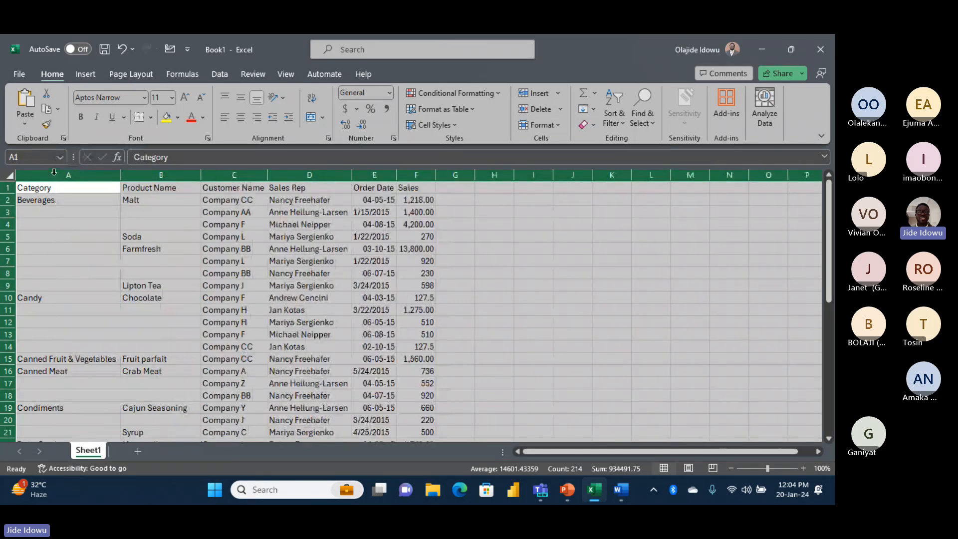
pyautogui.click(375, 207)
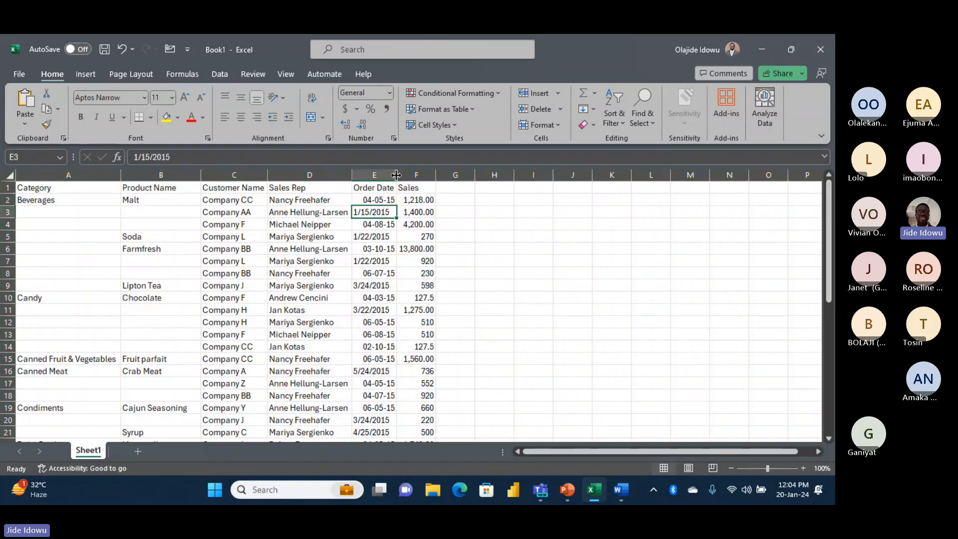
# Examine the blank cells beneath the entries in the Category and Product Name columns.
pyautogui.click(69, 212)
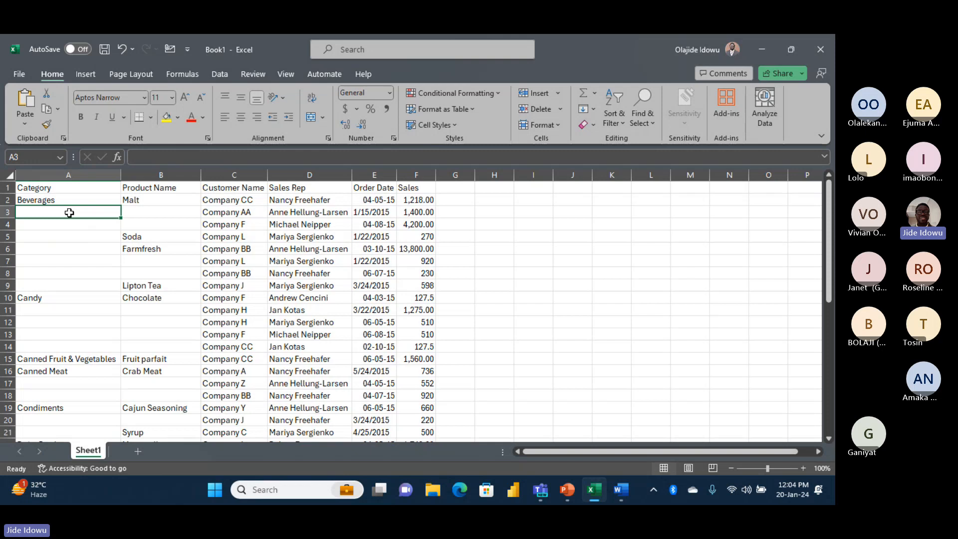
pyautogui.click(42, 224)
pyautogui.click(47, 245)
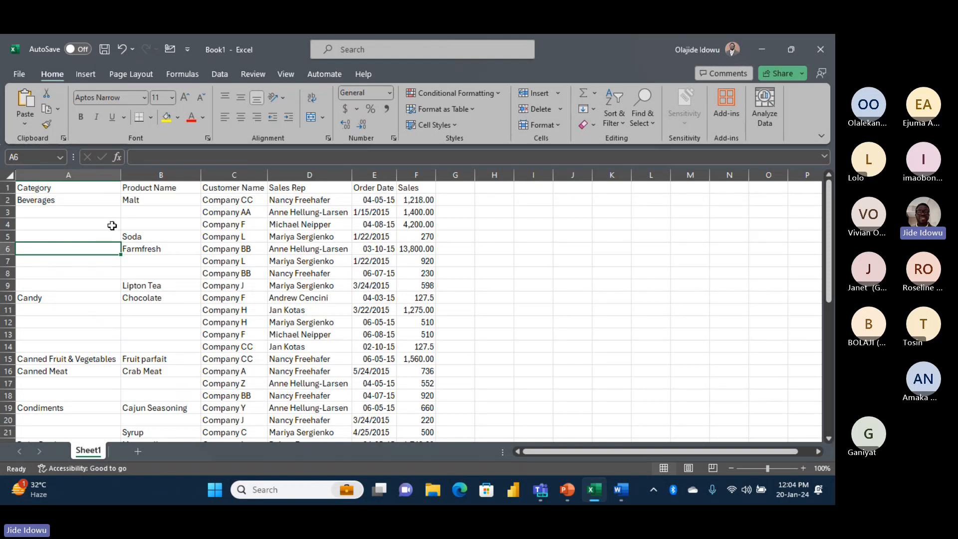
pyautogui.click(147, 212)
pyautogui.click(141, 227)
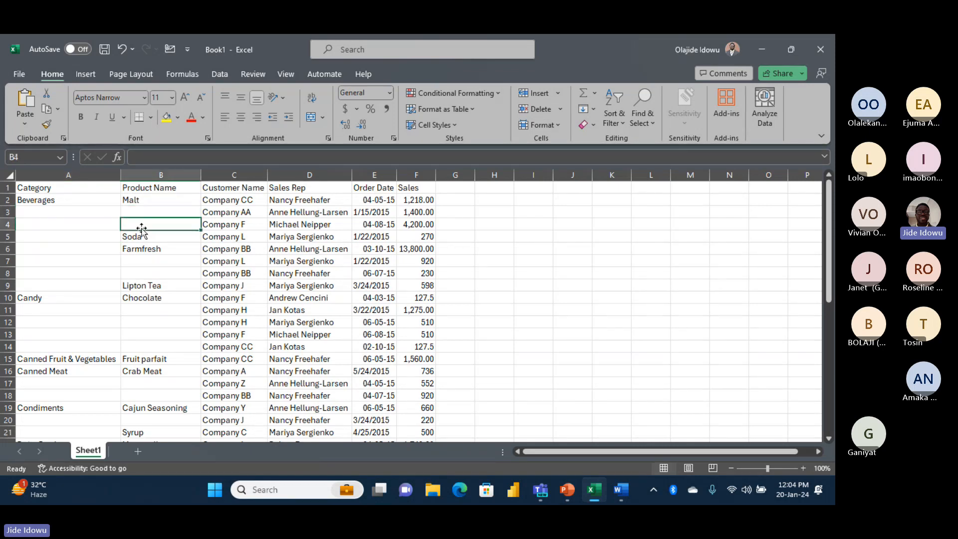
pyautogui.click(140, 259)
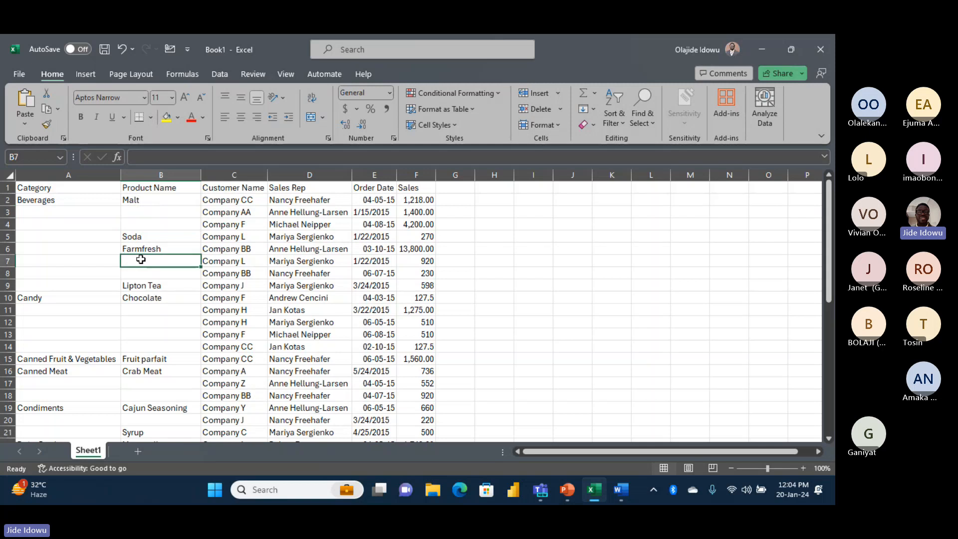
pyautogui.click(141, 274)
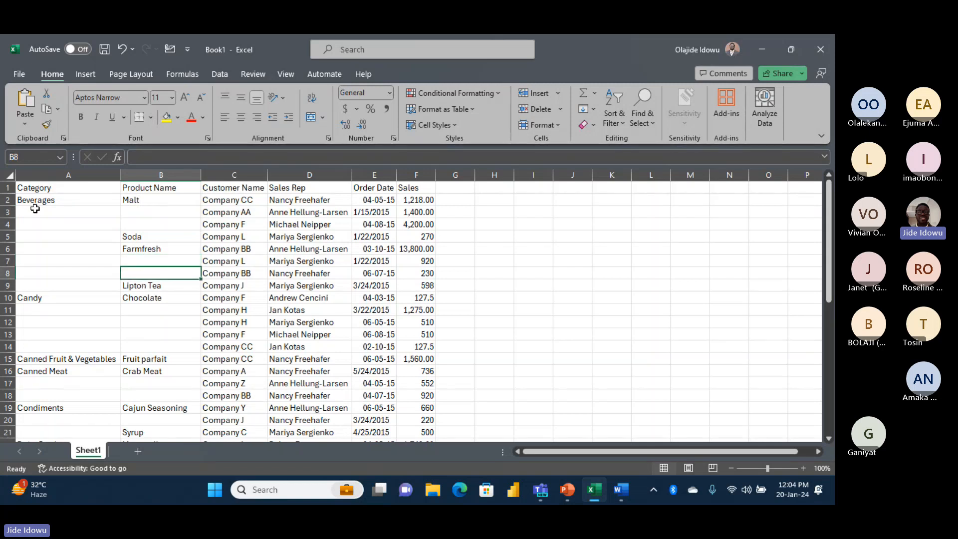
pyautogui.moveTo(35, 208); pyautogui.dragTo(31, 353)
pyautogui.click(38, 335)
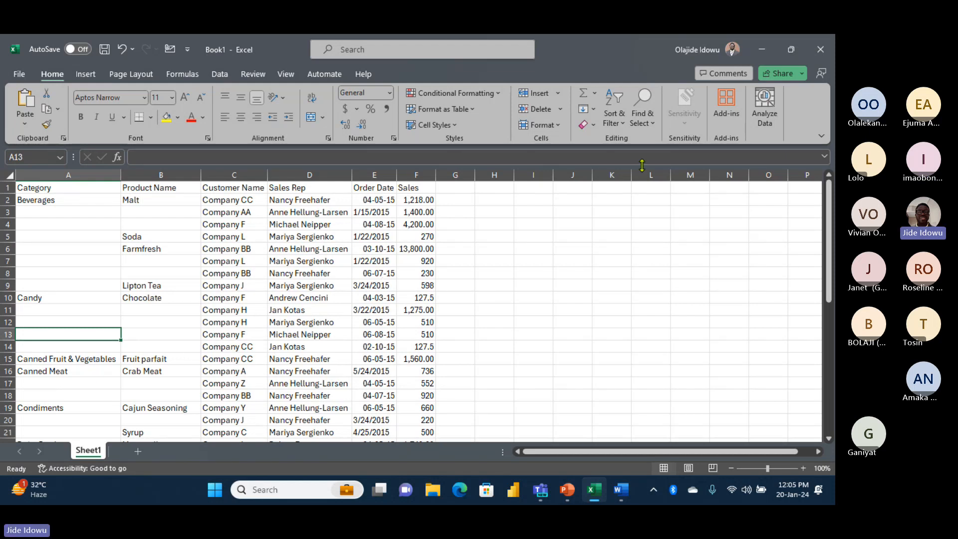
# Look over the Find & Select commands and the Go To dialog from cell A3, and cancel without going anywhere.
pyautogui.click(651, 125)
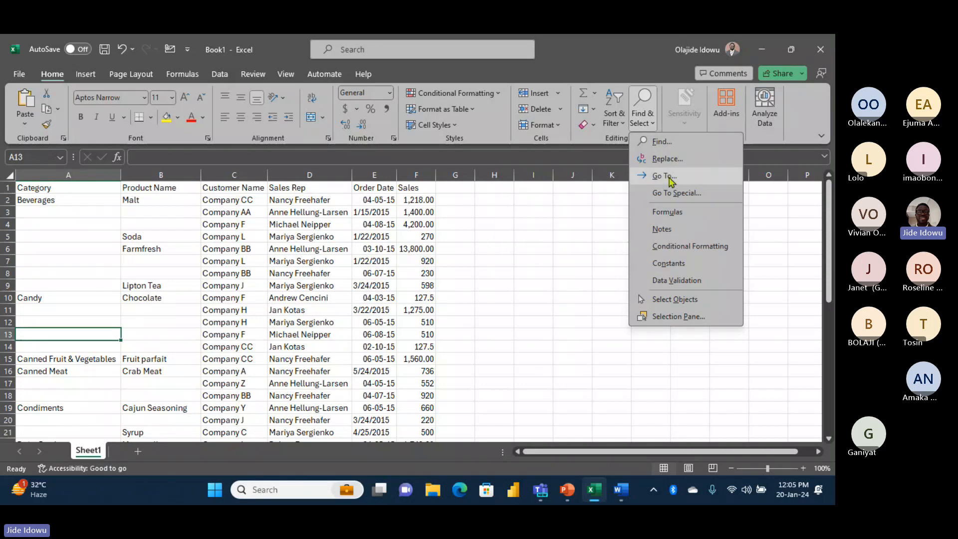
pyautogui.click(205, 217)
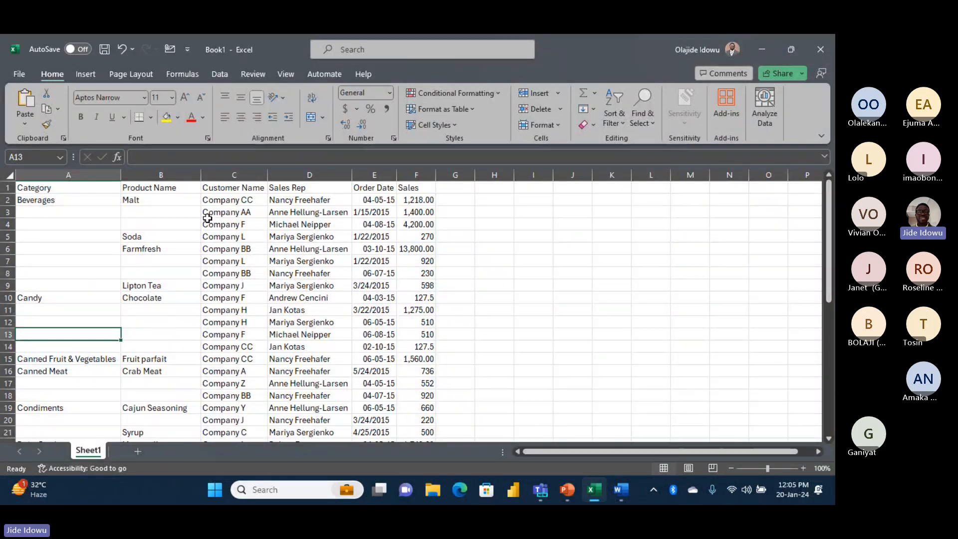
pyautogui.click(54, 211)
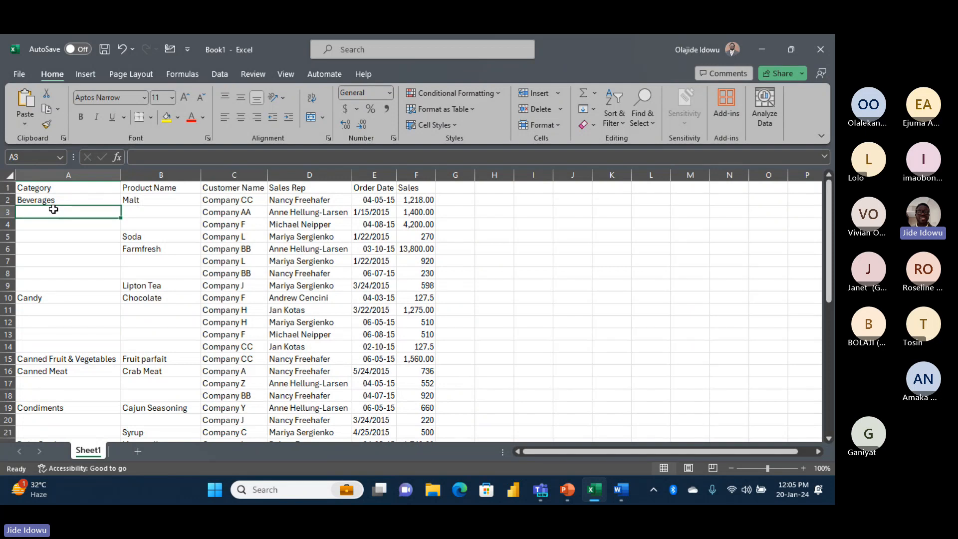
pyautogui.press('F5')
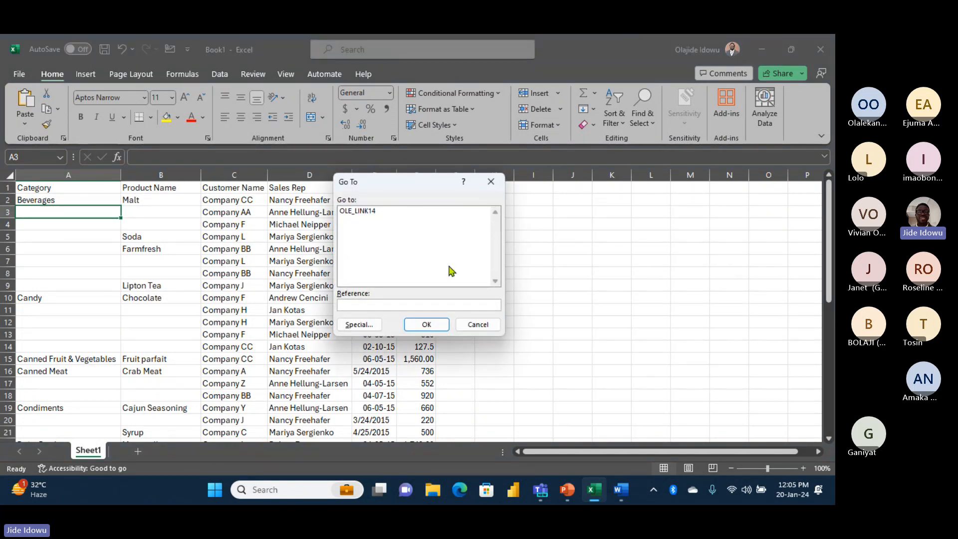
pyautogui.click(478, 323)
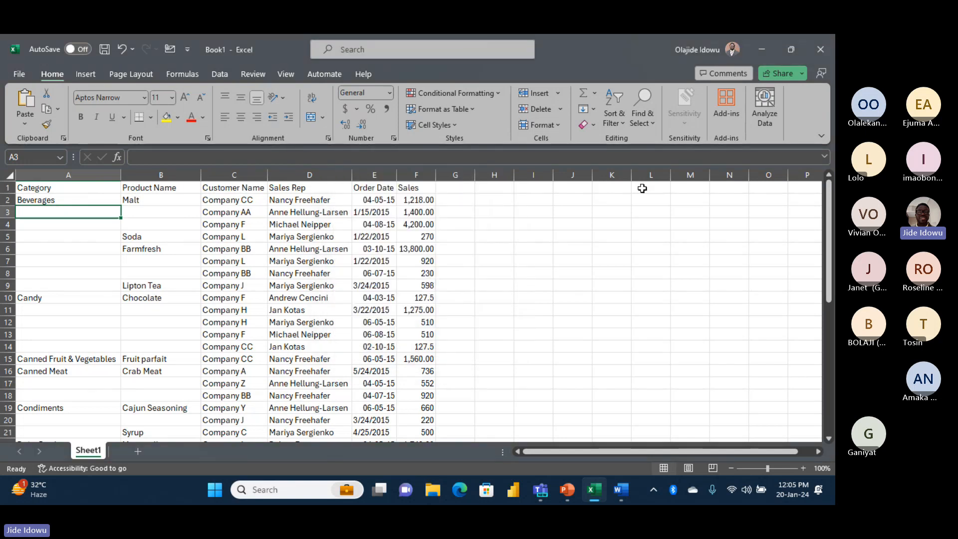
pyautogui.click(655, 127)
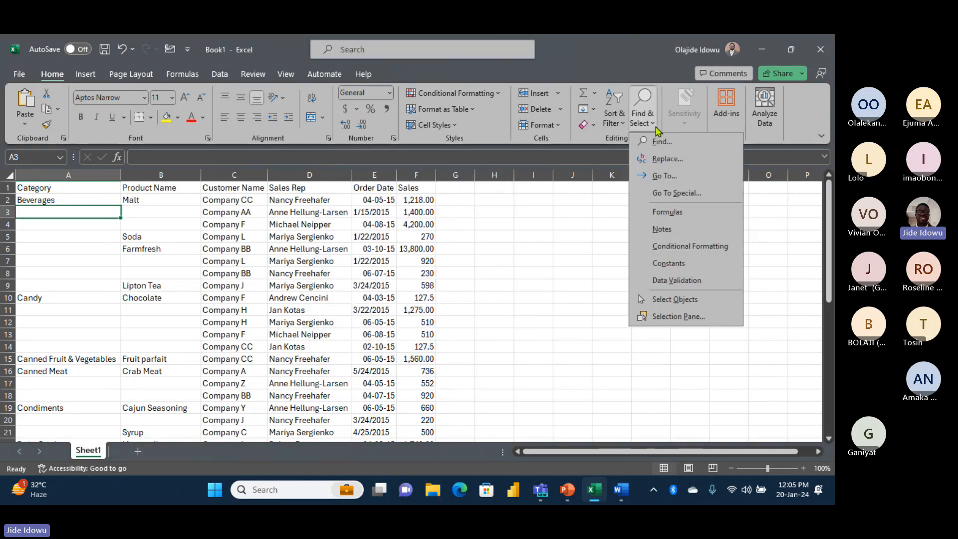
pyautogui.click(667, 177)
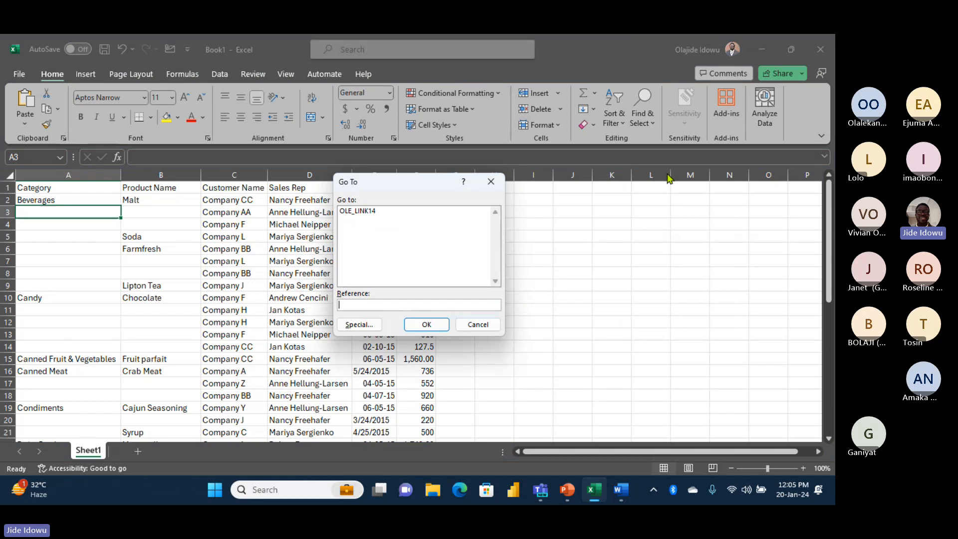
pyautogui.click(491, 182)
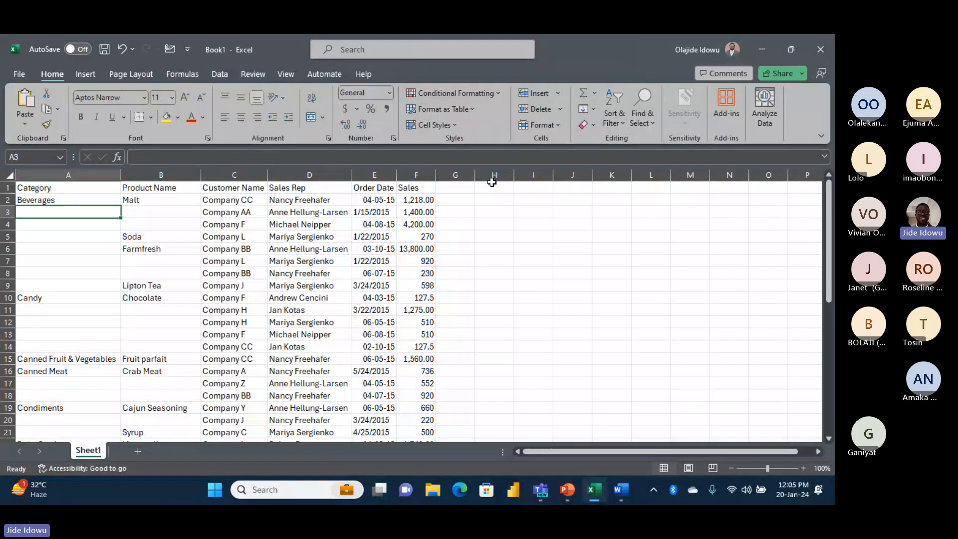
# View the Go To Special selection options and cancel without choosing one.
pyautogui.press('F5')
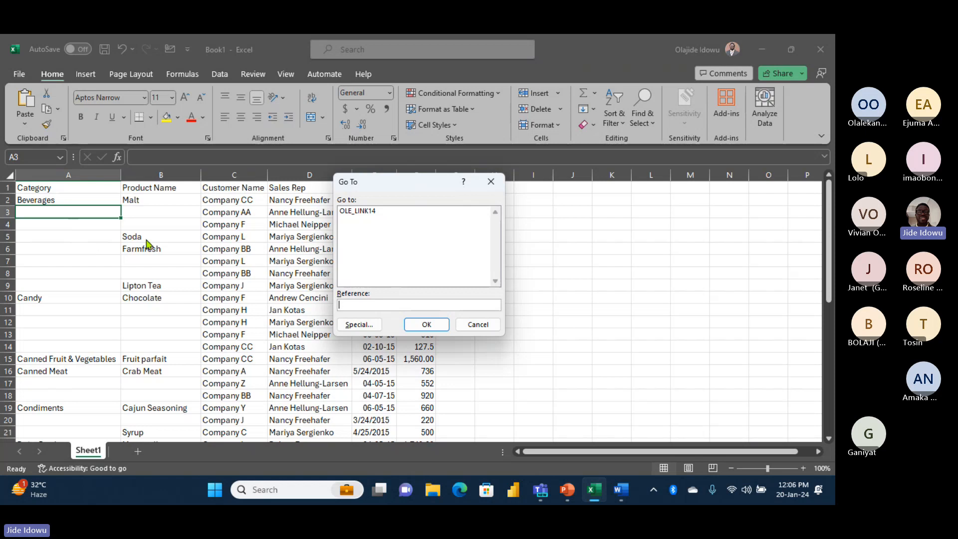
pyautogui.click(359, 325)
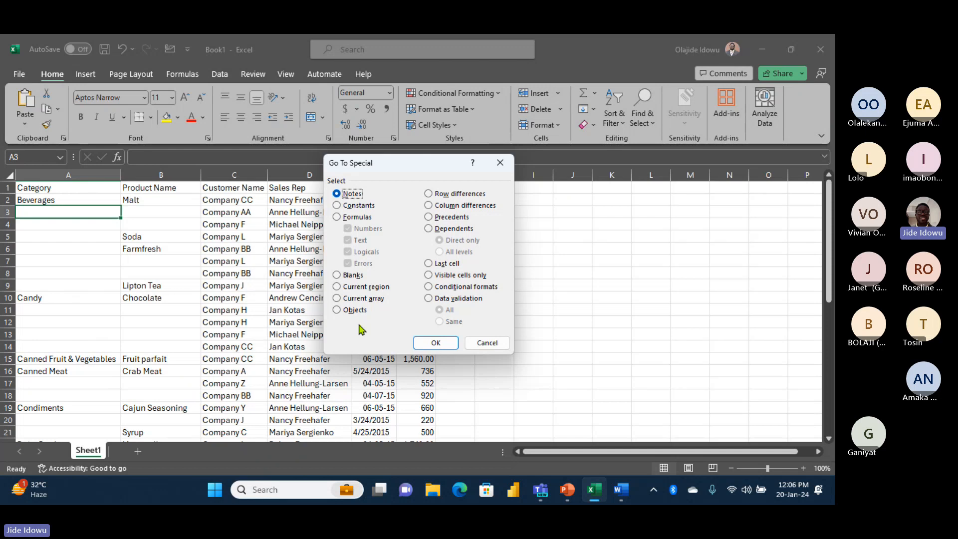
pyautogui.click(474, 340)
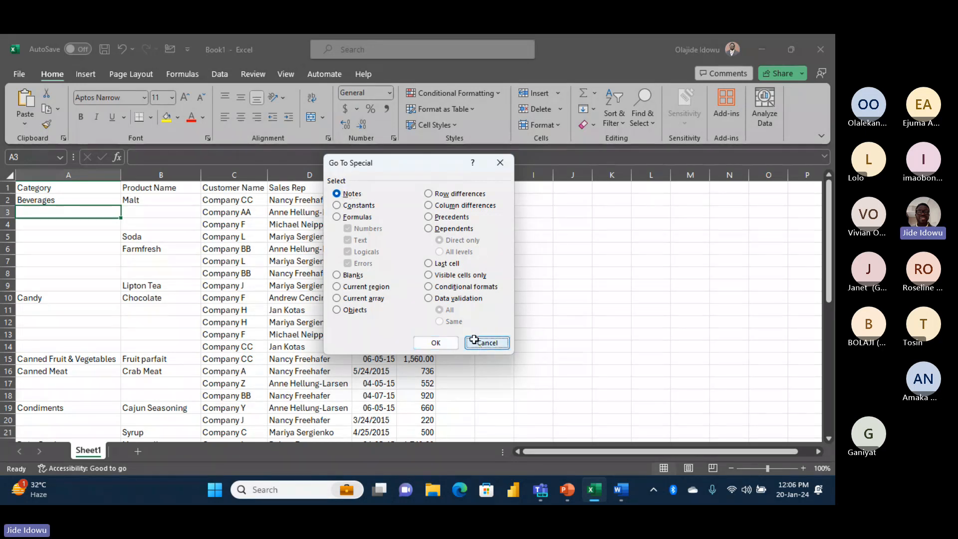
# Starting from cell B3, select all blank cells in the pasted table with Go To Special set to Blanks.
pyautogui.click(136, 211)
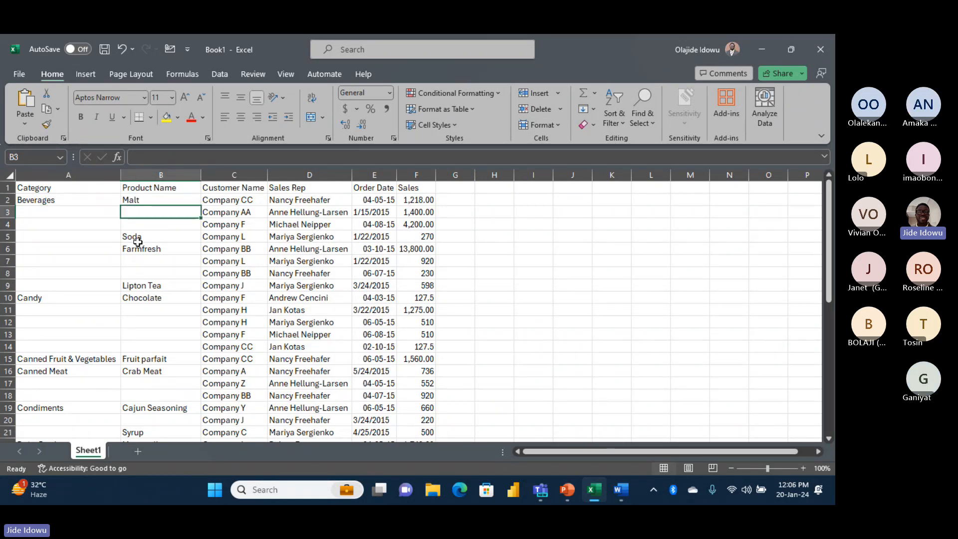
pyautogui.press('F5')
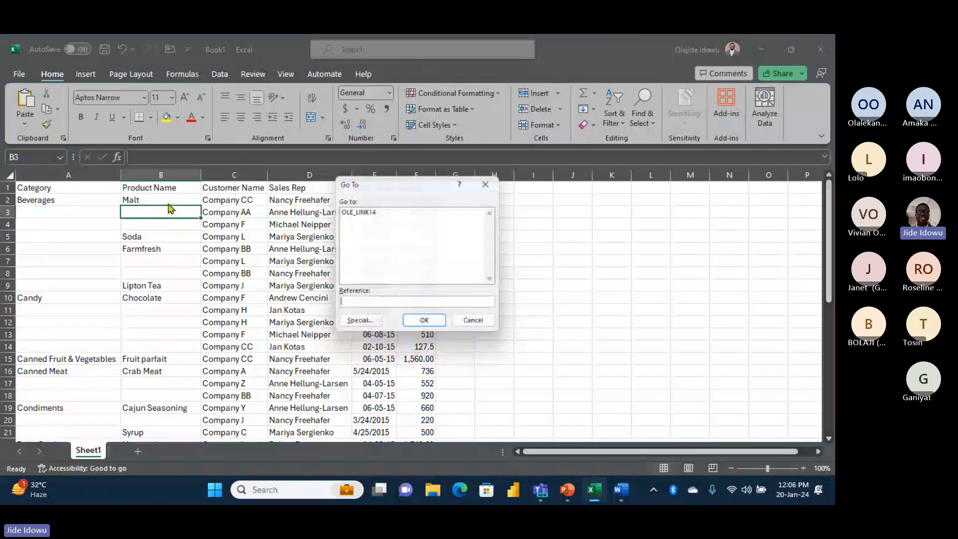
pyautogui.click(358, 326)
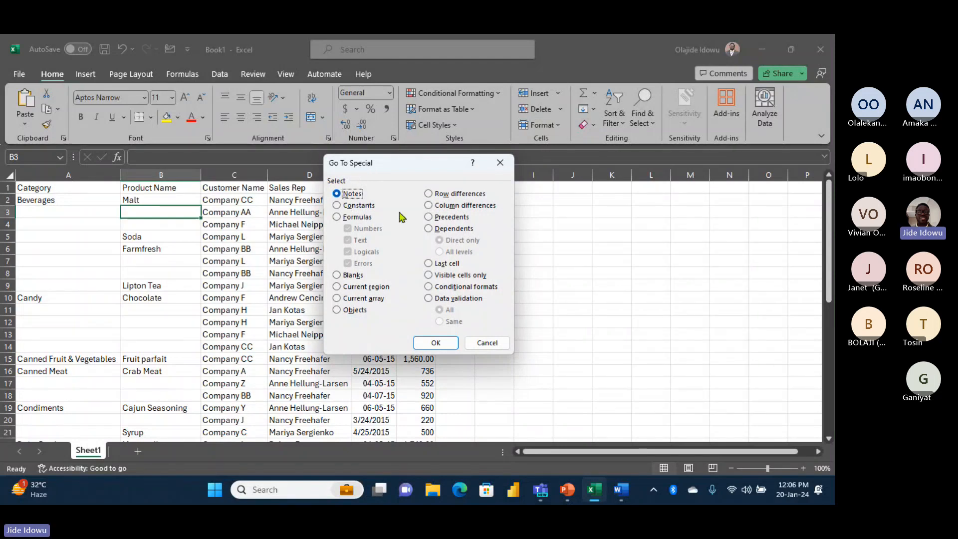
pyautogui.click(337, 276)
pyautogui.click(436, 343)
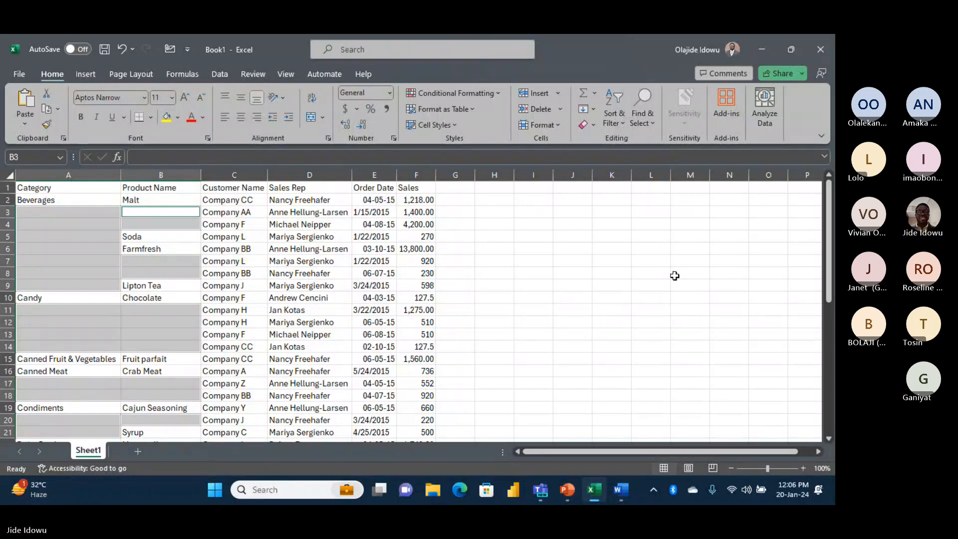
# Fill all the selected blank cells at once with the formula =B2, so each refers to the cell directly above.
pyautogui.moveTo(830, 268)
pyautogui.mouseDown()
pyautogui.moveTo(831, 395)
pyautogui.moveTo(831, 271)
pyautogui.mouseUp()
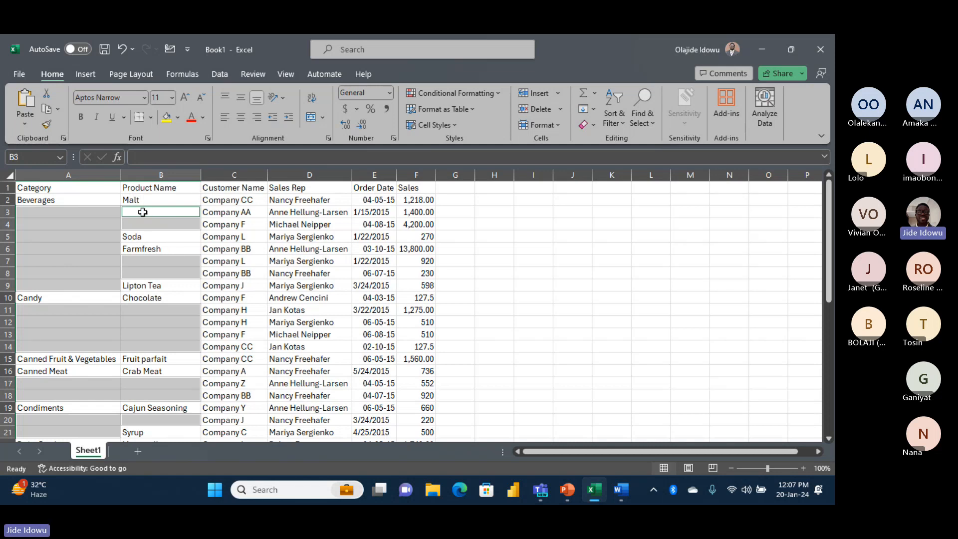
pyautogui.click(145, 157)
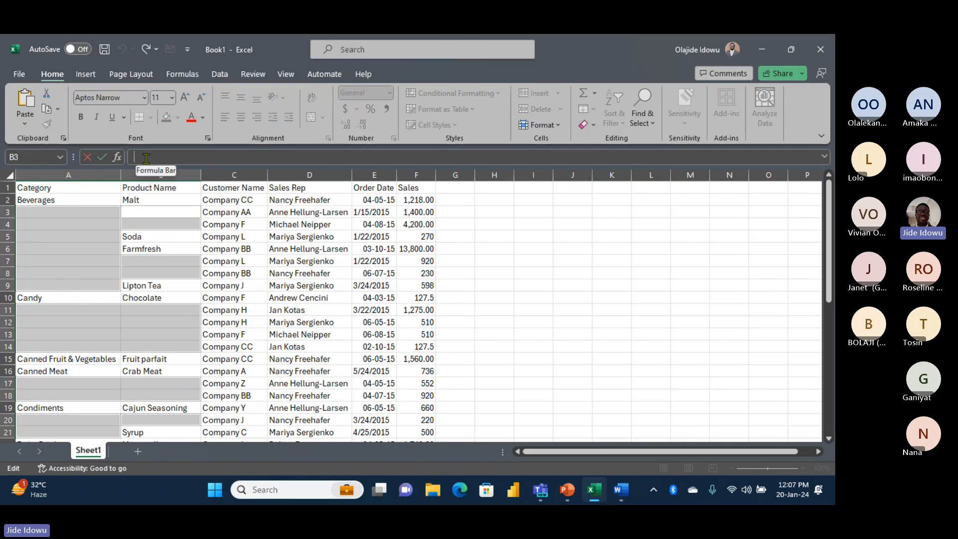
pyautogui.write('=')
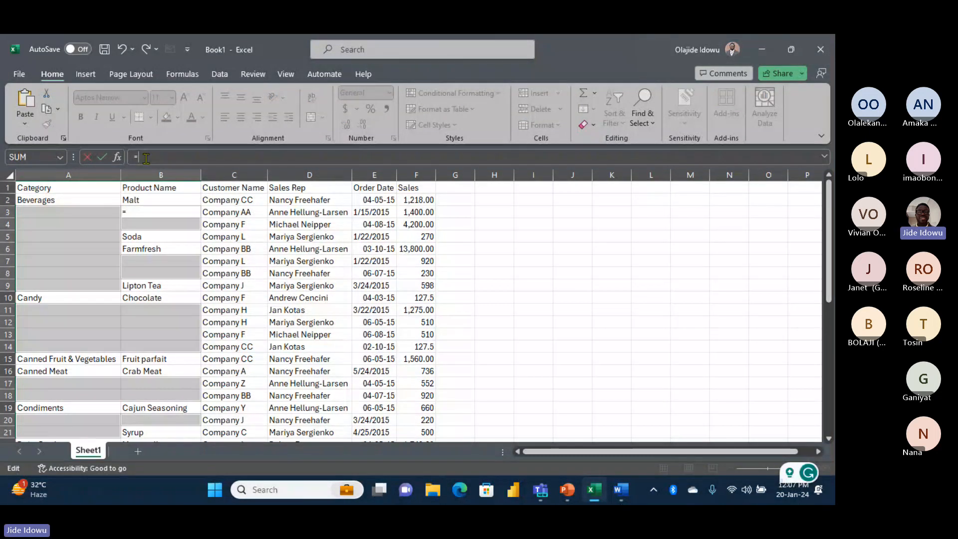
pyautogui.click(141, 200)
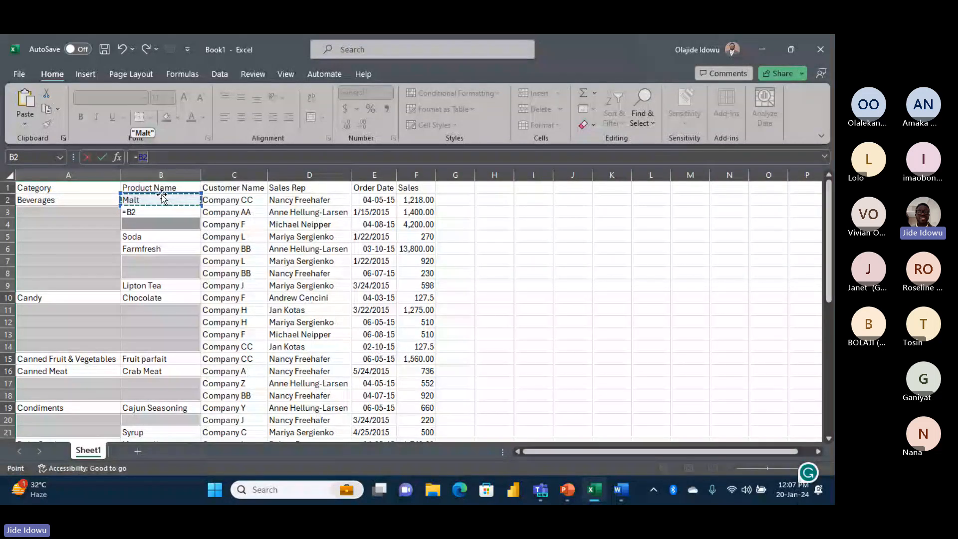
pyautogui.hotkey('ctrl', 'Return')
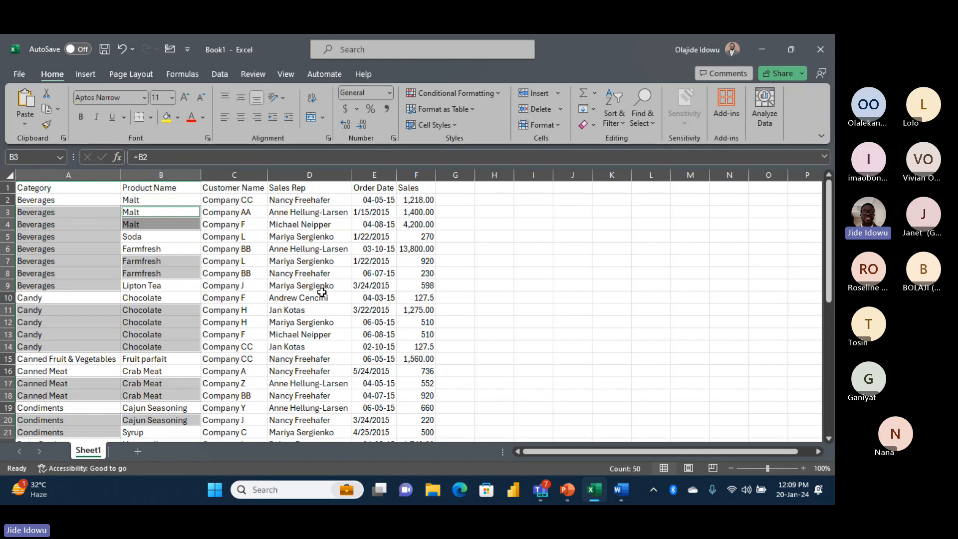
# Undo the fill, column fitting and paste on Sheet1, and check the source sales table in Word before returning to Excel.
pyautogui.hotkey('ctrl', 'z')
pyautogui.hotkey('ctrl', 'z')
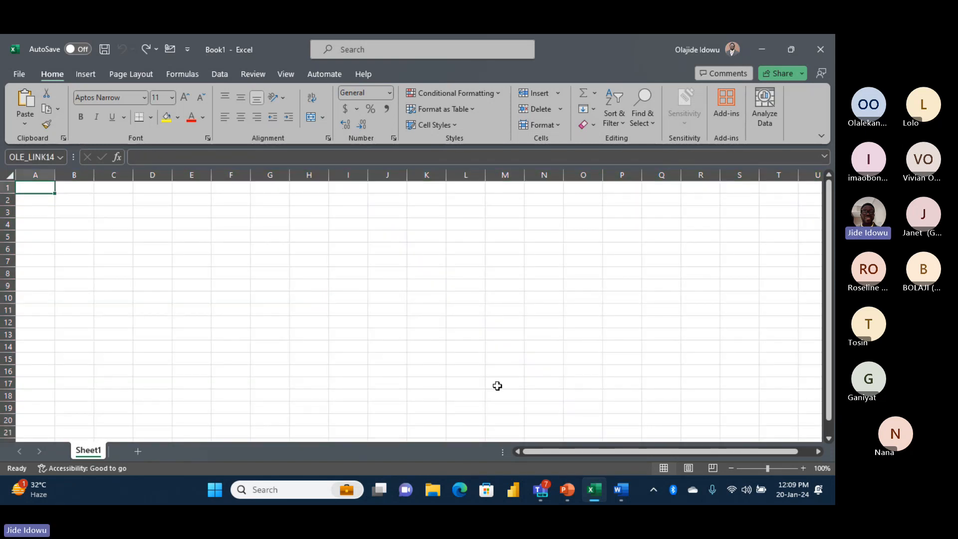
pyautogui.moveTo(624, 498)
pyautogui.click(622, 404)
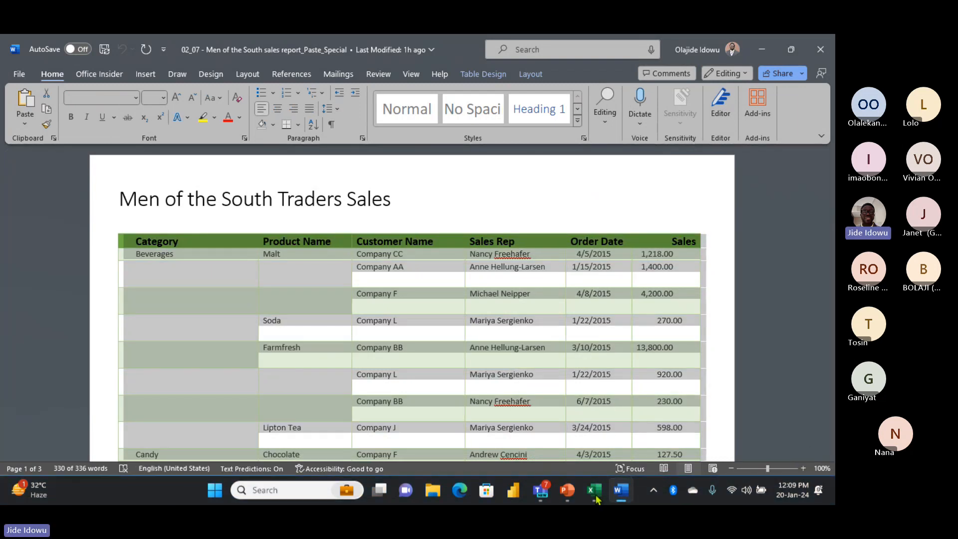
pyautogui.click(595, 494)
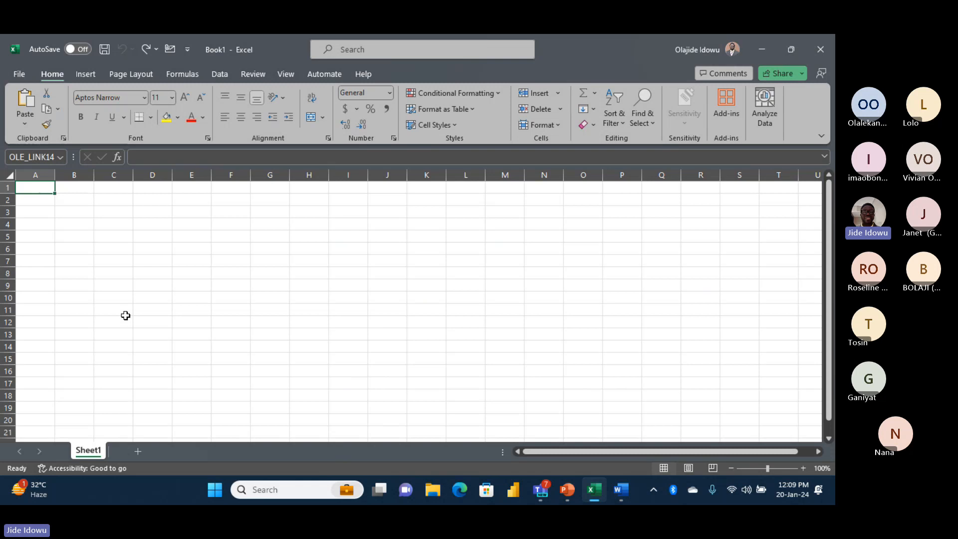
# Paste the copied Word table into the empty sheet from A1 as Text, and fit all columns to their contents.
pyautogui.hotkey('ctrl', 'alt', 'v')
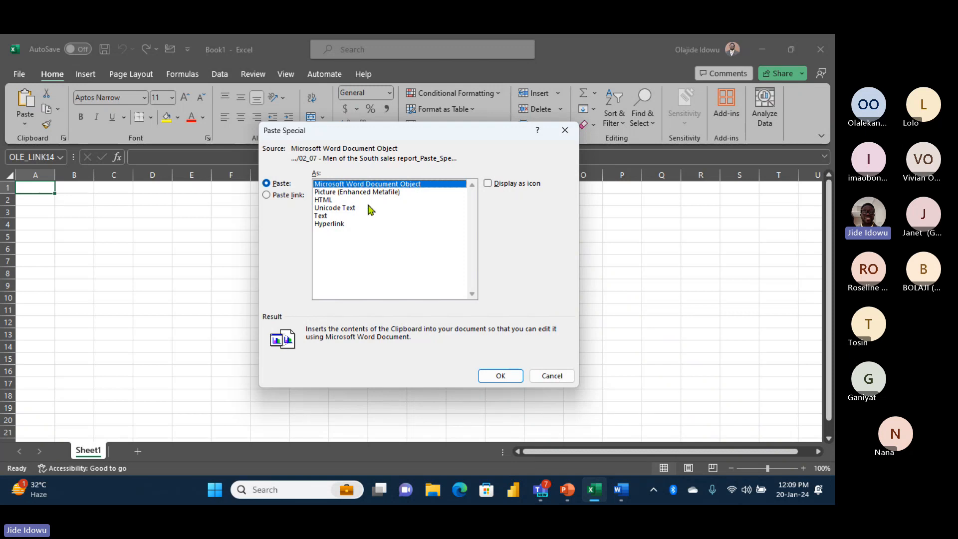
pyautogui.click(321, 217)
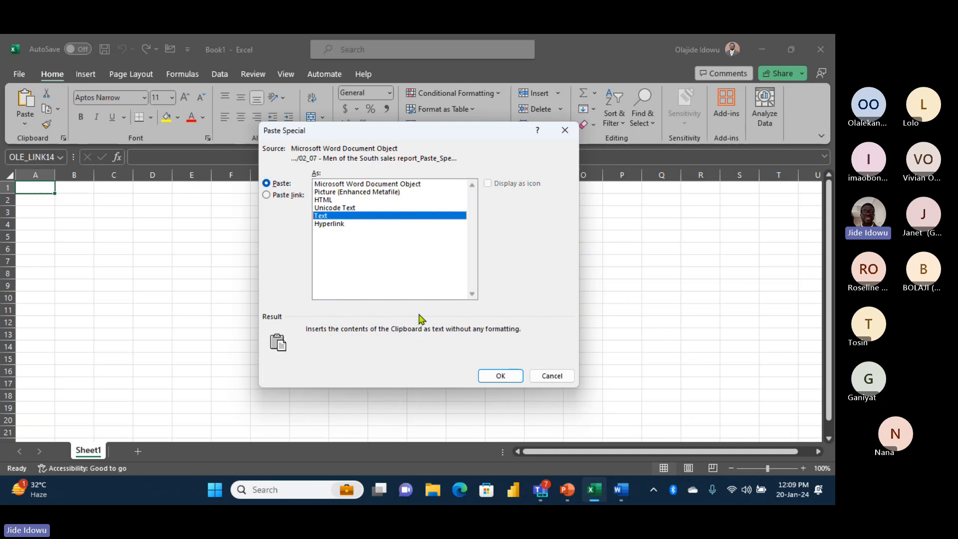
pyautogui.click(501, 377)
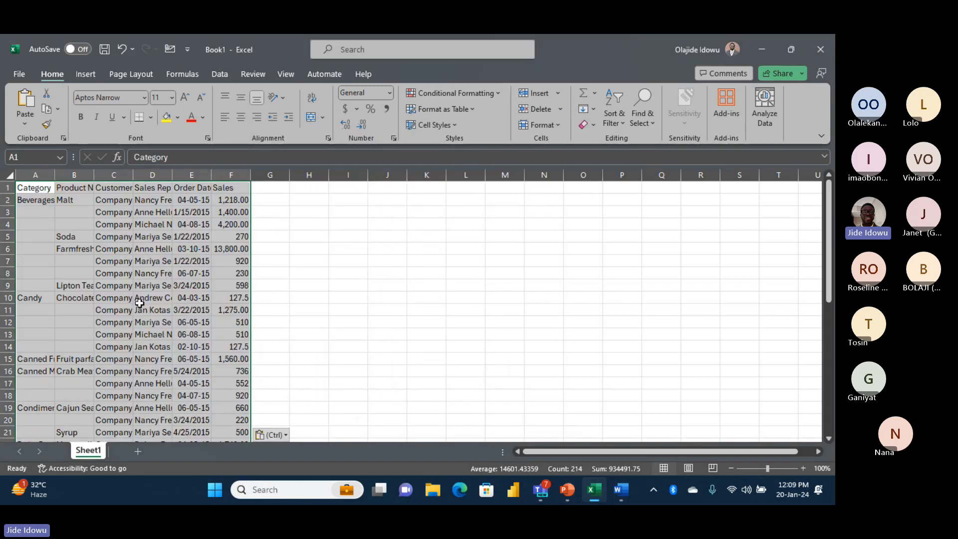
pyautogui.click(8, 174)
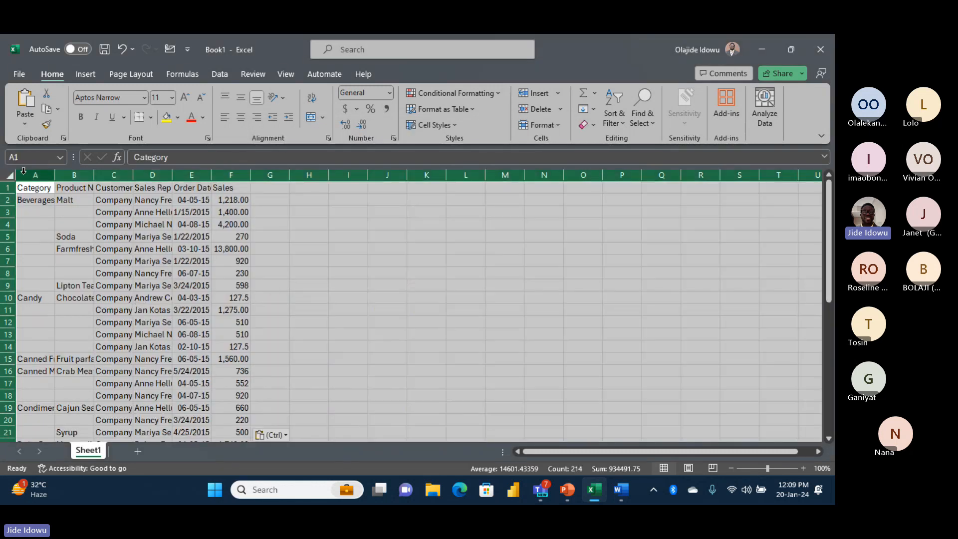
pyautogui.doubleClick(54, 175)
# Starting from cell B3, reselect the table's blank cells using Go To Special with the Blanks option.
pyautogui.click(136, 211)
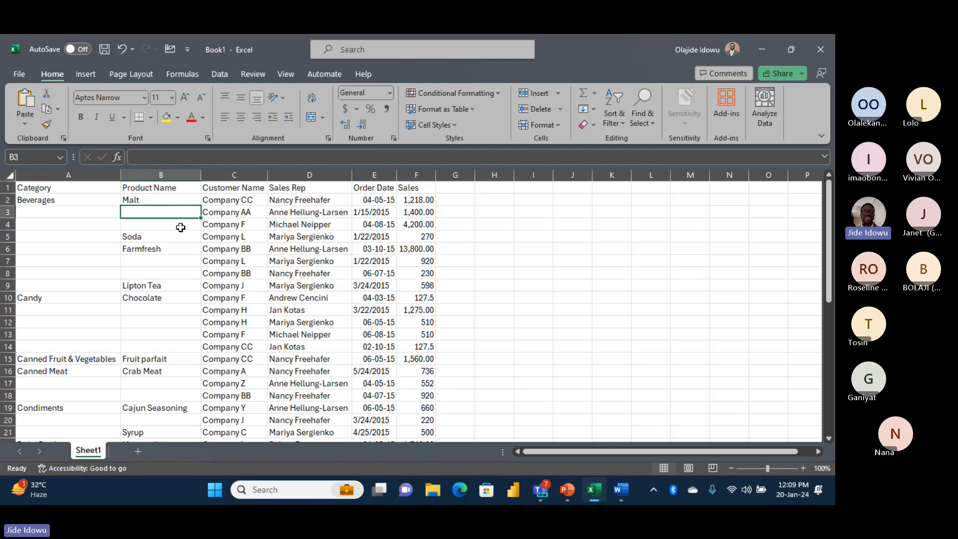
pyautogui.hotkey('ctrl', 'g')
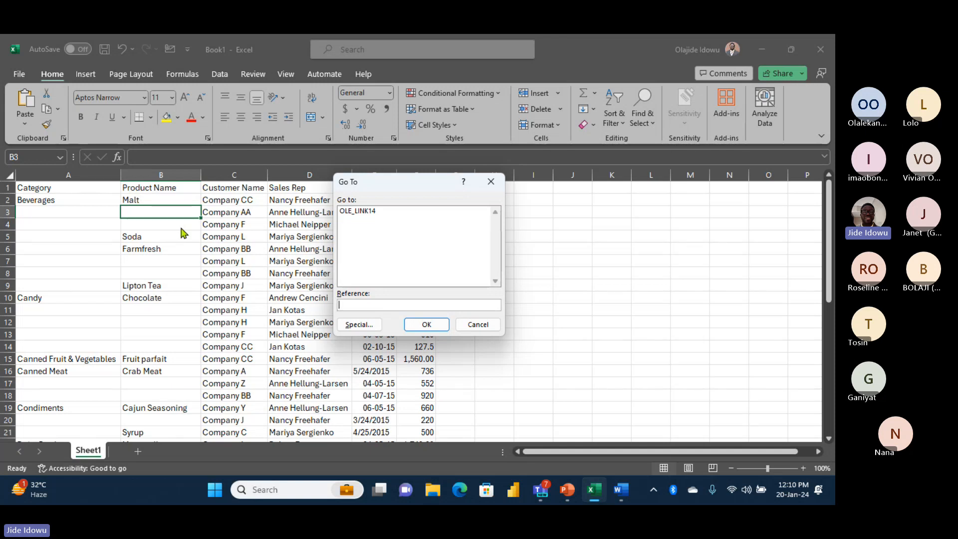
pyautogui.click(359, 325)
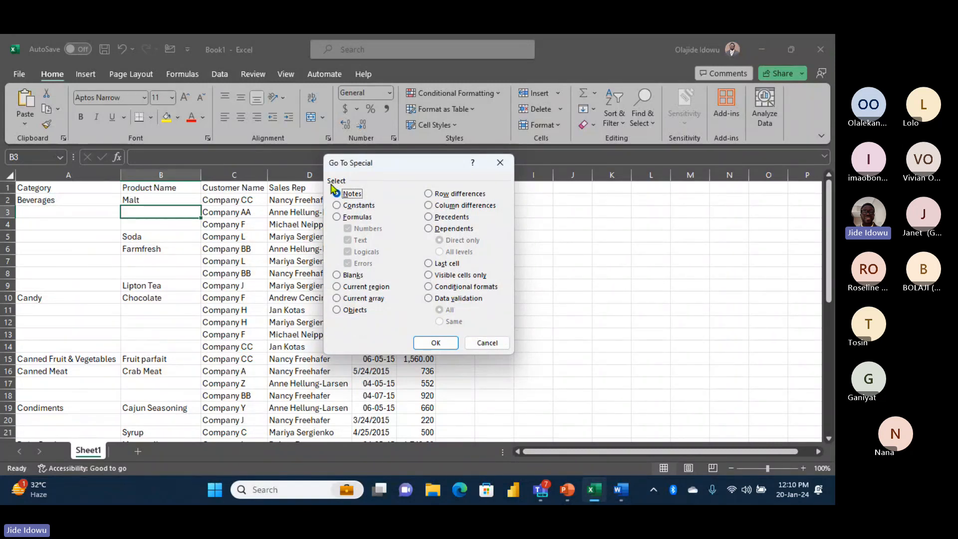
pyautogui.click(337, 275)
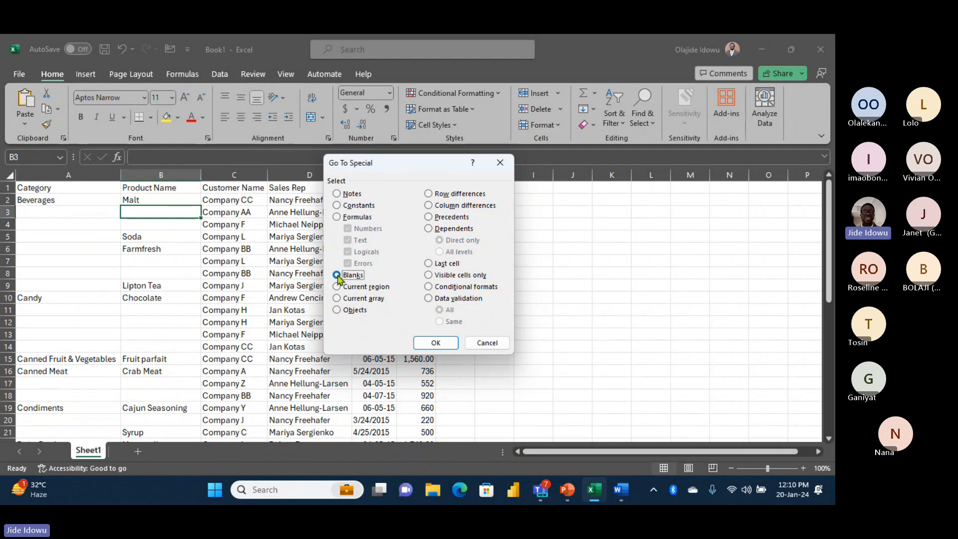
pyautogui.click(427, 343)
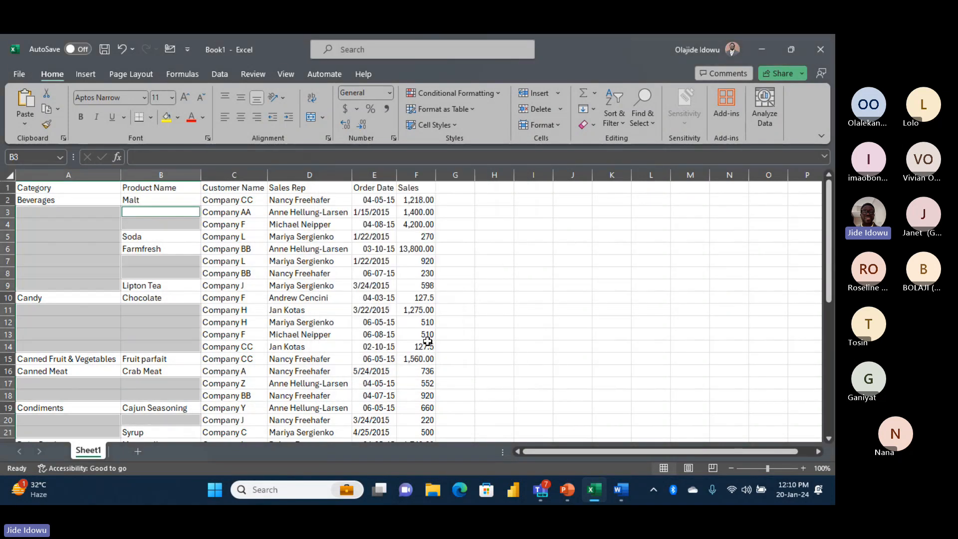
# Enter =B2 into all selected blank cells together, and check the filled Product Name column down to its last row.
pyautogui.click(143, 158)
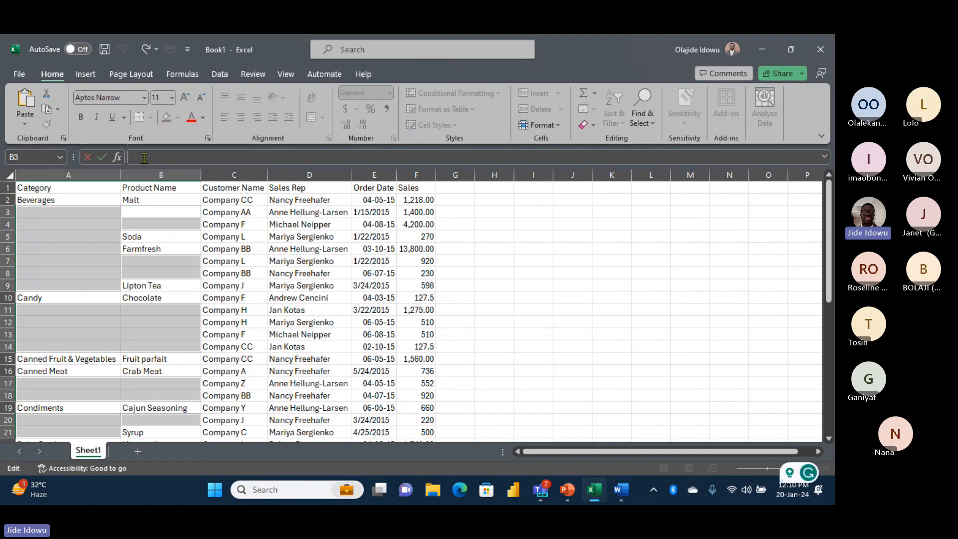
pyautogui.write('=')
pyautogui.click(143, 200)
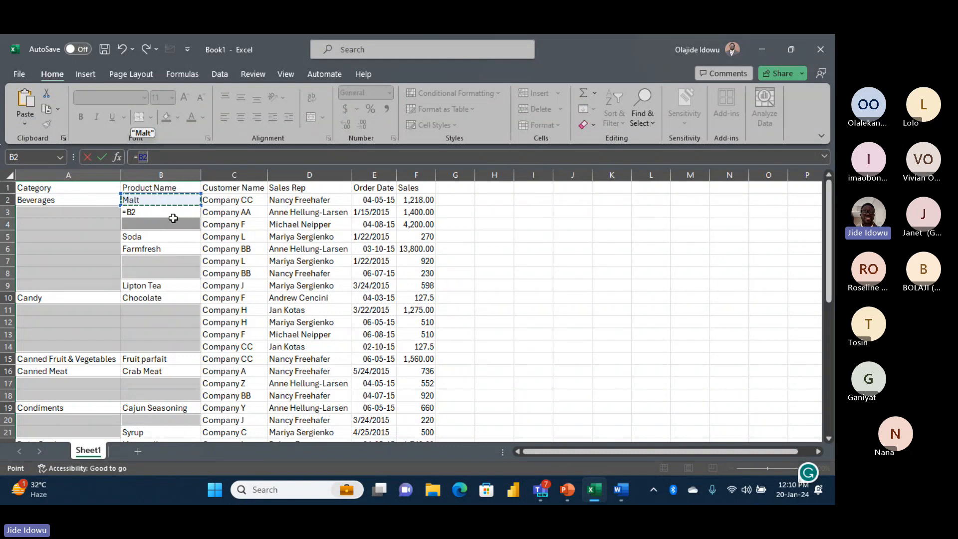
pyautogui.hotkey('ctrl', 'Return')
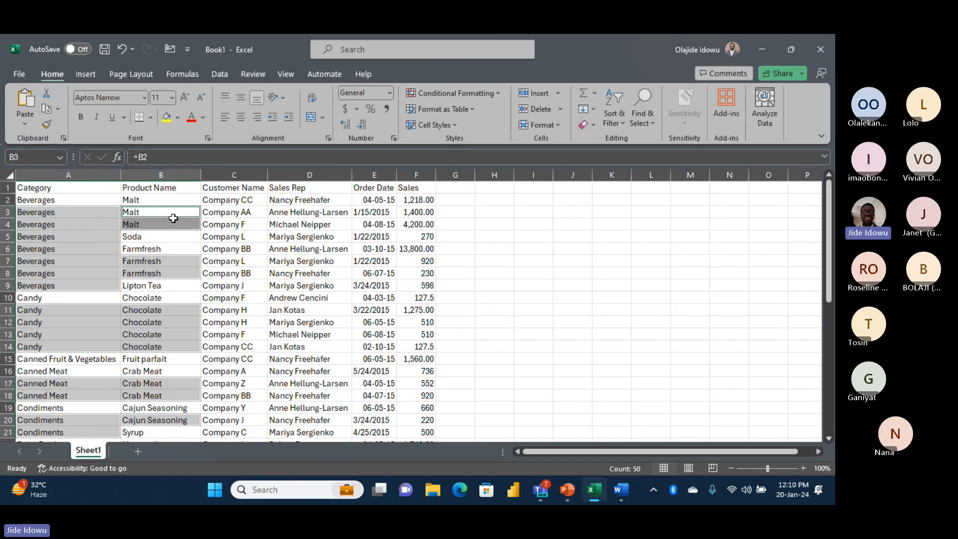
pyautogui.click(171, 218)
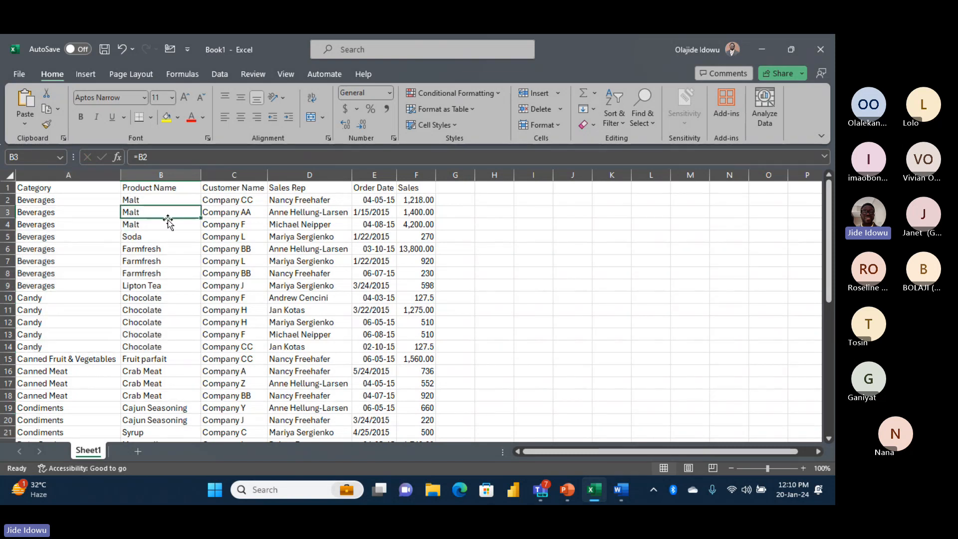
pyautogui.hotkey('ctrl', 'Down')
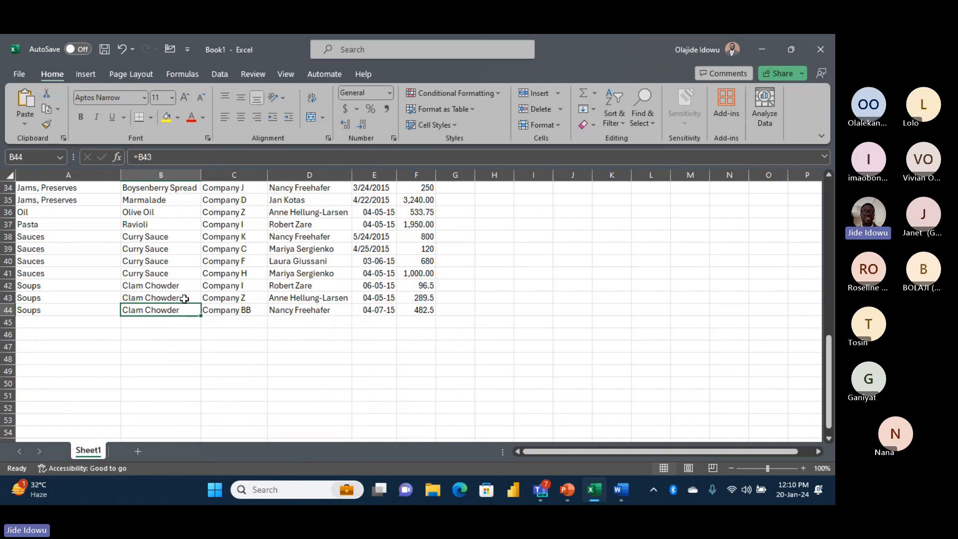
pyautogui.hotkey('ctrl', 'Up')
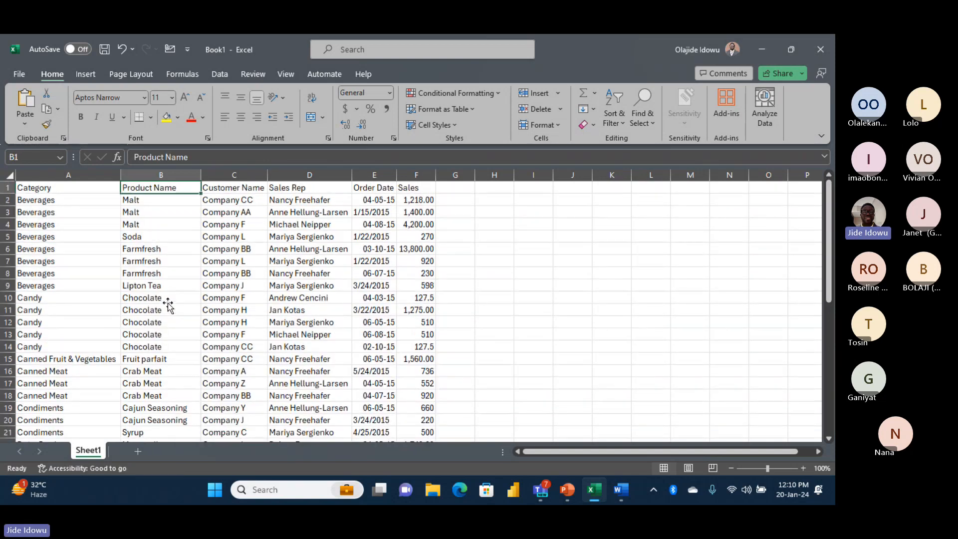
# Replace the formula in cell B3 with its result by copying it and using Paste Special with Values in place.
pyautogui.click(131, 201)
pyautogui.click(129, 214)
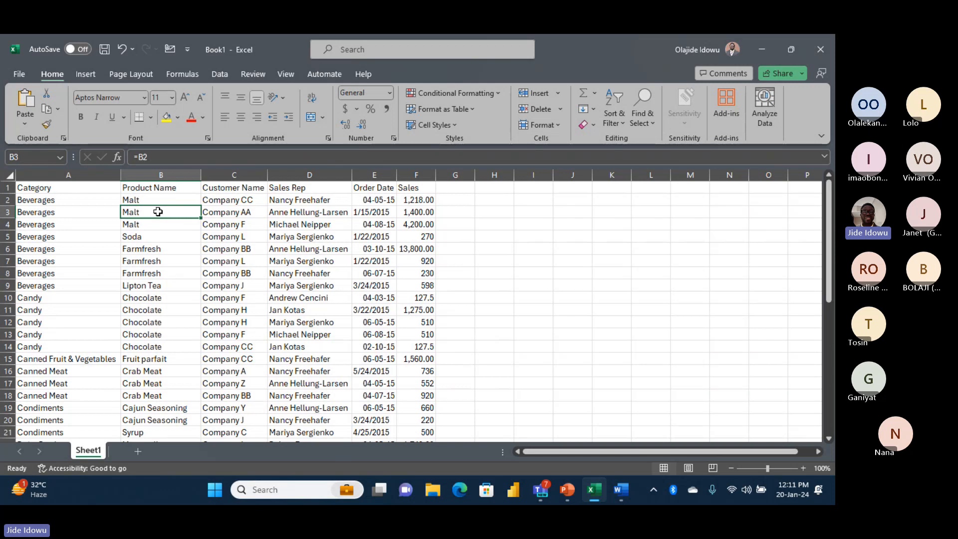
pyautogui.hotkey('ctrl', 'c')
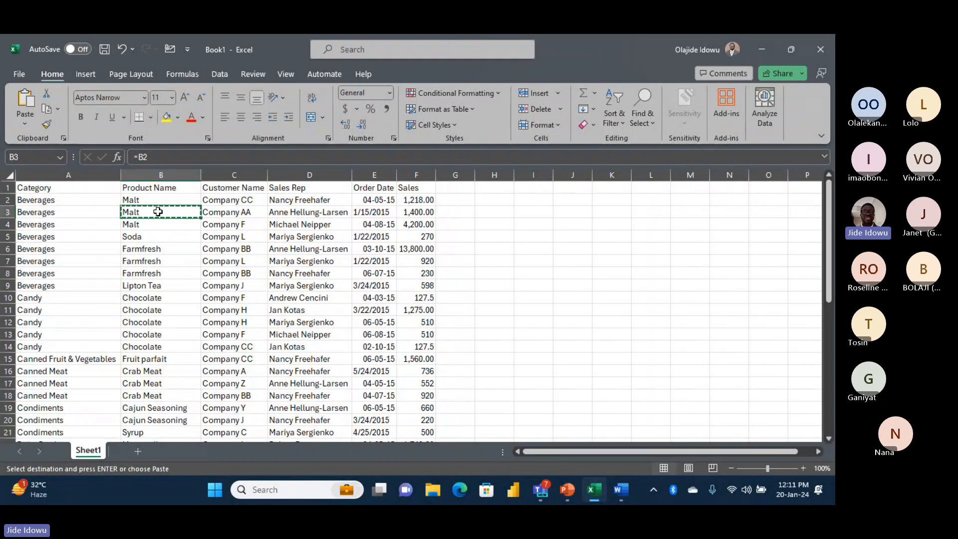
pyautogui.click(24, 124)
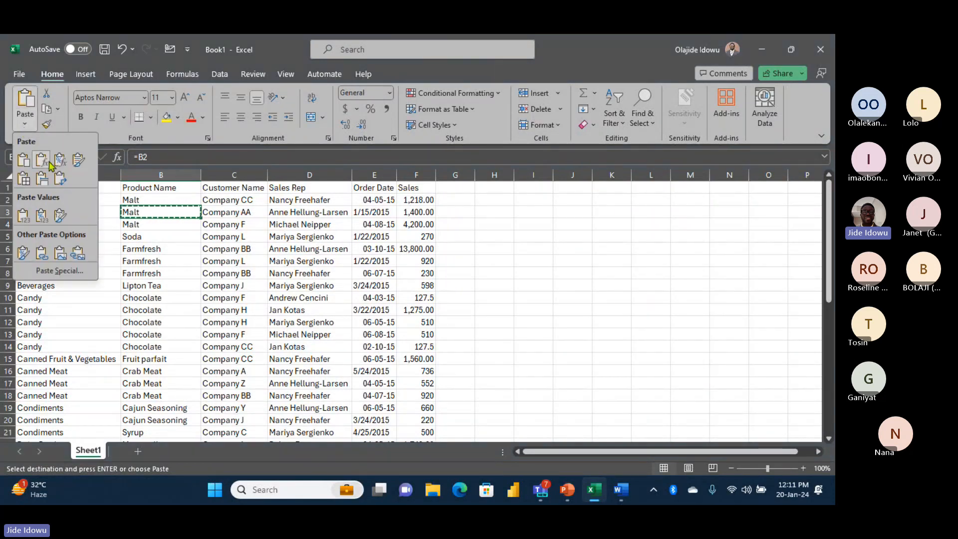
pyautogui.click(60, 271)
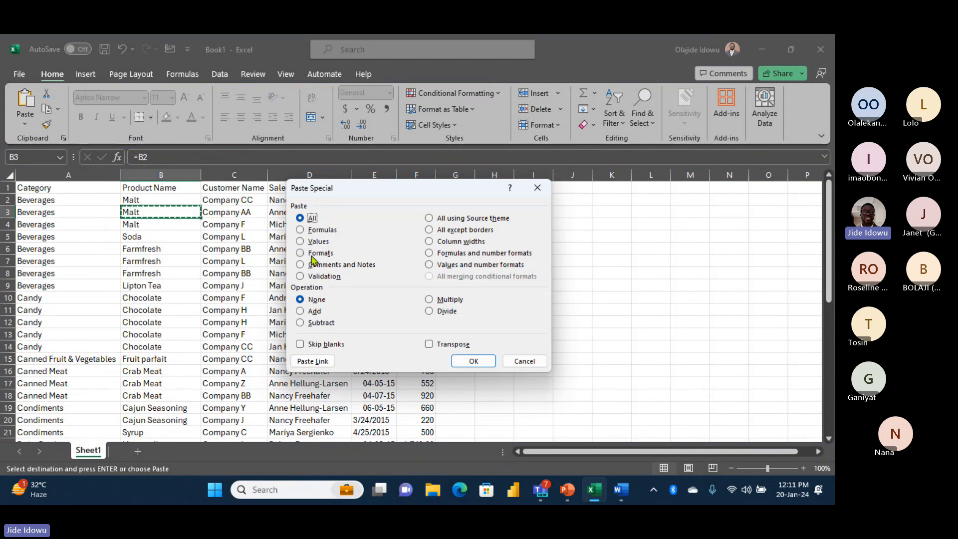
pyautogui.click(301, 242)
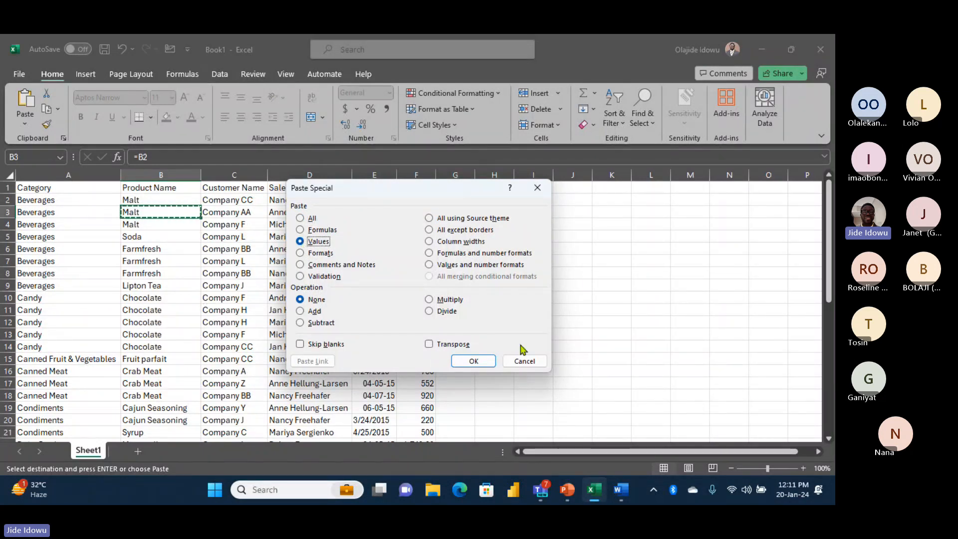
pyautogui.click(474, 363)
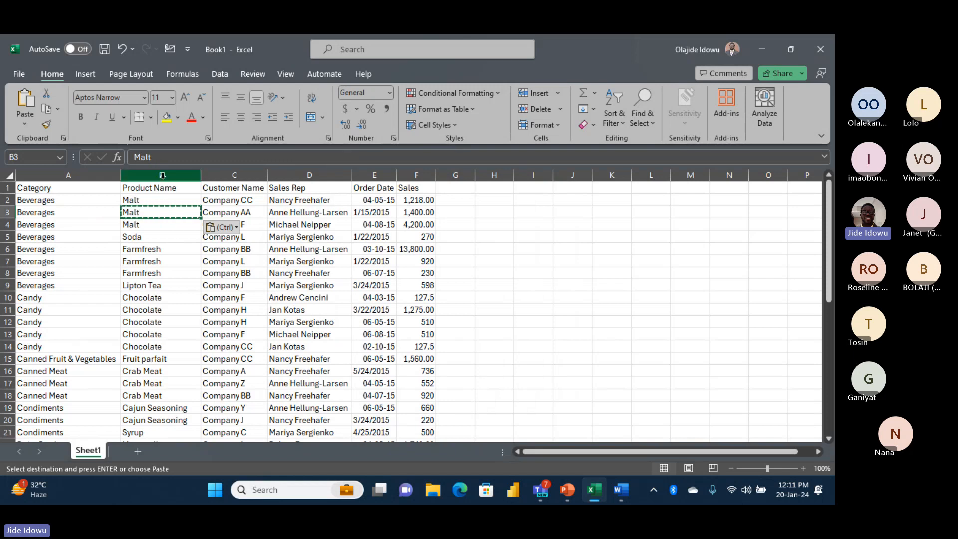
pyautogui.press('Escape')
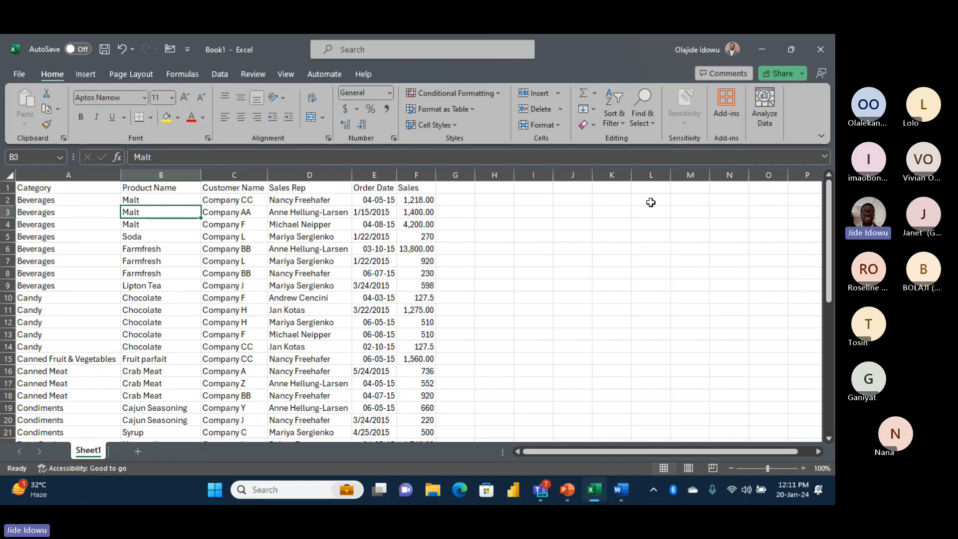
# Close the Book1 workbook without saving it, and close the Word sales report.
pyautogui.click(820, 50)
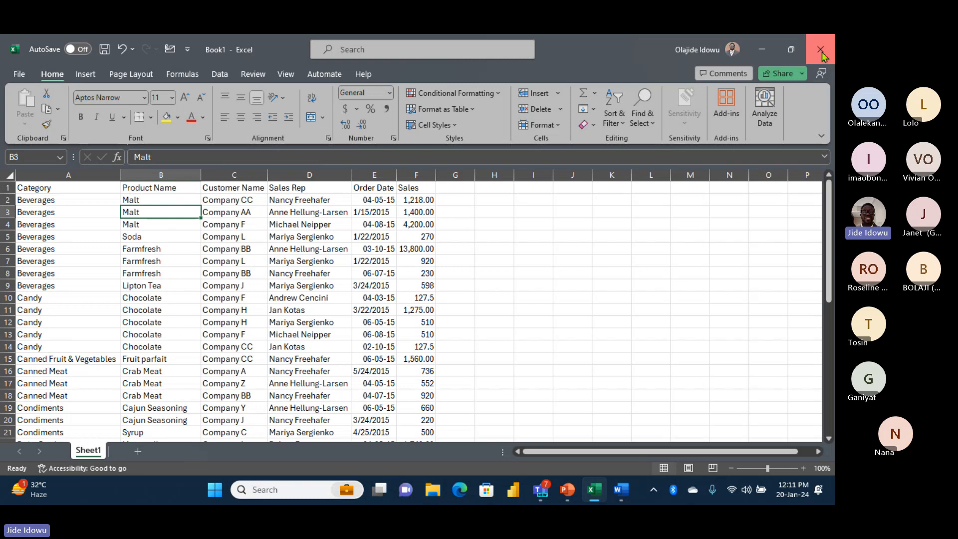
pyautogui.click(463, 404)
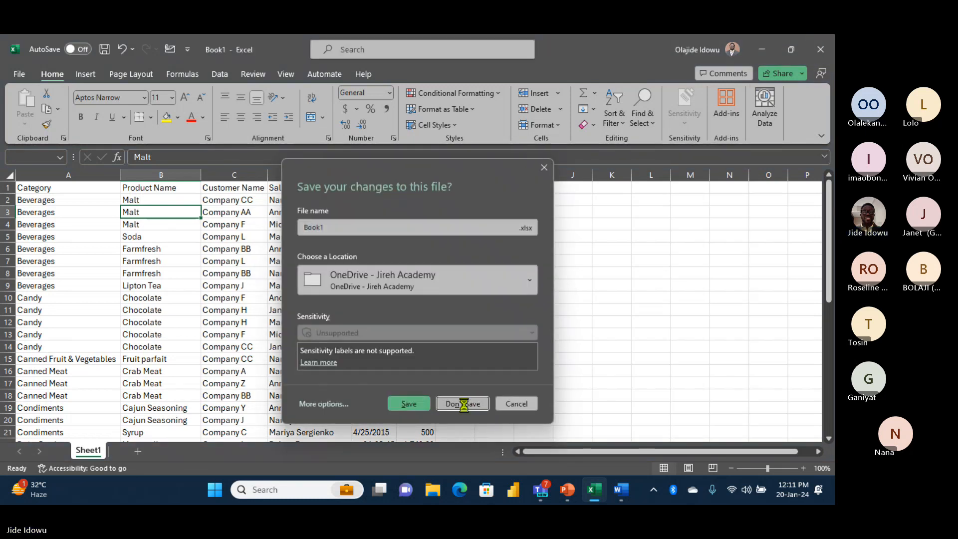
pyautogui.click(820, 50)
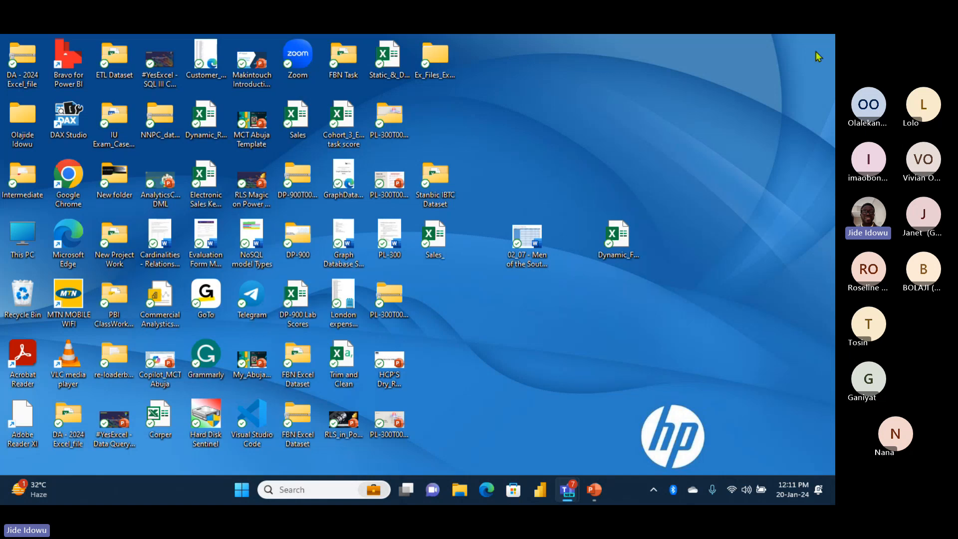
# Open the Dynamic_Filter workbook from the desktop.
pyautogui.click(618, 245)
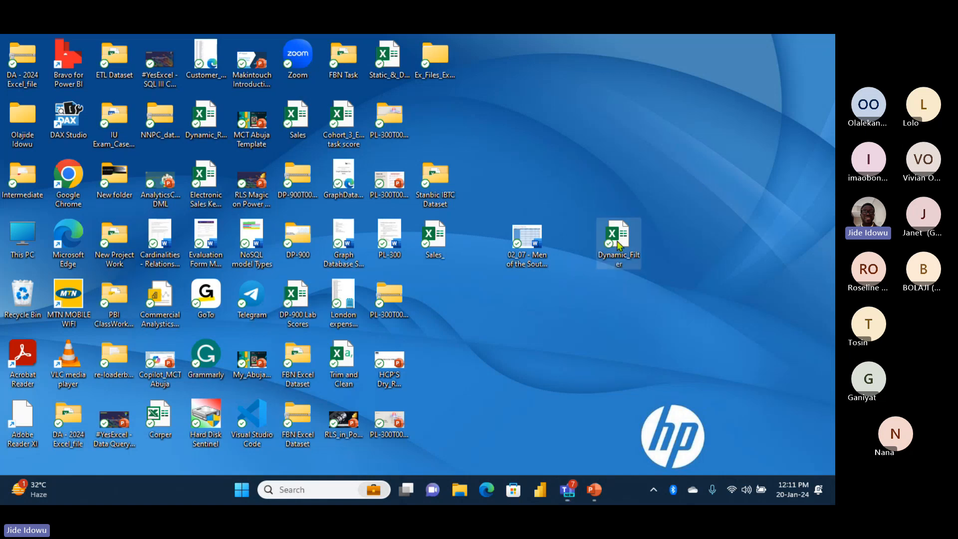
pyautogui.doubleClick(619, 244)
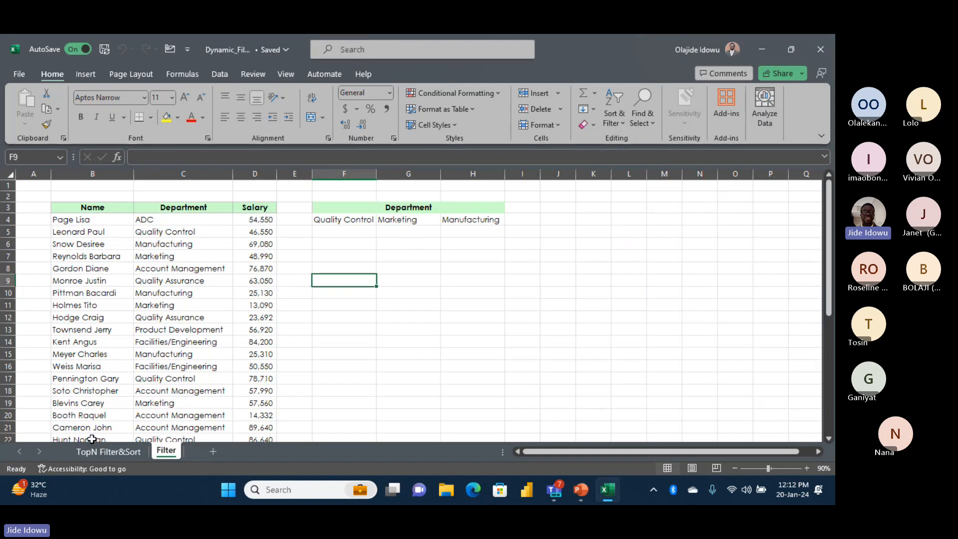
# Open the TopN Filter&Sort sheet and examine the staff salary table, the Top 10 Staff Salary cell and the listed functions in J2:J5.
pyautogui.click(106, 452)
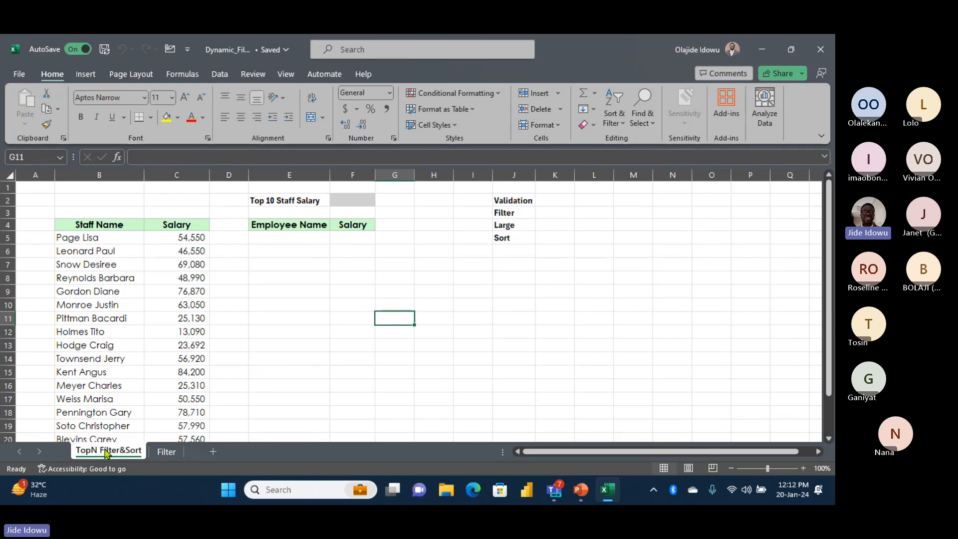
pyautogui.click(103, 234)
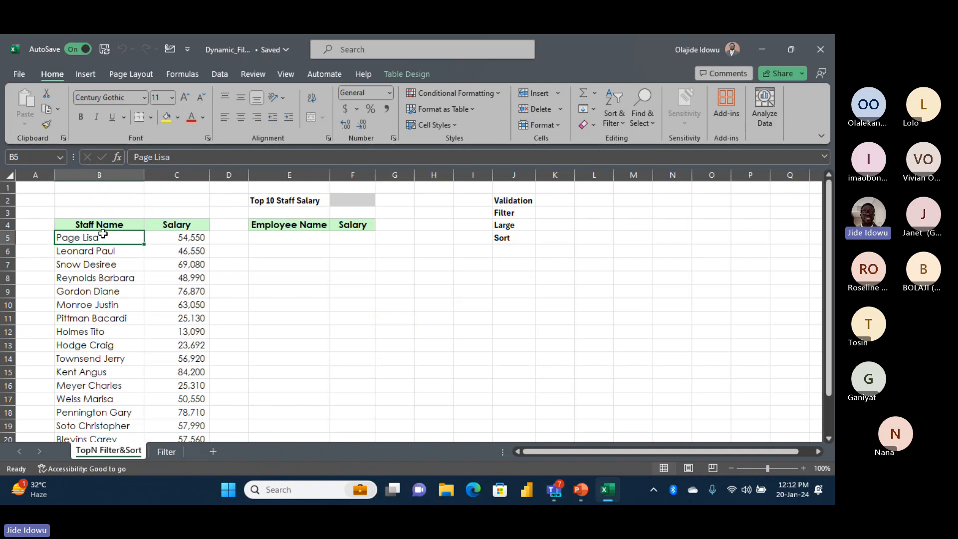
pyautogui.click(178, 238)
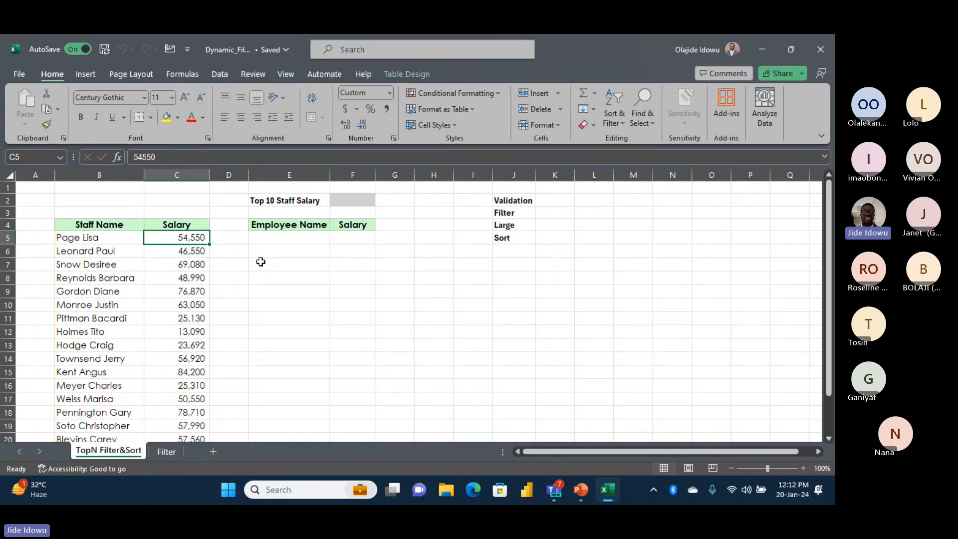
pyautogui.click(355, 202)
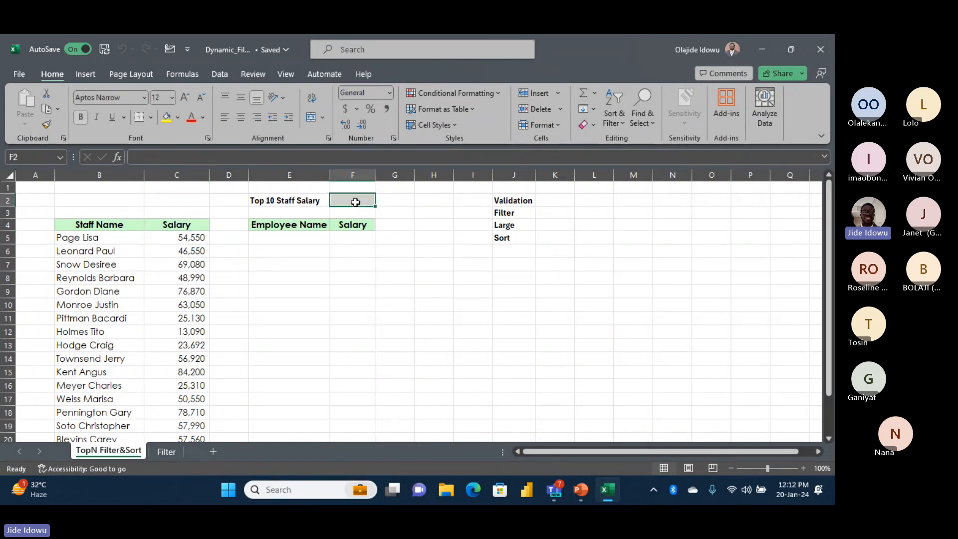
pyautogui.moveTo(504, 200); pyautogui.dragTo(506, 232)
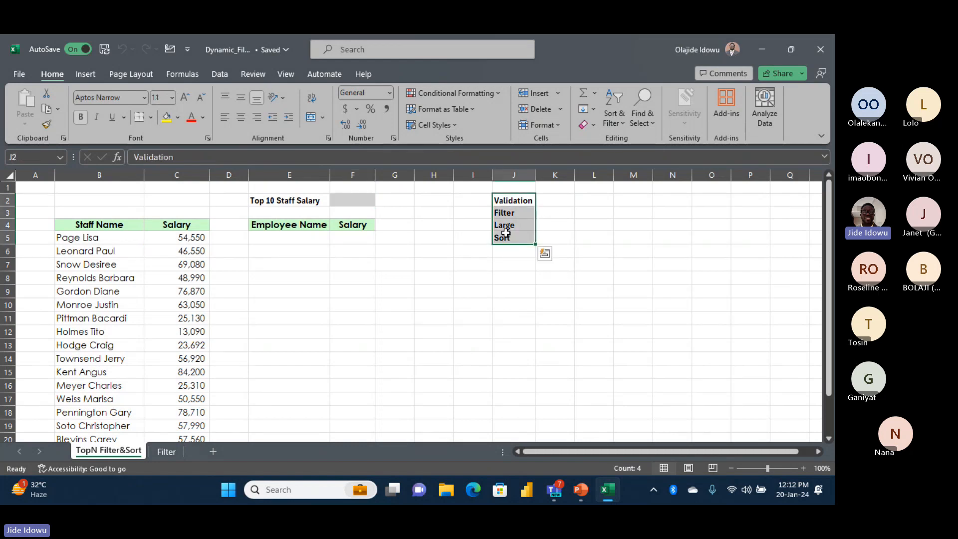
pyautogui.click(385, 276)
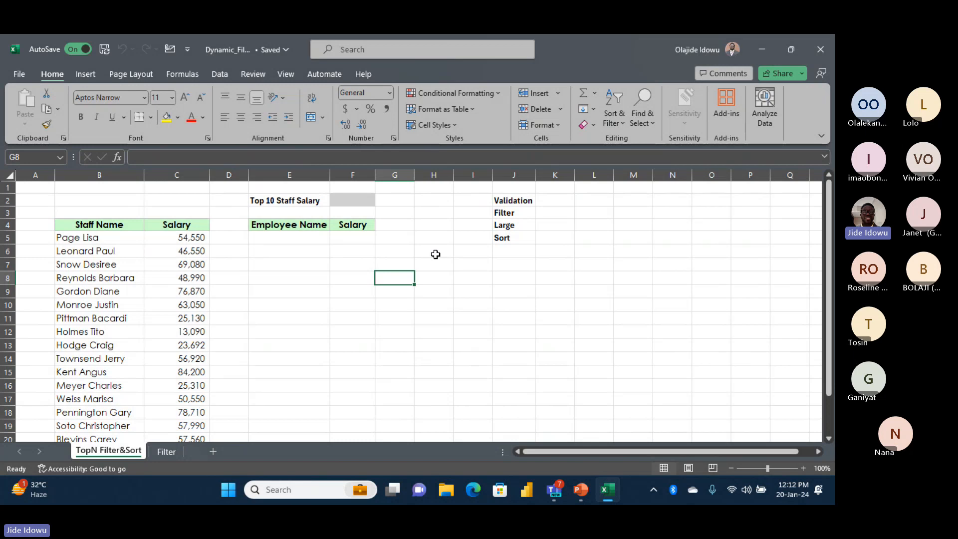
# Enter =MAX(Employee[Salary]) in cell G7 and check it against the whole salary table at 80% zoom.
pyautogui.click(391, 263)
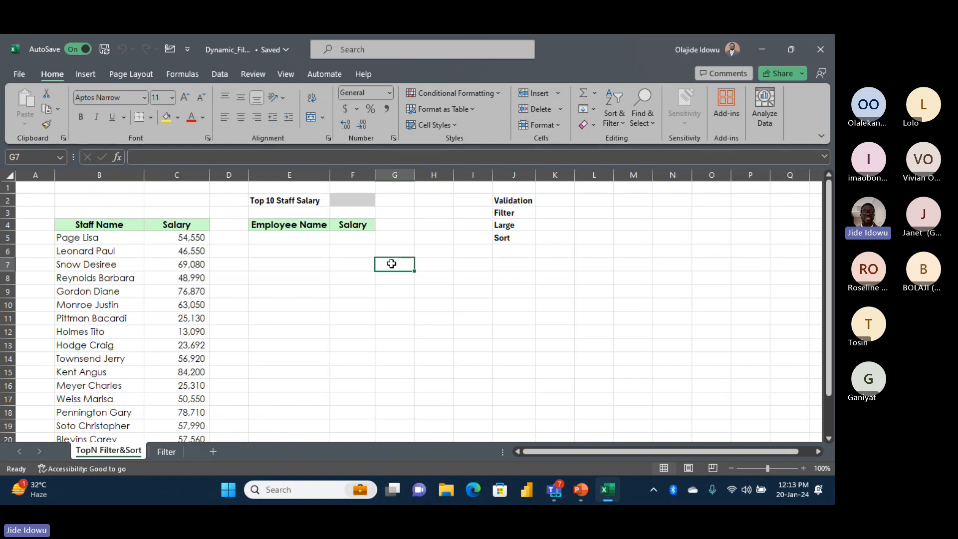
pyautogui.write('=max')
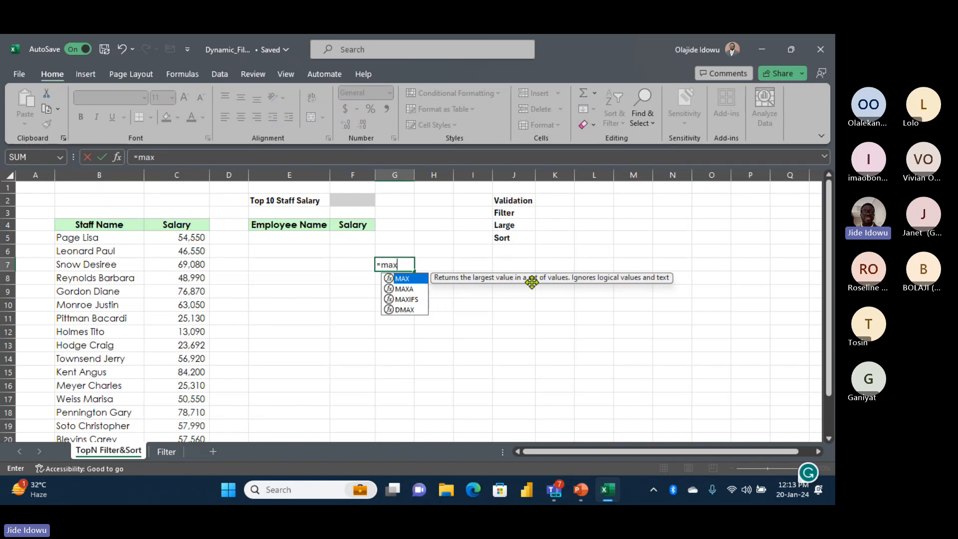
pyautogui.press('Tab')
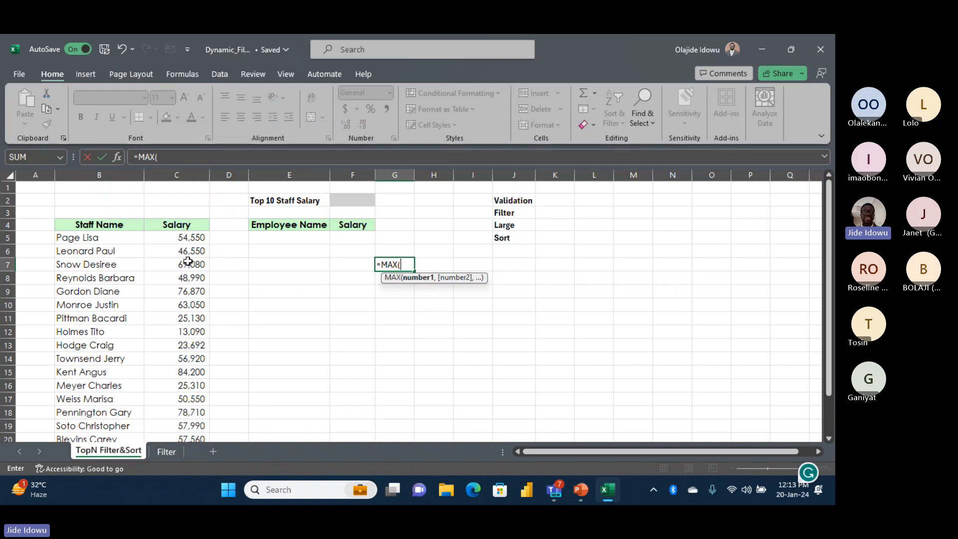
pyautogui.click(177, 236)
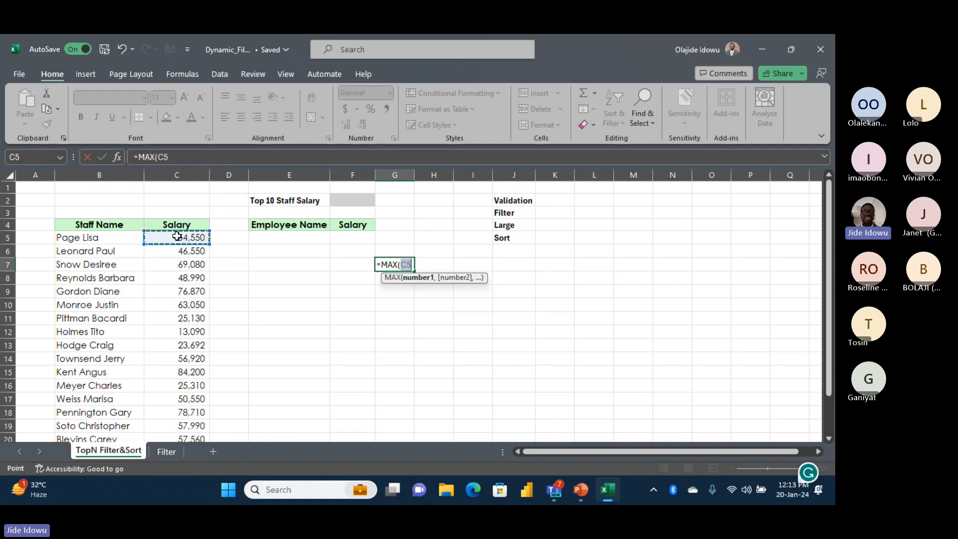
pyautogui.hotkey('ctrl', 'shift', 'Down')
pyautogui.press('Return')
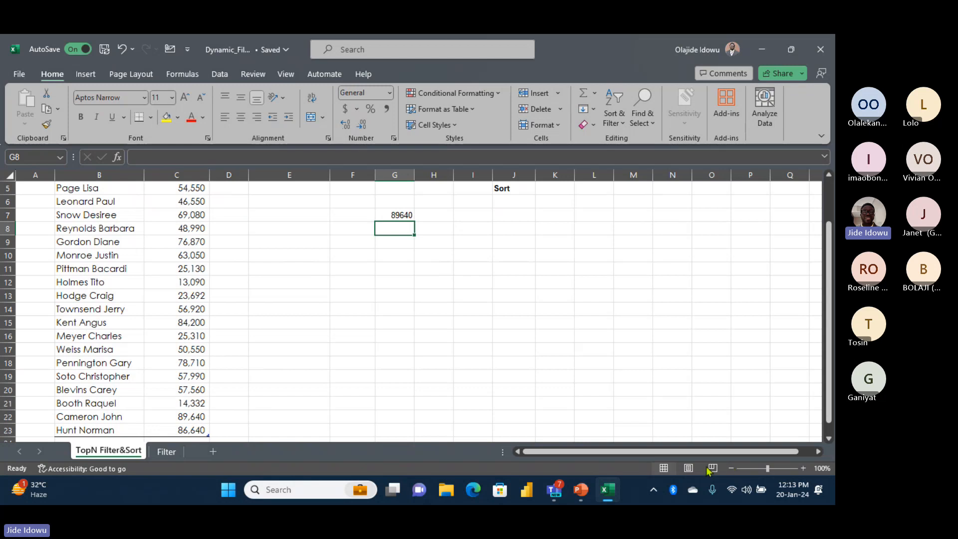
pyautogui.click(731, 468)
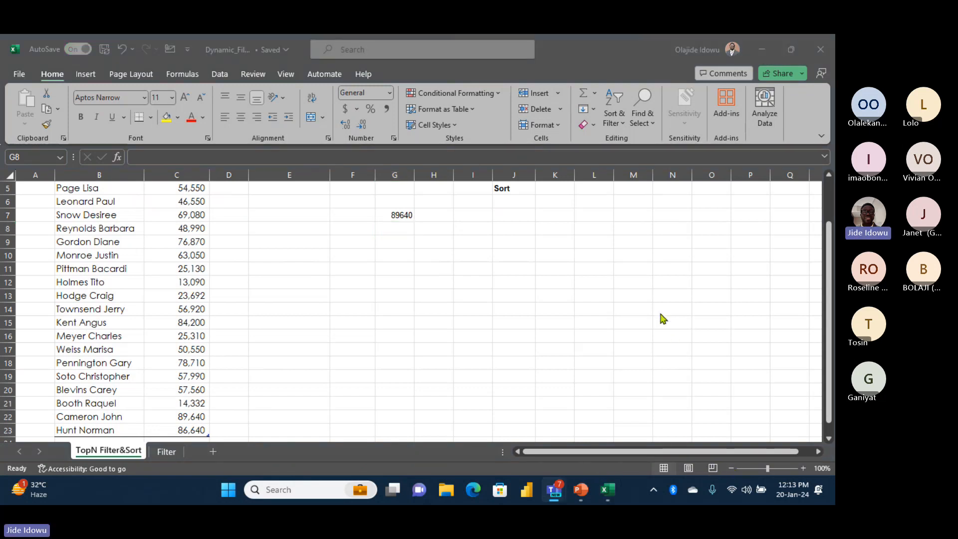
pyautogui.click(730, 468)
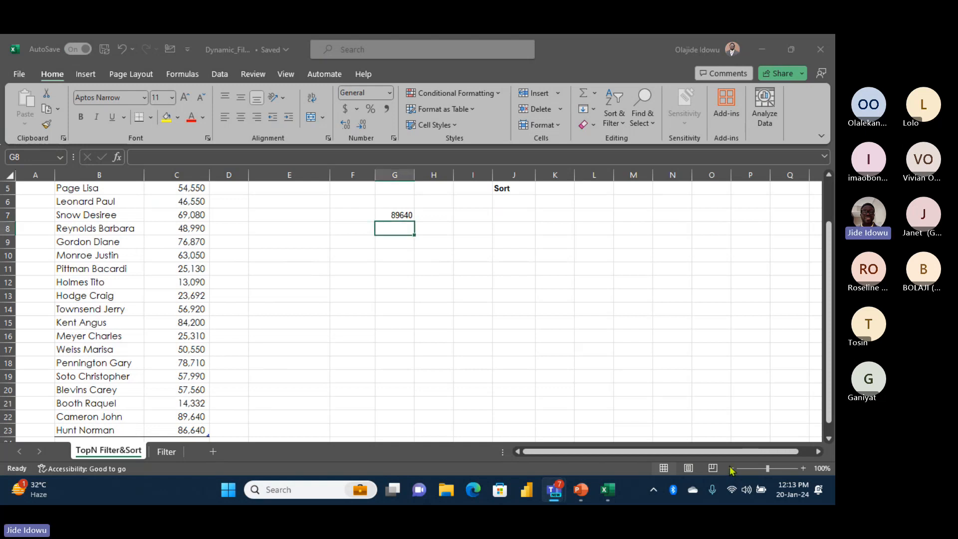
pyautogui.click(731, 468)
pyautogui.click(731, 467)
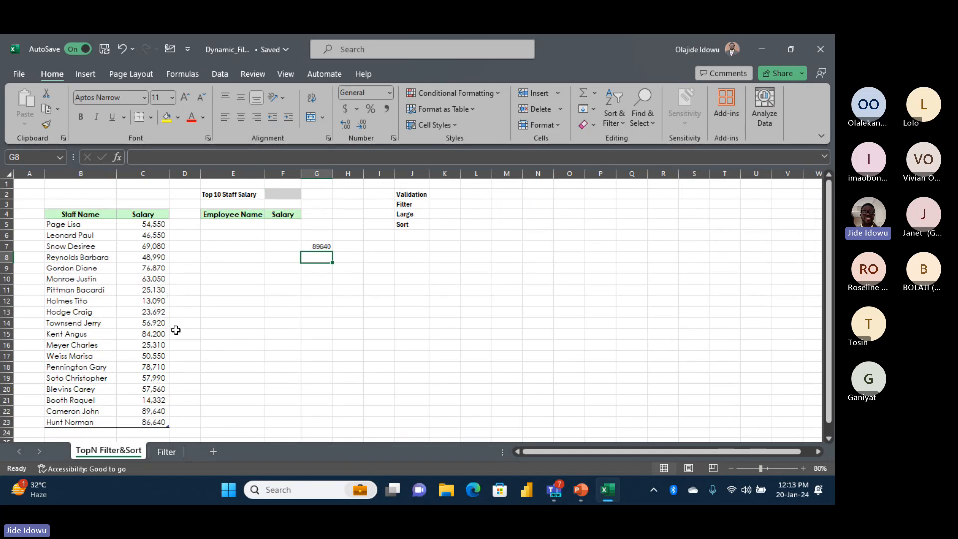
pyautogui.click(313, 246)
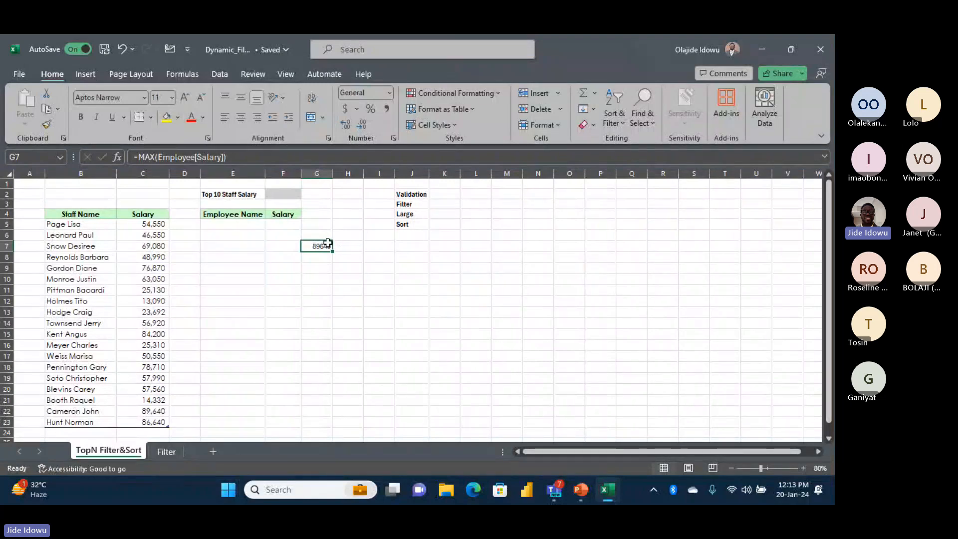
# Enter =LARGE(Employee[Salary],3) in cell G8 to return the third-highest salary.
pyautogui.click(405, 213)
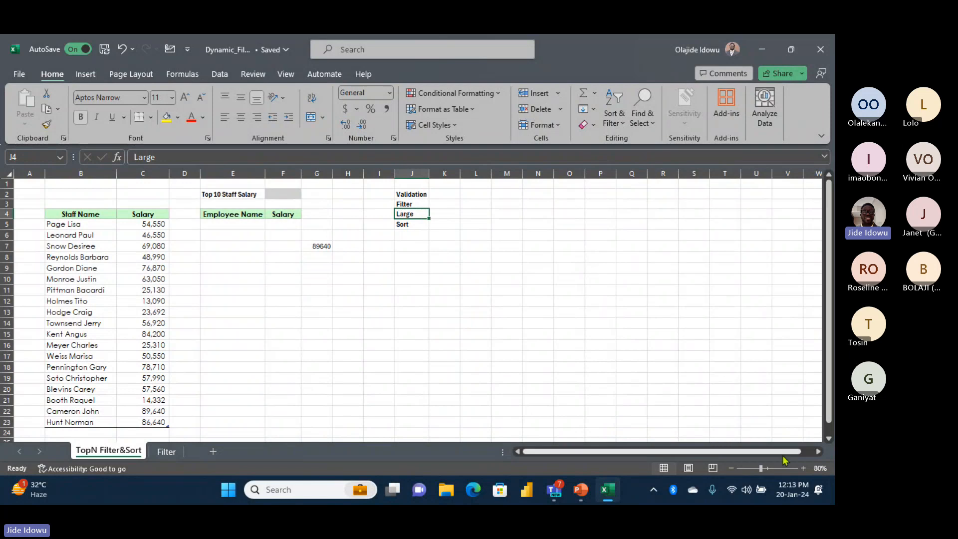
pyautogui.click(322, 258)
pyautogui.write('=')
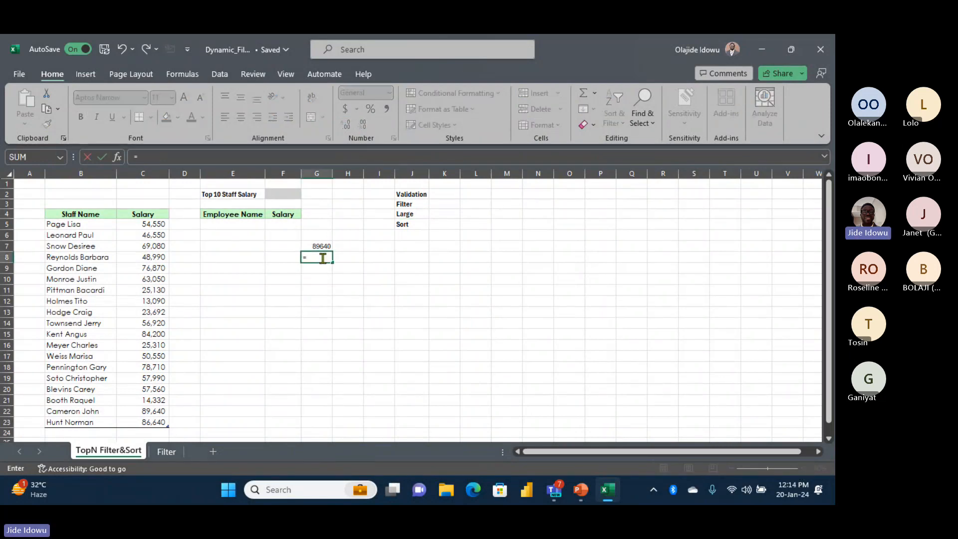
pyautogui.write('larg')
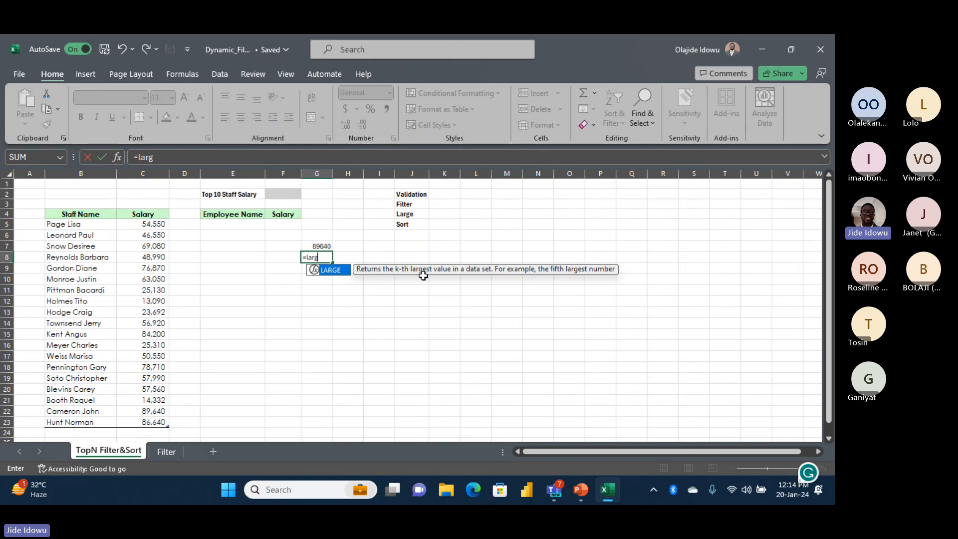
pyautogui.doubleClick(336, 271)
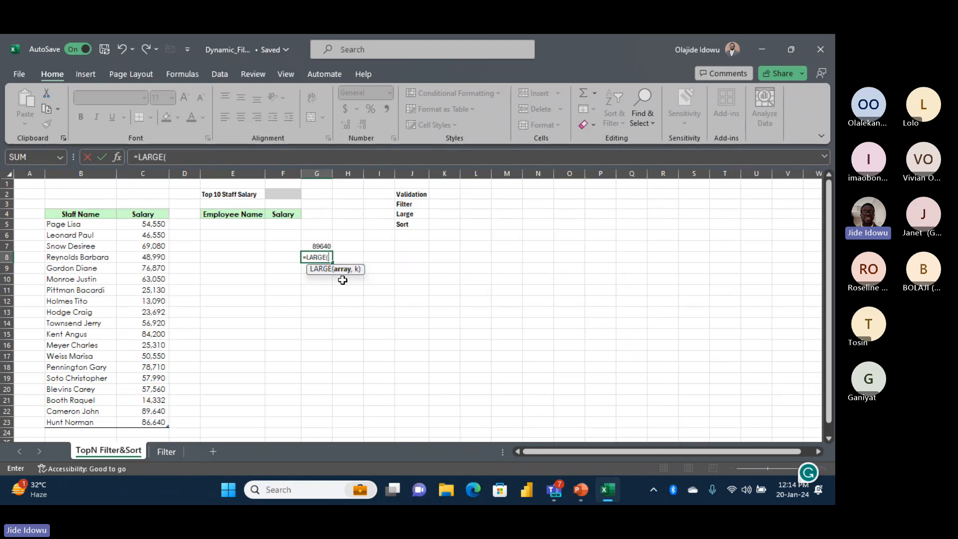
pyautogui.click(139, 224)
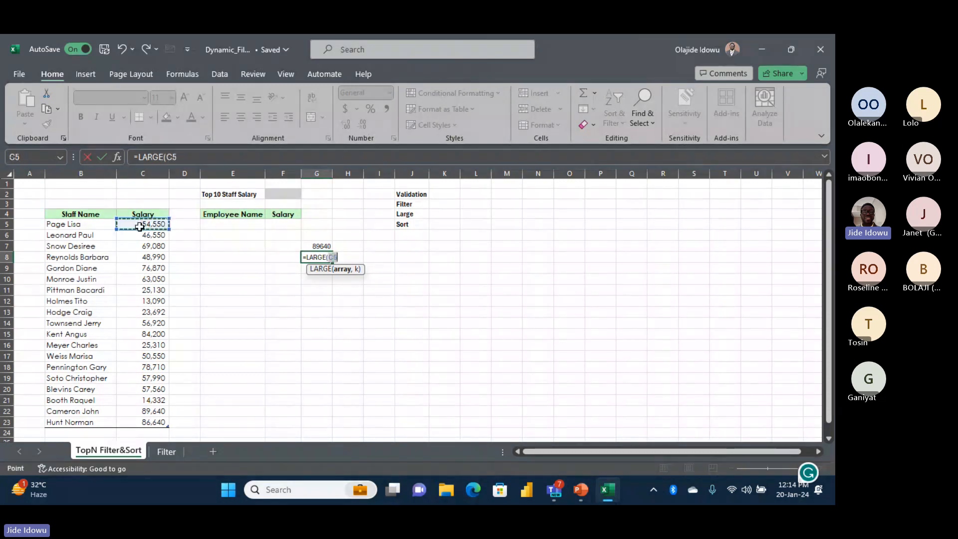
pyautogui.hotkey('ctrl', 'shift', 'Down')
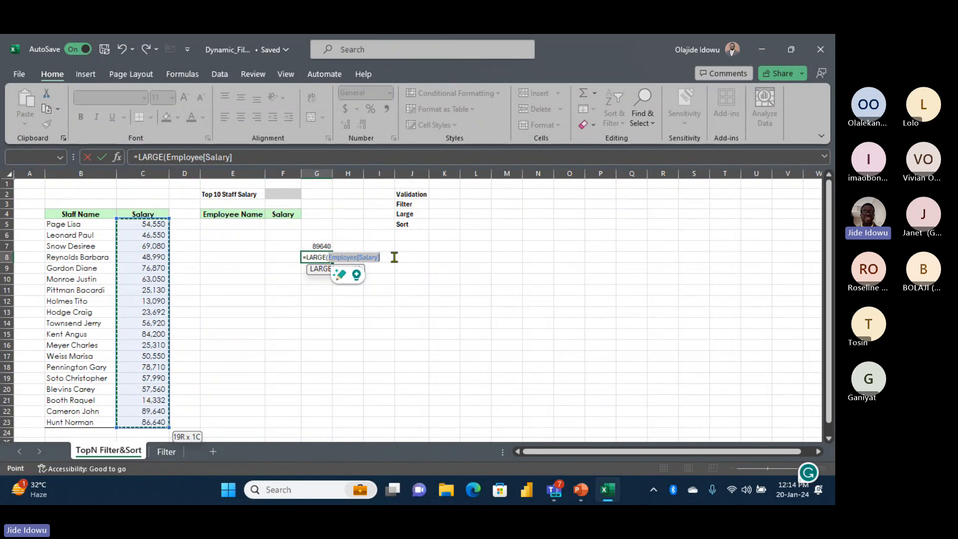
pyautogui.write(',')
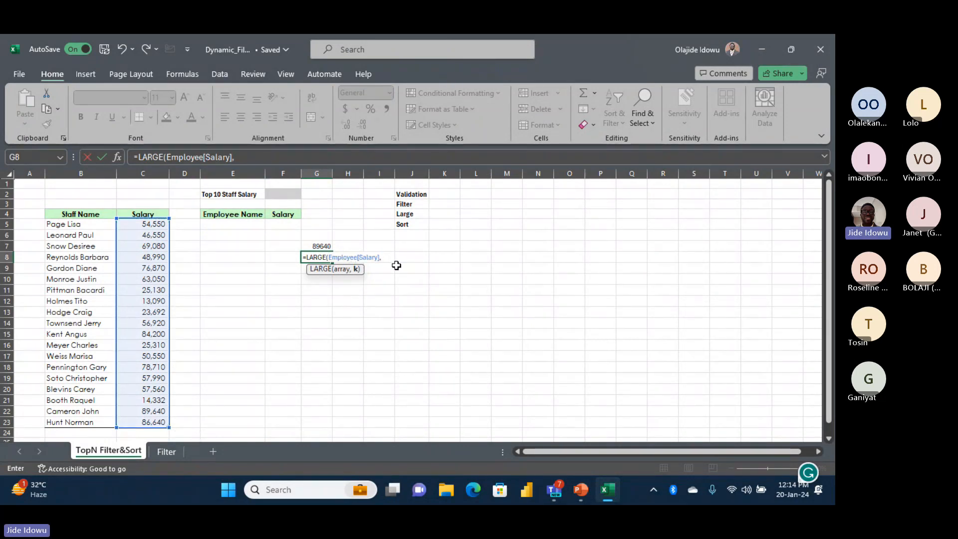
pyautogui.write('3)')
pyautogui.press('Return')
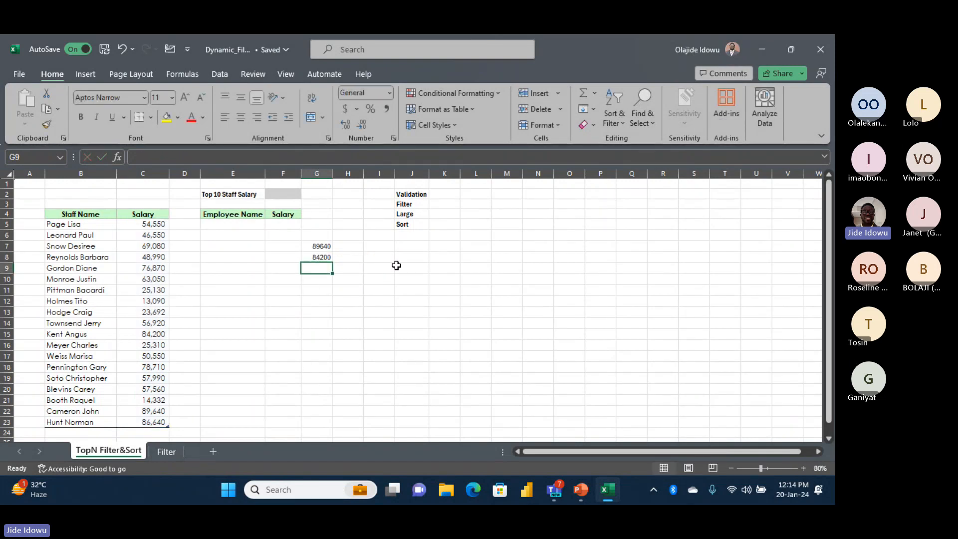
# Review the LARGE formula in G8 without changing it, and clear the two trial formulas from G7:G8.
pyautogui.click(323, 260)
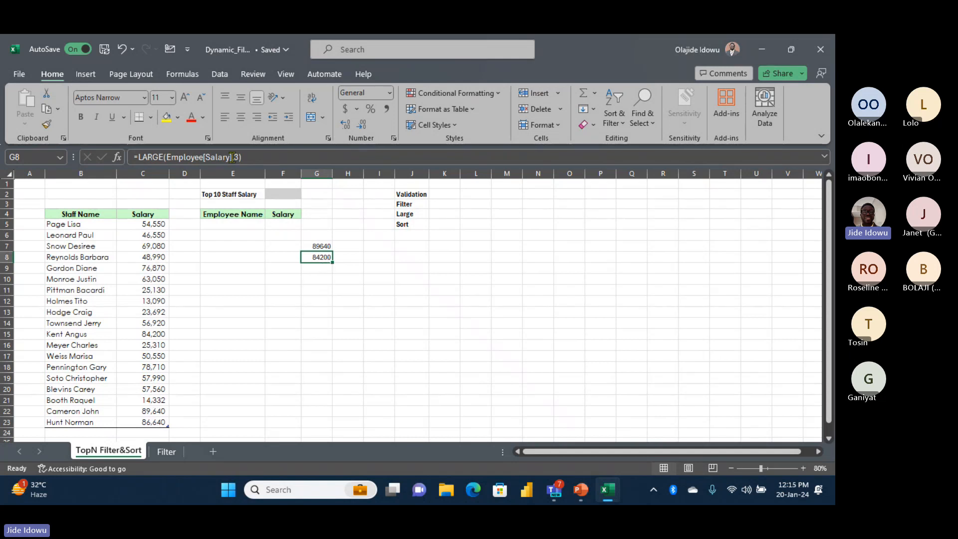
pyautogui.doubleClick(321, 258)
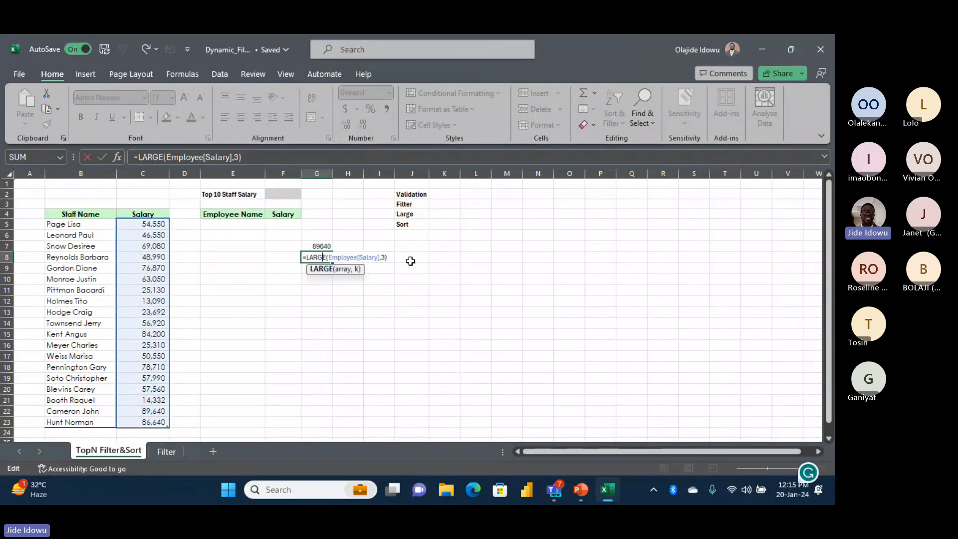
pyautogui.press('Escape')
pyautogui.moveTo(324, 246); pyautogui.dragTo(324, 256)
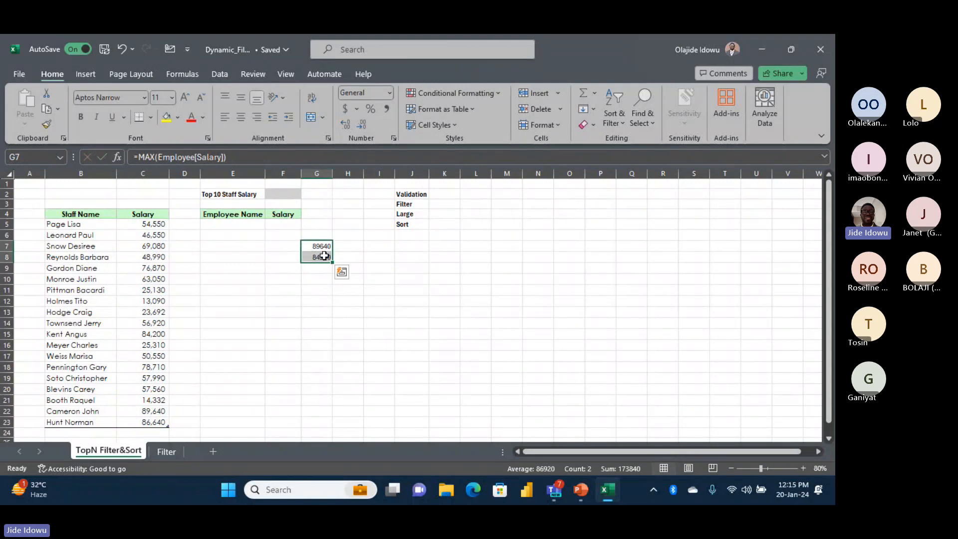
pyautogui.press('Delete')
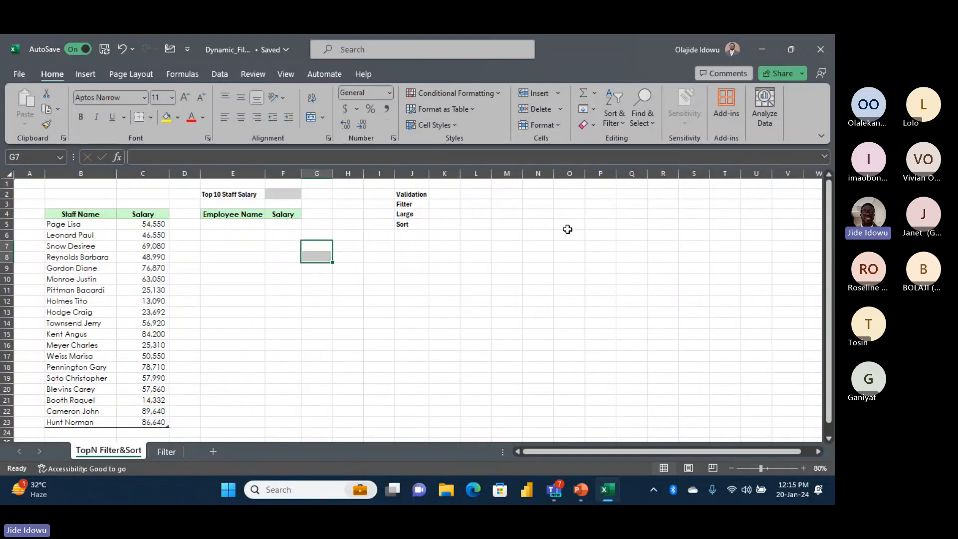
# Enter 1 in L2 and 2 in L3, and extend the series down to 10 in L11.
pyautogui.click(803, 468)
pyautogui.click(803, 468)
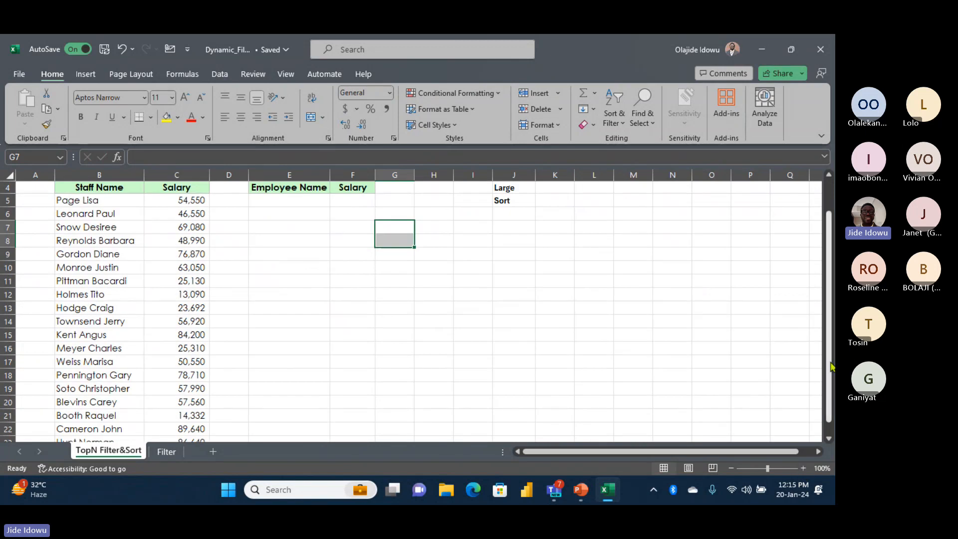
pyautogui.moveTo(832, 367); pyautogui.dragTo(830, 338)
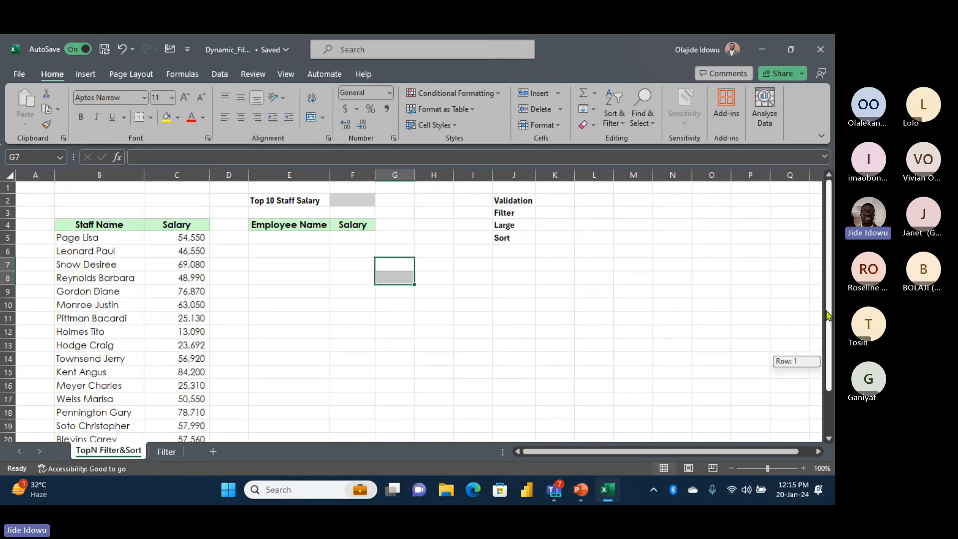
pyautogui.click(352, 203)
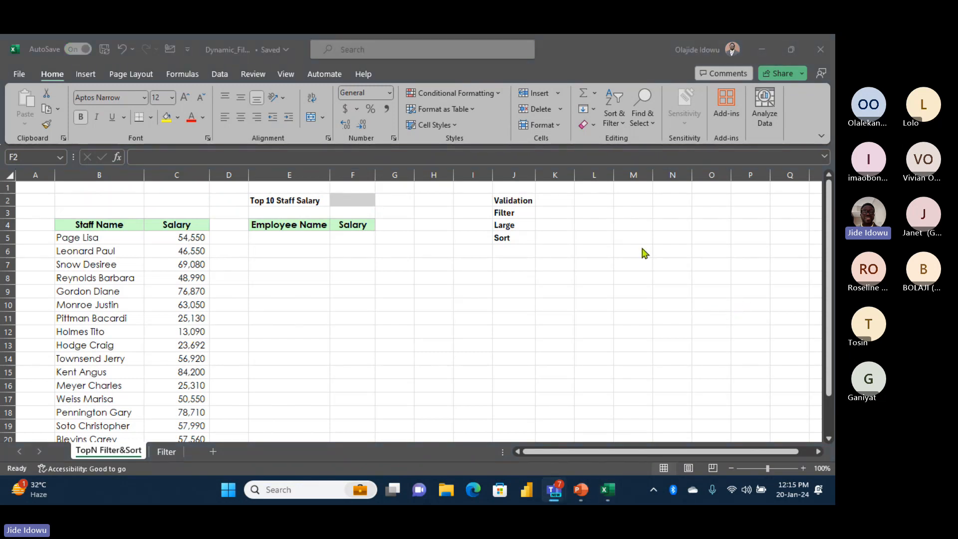
pyautogui.click(590, 200)
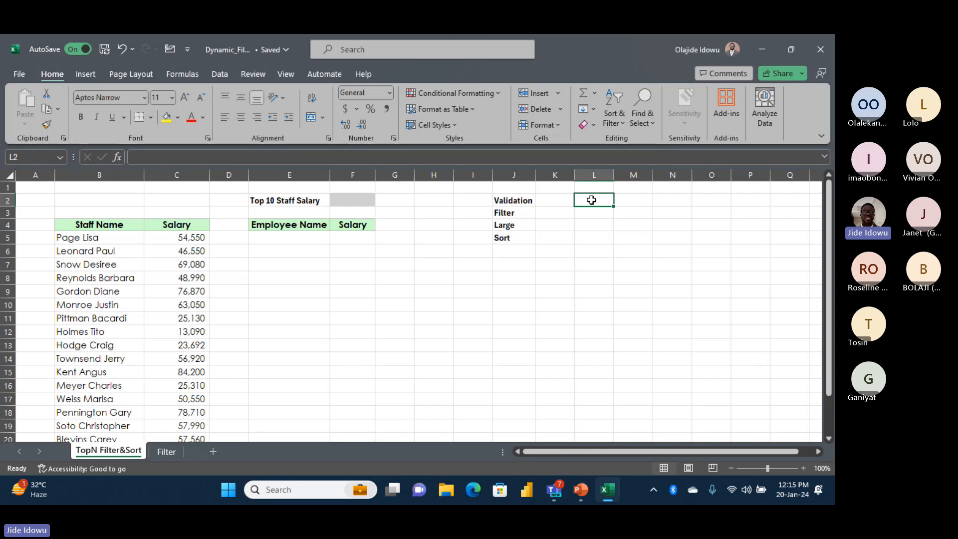
pyautogui.write('1')
pyautogui.press('Return')
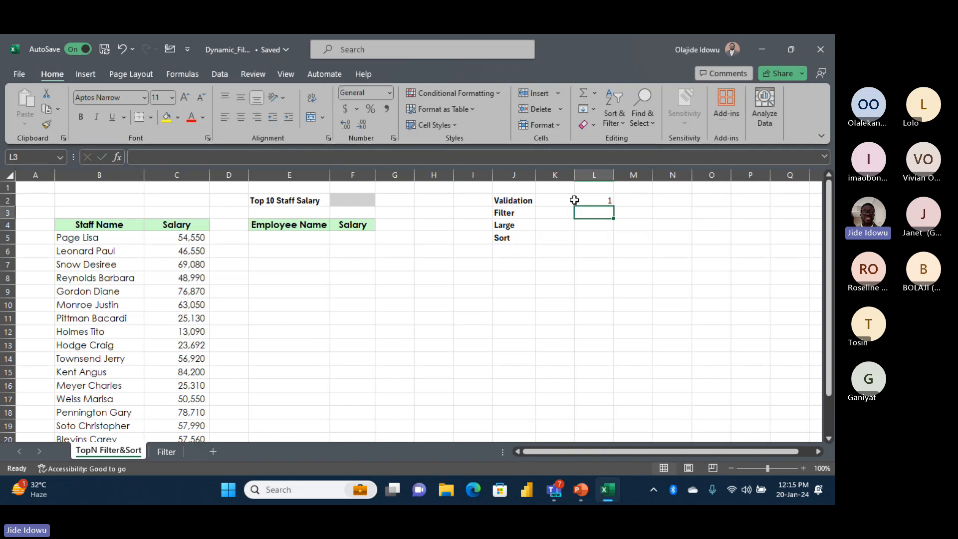
pyautogui.write('2')
pyautogui.press('Return')
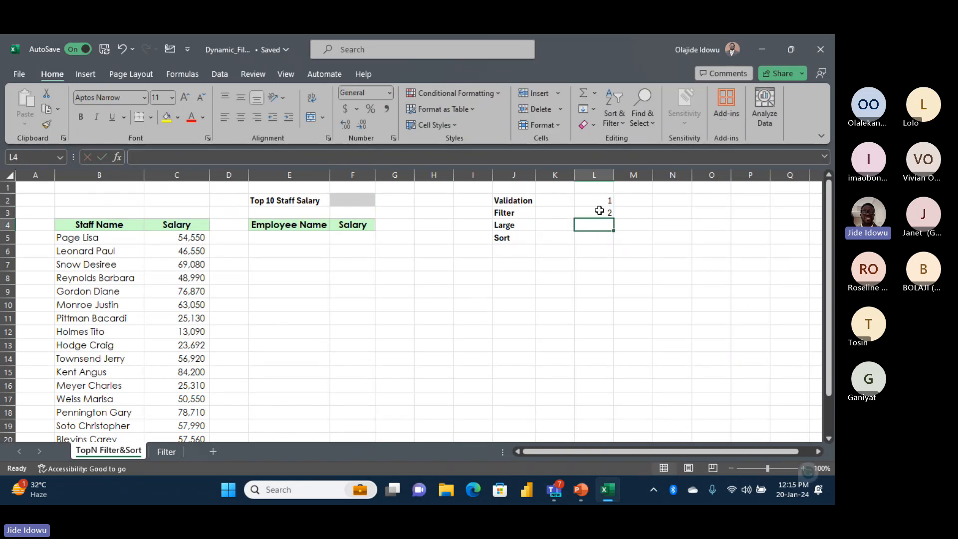
pyautogui.click(602, 199)
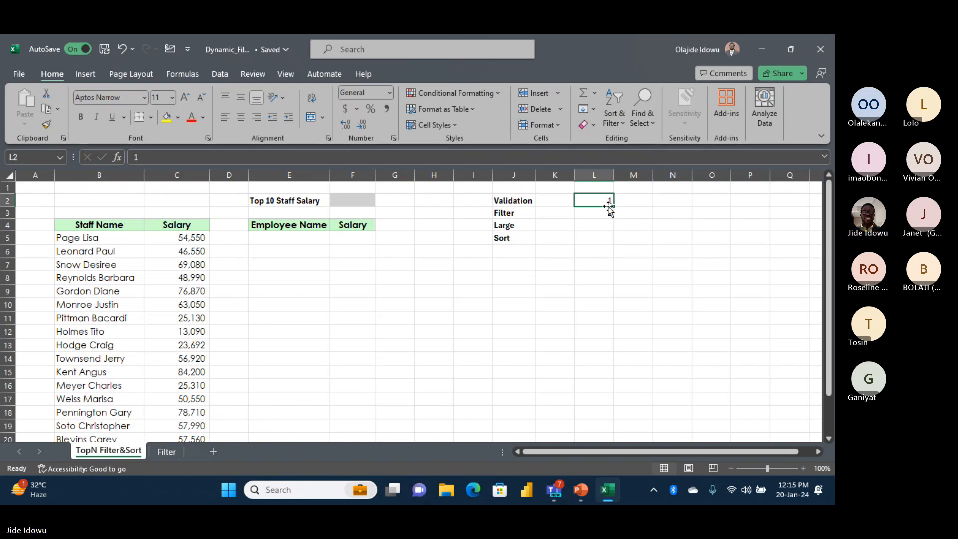
pyautogui.moveTo(604, 200); pyautogui.dragTo(601, 326)
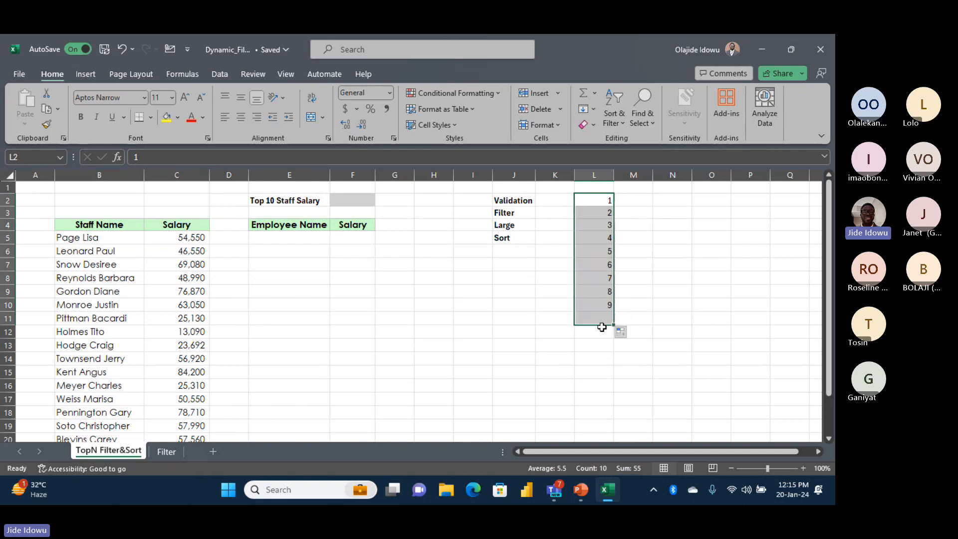
# Set up list-type data validation for cell F2 with the source =$L$2:$L$11.
pyautogui.click(593, 199)
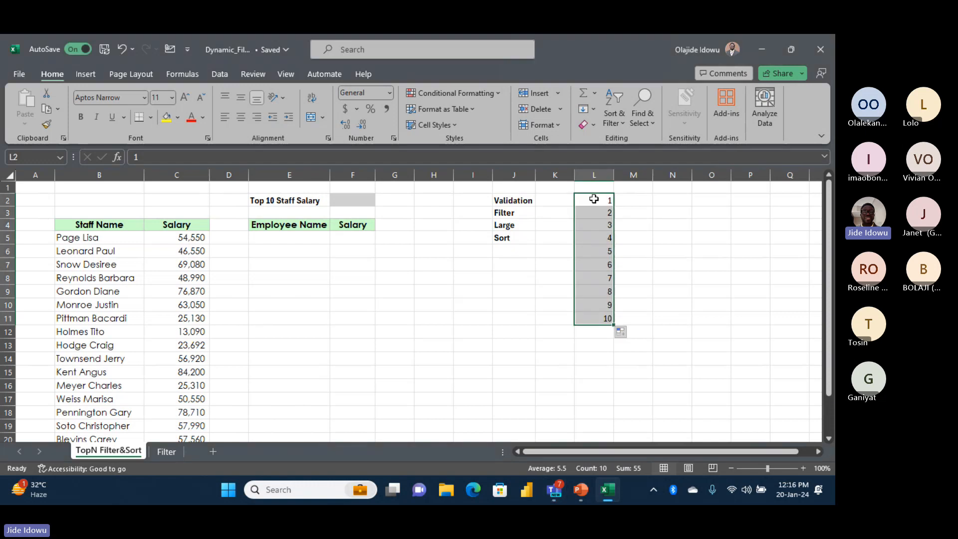
pyautogui.click(338, 200)
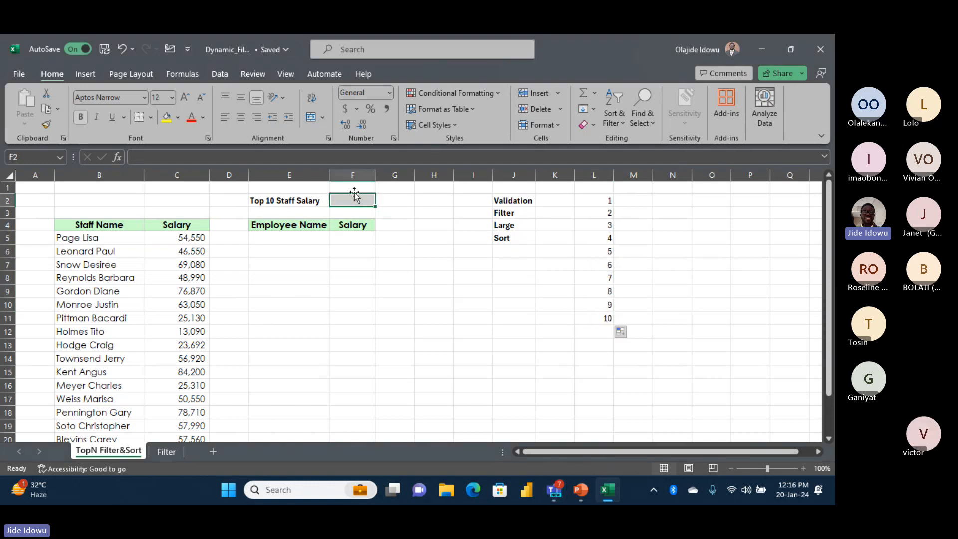
pyautogui.moveTo(600, 199); pyautogui.dragTo(607, 320)
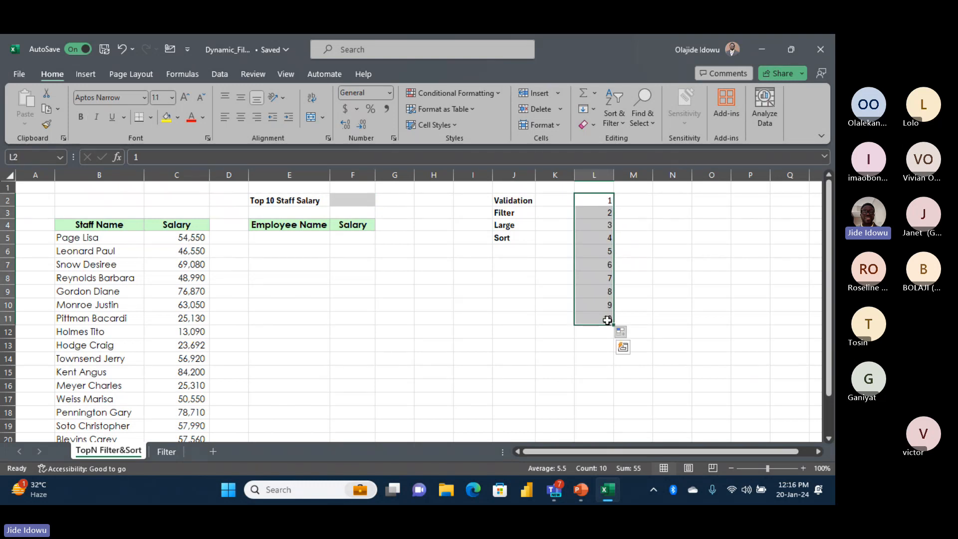
pyautogui.click(356, 202)
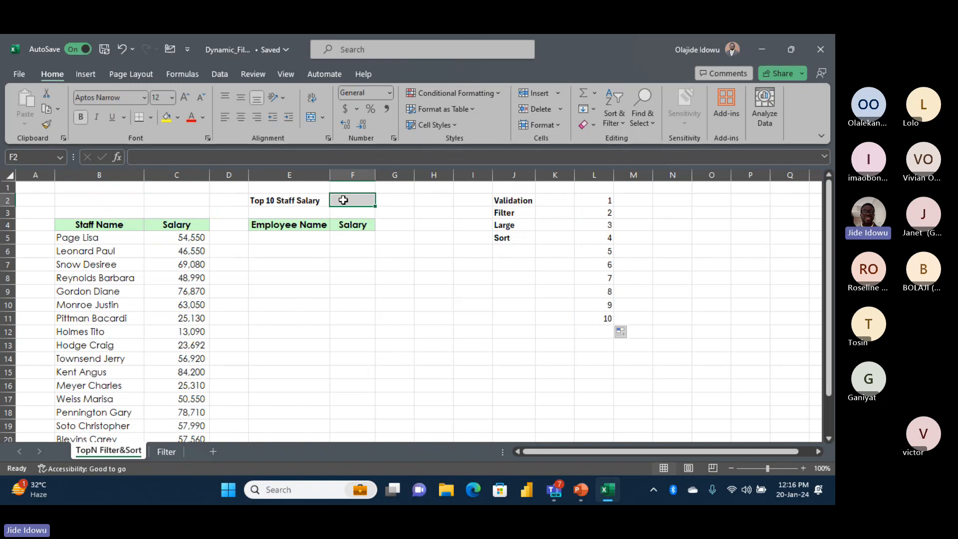
pyautogui.click(220, 75)
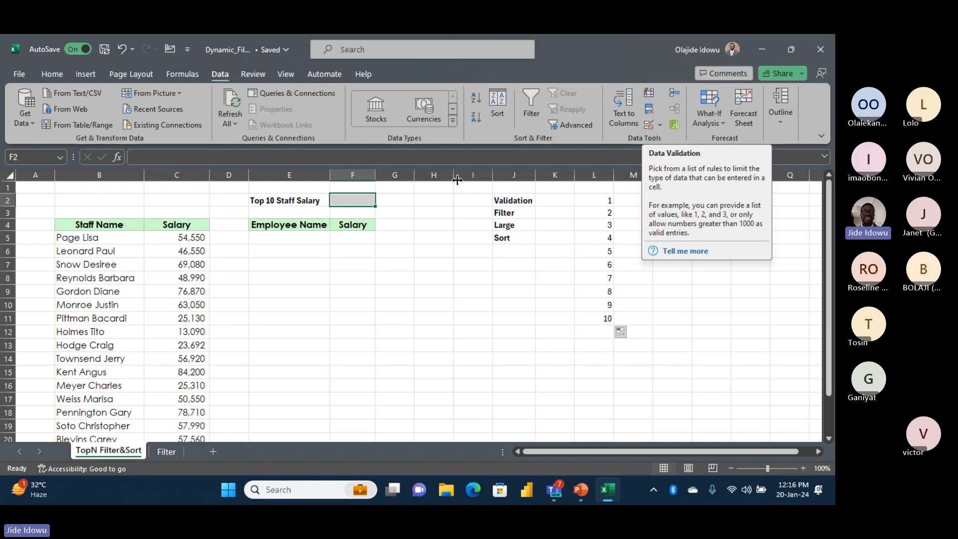
pyautogui.click(649, 125)
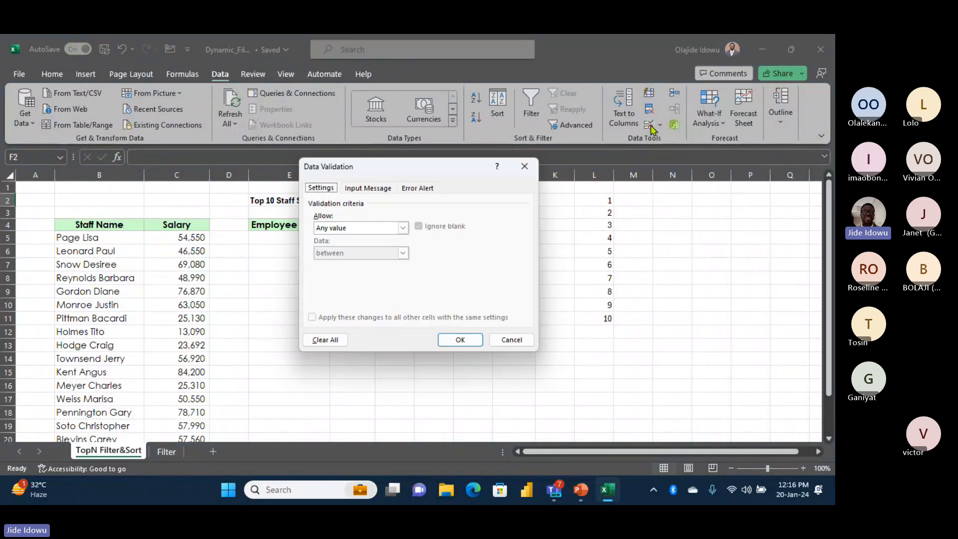
pyautogui.moveTo(404, 170); pyautogui.dragTo(435, 250)
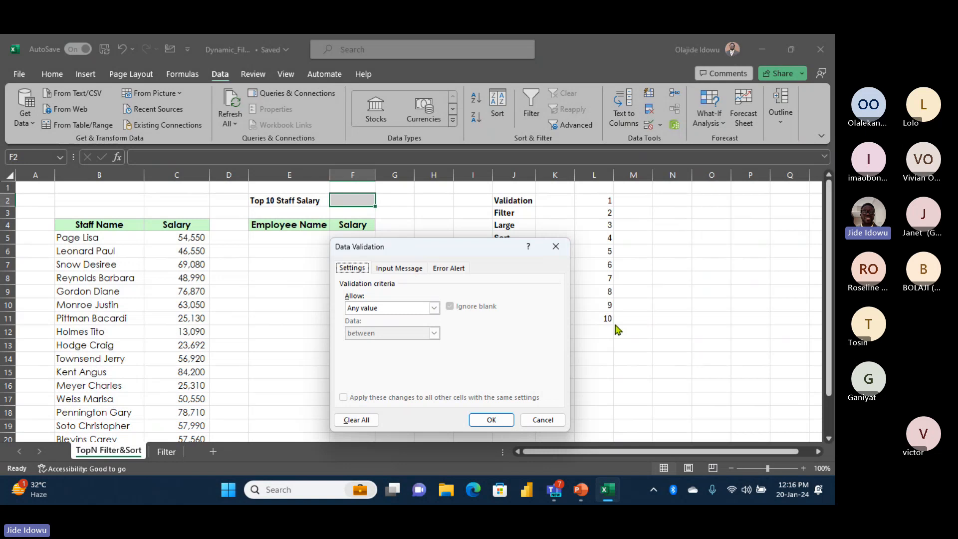
pyautogui.click(434, 308)
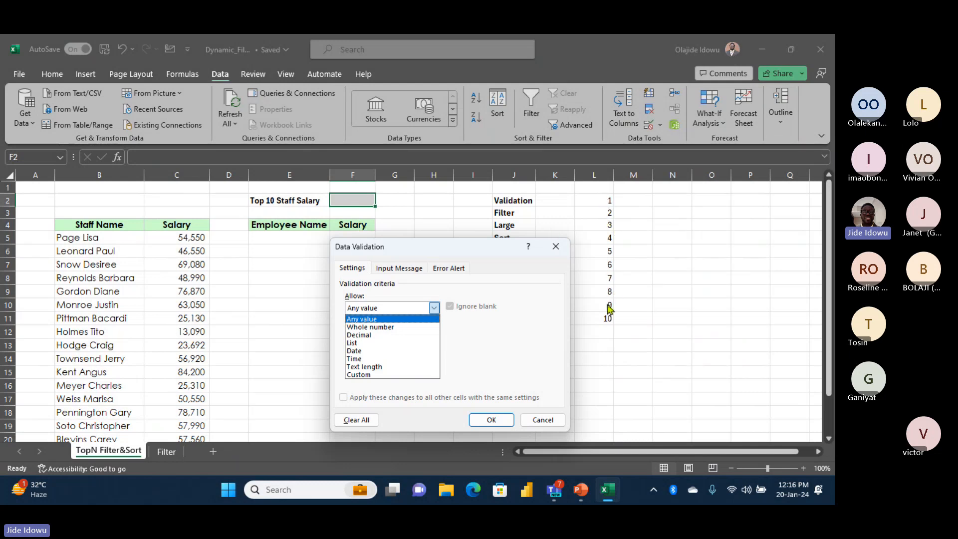
pyautogui.click(370, 343)
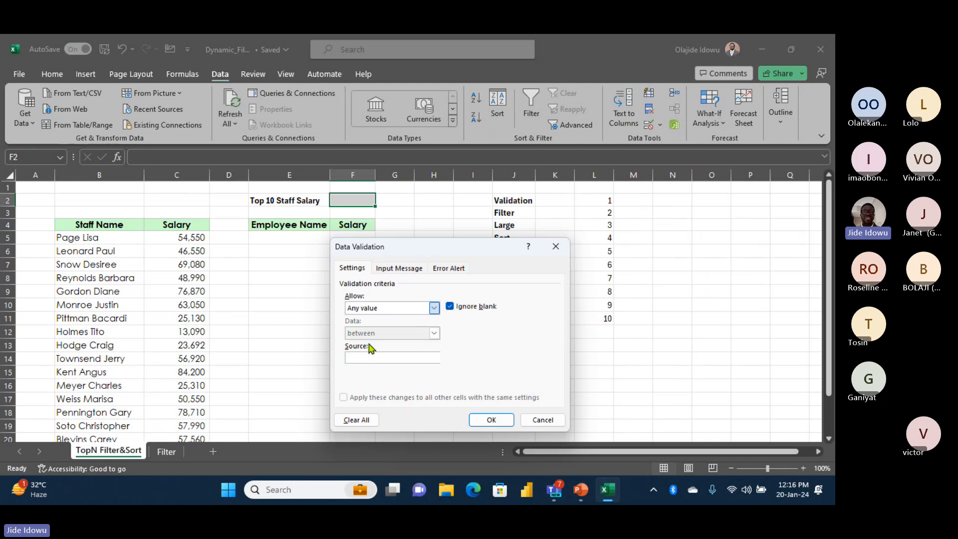
pyautogui.moveTo(408, 247); pyautogui.dragTo(367, 232)
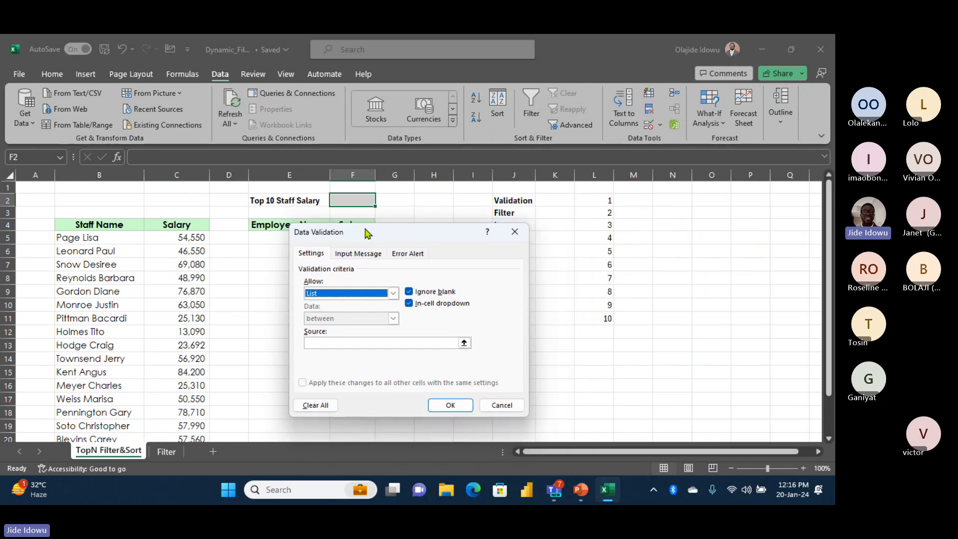
pyautogui.click(334, 342)
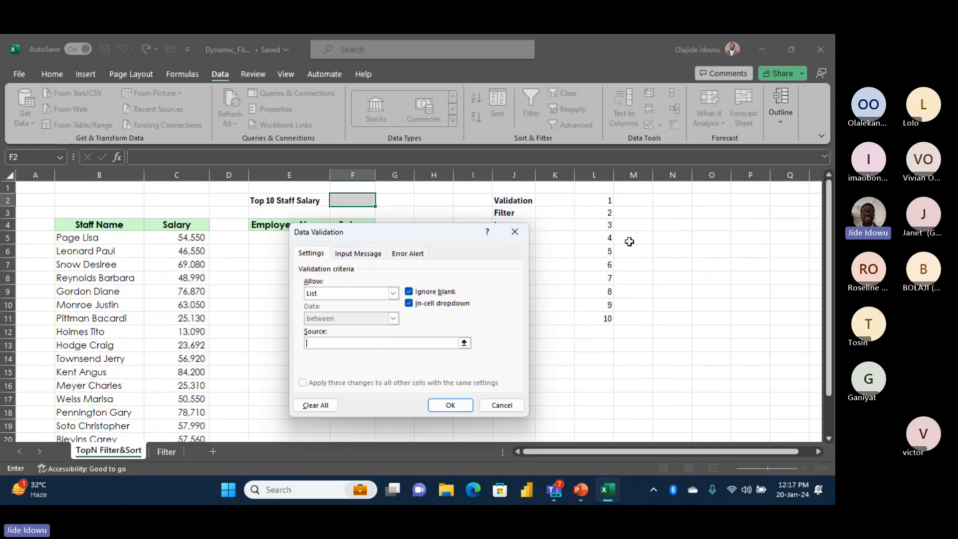
pyautogui.moveTo(603, 202); pyautogui.dragTo(606, 313)
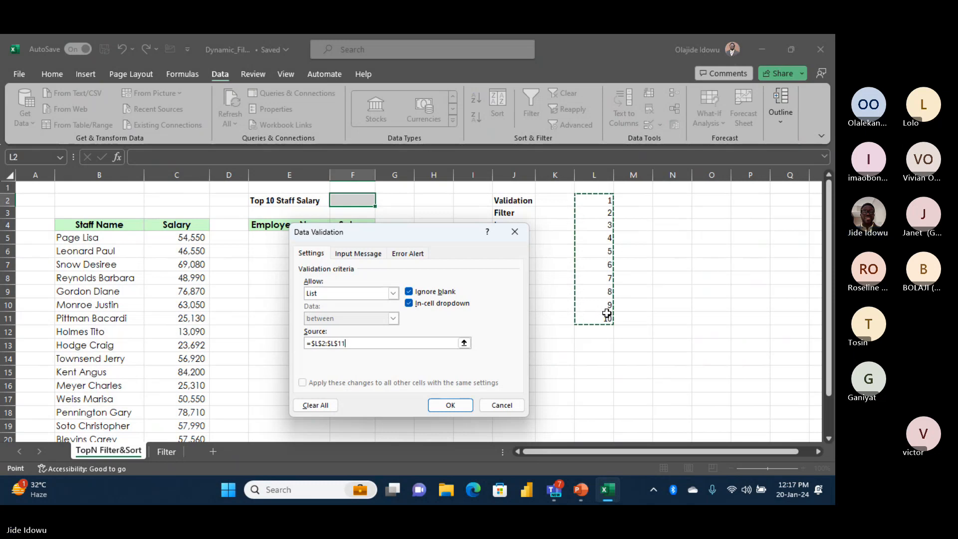
# Add a validation input message titled "List of Staff" with the text "Pick from the list".
pyautogui.click(355, 254)
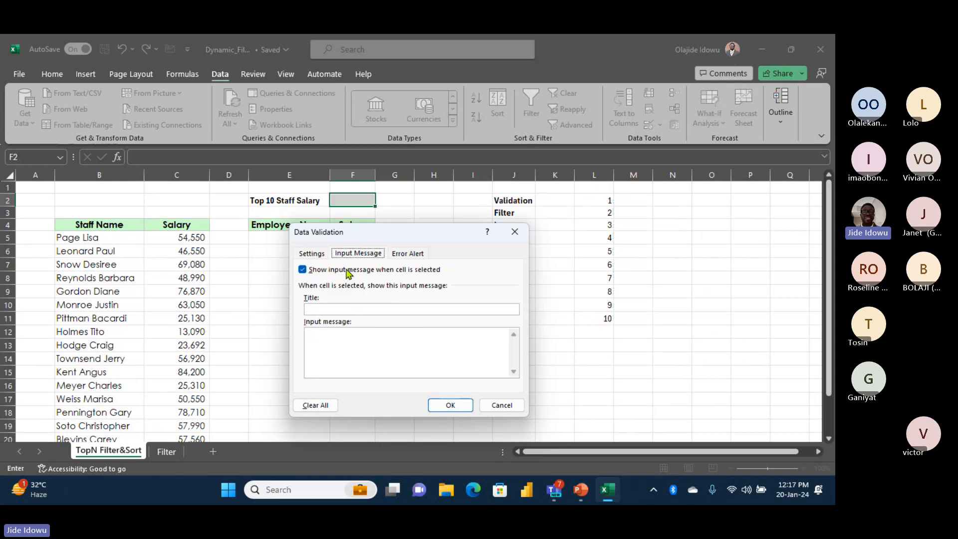
pyautogui.click(325, 310)
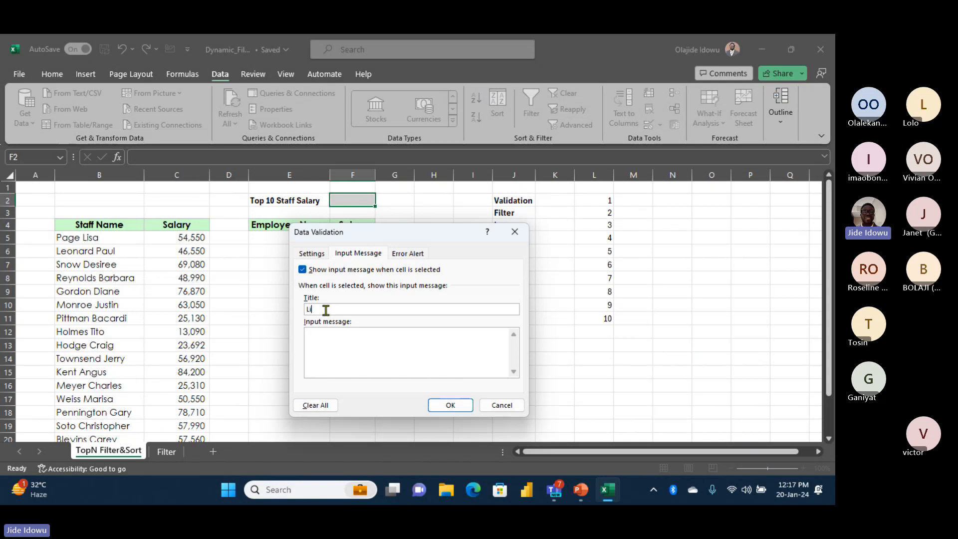
pyautogui.write('List of Staff')
pyautogui.click(324, 349)
pyautogui.click(335, 334)
pyautogui.write('Pick from')
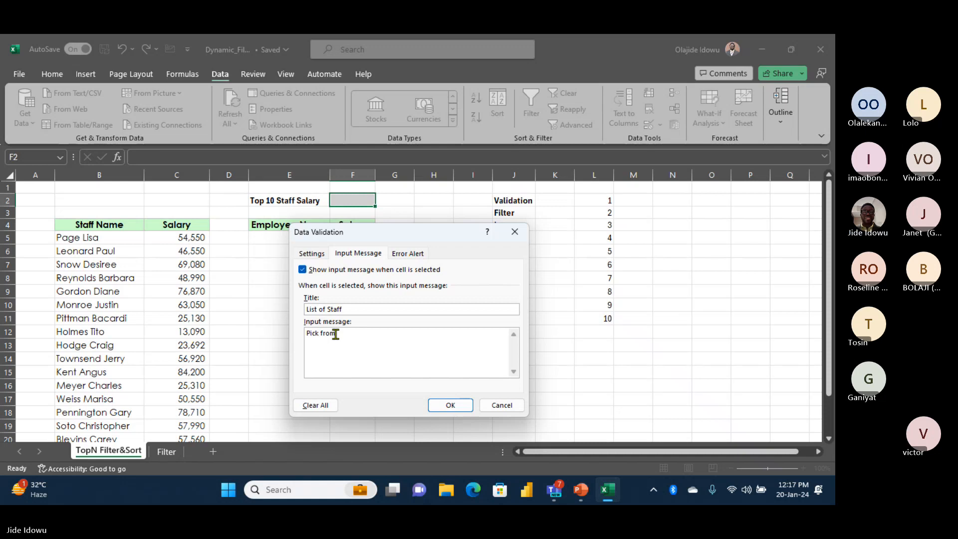
pyautogui.write(' the list')
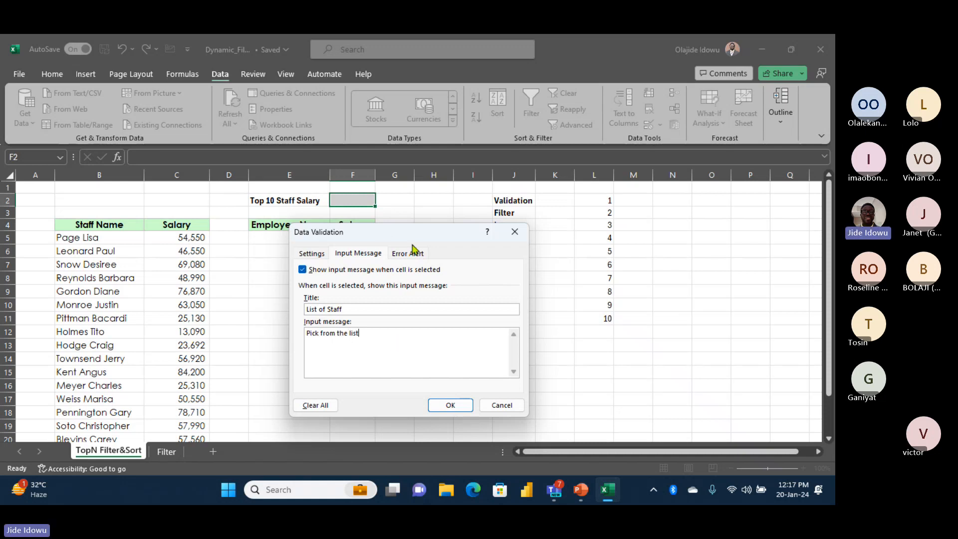
# Apply the data validation to F2 and choose 4 from its drop-down list.
pyautogui.click(450, 405)
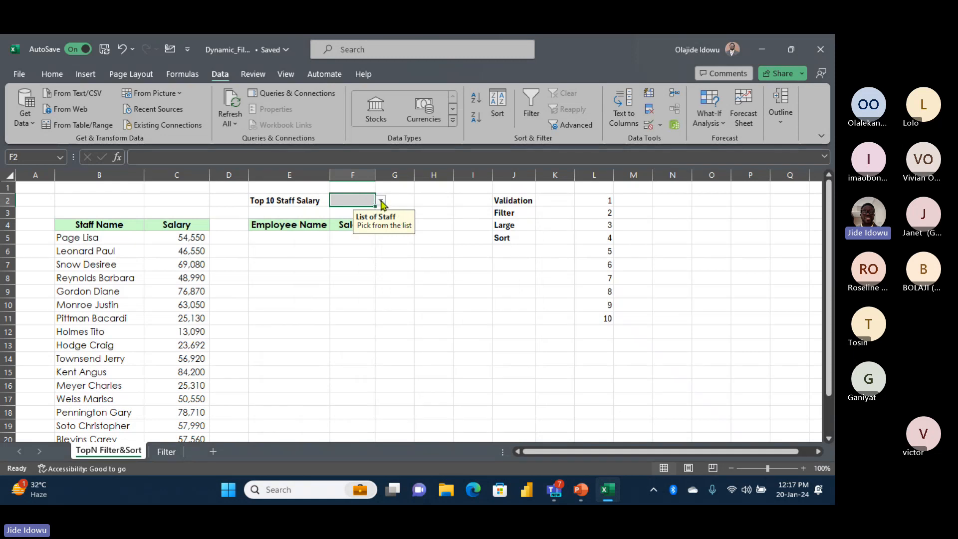
pyautogui.click(381, 200)
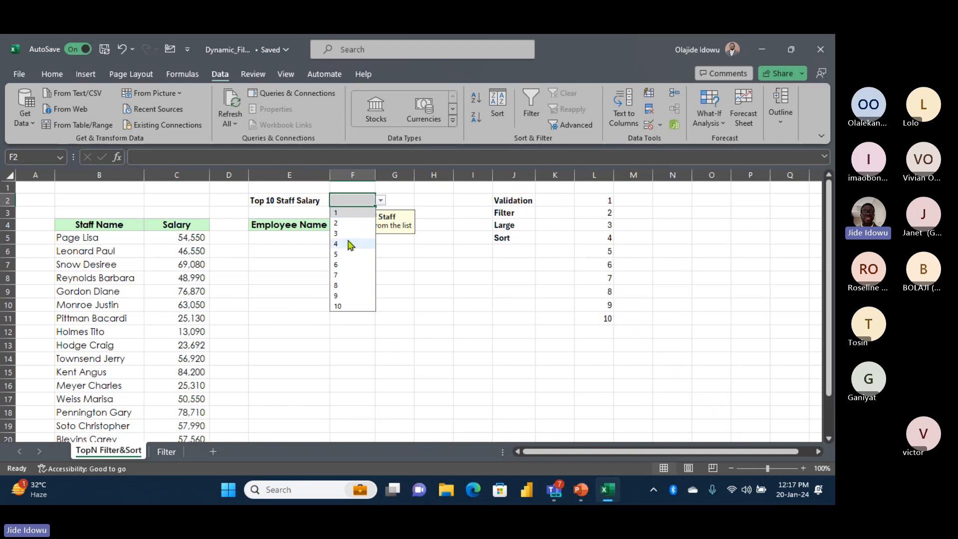
pyautogui.click(349, 244)
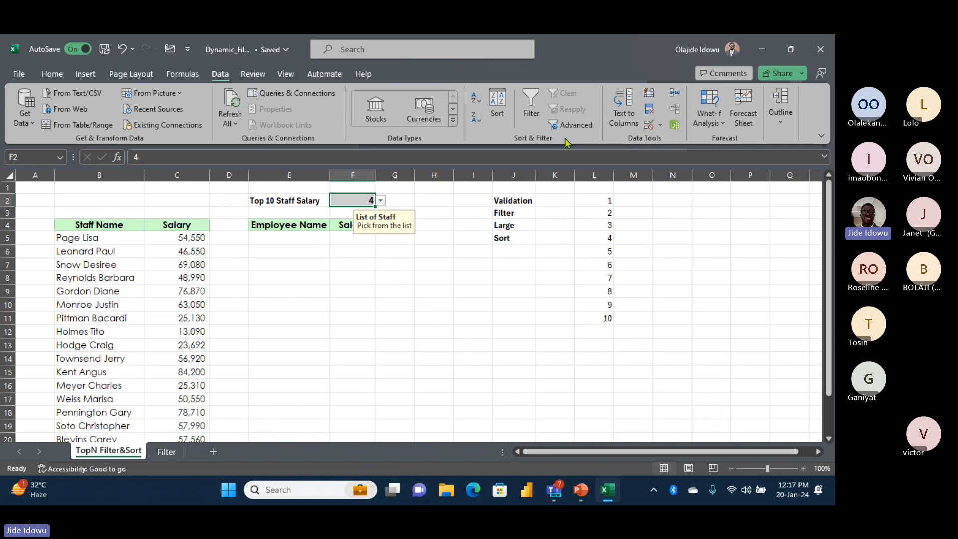
# Remove the input message title and text from F2's data validation.
pyautogui.click(649, 124)
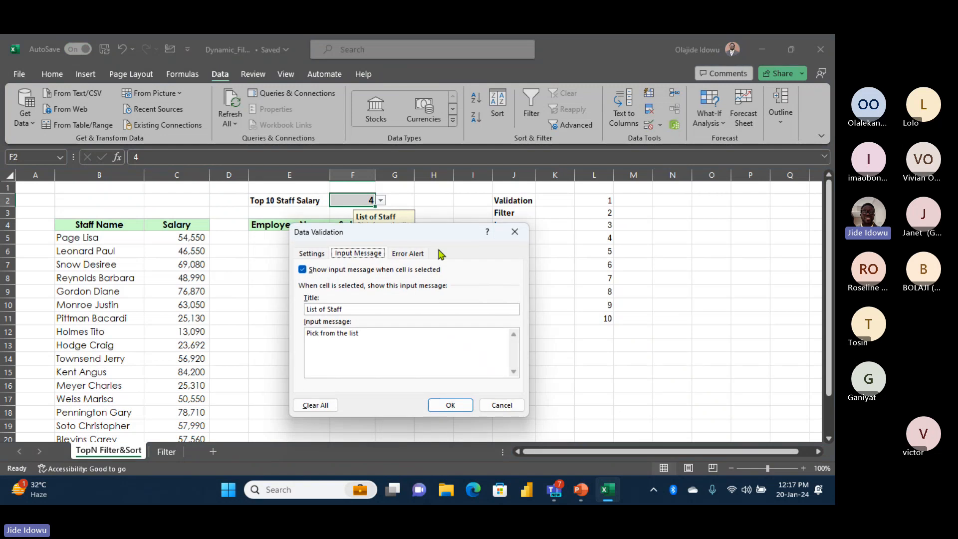
pyautogui.click(357, 310)
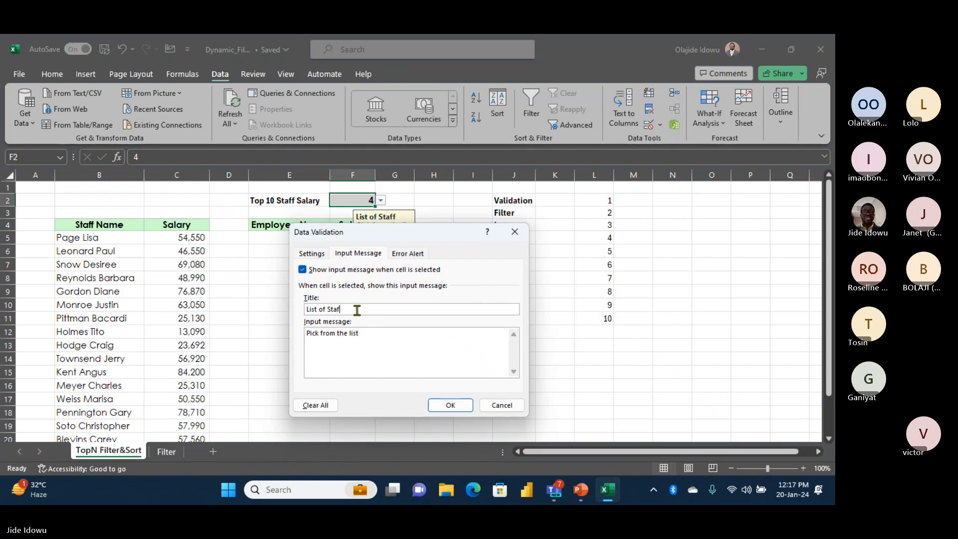
pyautogui.hotkey('ctrl', 'a')
pyautogui.write('L')
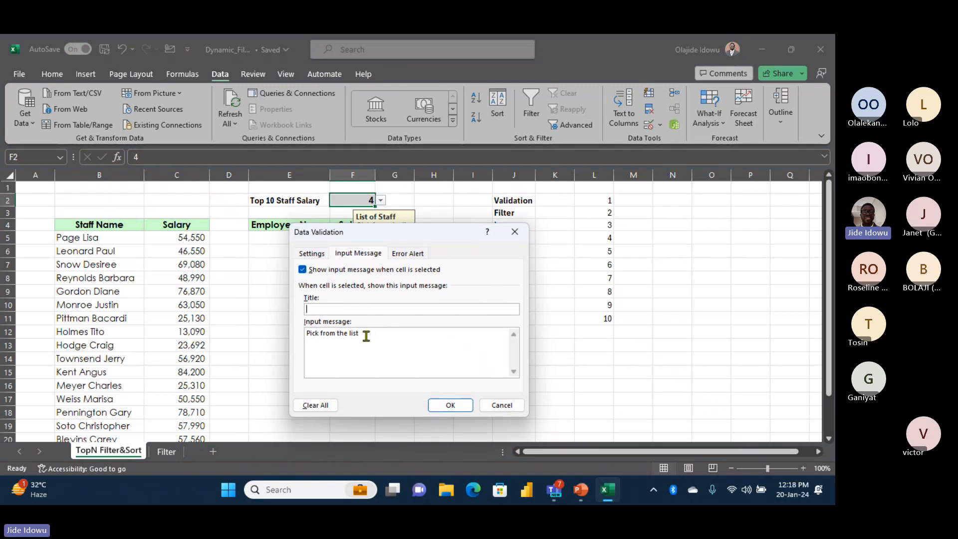
pyautogui.press('BackSpace')
pyautogui.press('BackSpace')
pyautogui.press('BackSpace')
pyautogui.press('BackSpace')
pyautogui.press('BackSpace')
pyautogui.press('BackSpace')
pyautogui.press('BackSpace')
pyautogui.press('BackSpace')
pyautogui.press('BackSpace')
pyautogui.press('BackSpace')
pyautogui.press('BackSpace')
pyautogui.press('BackSpace')
pyautogui.press('BackSpace')
pyautogui.press('BackSpace')
pyautogui.press('BackSpace')
pyautogui.press('BackSpace')
pyautogui.press('BackSpace')
pyautogui.click(451, 405)
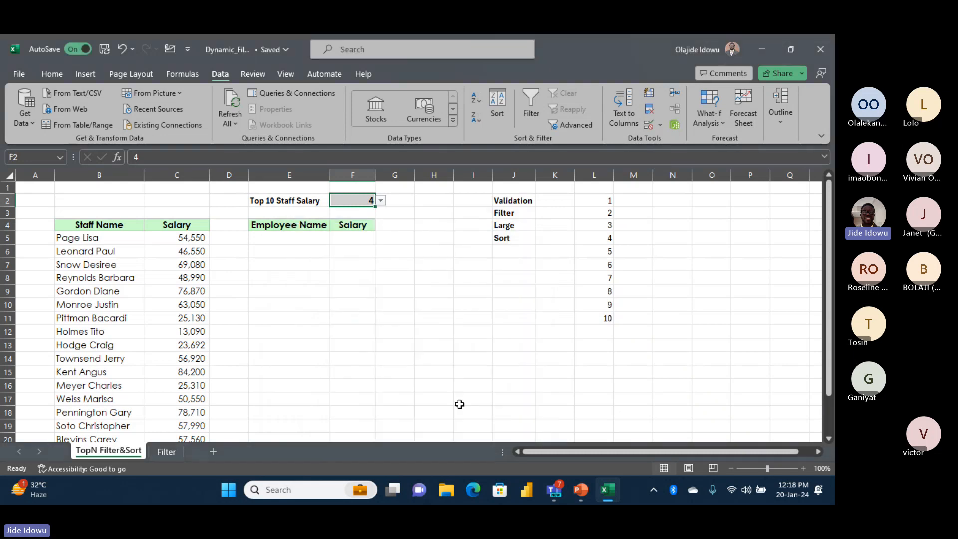
# Check the choices offered in F2's drop-down list and go through the function labels in J2:J5.
pyautogui.click(381, 201)
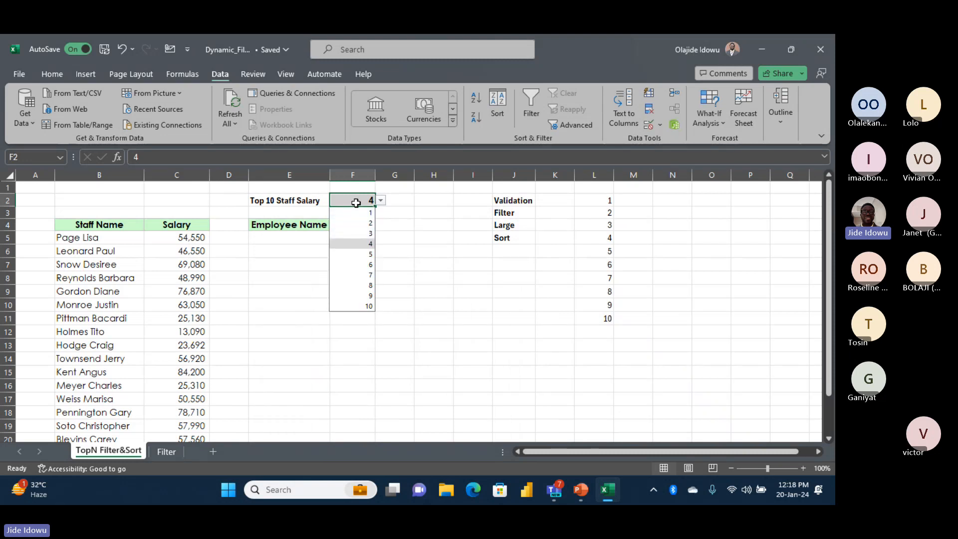
pyautogui.click(419, 236)
pyautogui.click(351, 196)
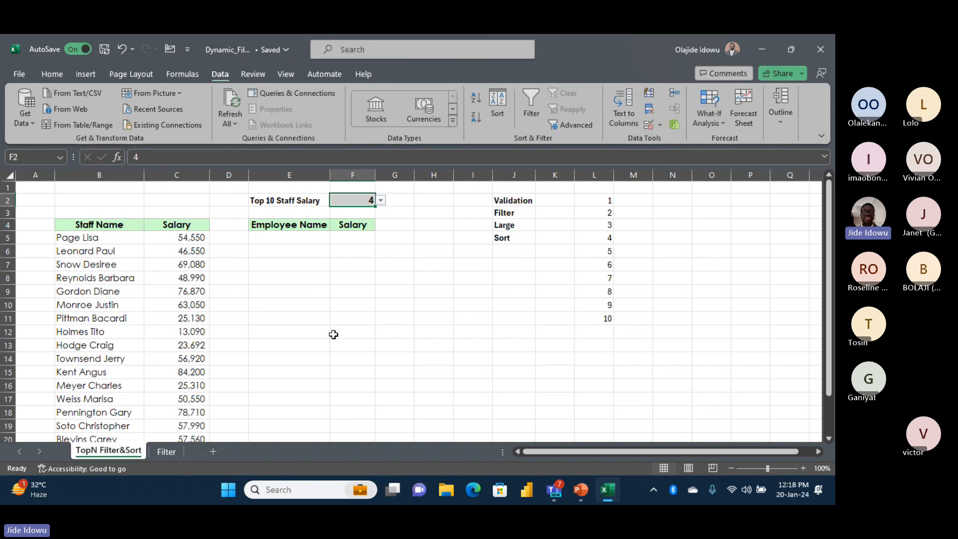
pyautogui.click(512, 199)
pyautogui.click(507, 226)
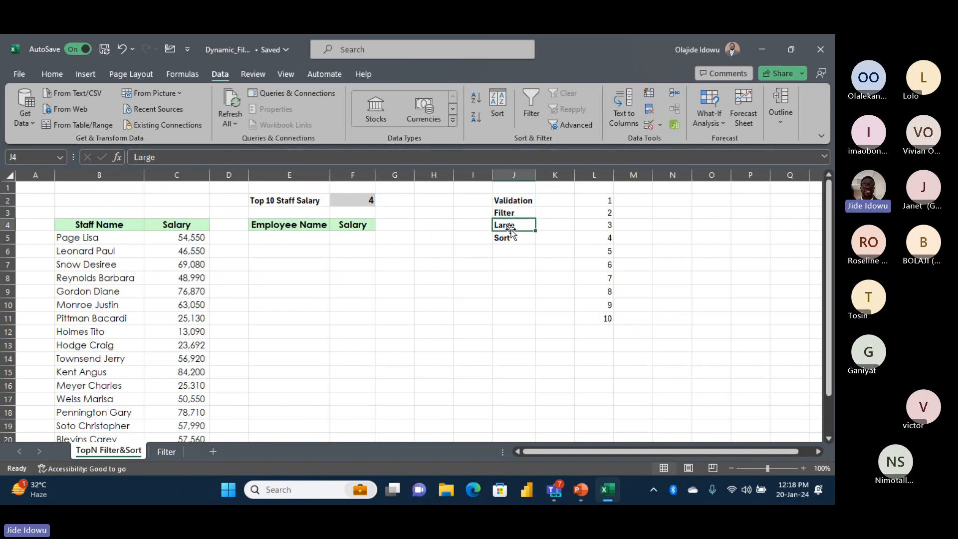
pyautogui.click(503, 239)
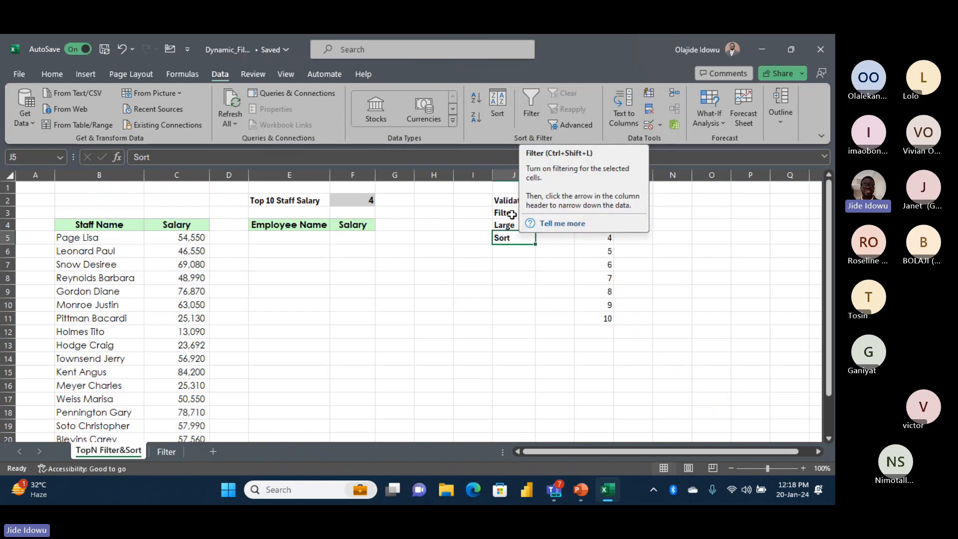
# Preview the argument hints of the FILTER and SORT functions in G7 without entering a formula.
pyautogui.click(393, 266)
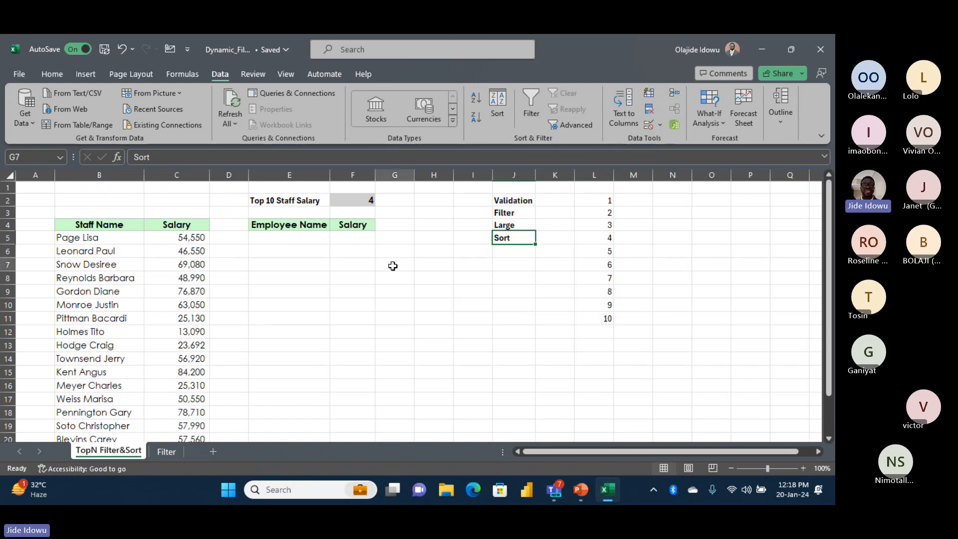
pyautogui.write('=fil')
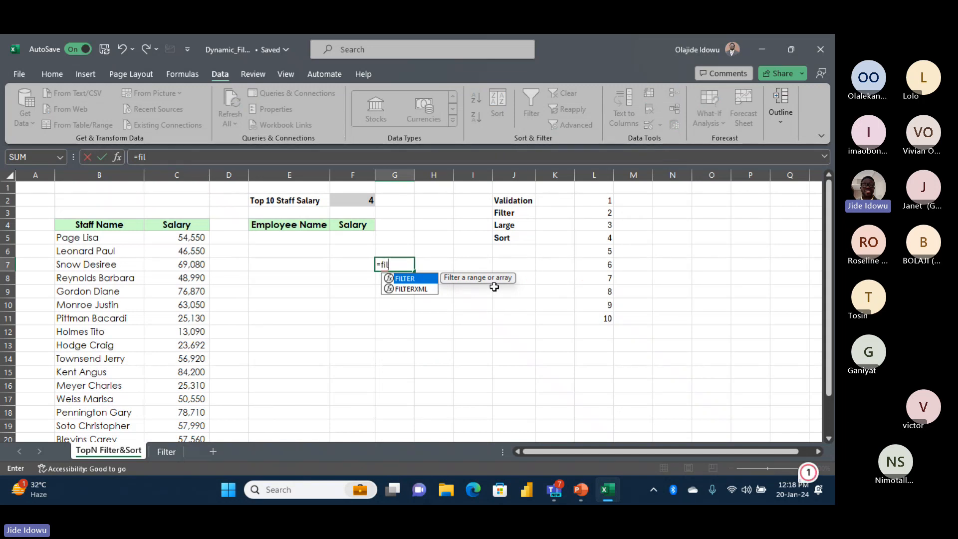
pyautogui.press('Tab')
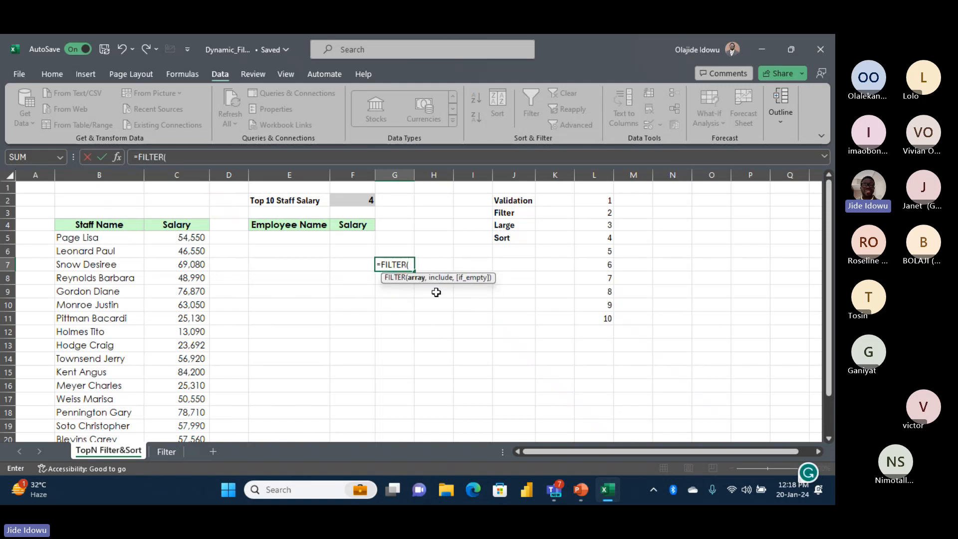
pyautogui.press('Escape')
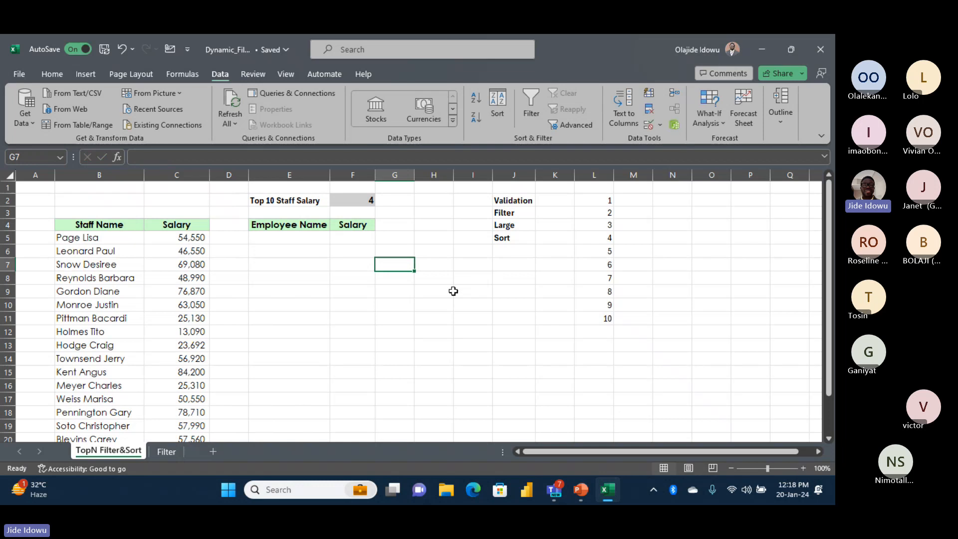
pyautogui.write('=sor')
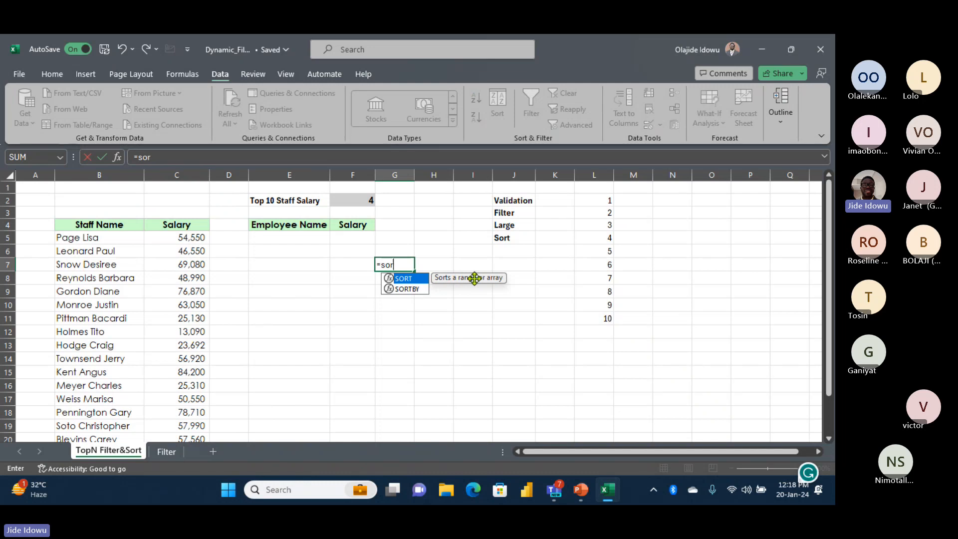
pyautogui.press('Tab')
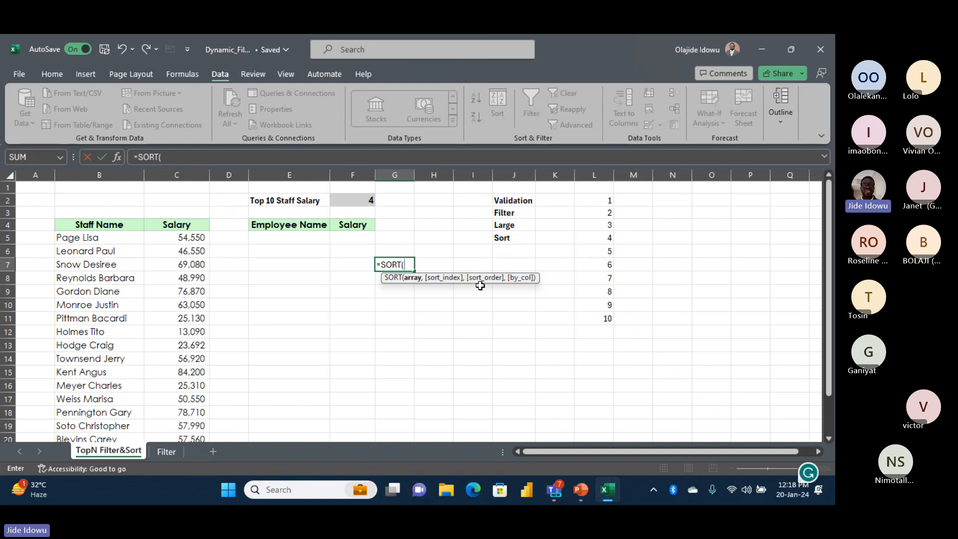
pyautogui.press('Escape')
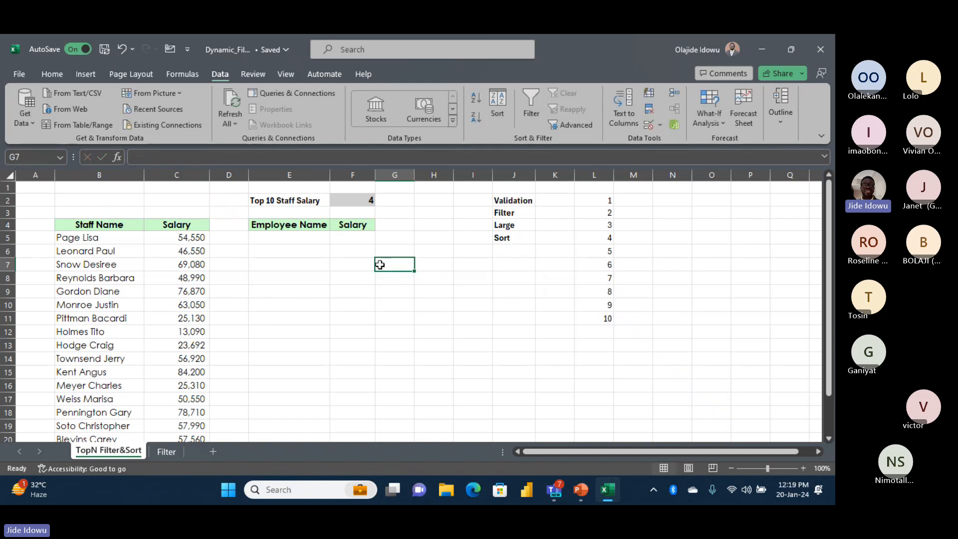
pyautogui.click(302, 237)
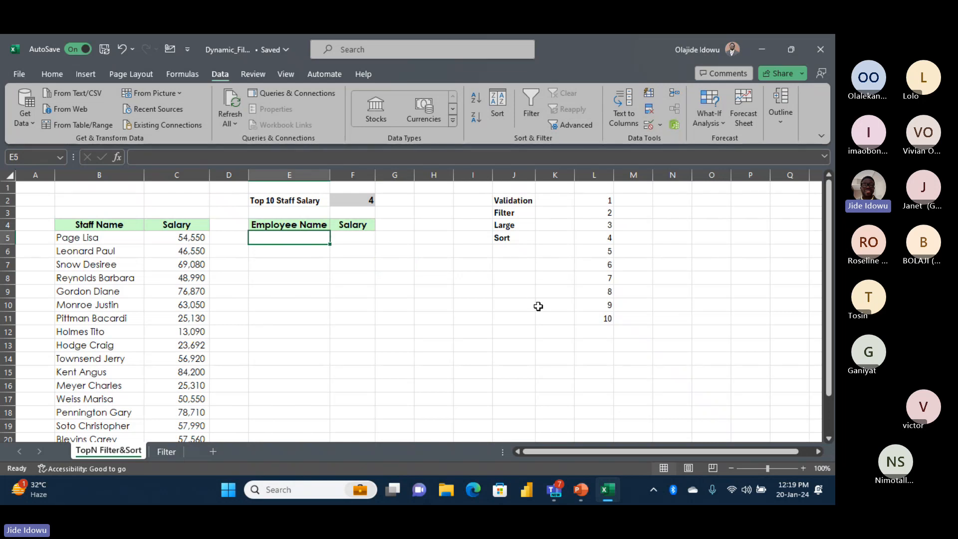
pyautogui.click(471, 278)
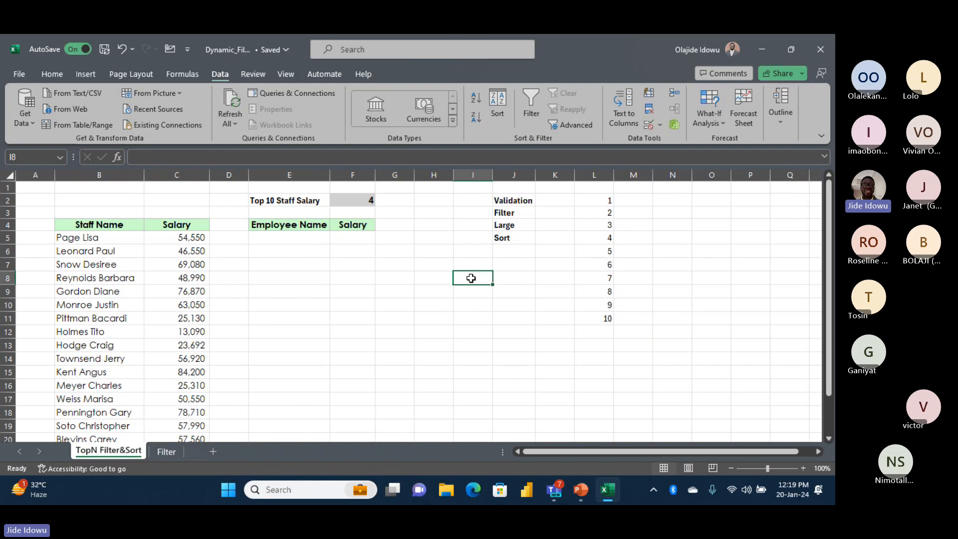
pyautogui.write('sort')
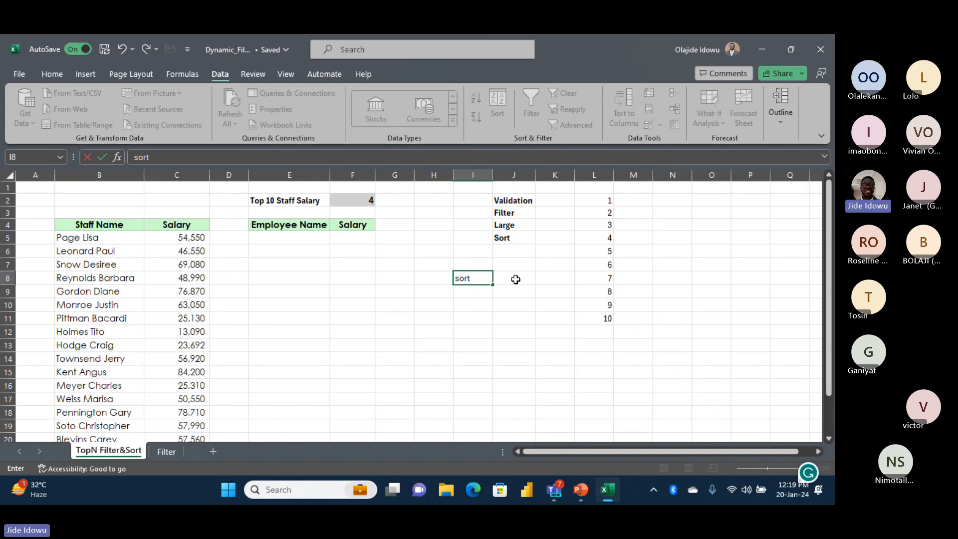
pyautogui.write(',filter,large')
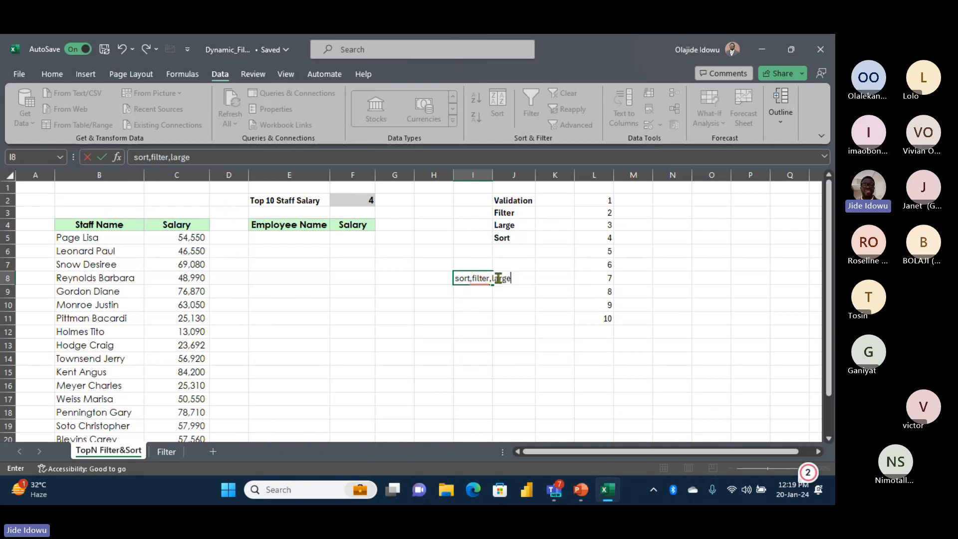
pyautogui.press('Escape')
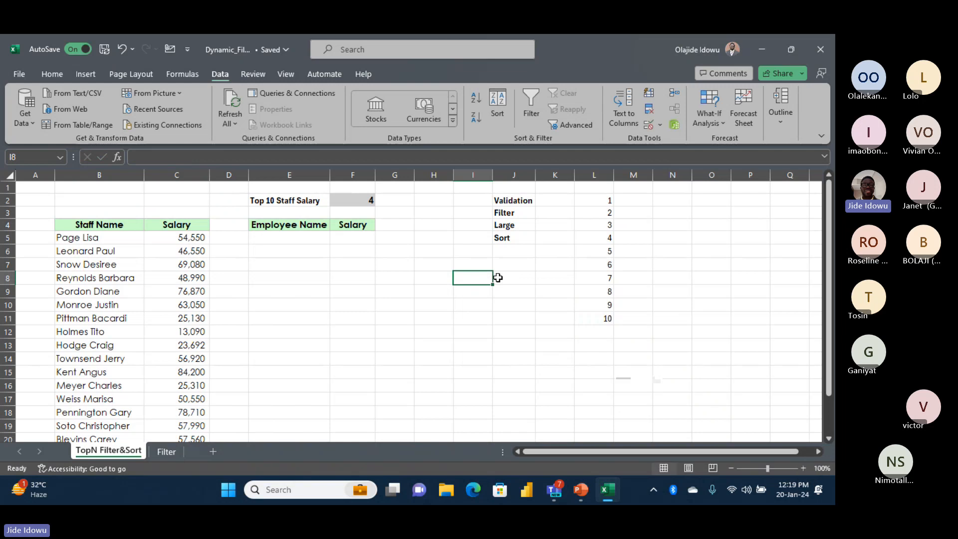